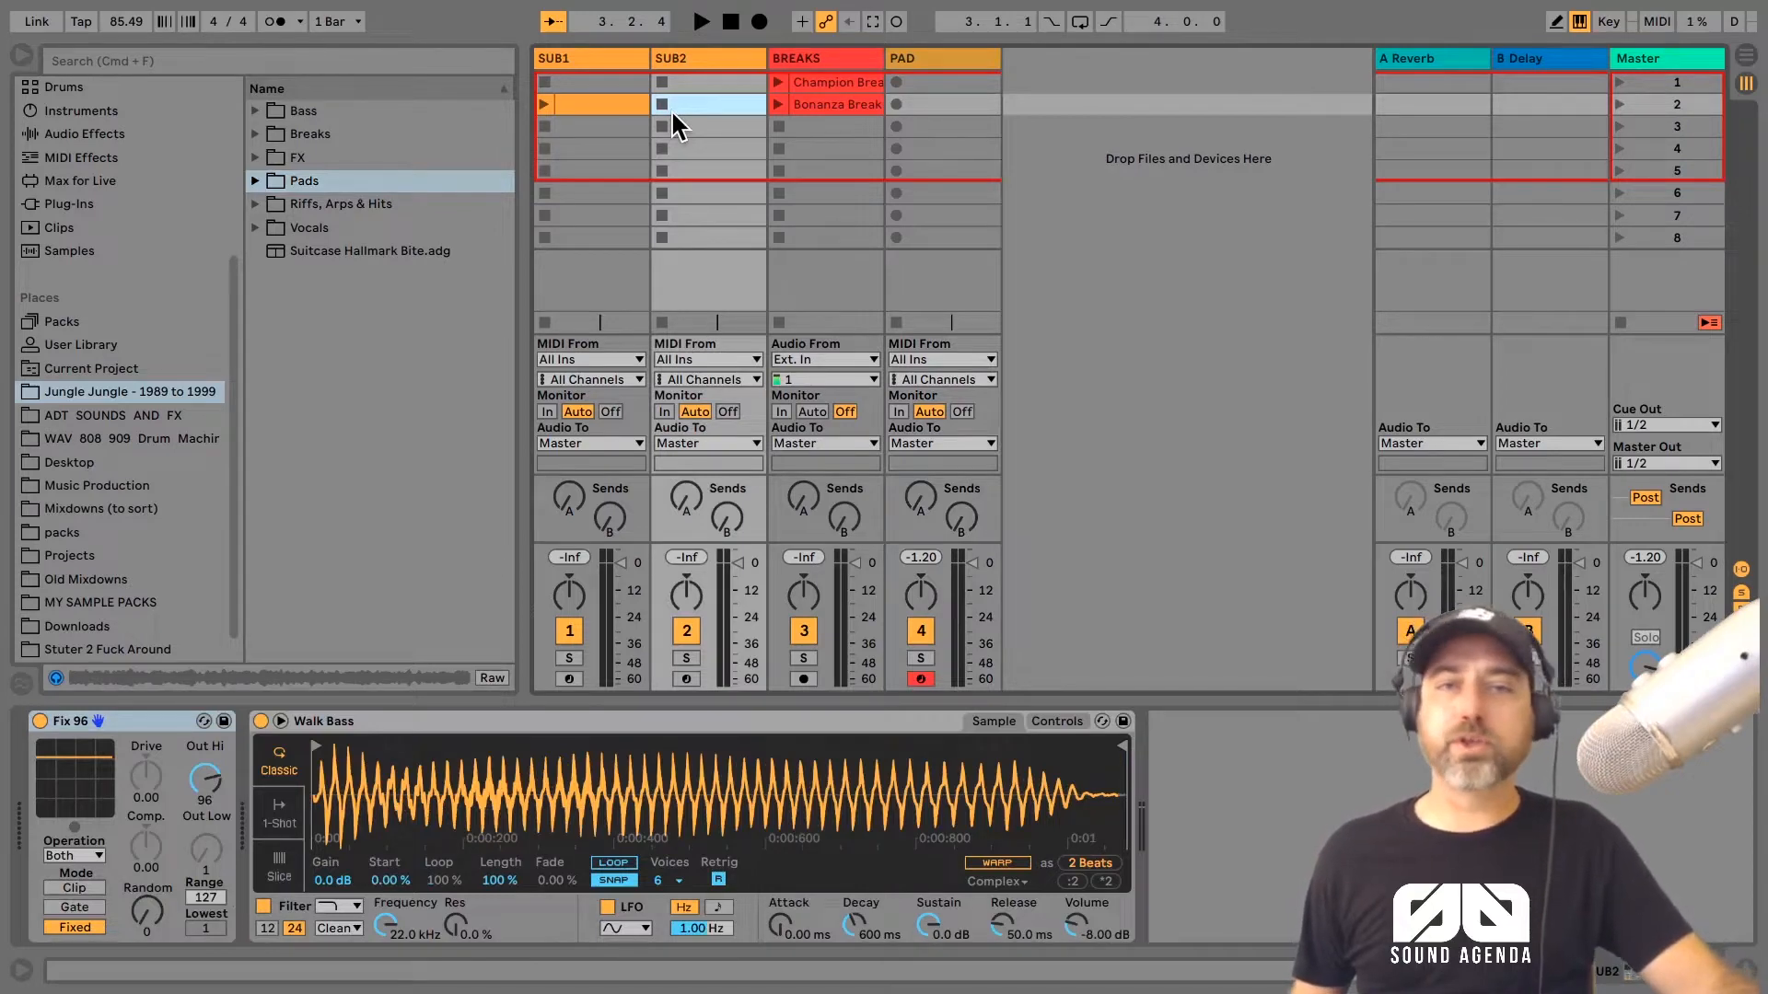
# Step: Audition the Champion Break and Bonanza Break clips on the BREAKS track
pyautogui.click(810, 86)
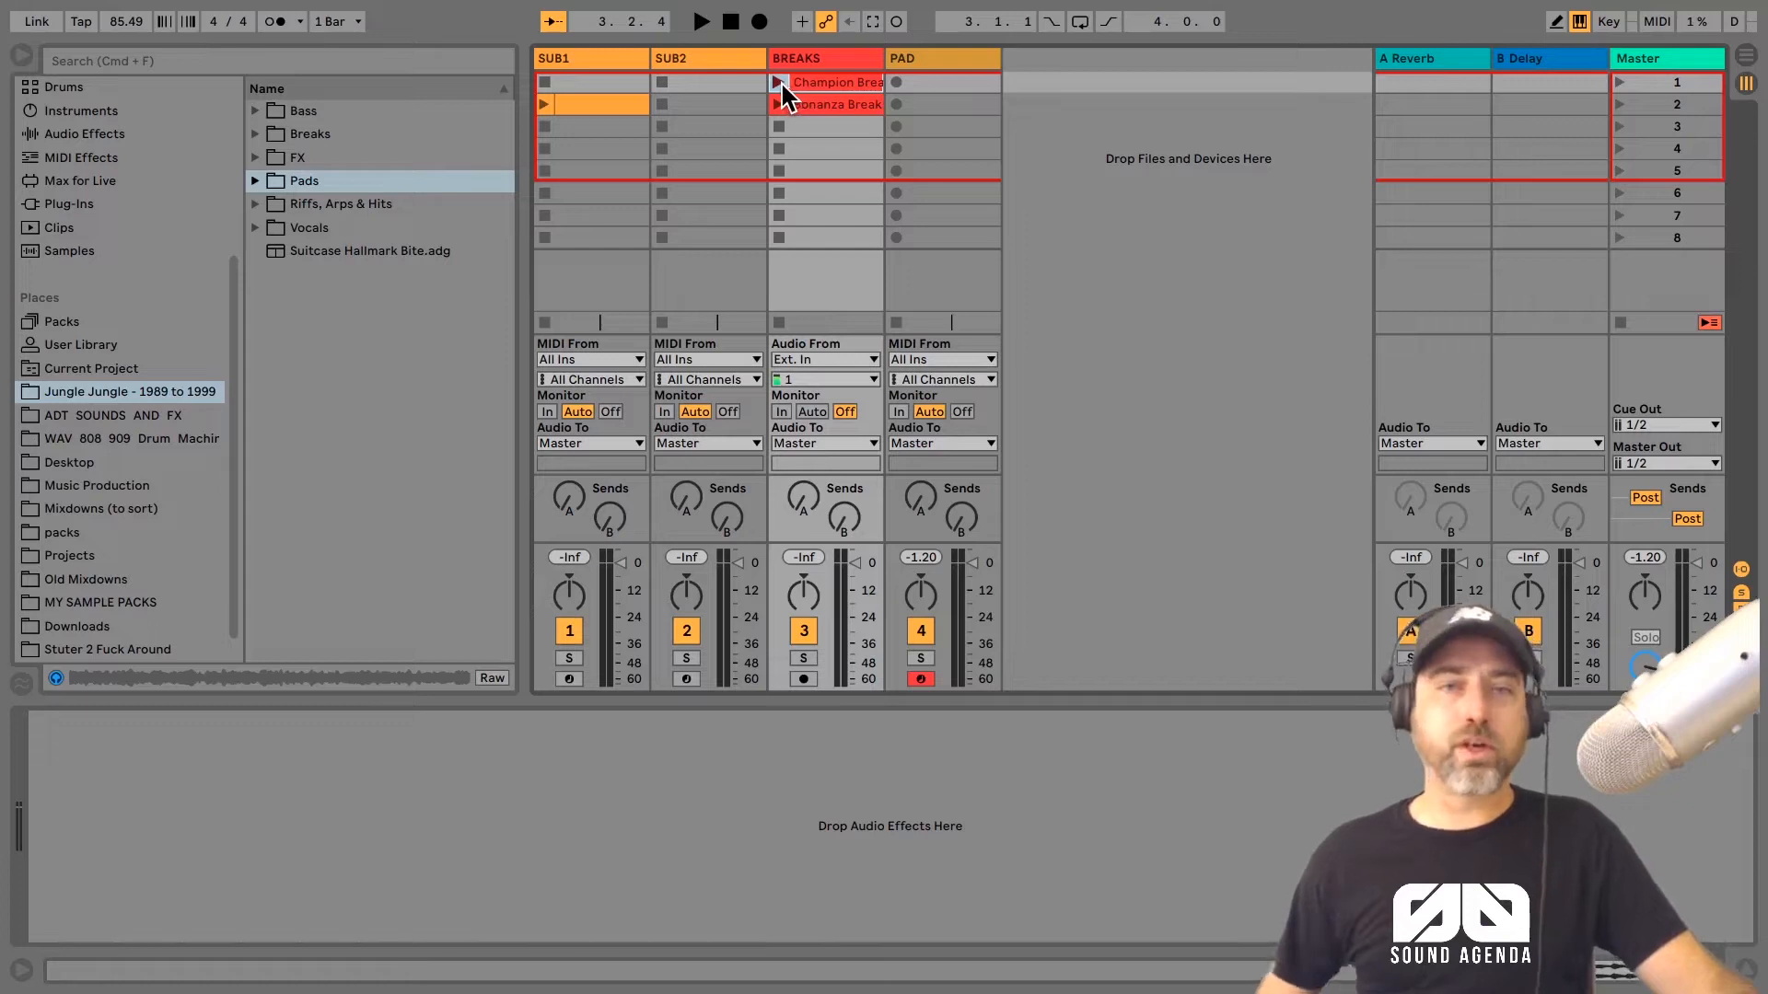
pyautogui.click(778, 83)
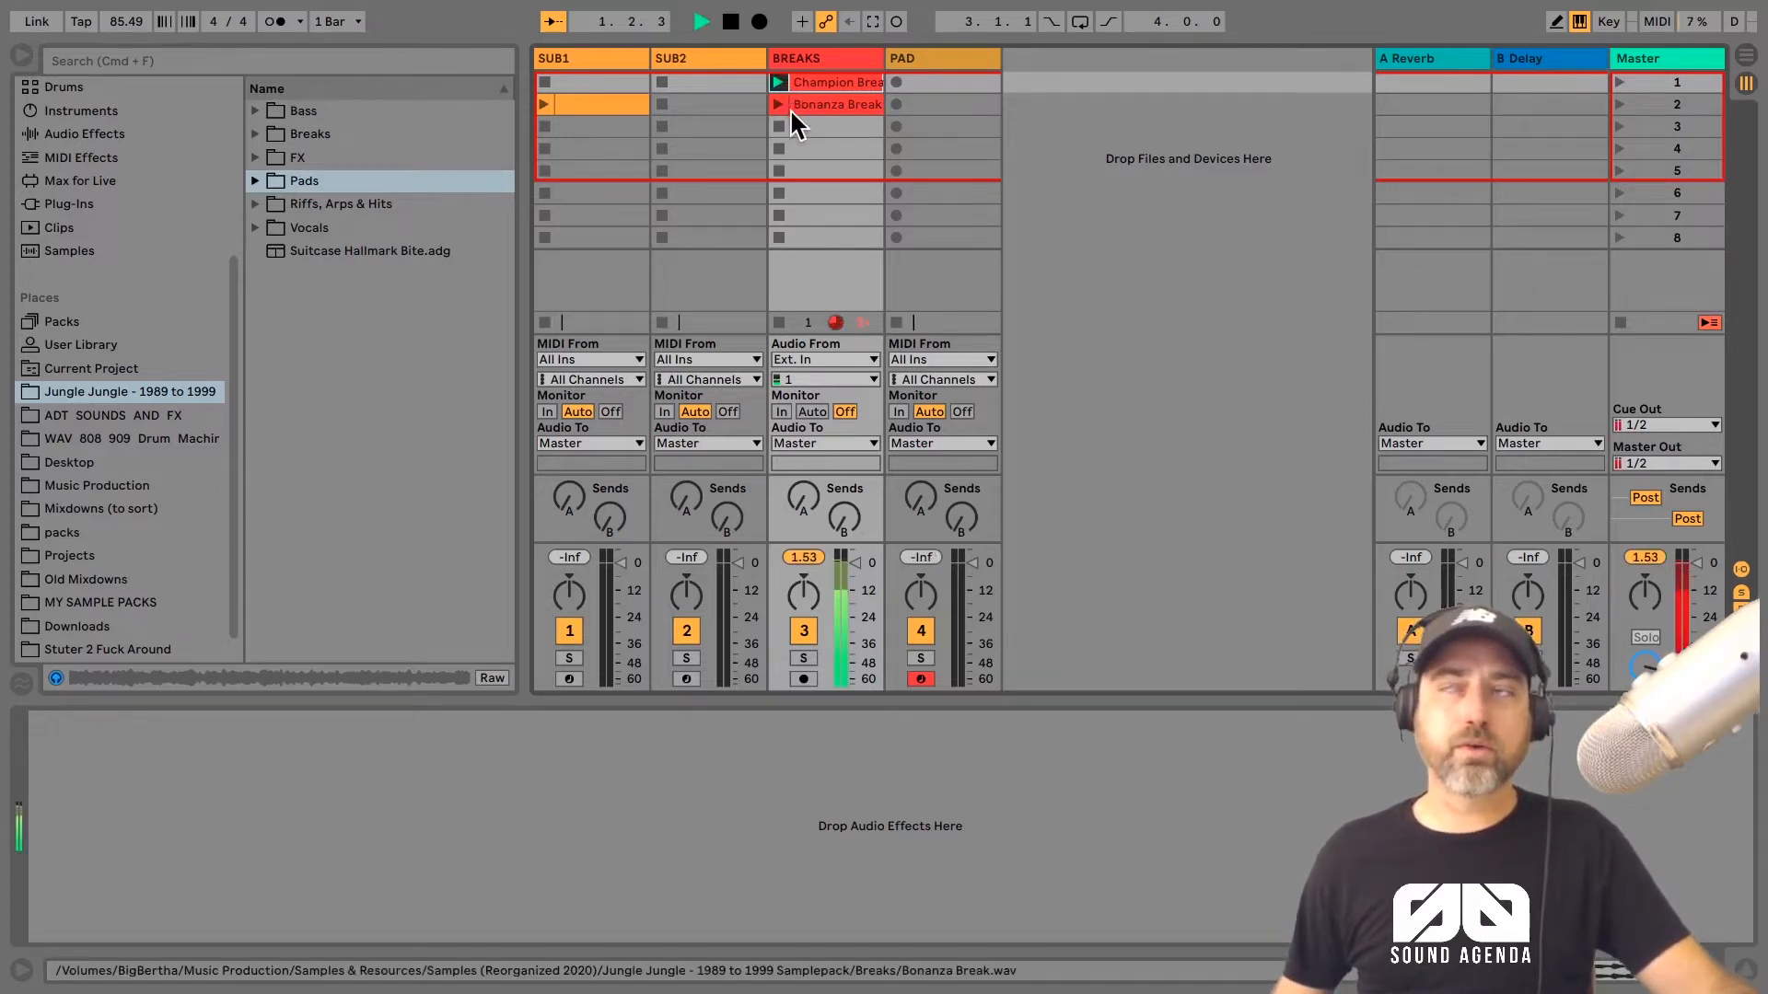
pyautogui.click(789, 107)
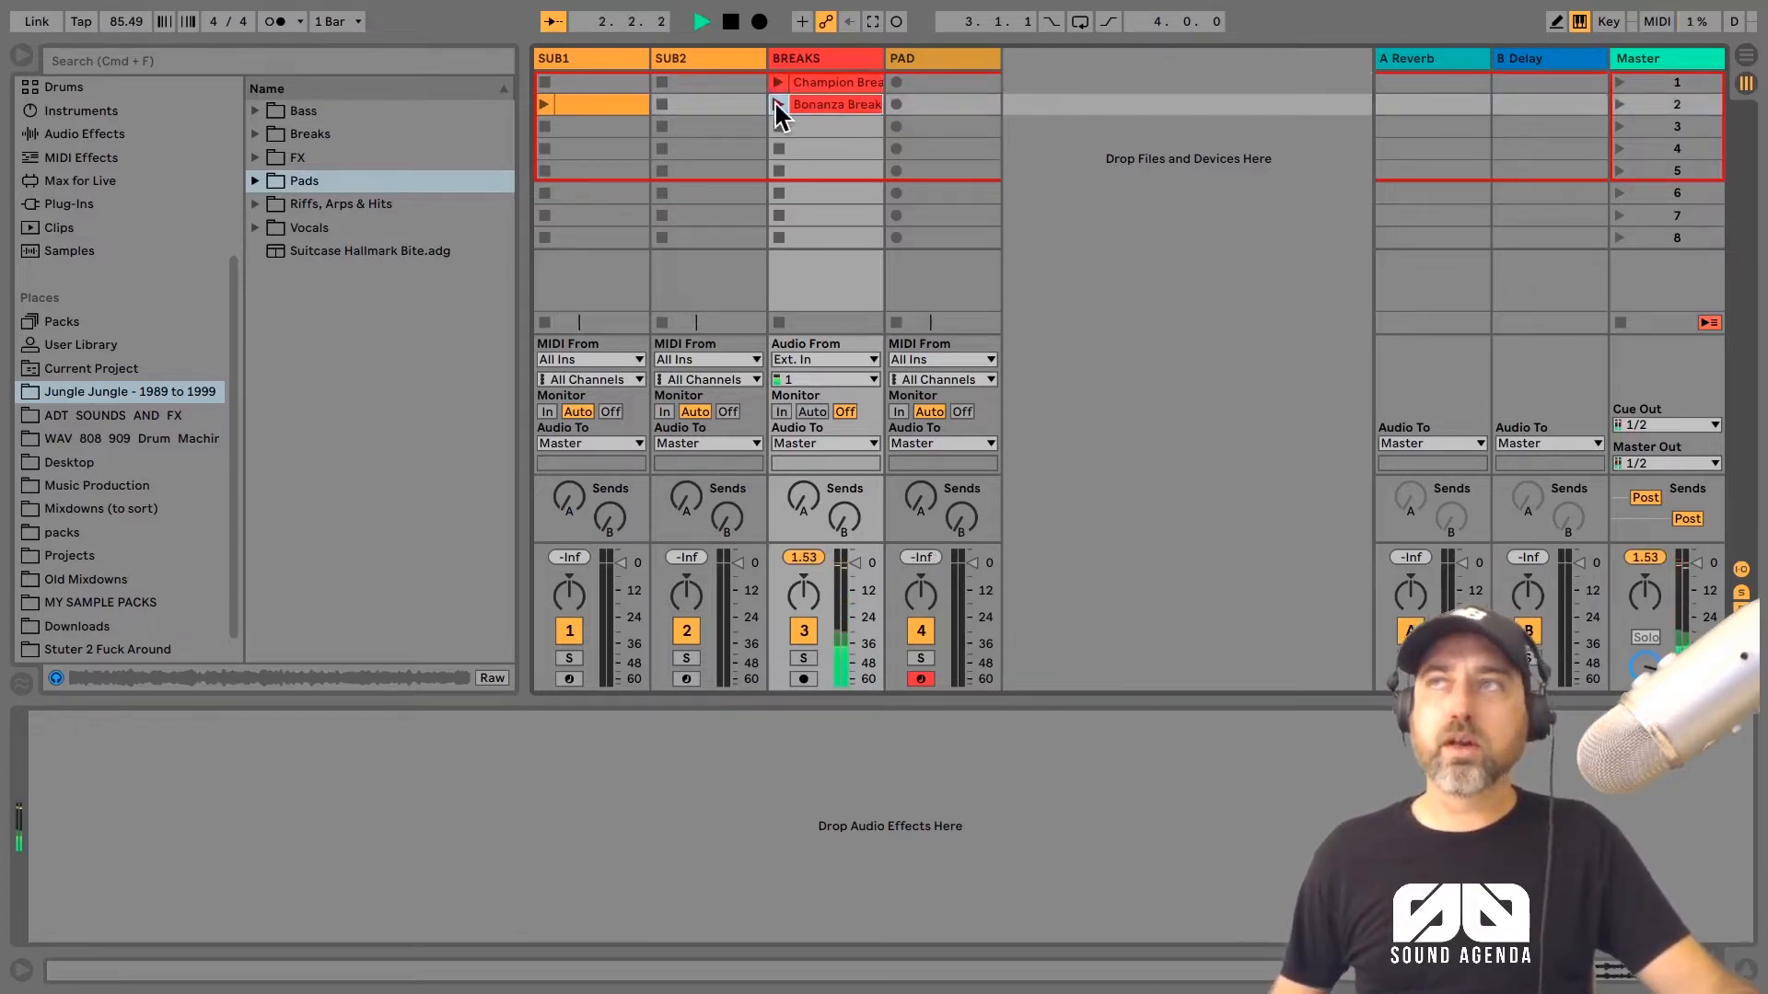
pyautogui.click(778, 104)
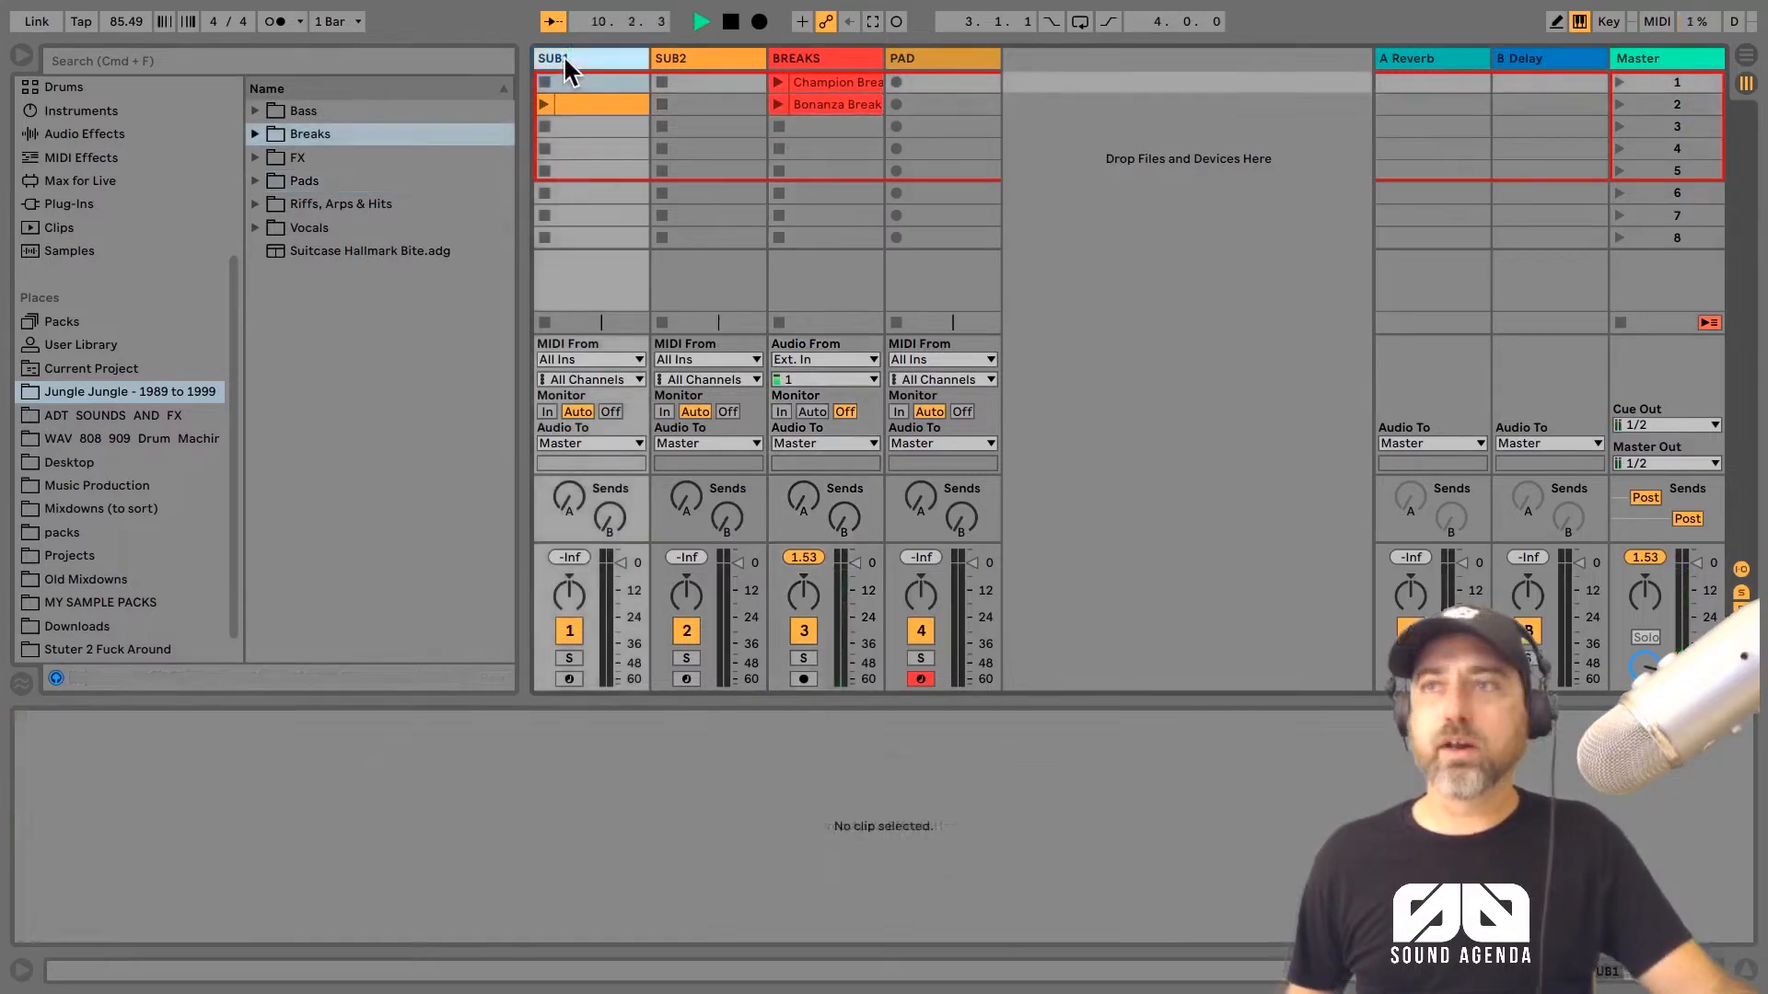
# Step: Arm the SUB1, SUB2 and PAD tracks one after another to audition their sampled sounds
pyautogui.click(564, 57)
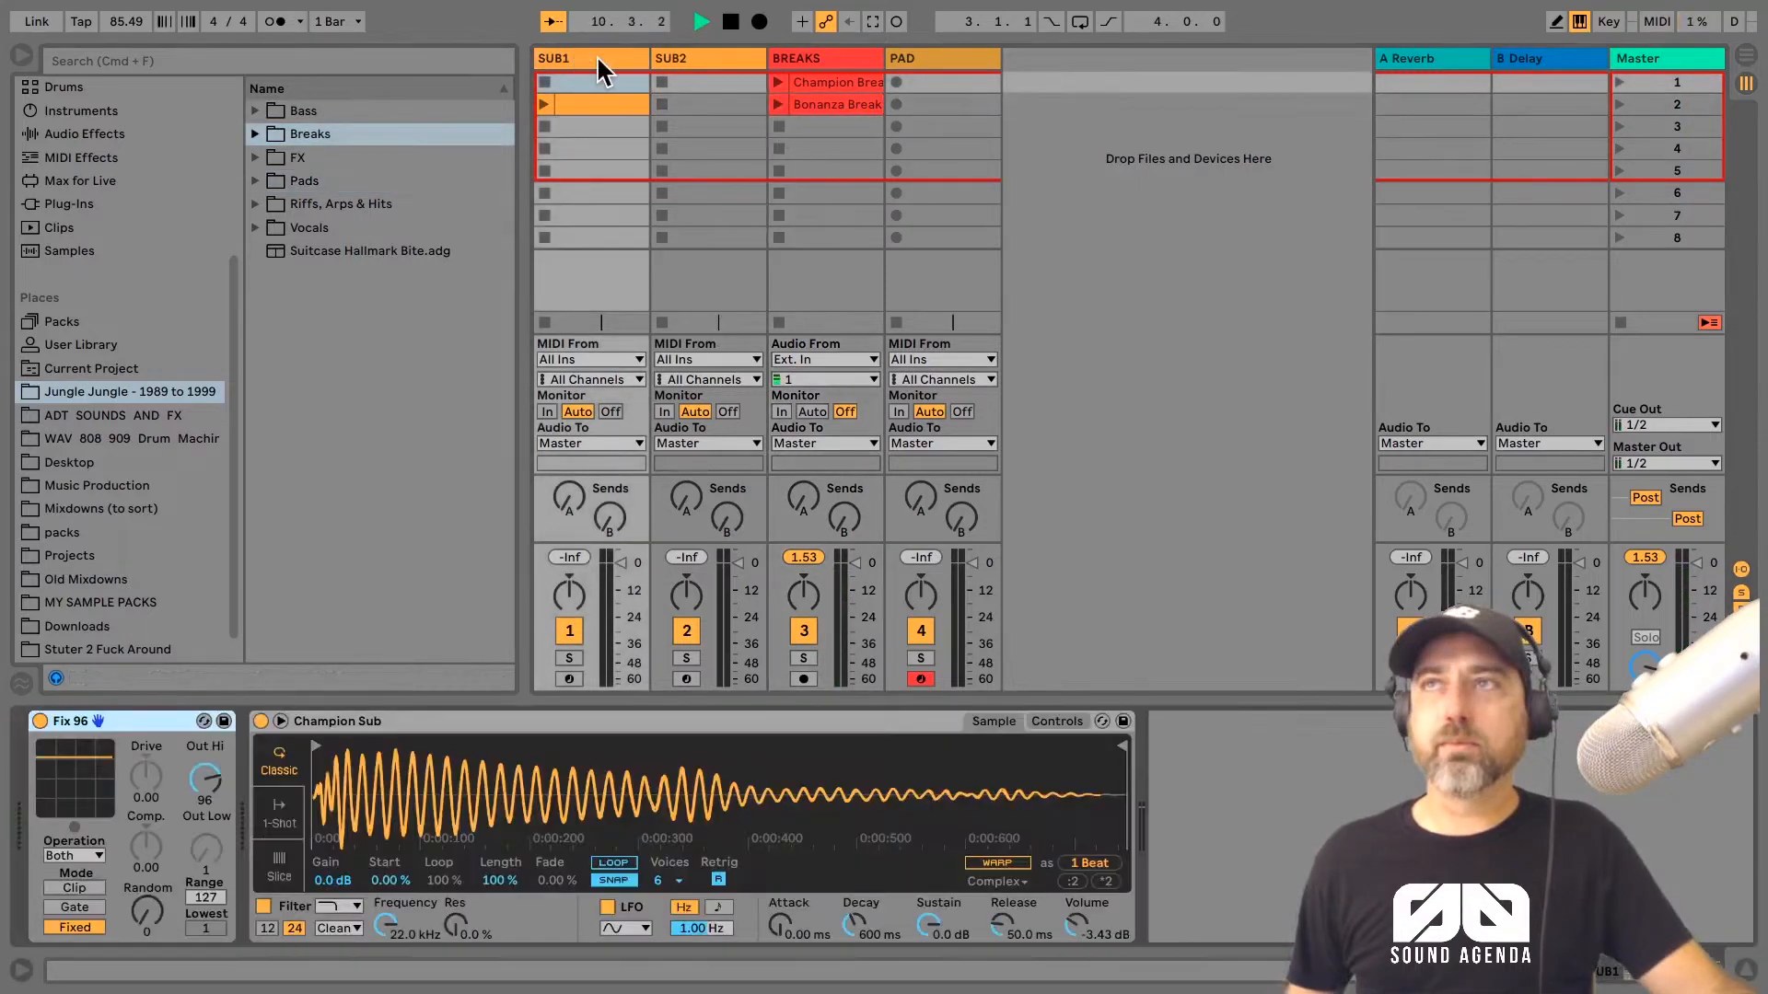
pyautogui.click(568, 680)
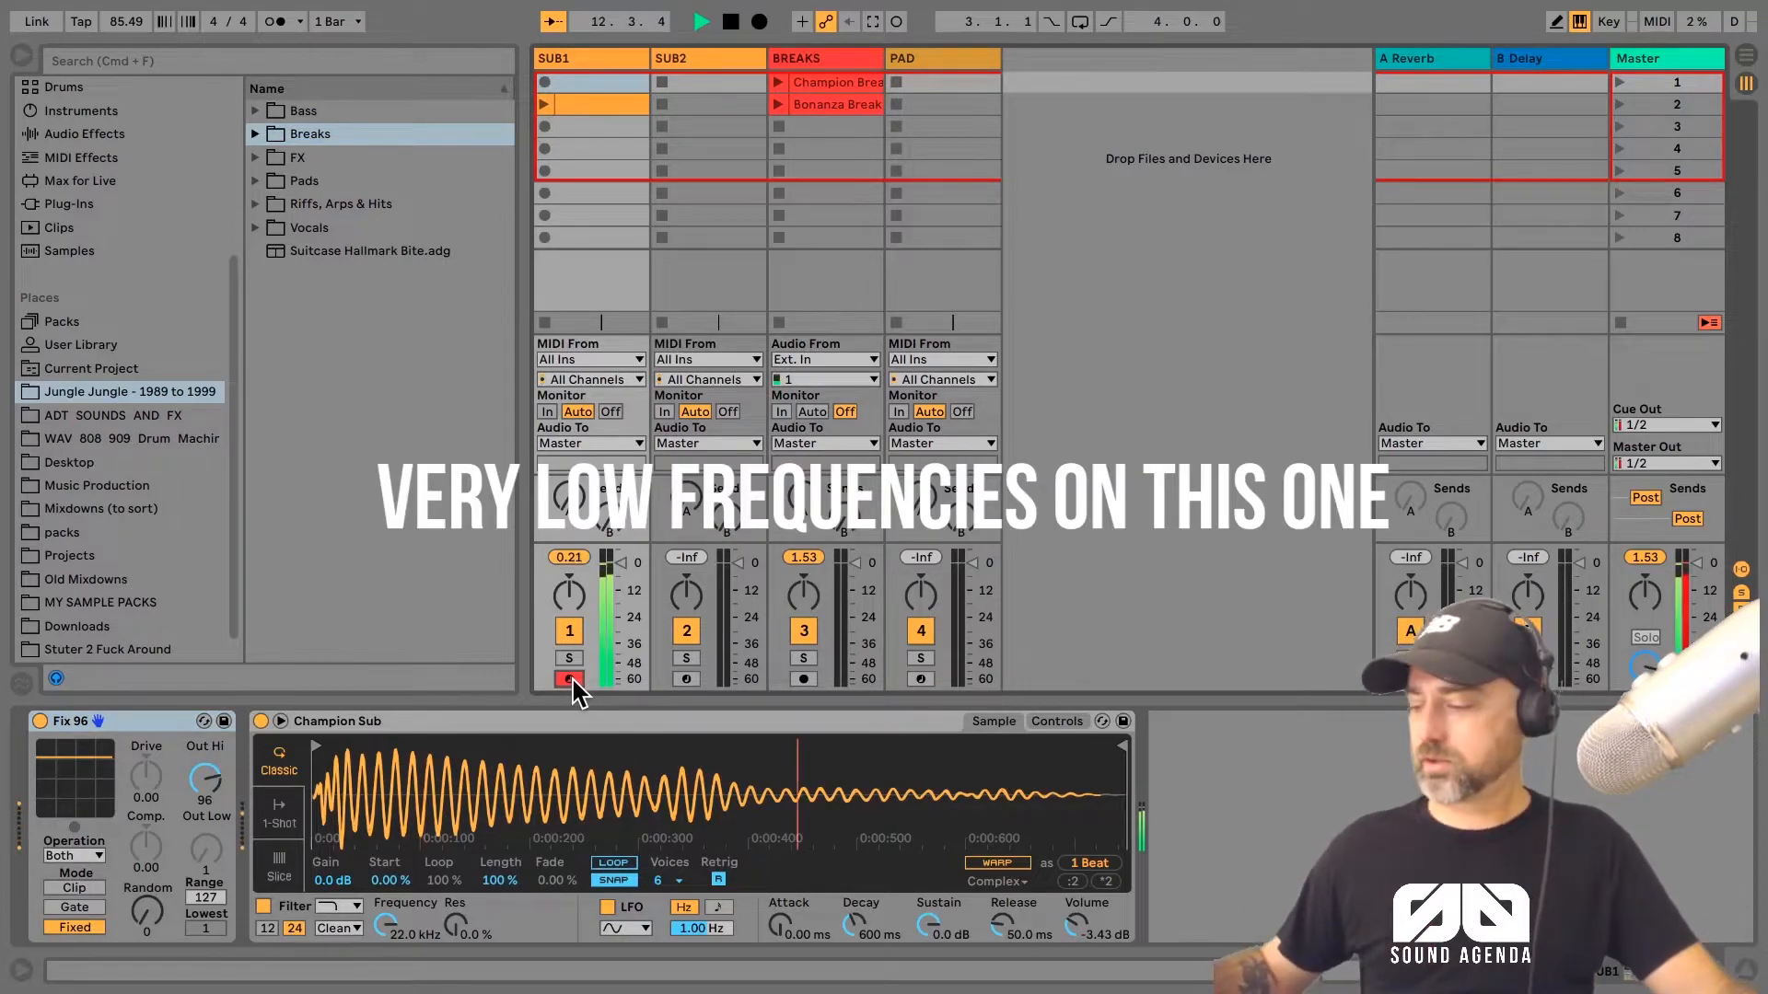
pyautogui.click(686, 679)
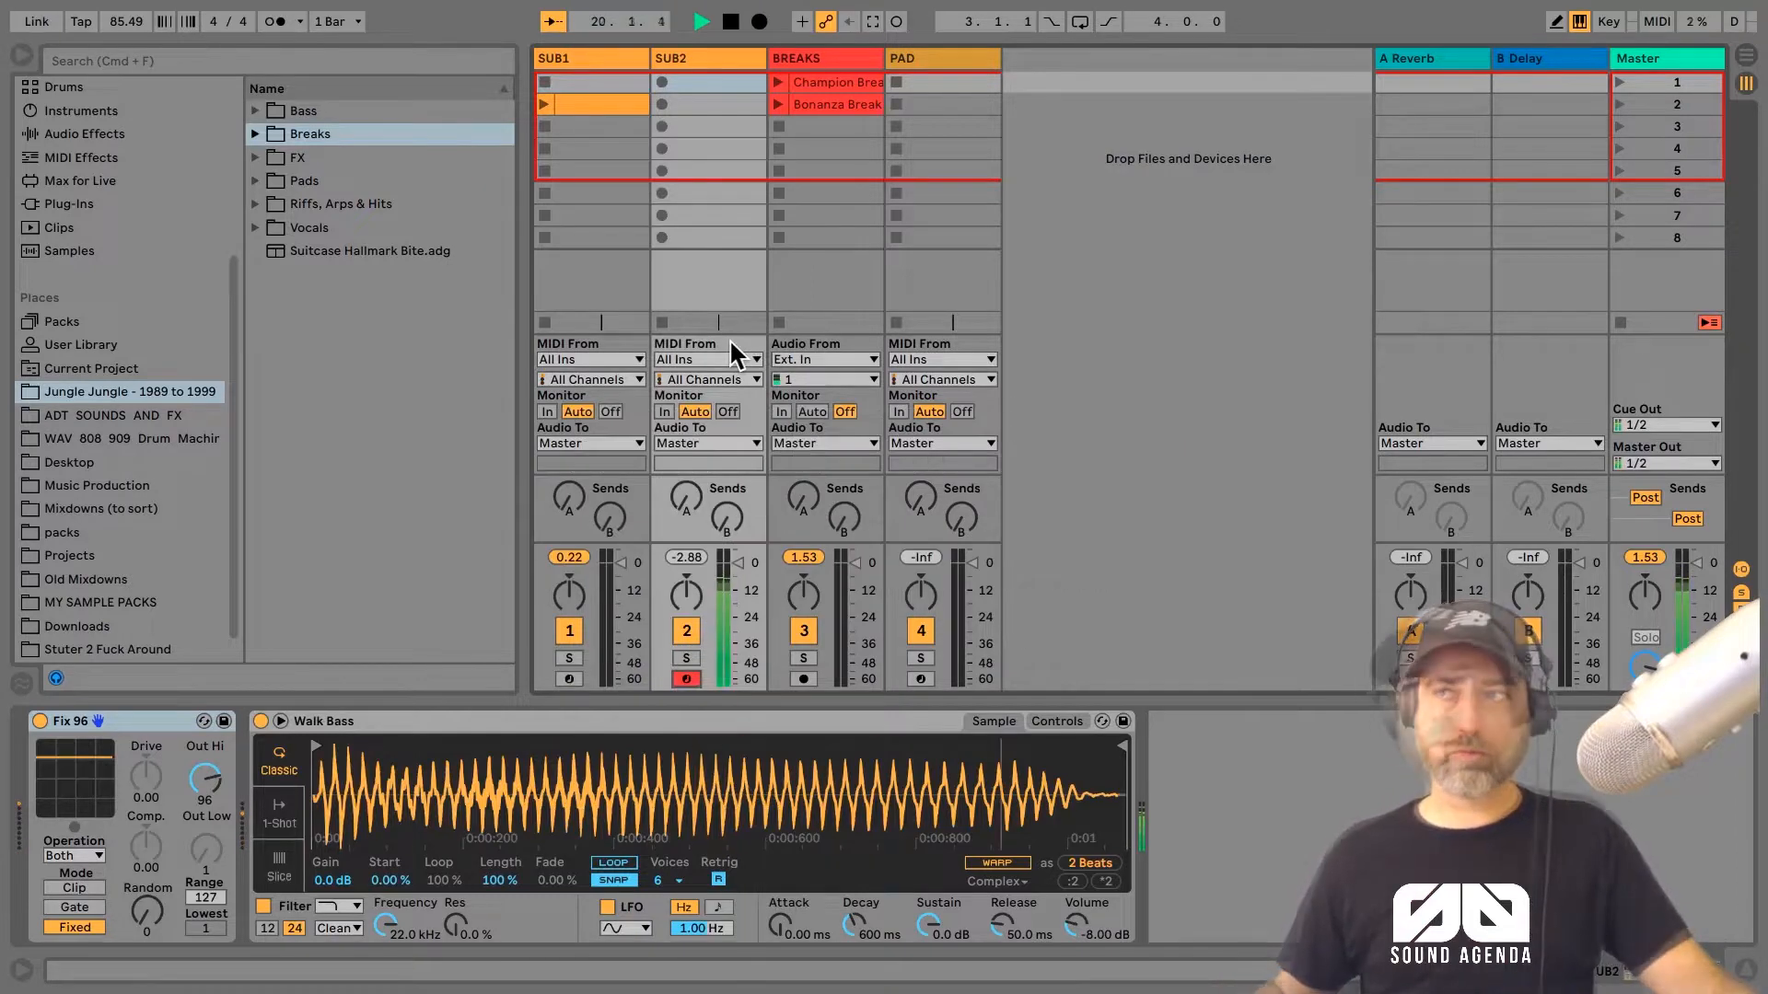
pyautogui.click(921, 680)
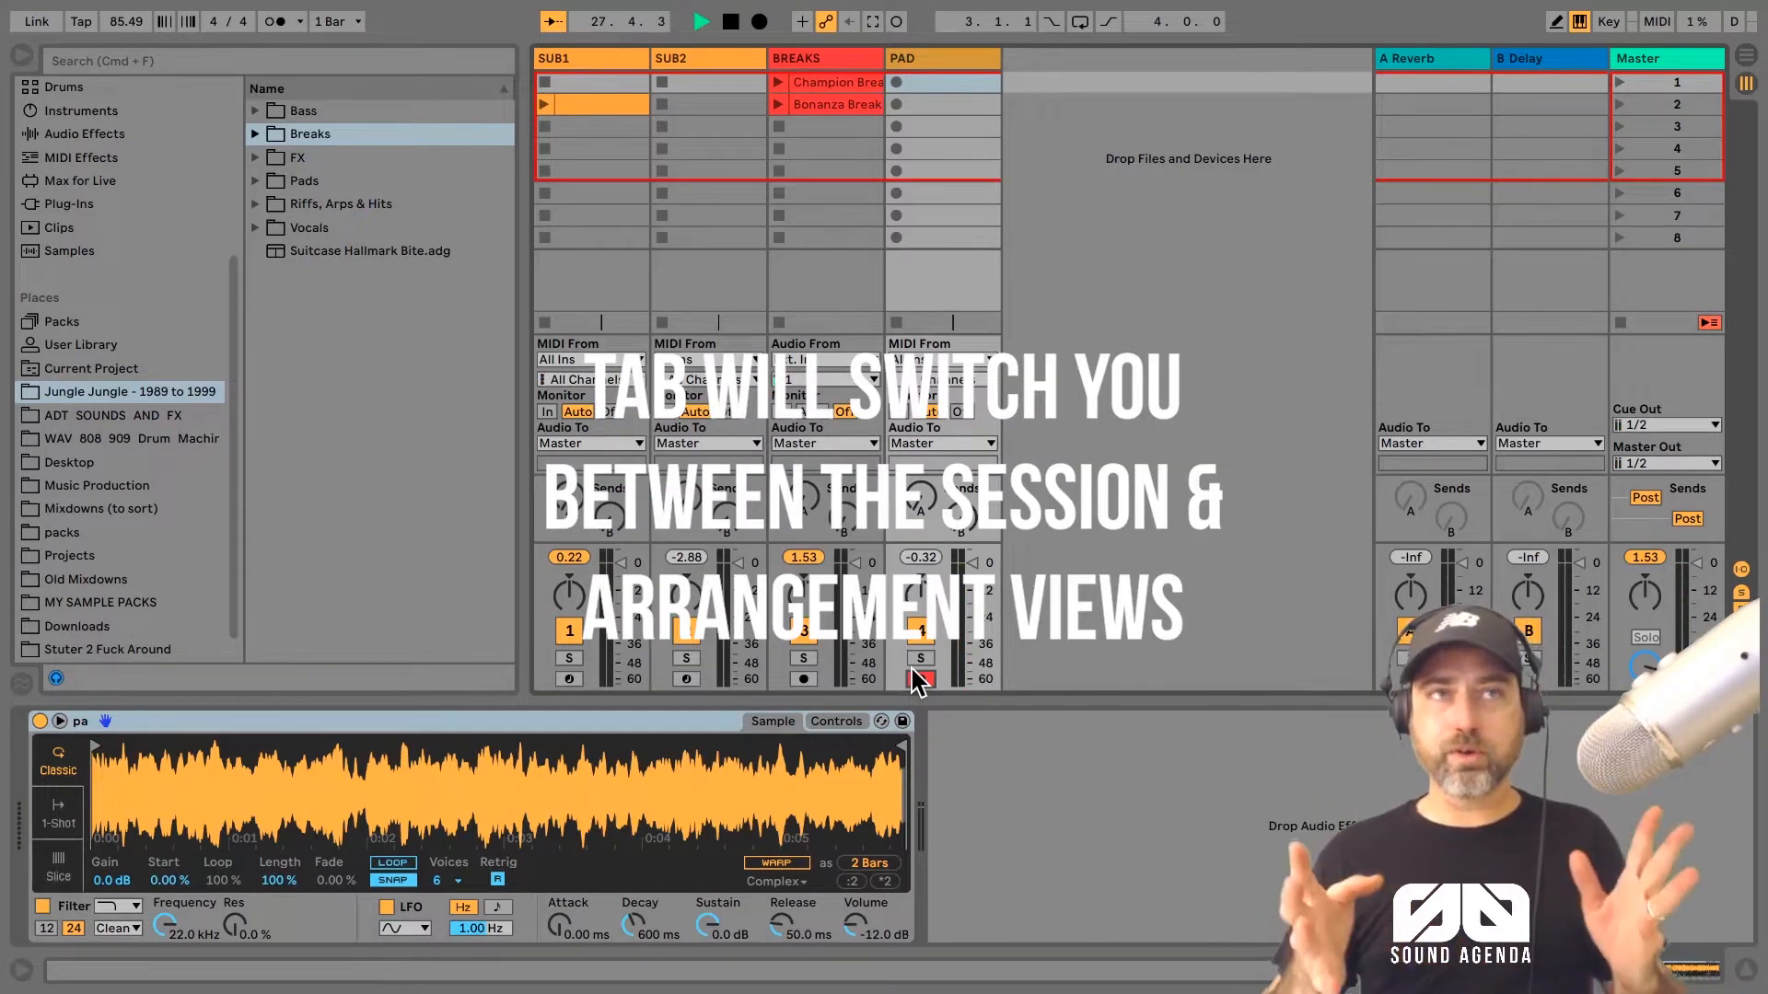
pyautogui.press('Tab')
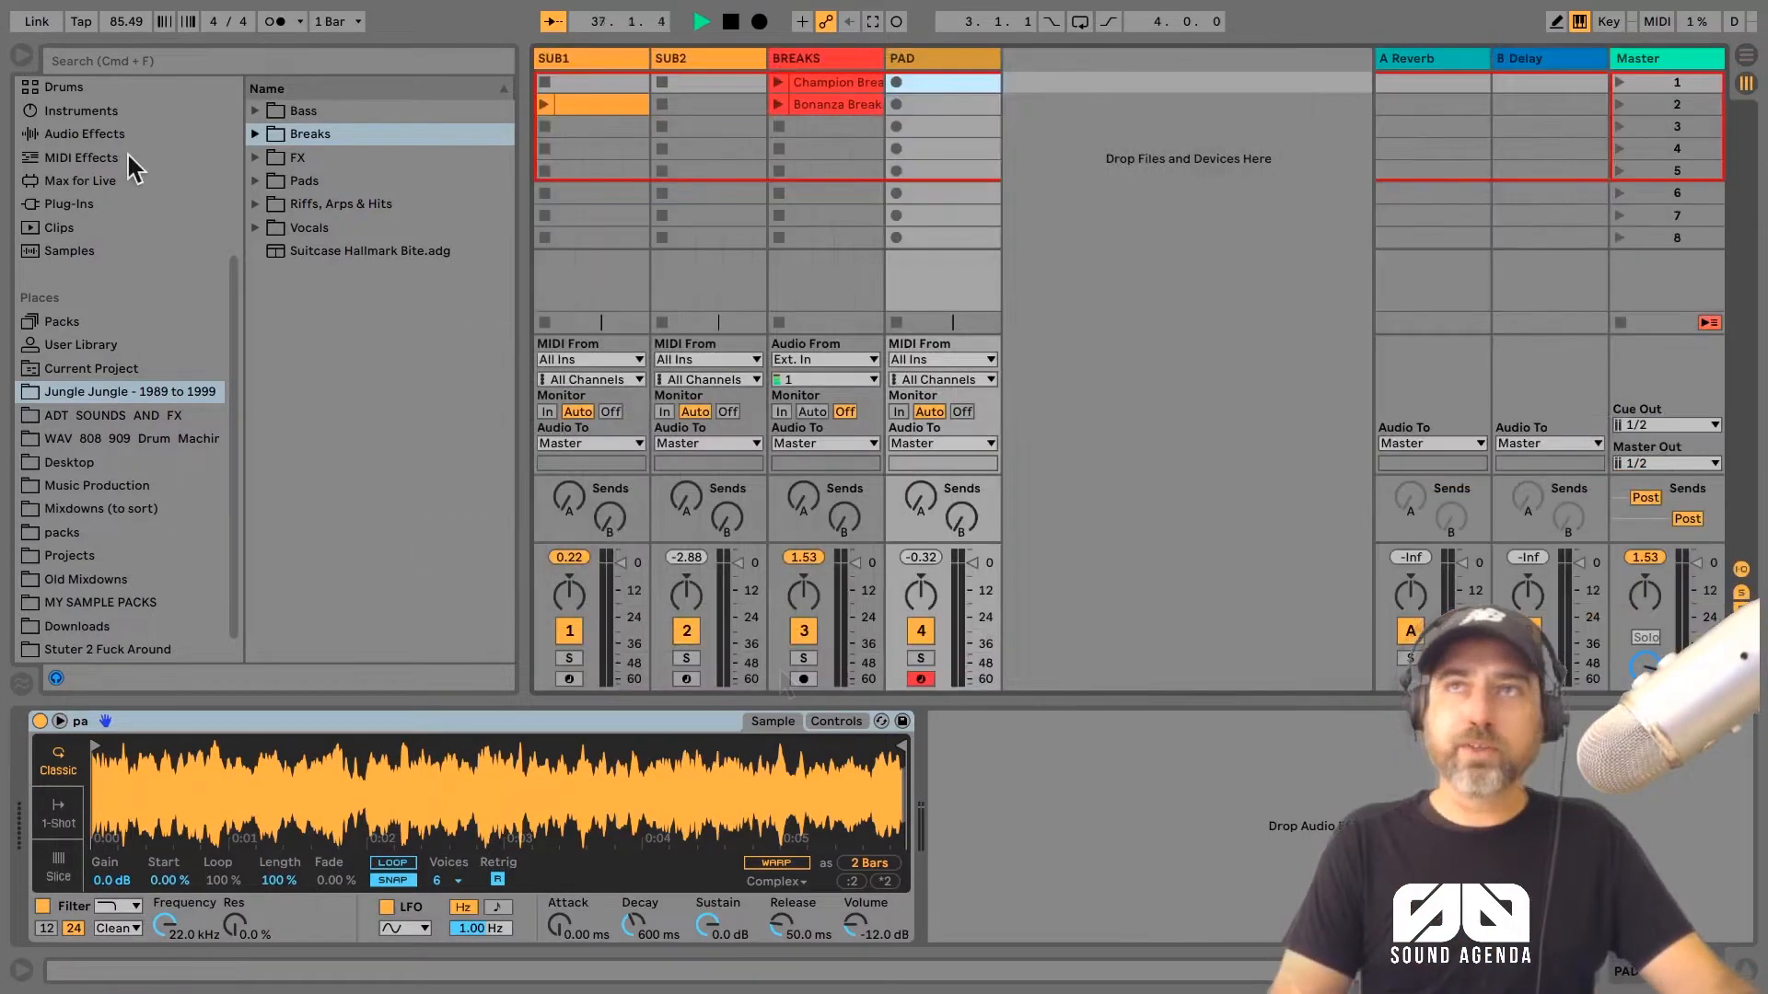
# Step: Add a Simpler instrument on a new MIDI track after PAD and load the Champion Break clip into it
pyautogui.click(131, 118)
pyautogui.moveTo(306, 320); pyautogui.dragTo(1014, 81)
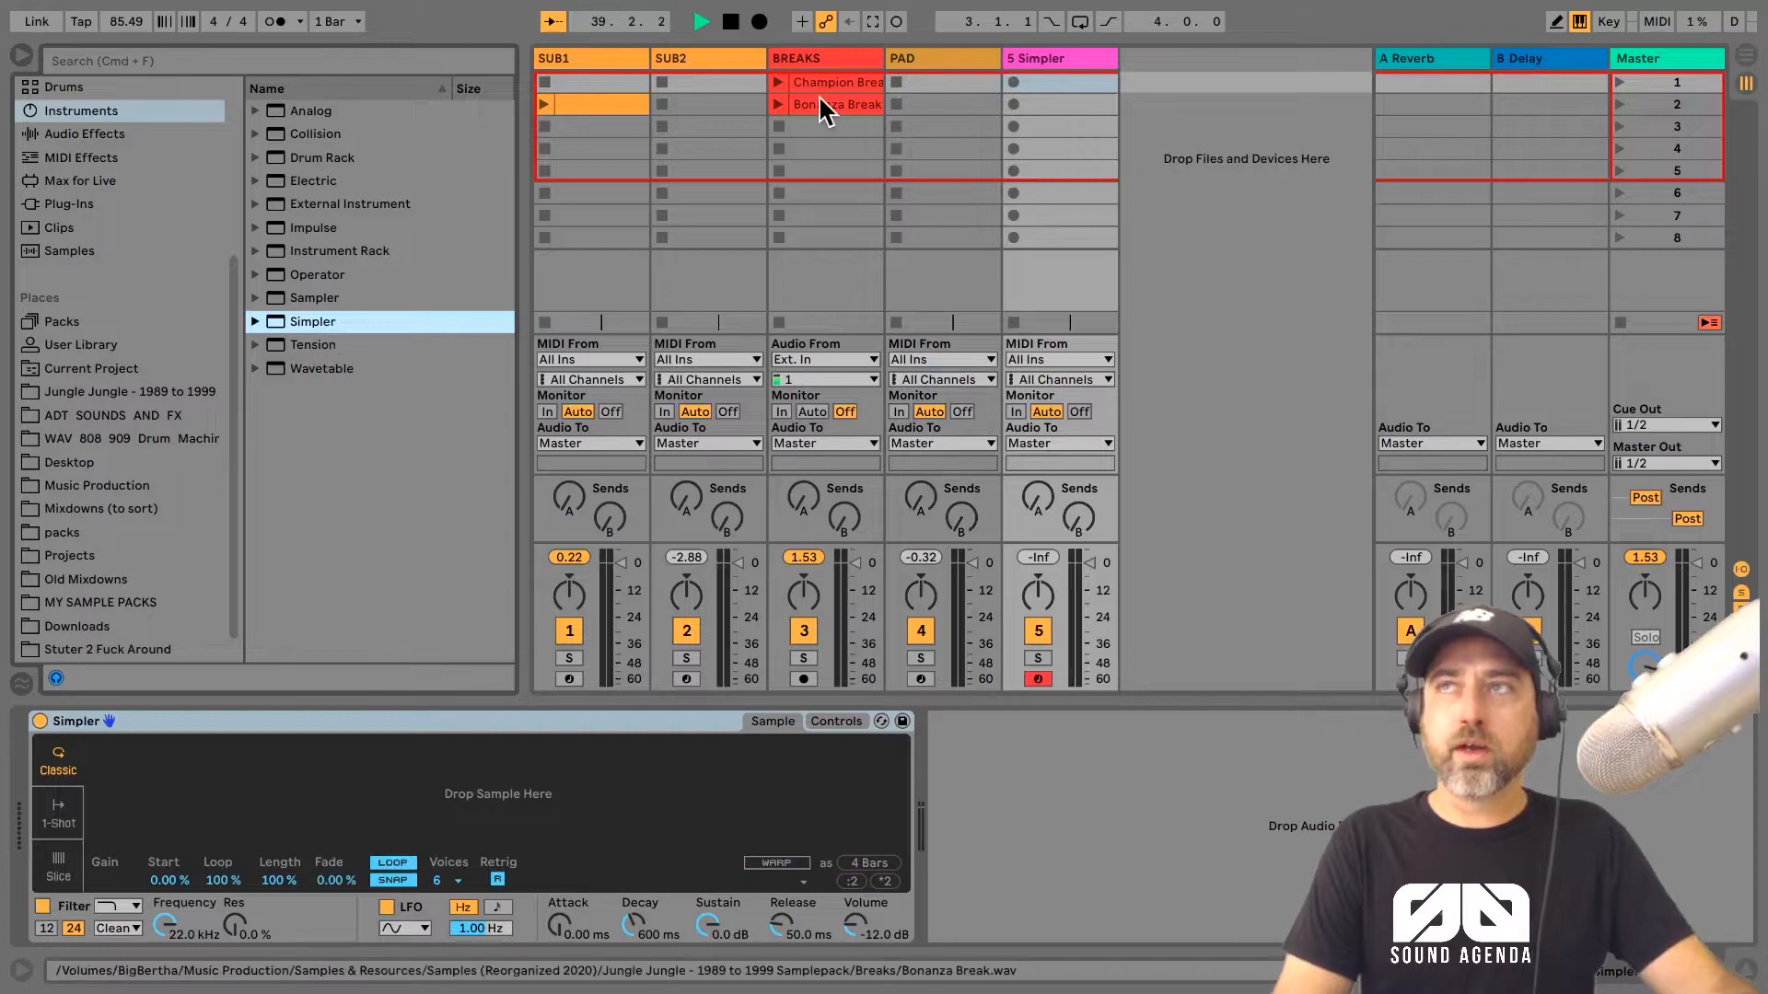
pyautogui.moveTo(818, 93); pyautogui.dragTo(148, 774)
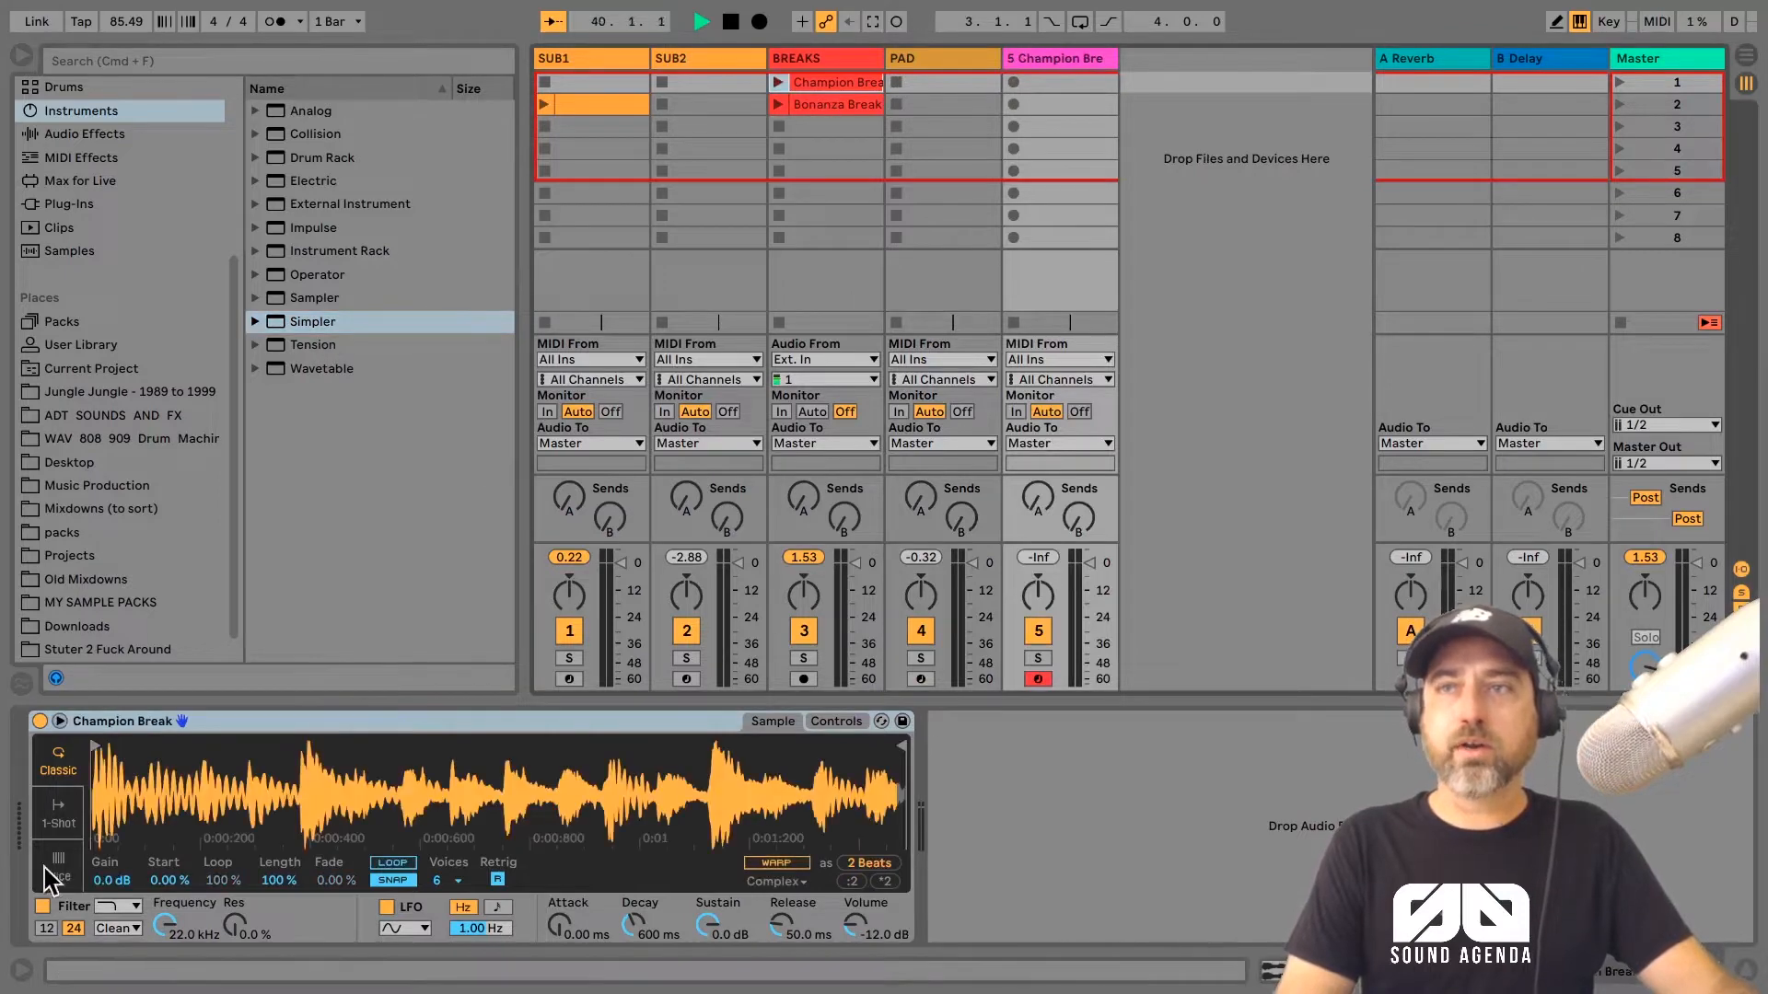
# Step: Switch the Champion Break Simpler to Slice mode and set its transient slicing sensitivity to 82 %
pyautogui.click(58, 870)
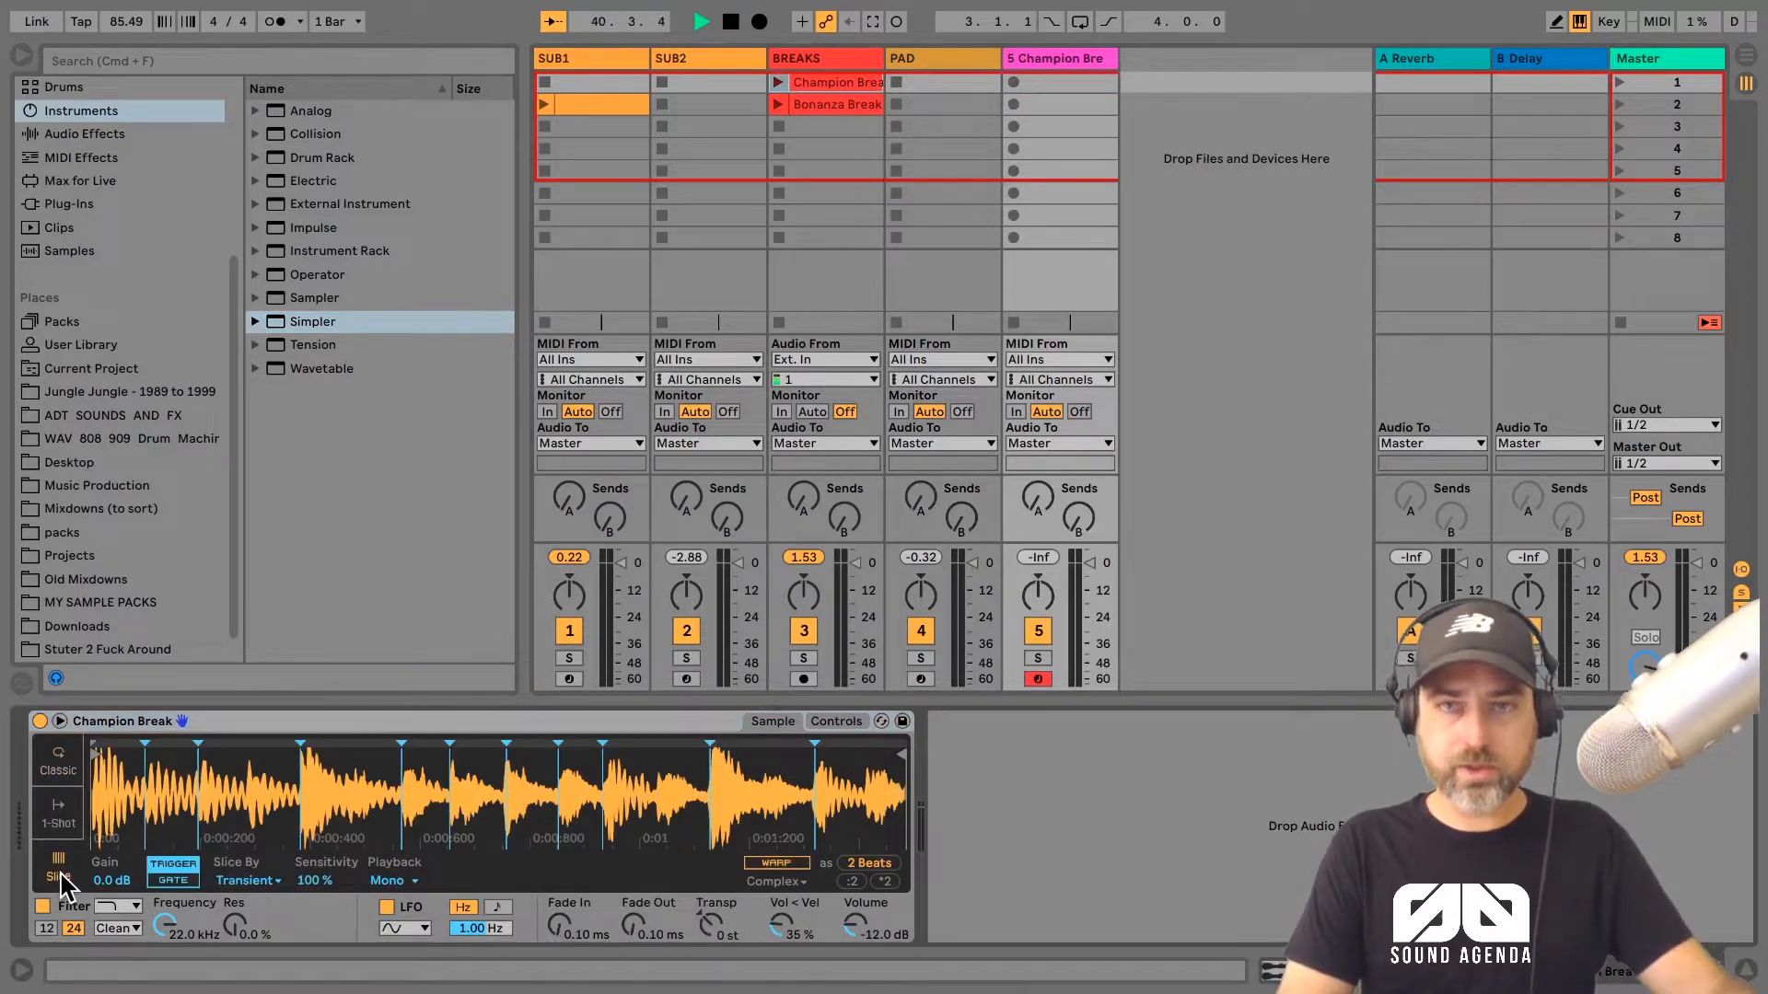
pyautogui.moveTo(313, 880); pyautogui.dragTo(313, 896)
pyautogui.click(1055, 59)
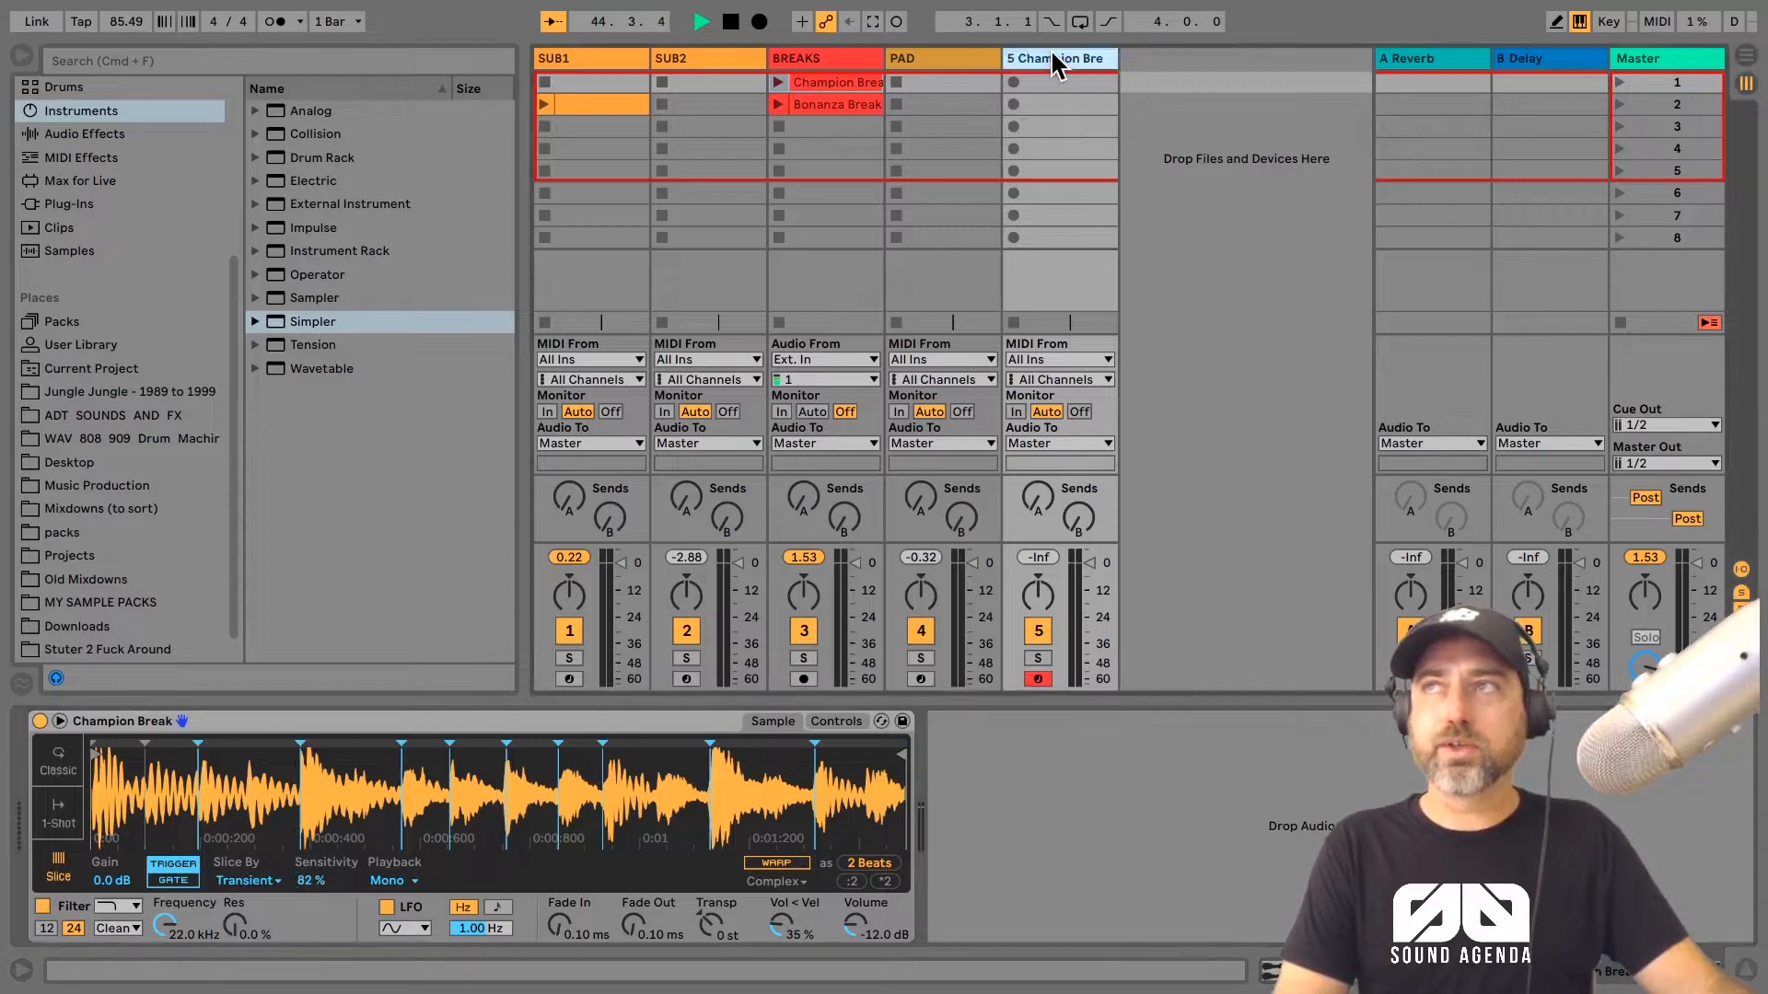
# Step: Load the Bonanza Break into a second Simpler on a new MIDI track and extend its end marker to the full sample
pyautogui.moveTo(471, 331); pyautogui.dragTo(831, 102)
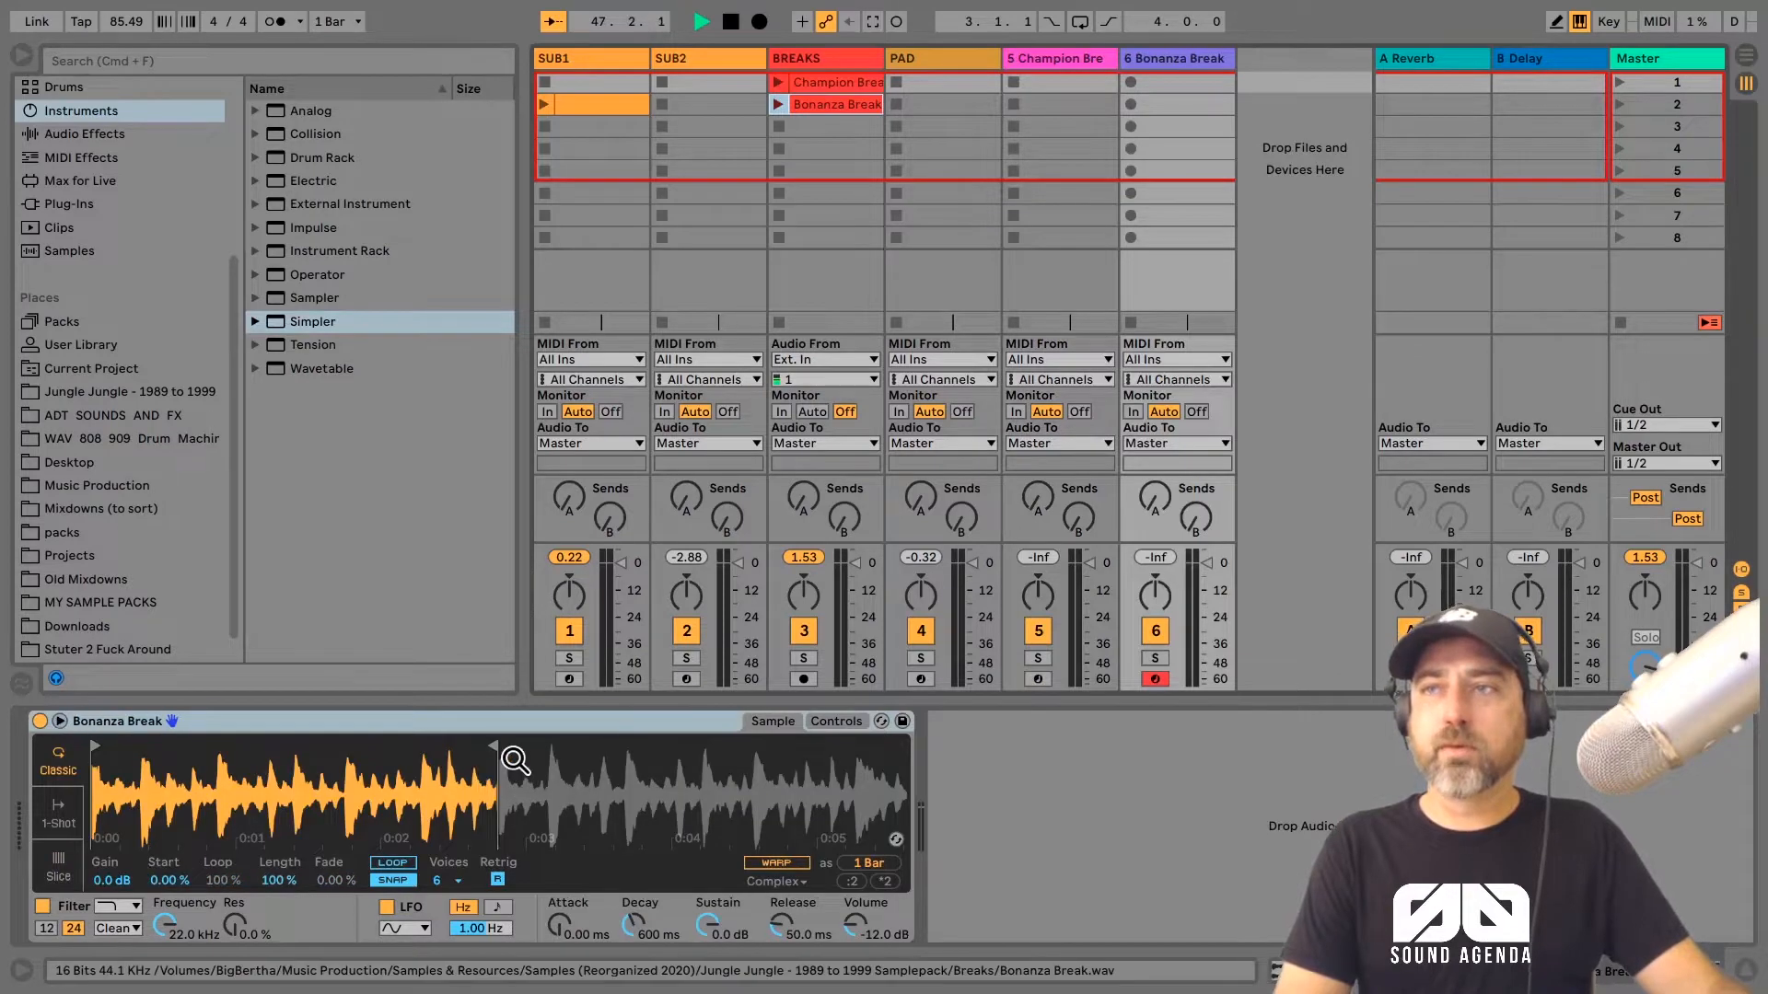
pyautogui.moveTo(485, 751); pyautogui.dragTo(1069, 764)
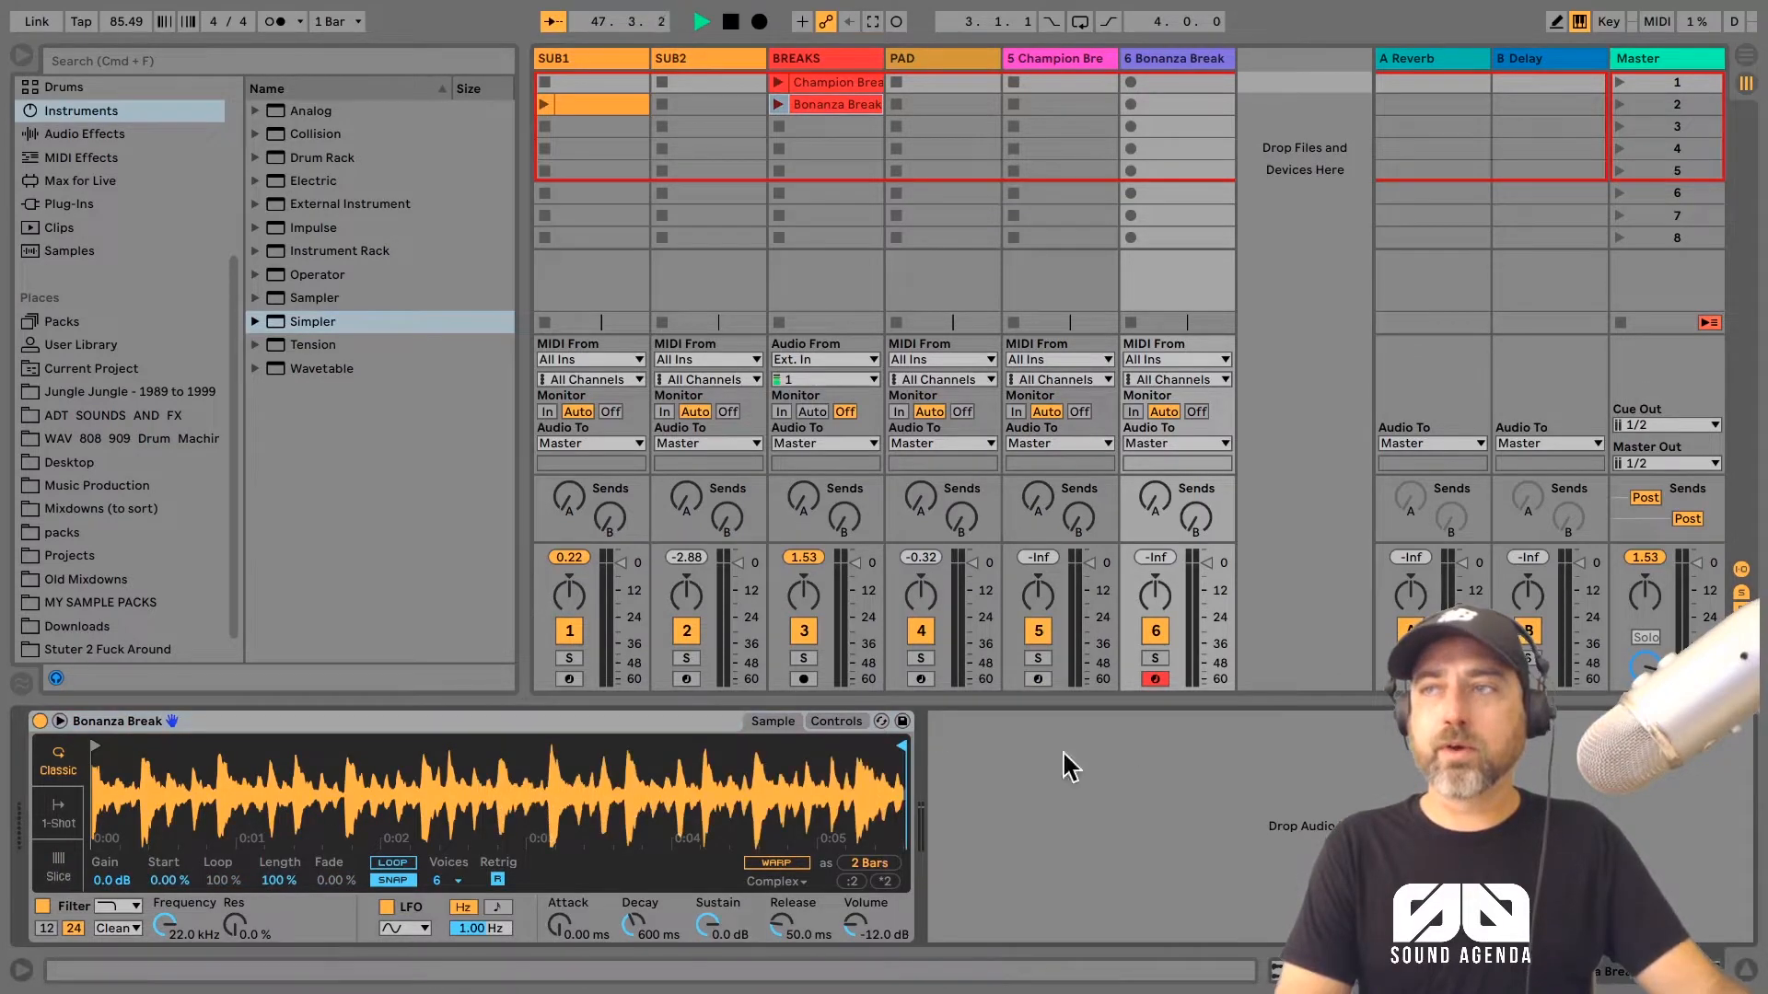
# Step: Switch the Bonanza Break Simpler to Slice mode and slice the sample by Beat
pyautogui.click(60, 875)
pyautogui.click(262, 881)
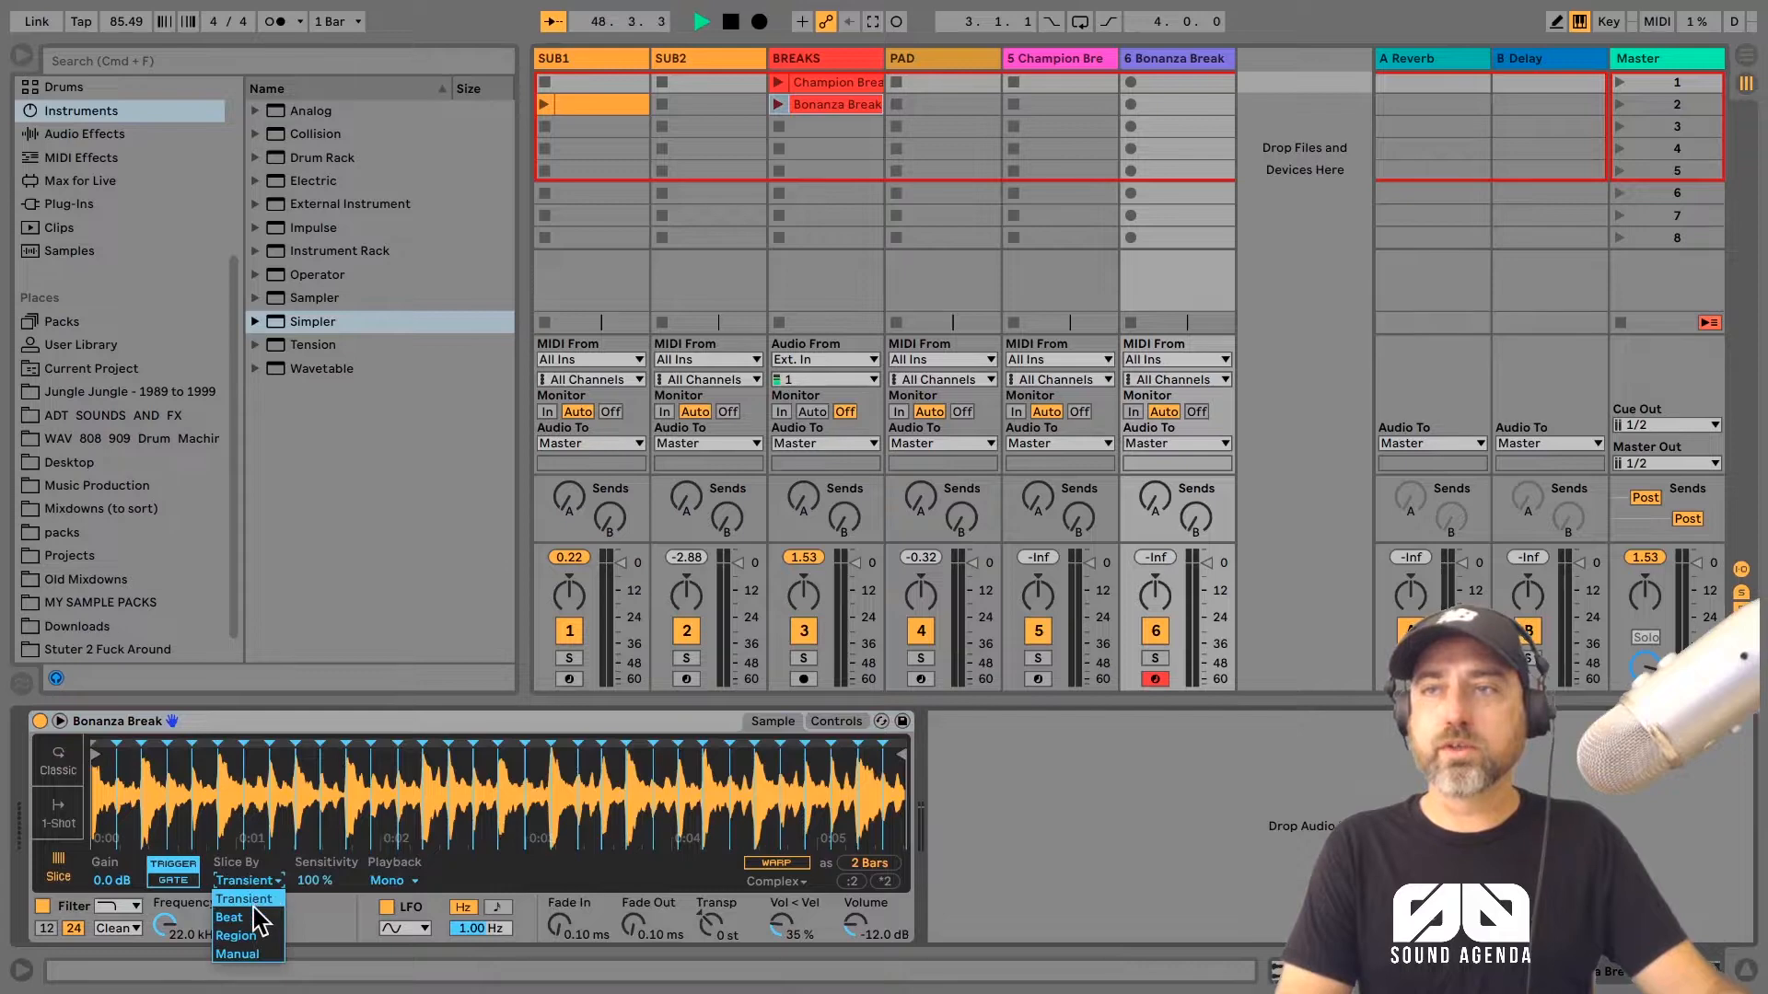
pyautogui.click(256, 915)
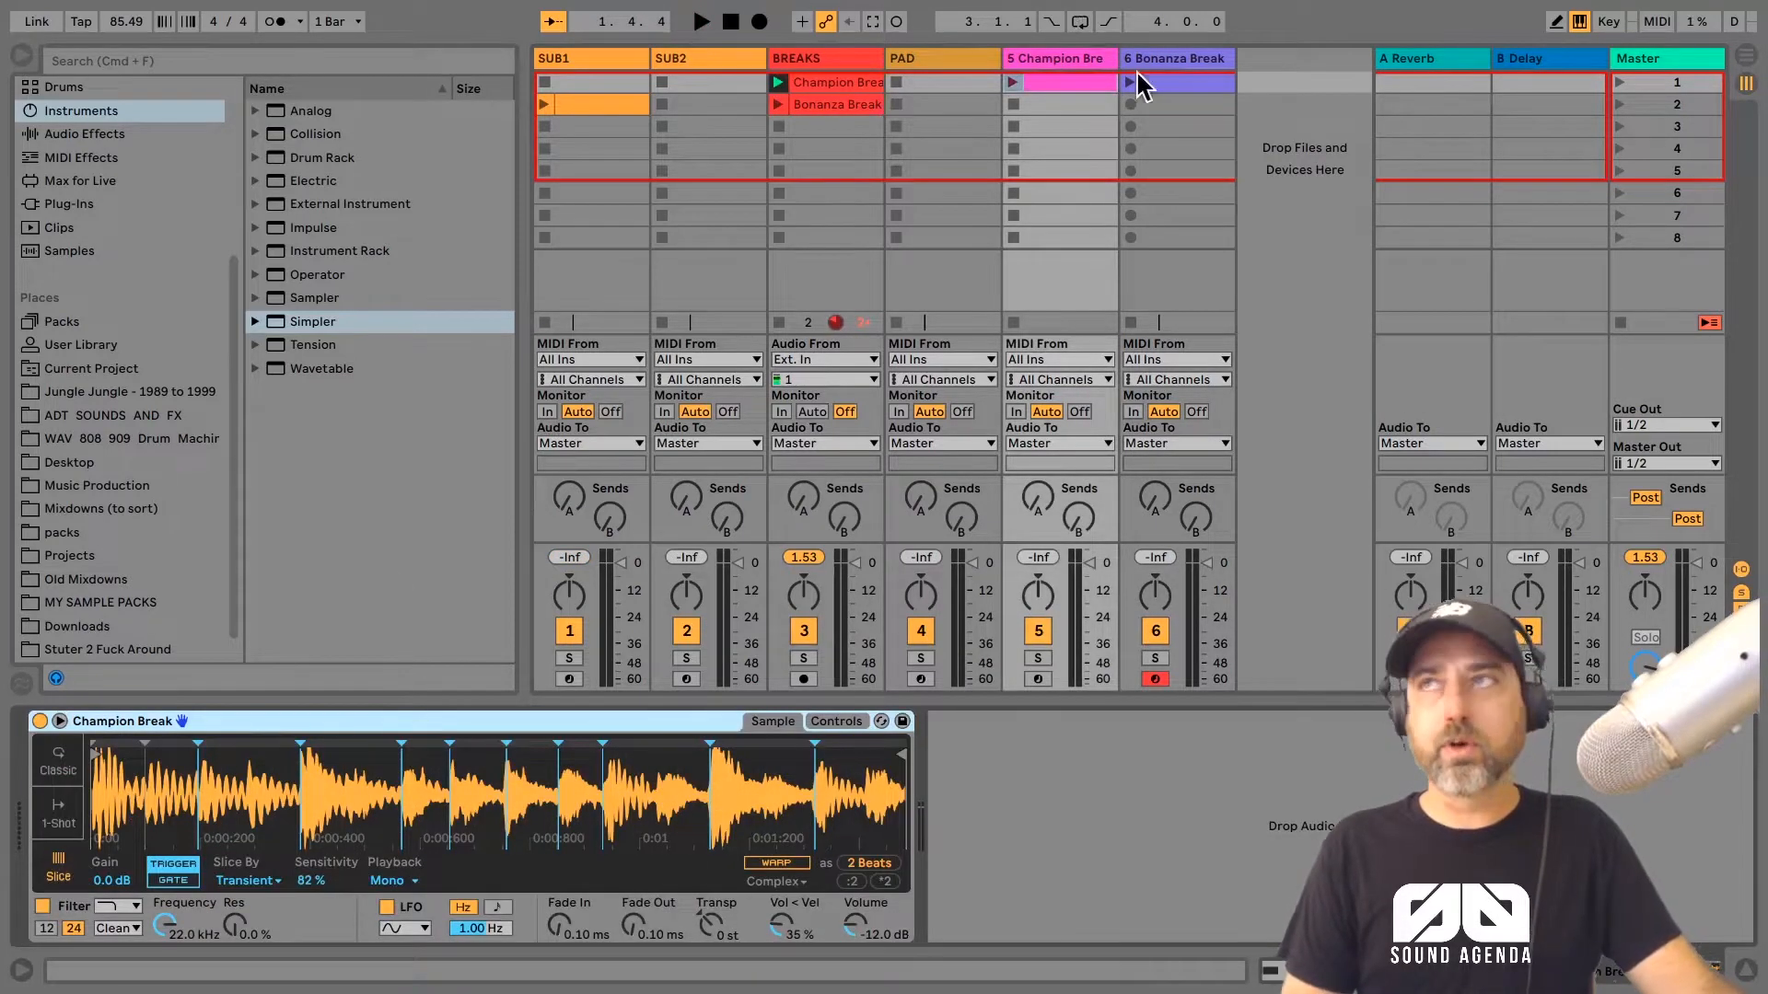
# Step: Transpose the note in the Champion Break Simpler track's MIDI clip down two octaves to C1
pyautogui.click(1073, 82)
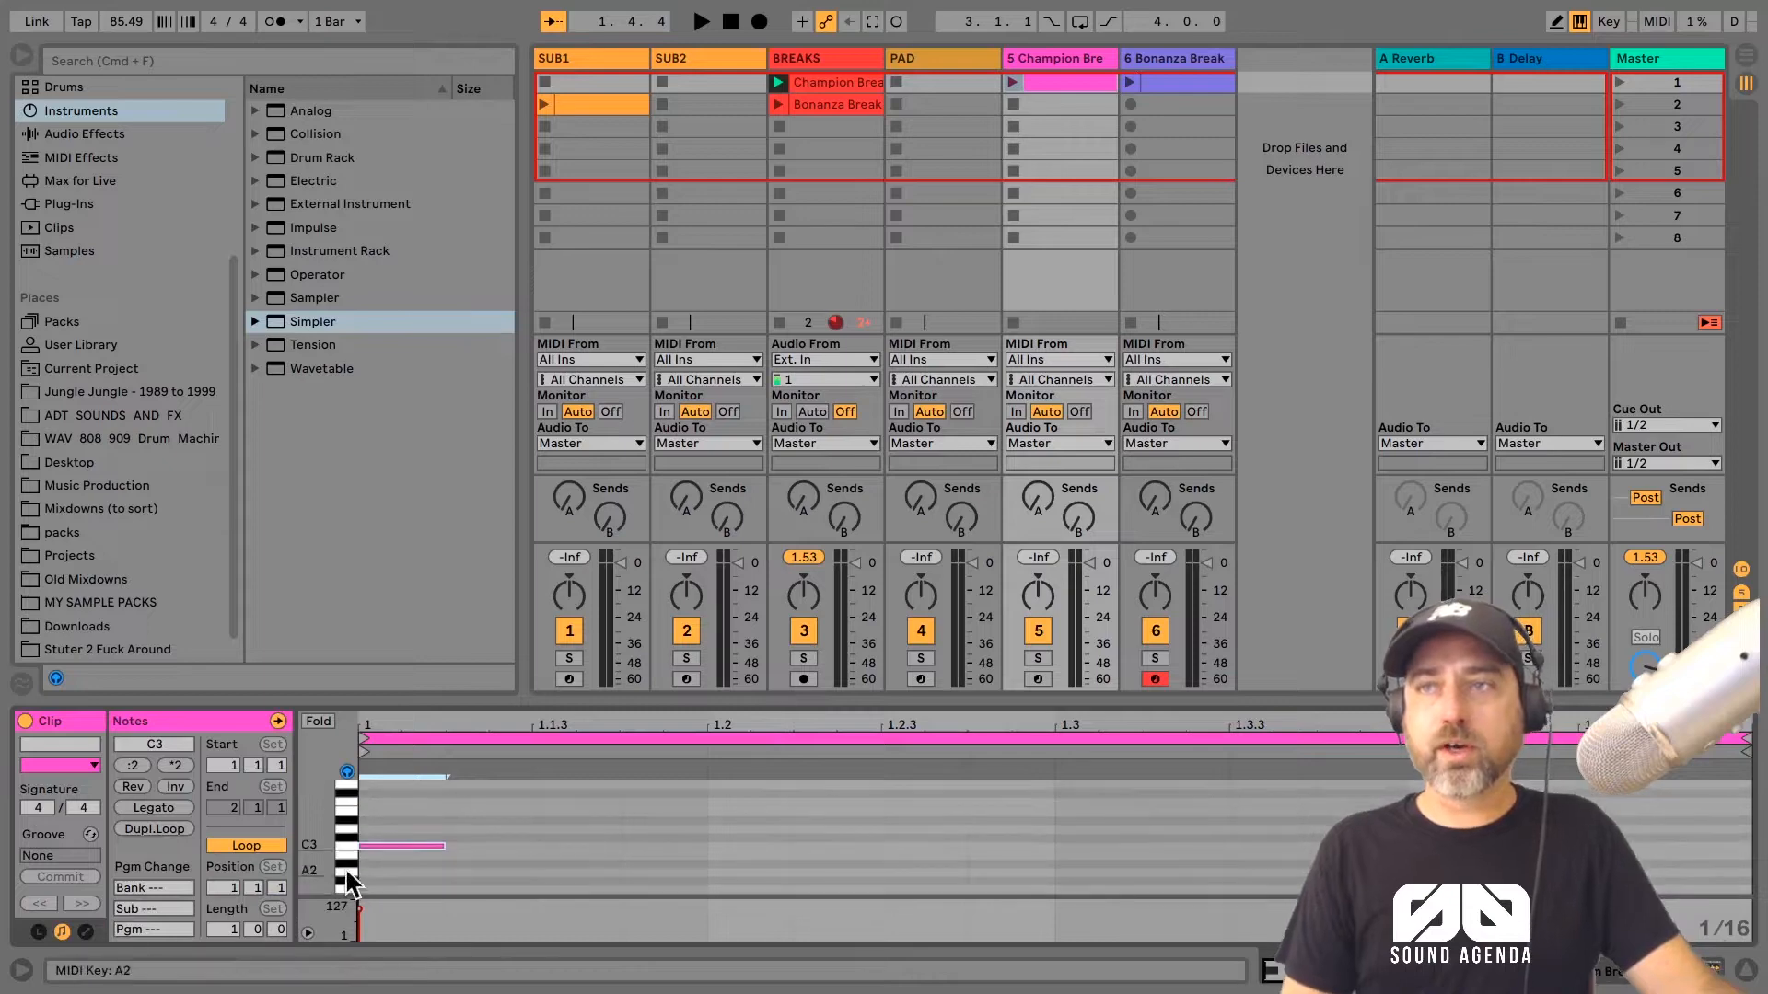
pyautogui.click(399, 844)
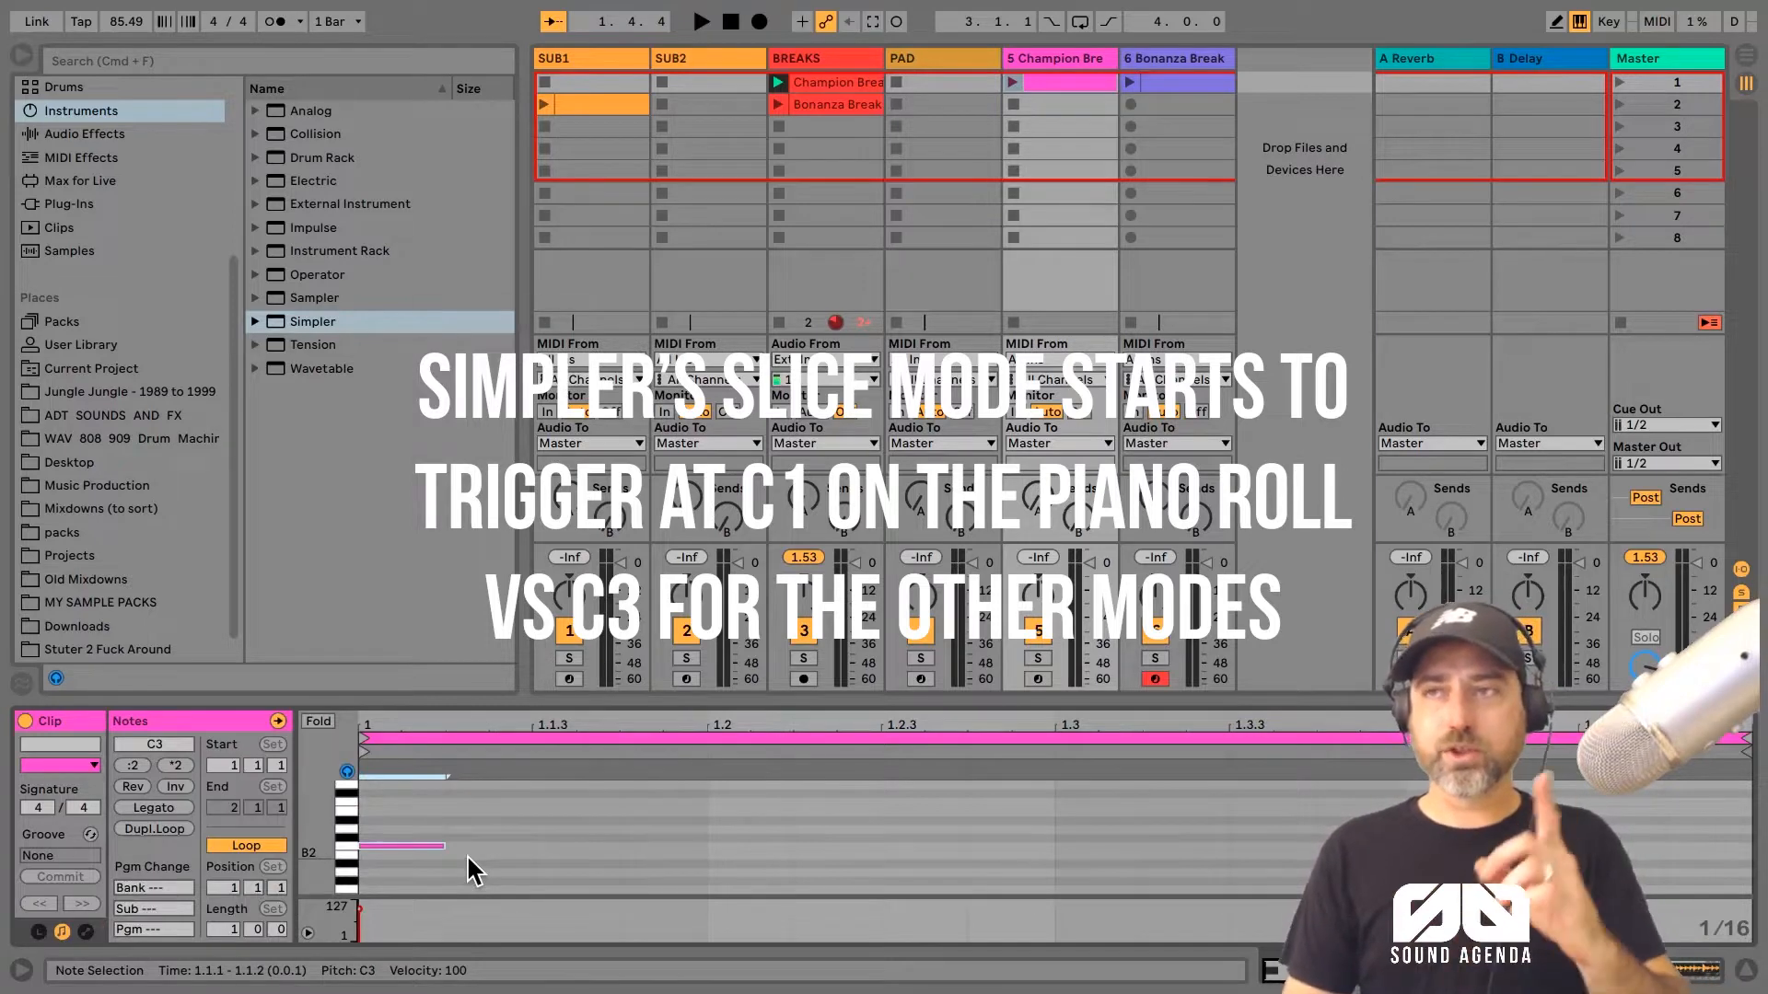
pyautogui.hotkey('shift', 'Down')
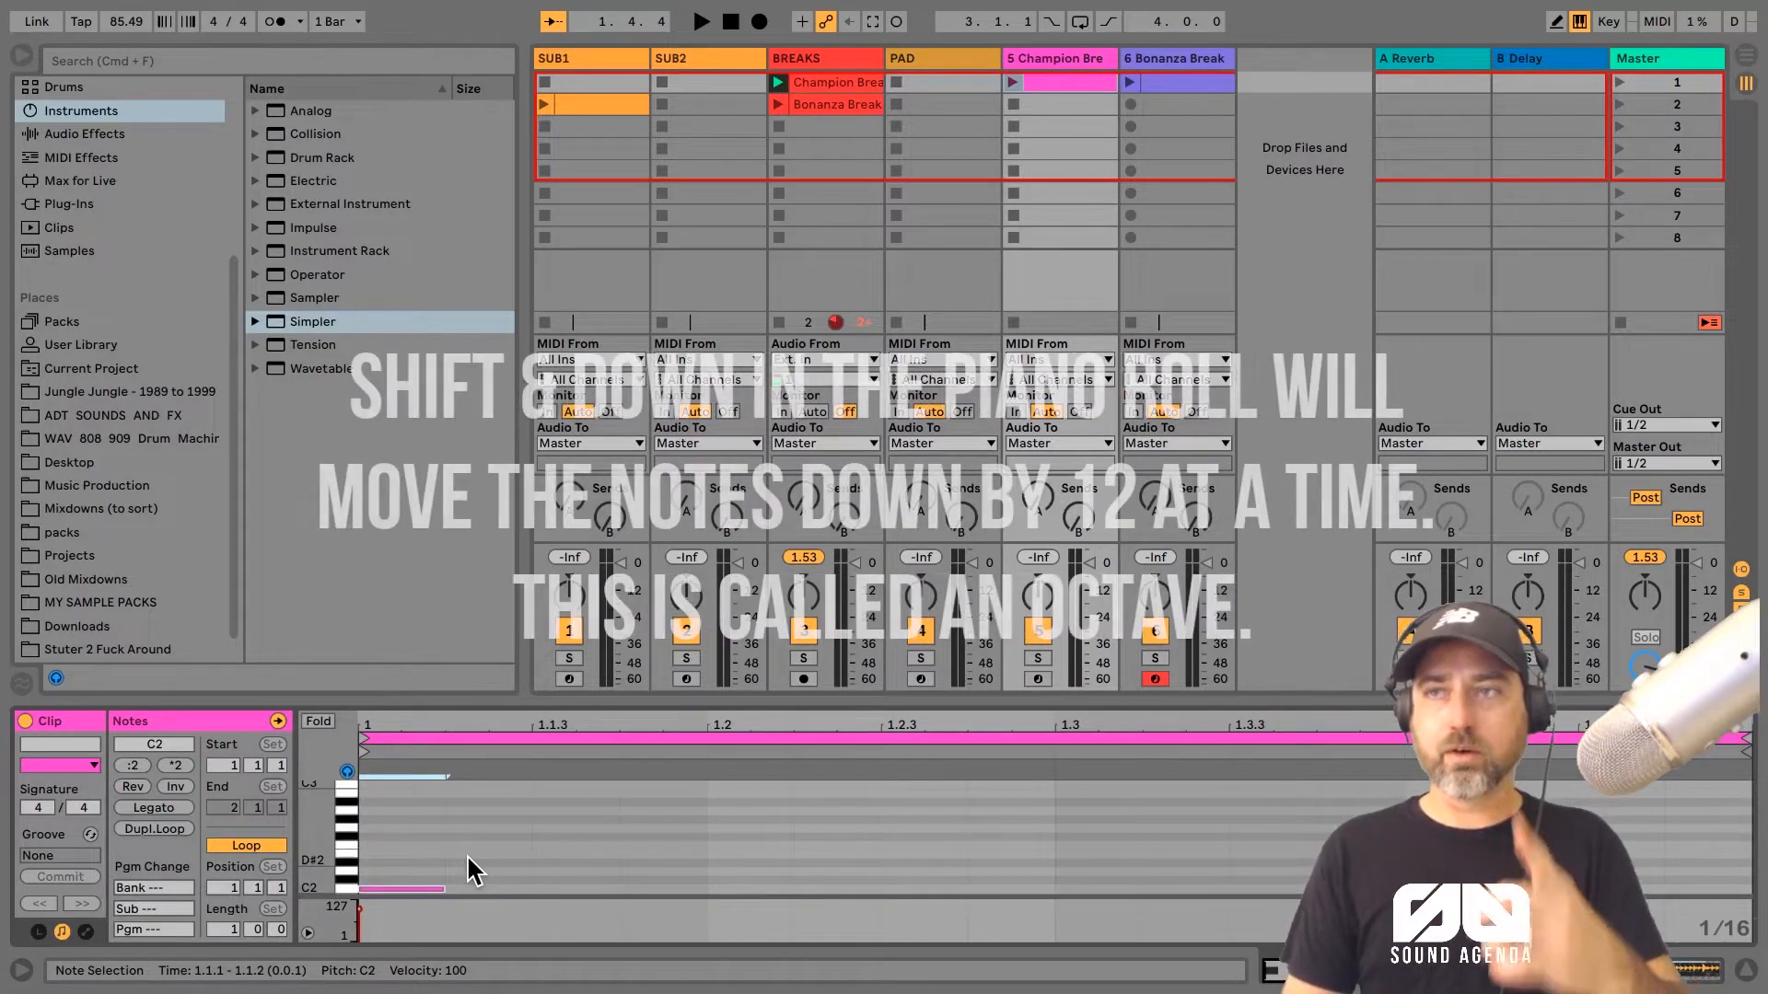
pyautogui.hotkey('shift', 'Down')
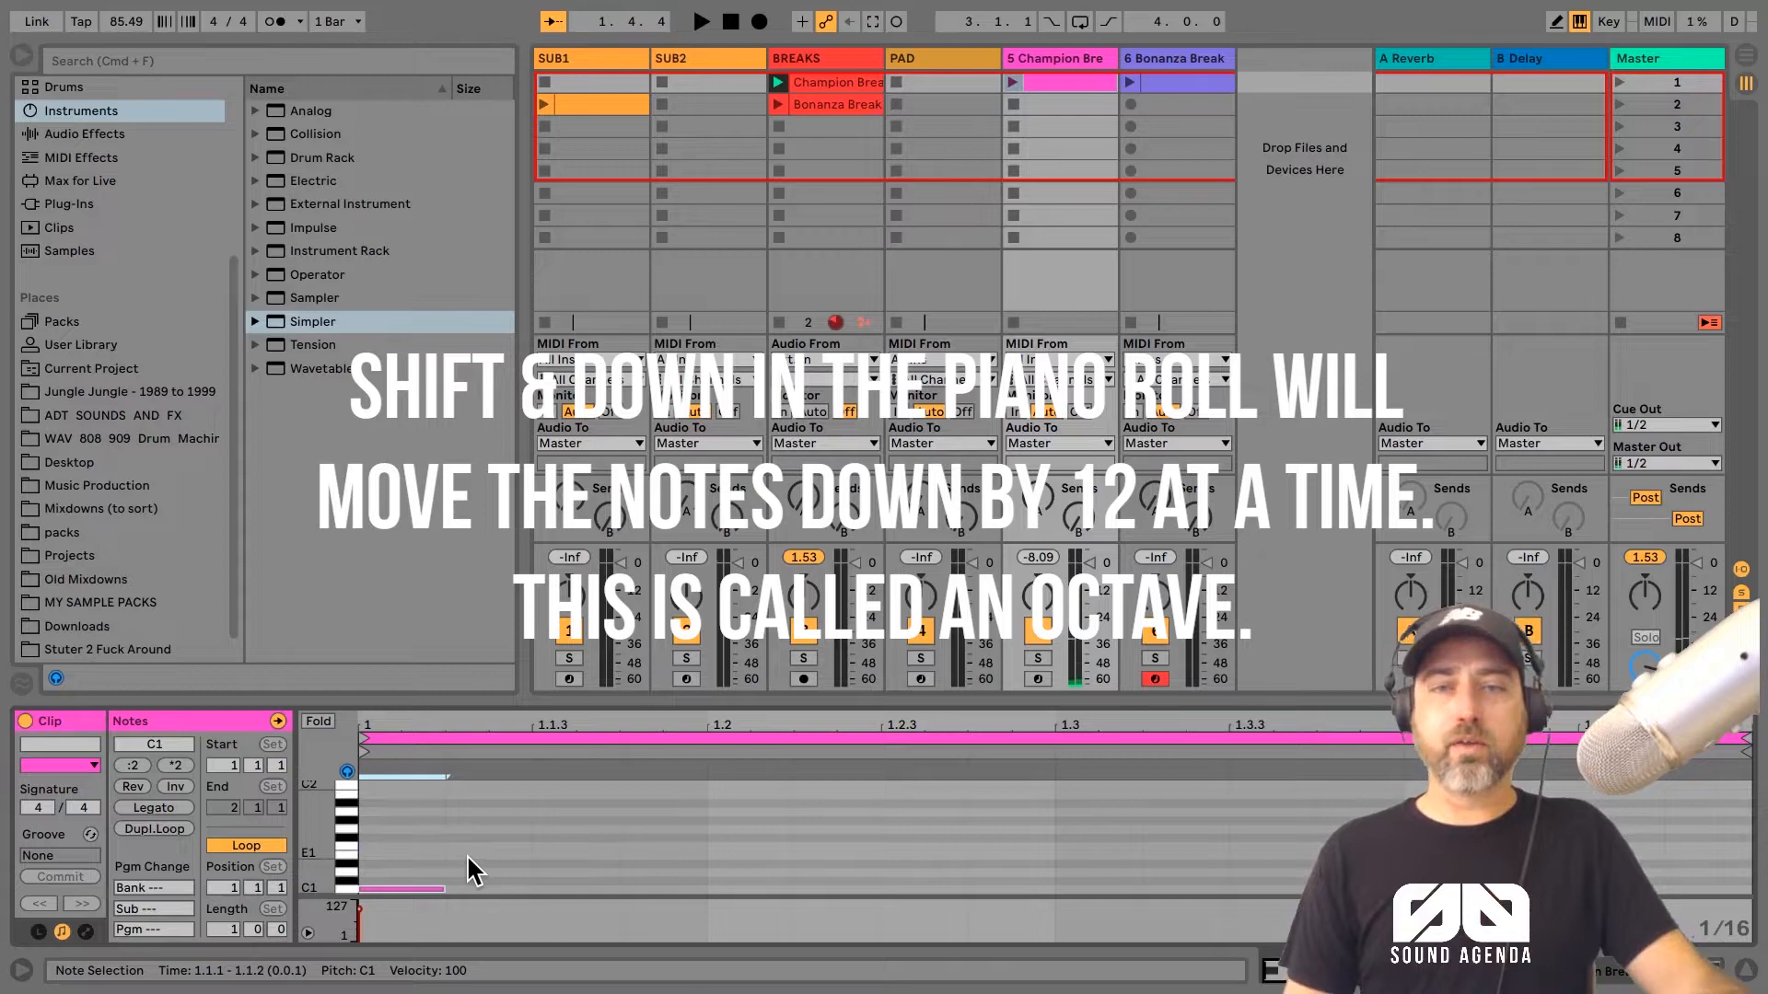
# Step: Audition neighbouring slices by moving the note up three semitones and back down to C1
pyautogui.press('Up')
pyautogui.press('Up')
pyautogui.press('Up')
pyautogui.press('Up')
pyautogui.press('Up')
pyautogui.press('Up')
pyautogui.press('Down')
pyautogui.press('Down')
pyautogui.press('Down')
pyautogui.press('Down')
pyautogui.press('Down')
pyautogui.press('Down')
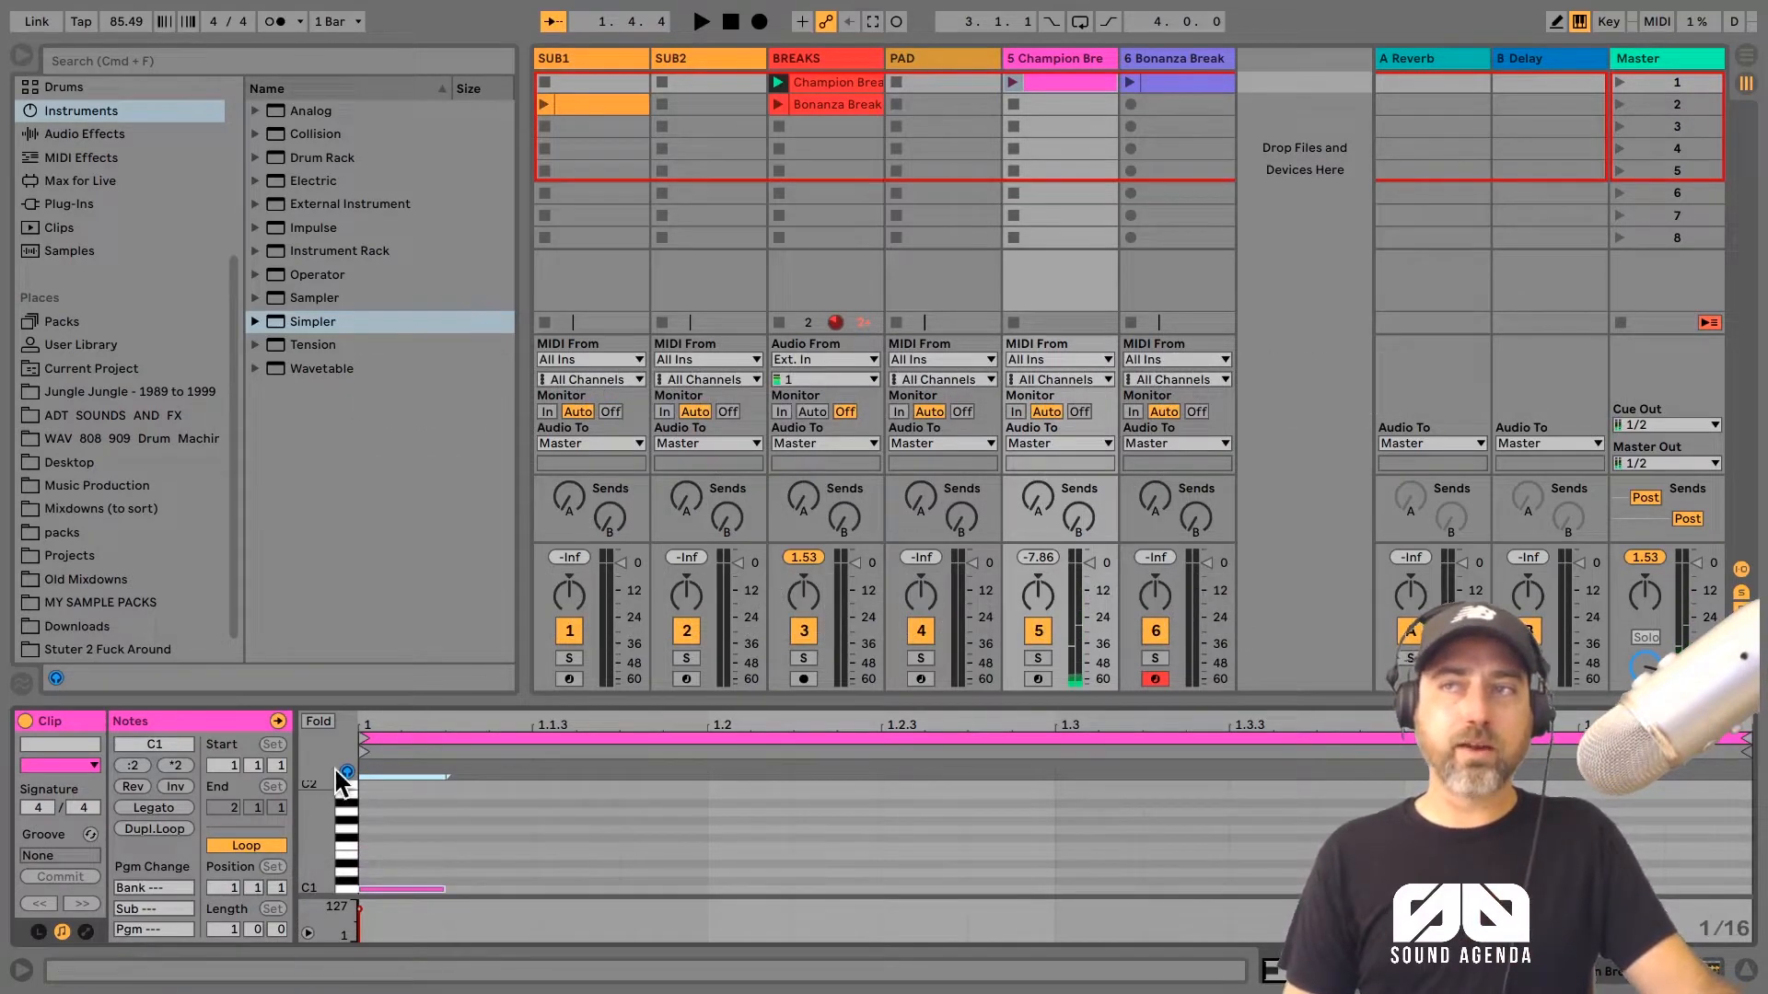
# Step: Add another note at beat 1.2 in the Champion Break Simpler track's MIDI clip
pyautogui.doubleClick(732, 880)
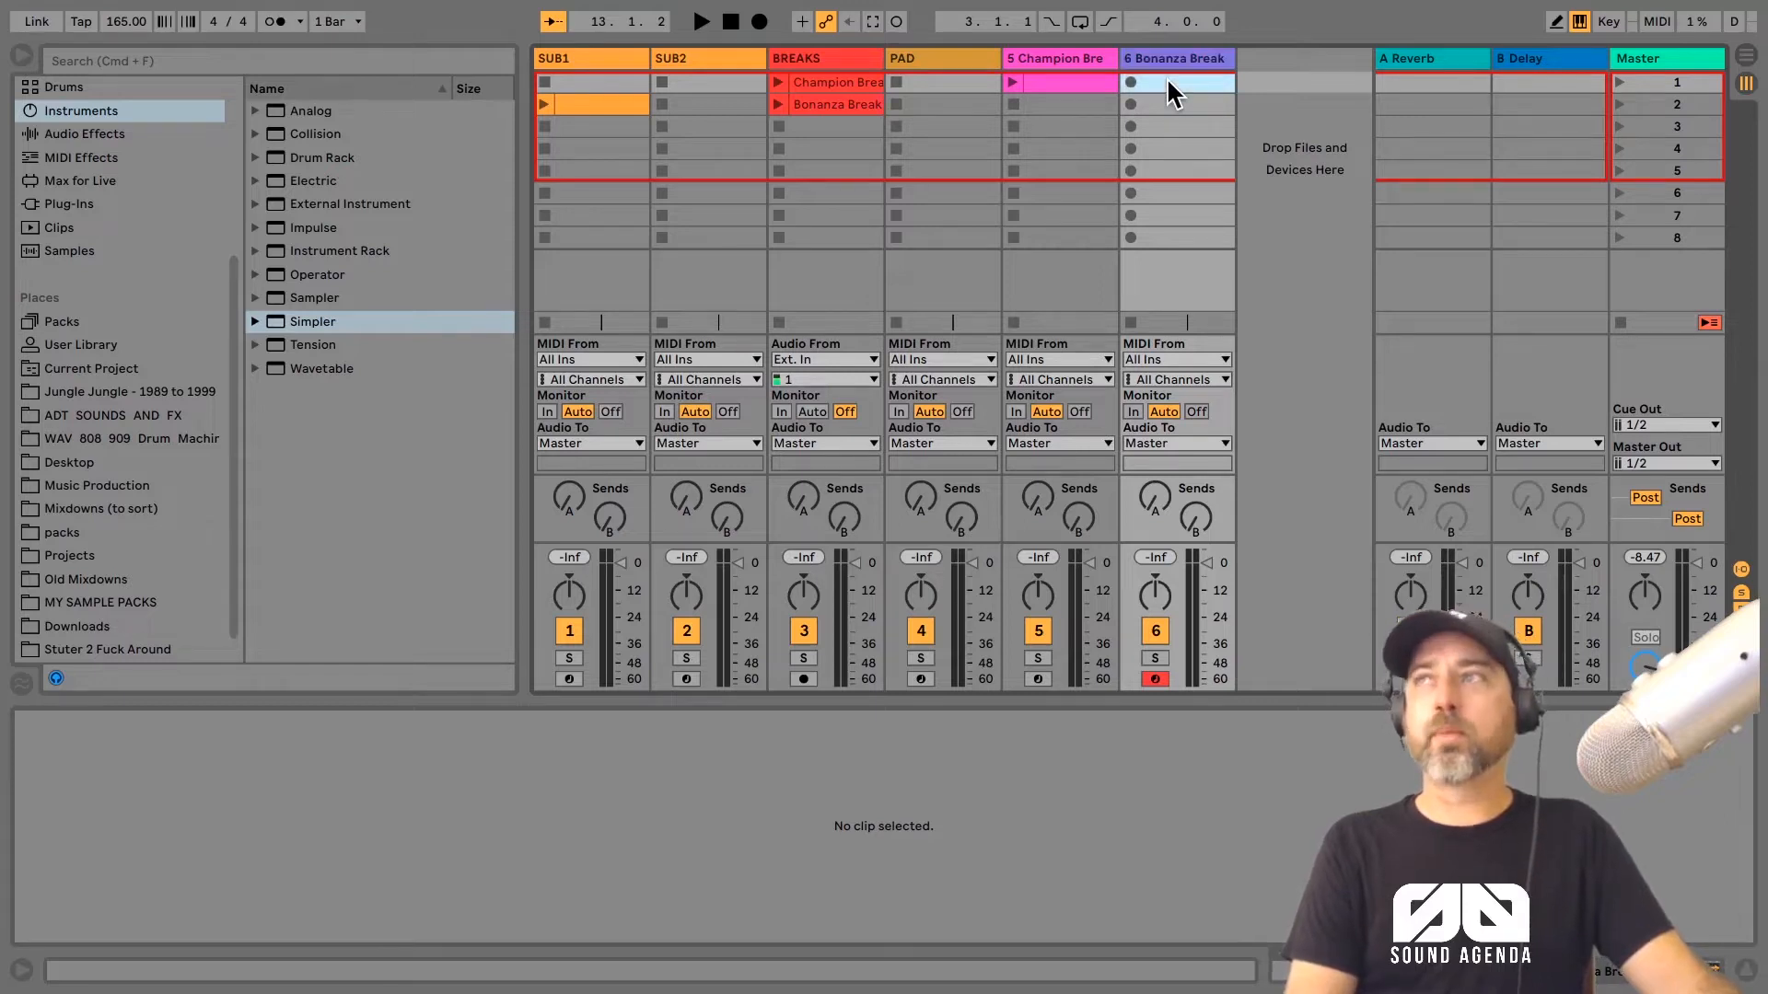
# Step: Create a MIDI clip in the first slot of the Bonanza Break Simpler track with a note on C1 at the start
pyautogui.doubleClick(1168, 81)
pyautogui.doubleClick(363, 888)
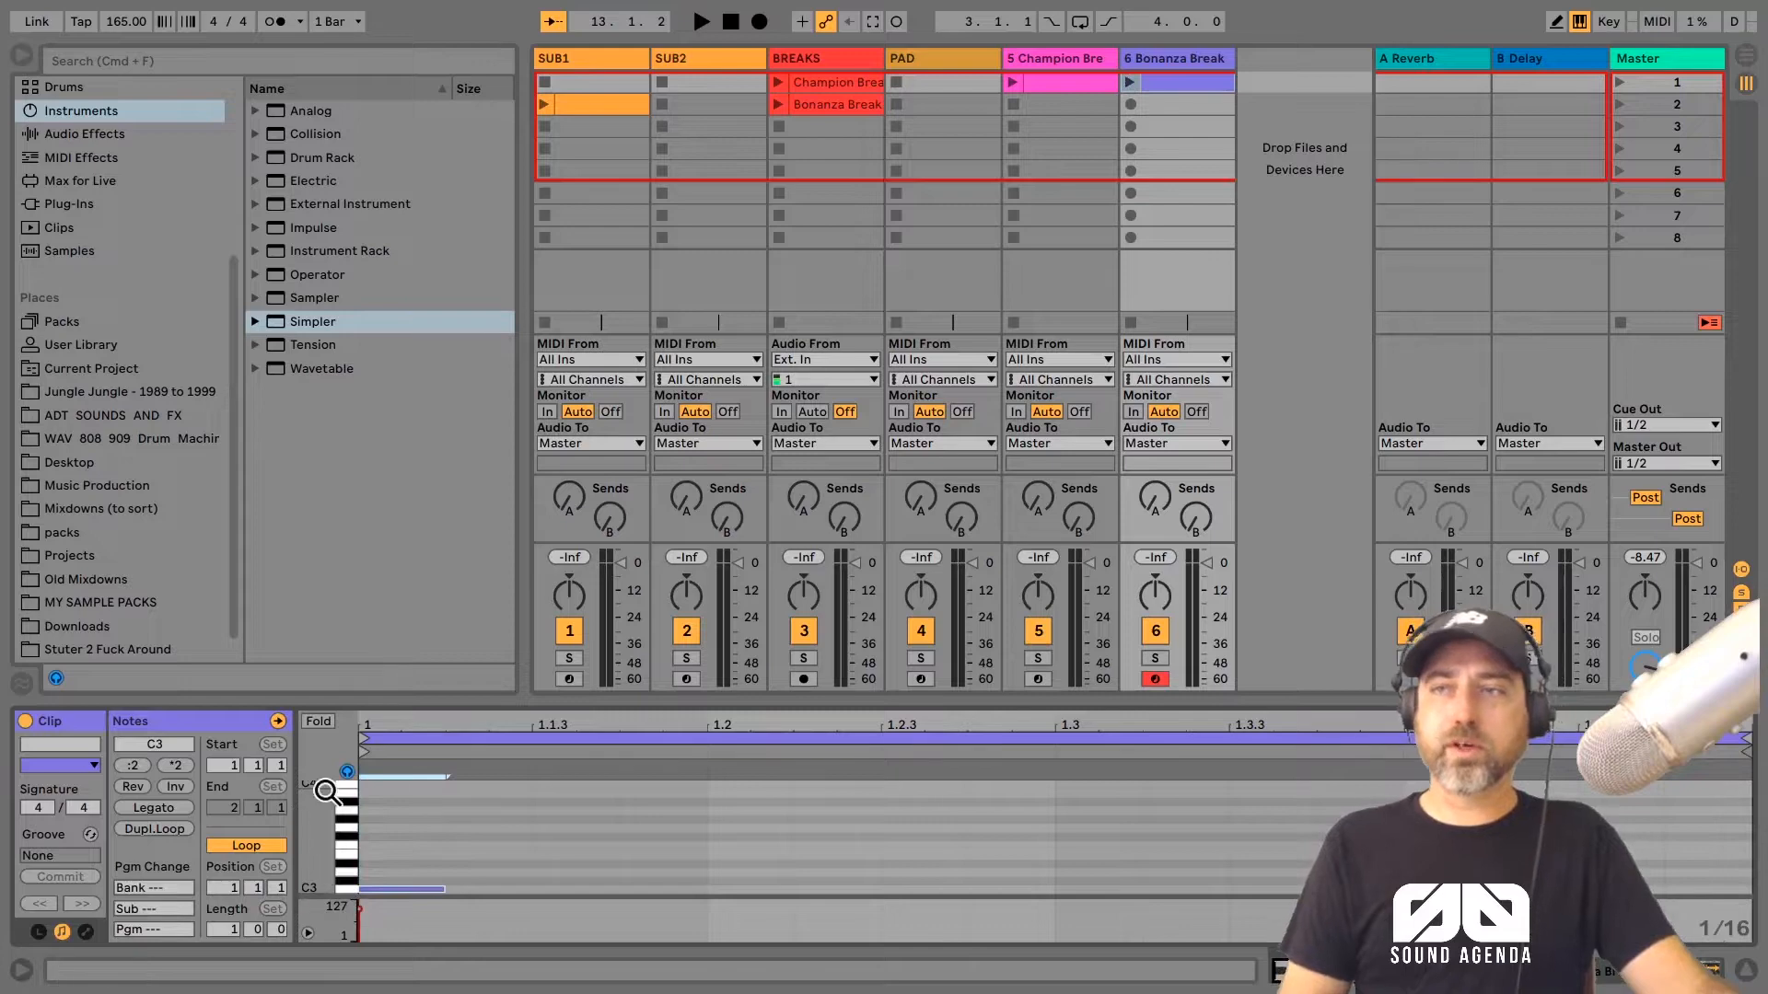
pyautogui.hotkey('shift', 'Down')
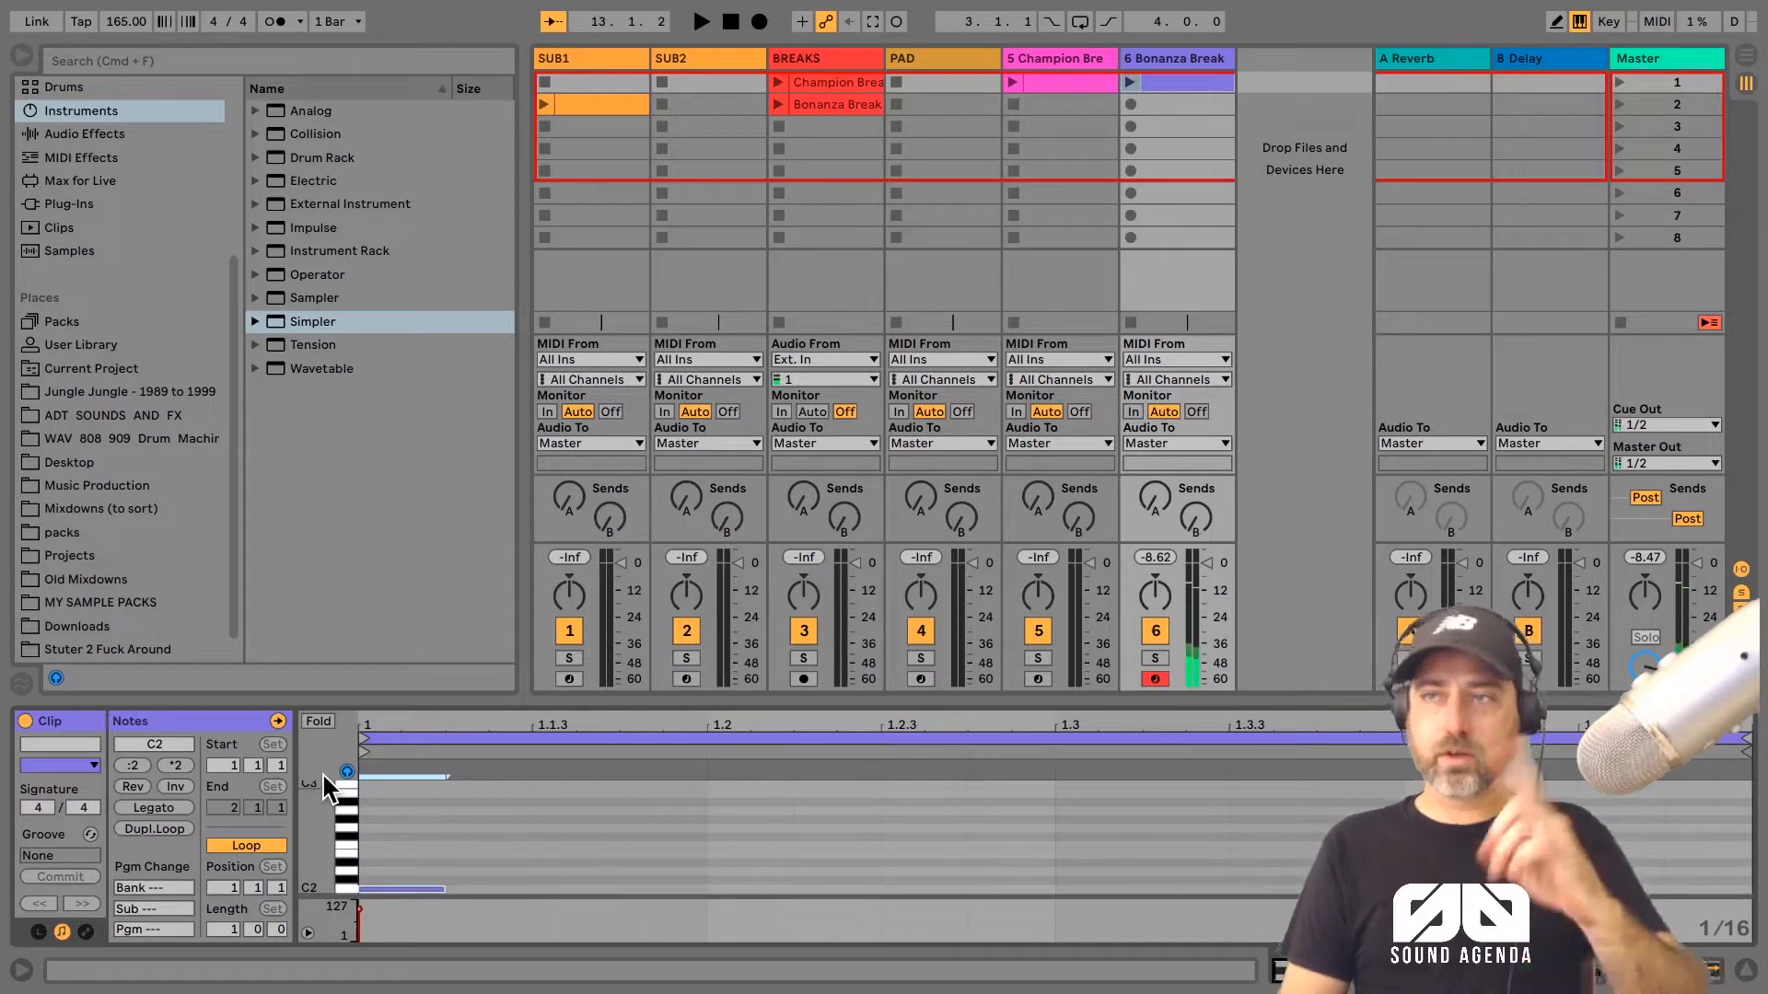
pyautogui.hotkey('shift', 'Down')
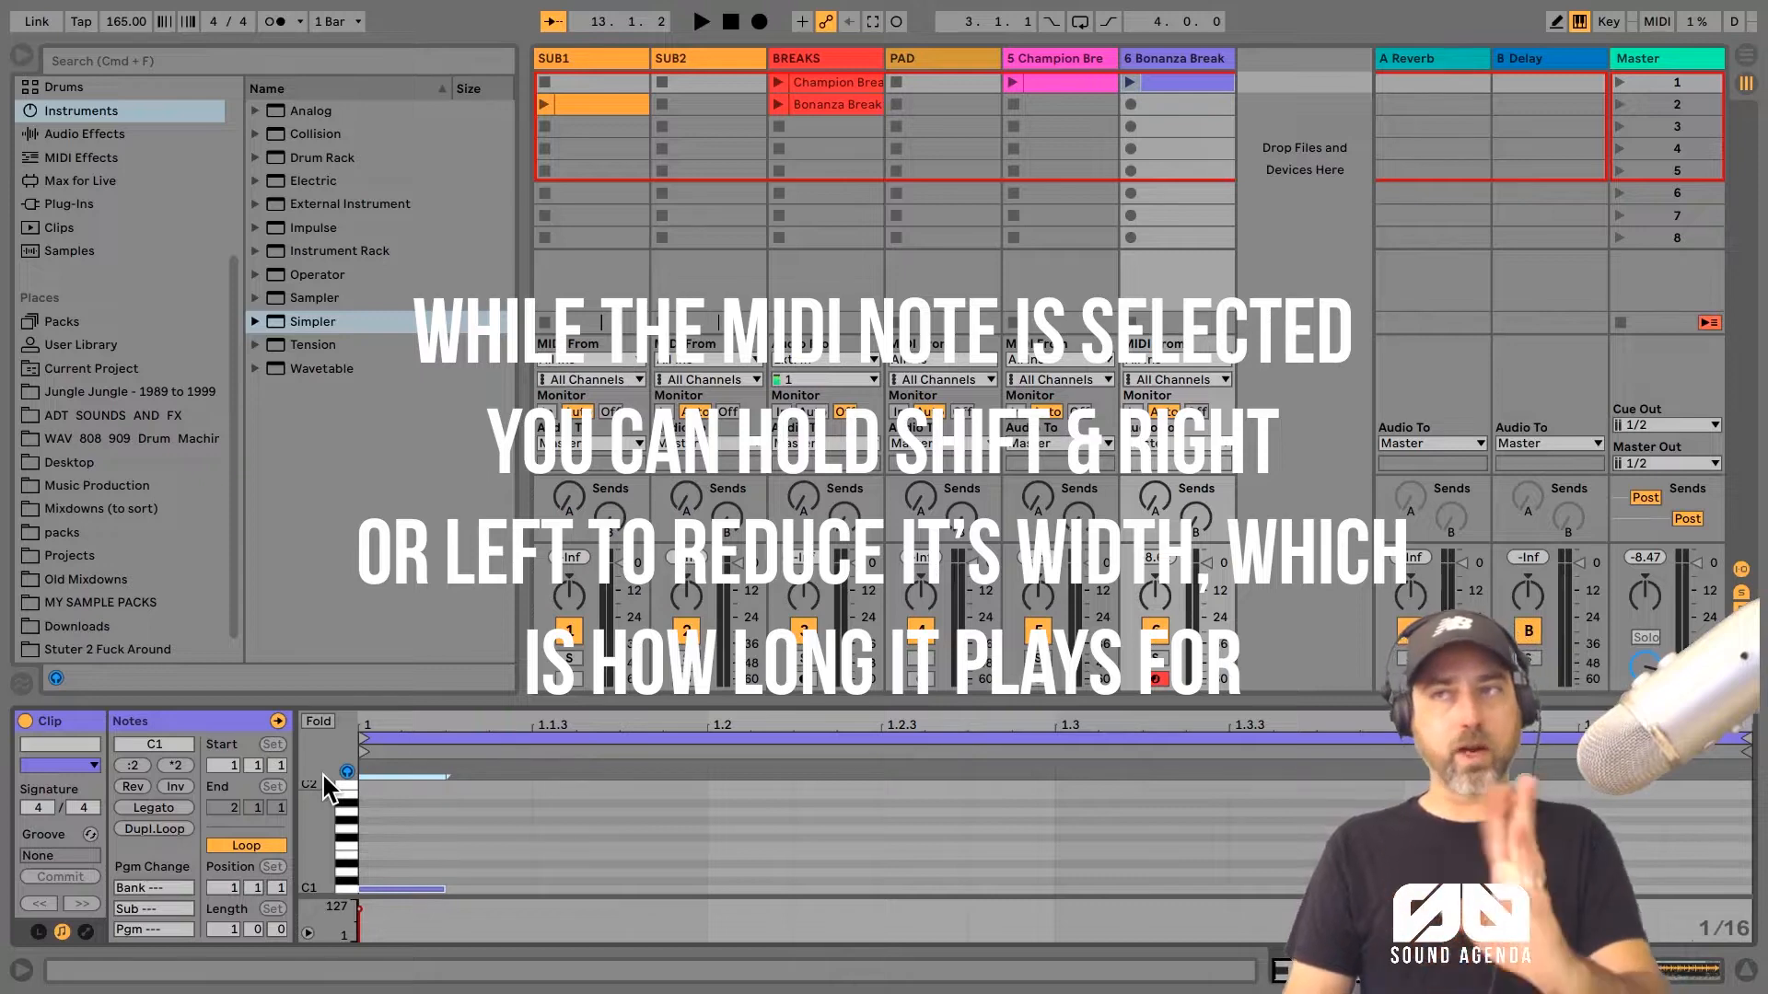
# Step: Lengthen the C1 note in the Bonanza Break track's MIDI clip so that it ends at 1.1.3
pyautogui.hotkey('shift', 'Right')
pyautogui.hotkey('shift', 'Right')
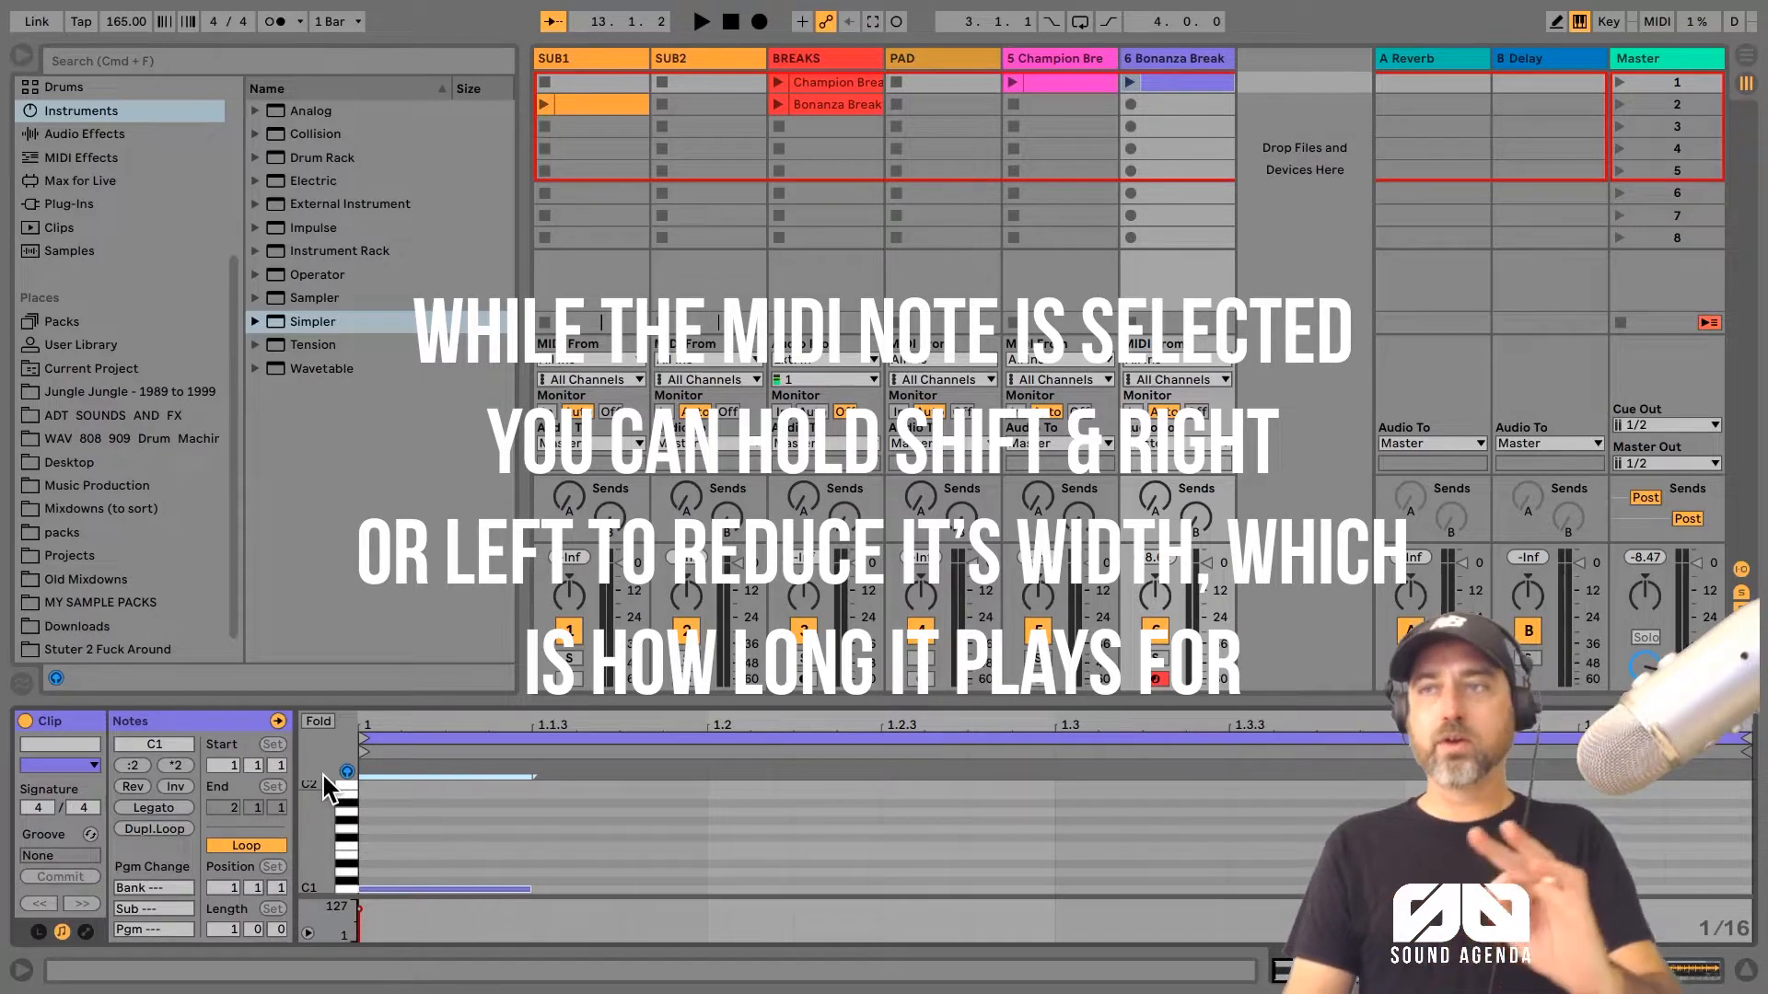
pyautogui.hotkey('shift', 'Left')
pyautogui.hotkey('shift', 'Left')
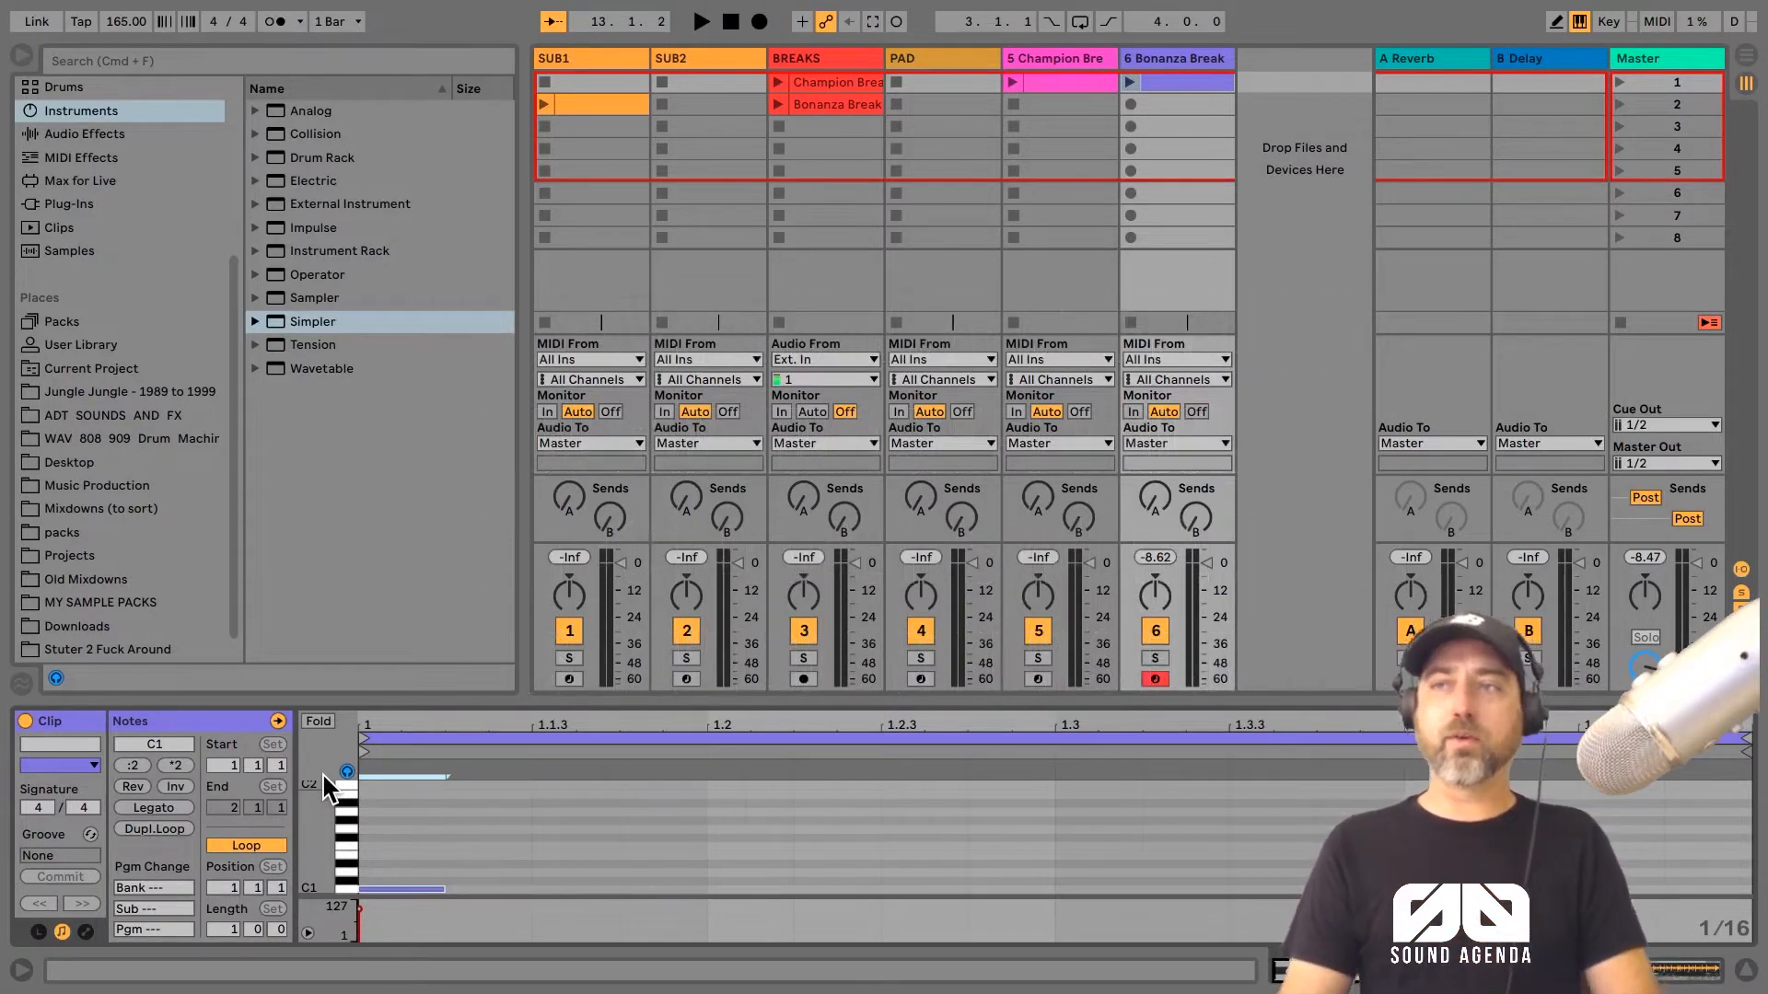
pyautogui.hotkey('shift', 'Right')
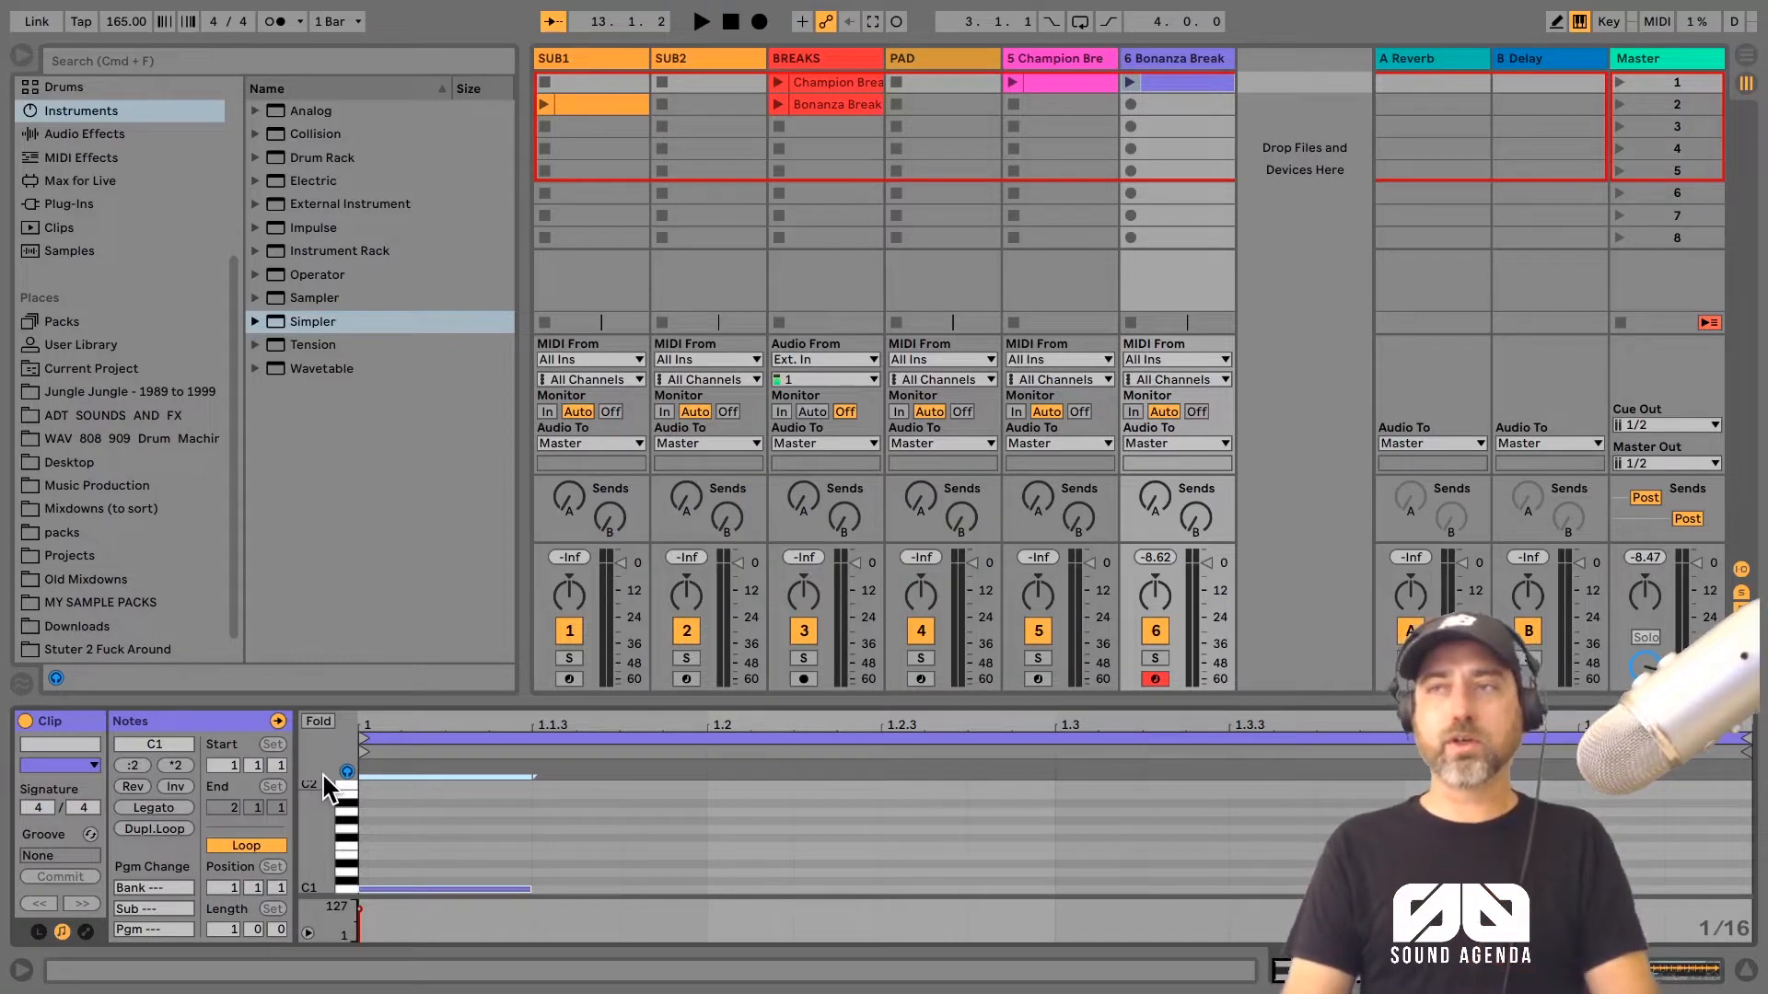
pyautogui.hotkey('shift', 'Left')
pyautogui.hotkey('shift', 'Right')
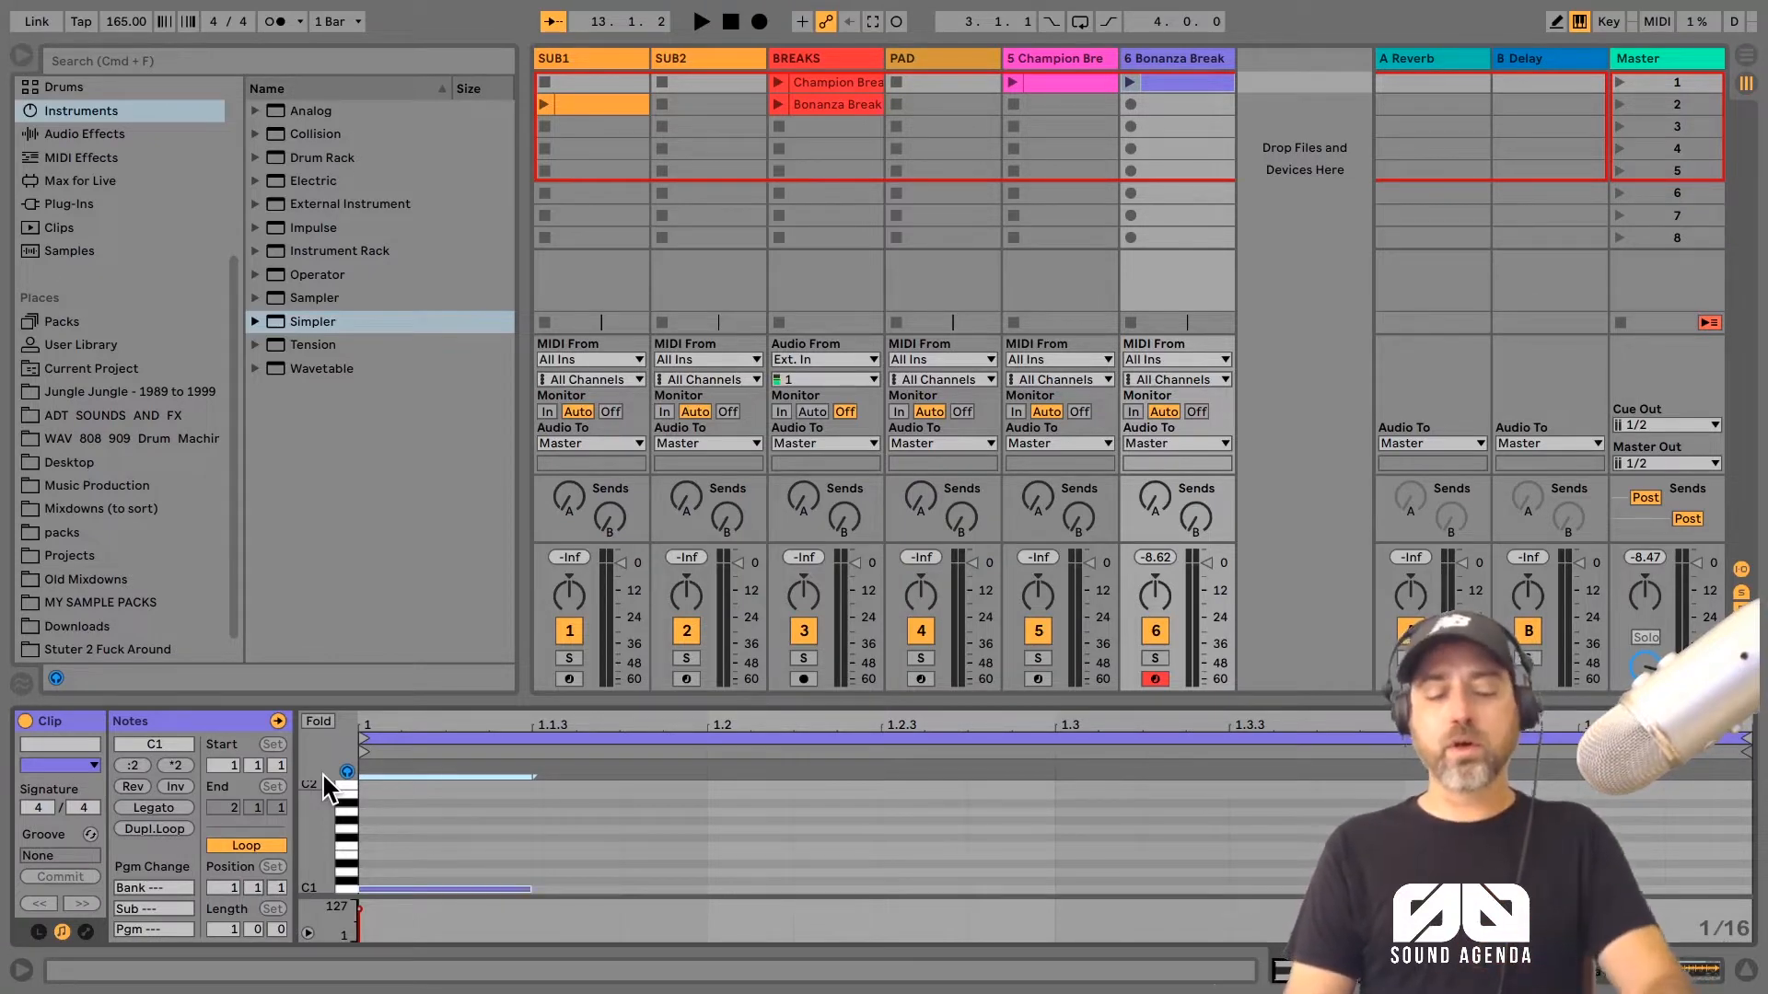
# Step: Duplicate the note three times in sequence, raising each copy one semitone to climb from C1 to D#1
pyautogui.press('super+d')
pyautogui.press('Up')
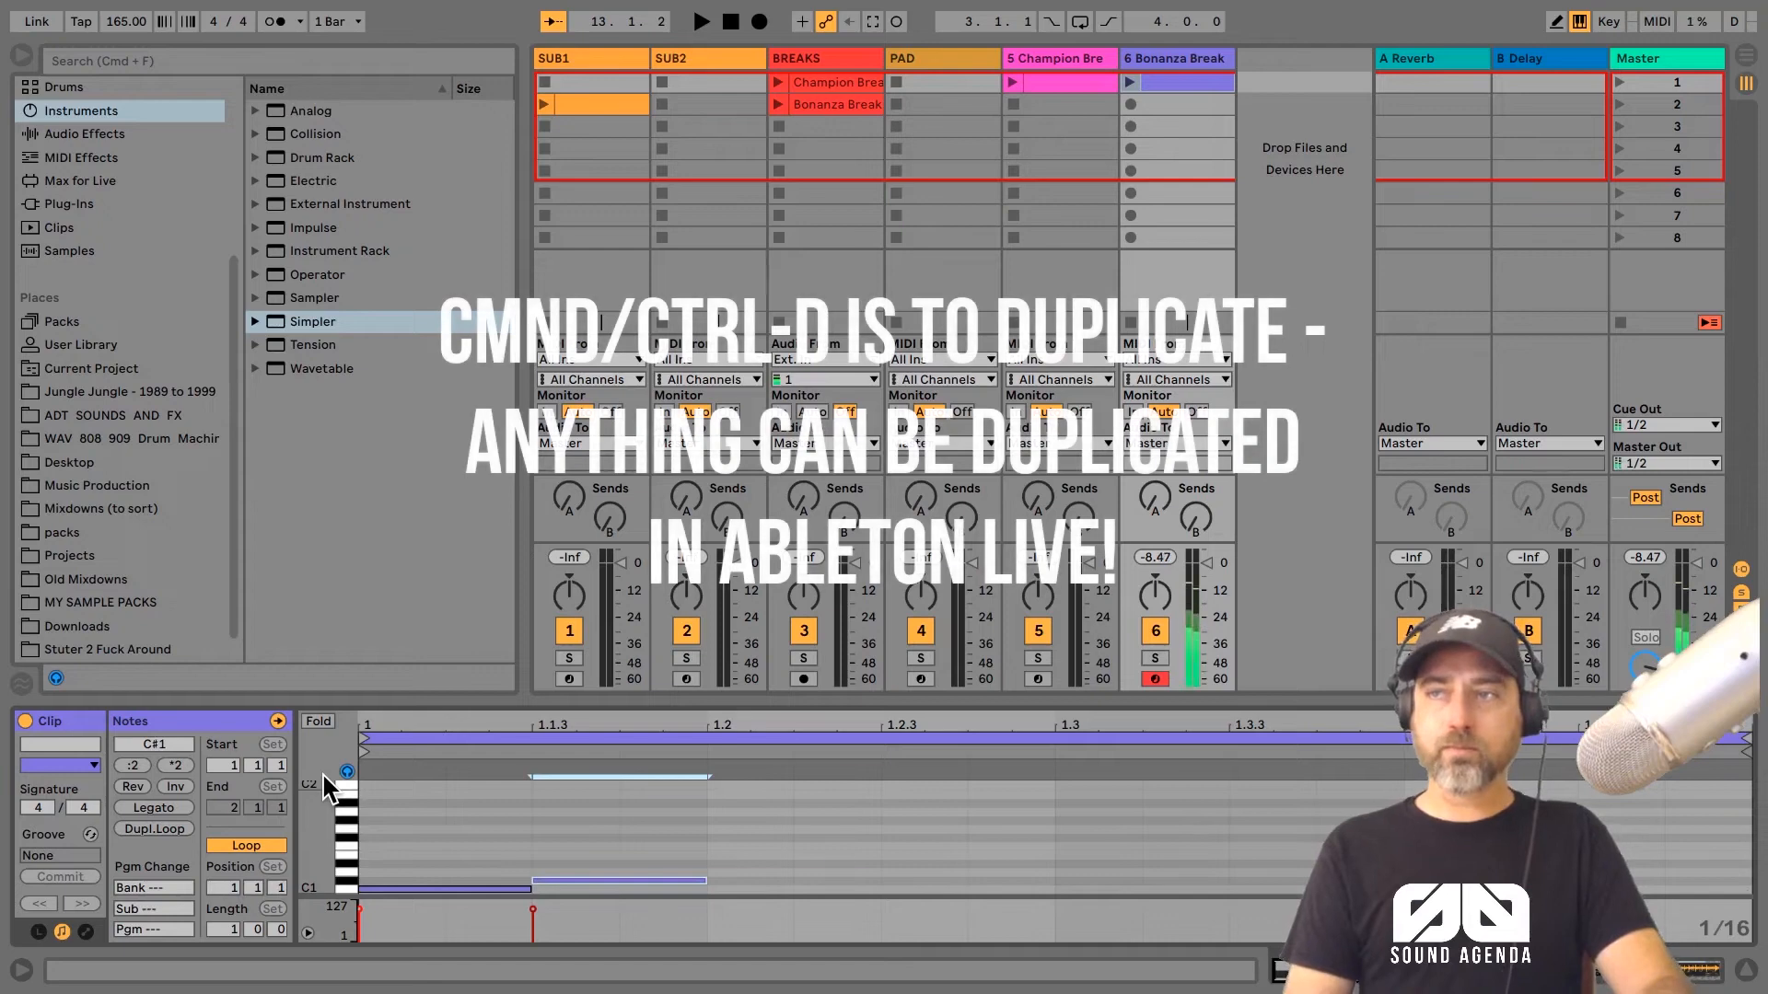
pyautogui.press('super+d')
pyautogui.press('Up')
pyautogui.press('super+d')
pyautogui.press('Up')
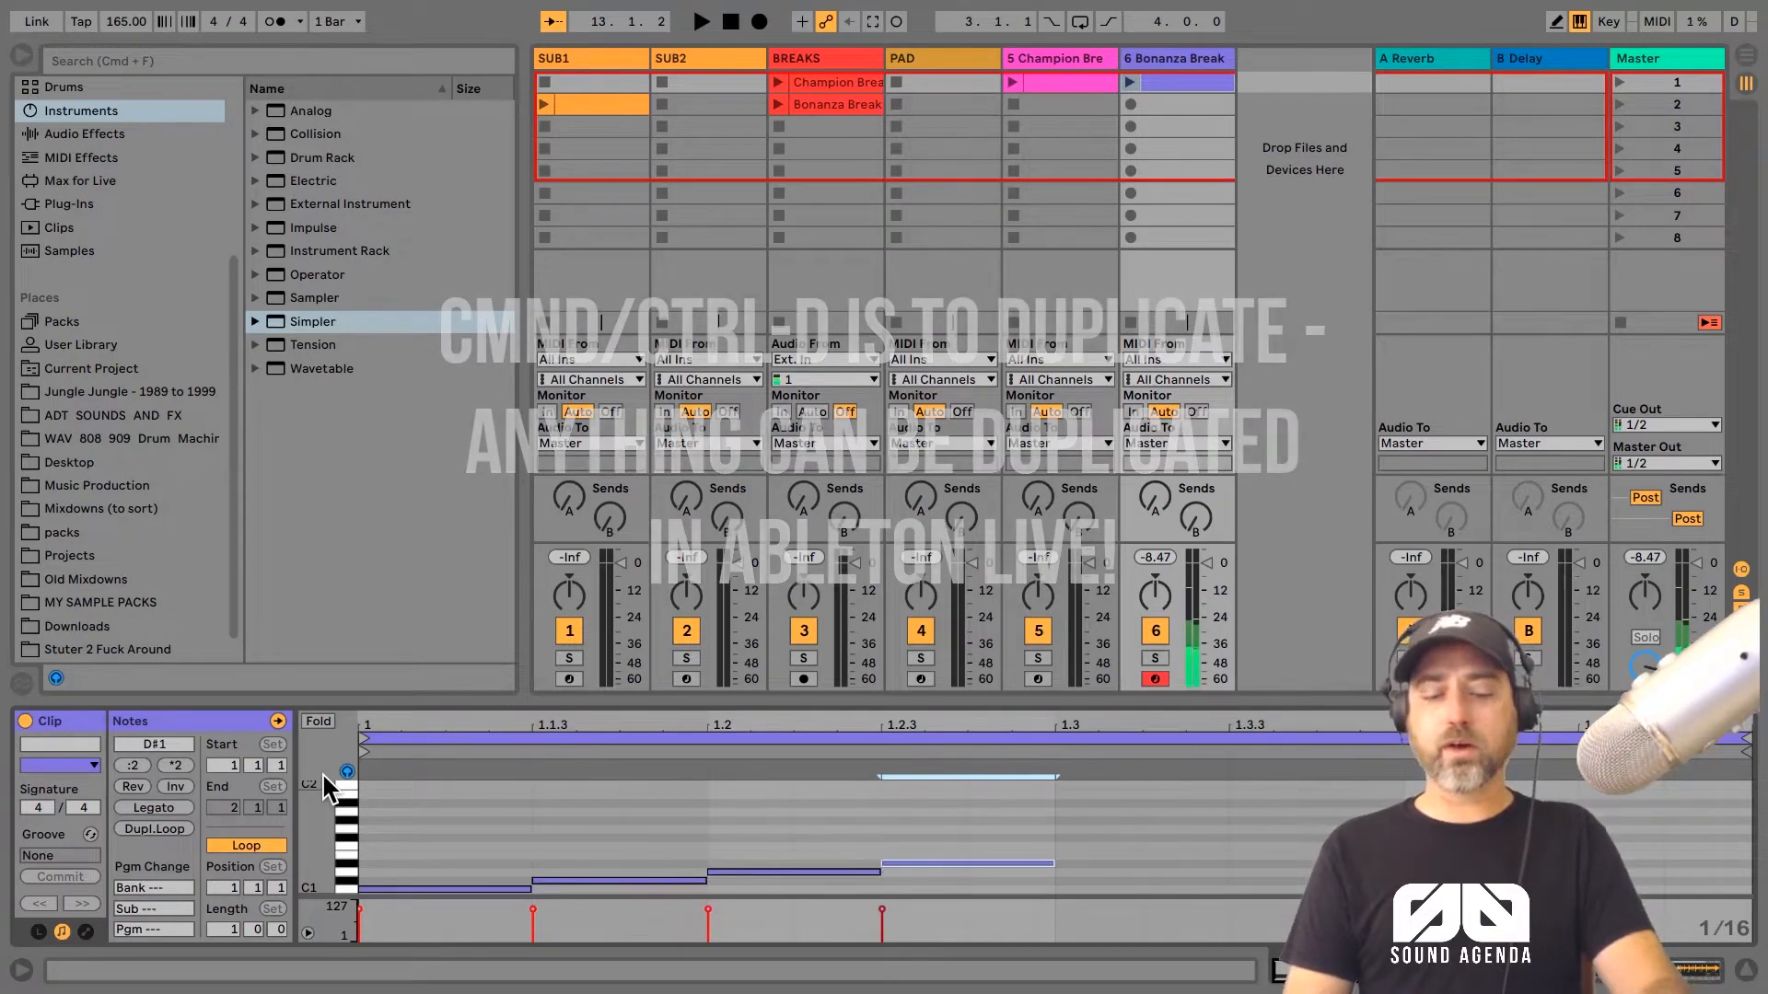
# Step: Duplicate all four notes of the rising pattern and transpose the copies upward to continue the climb
pyautogui.press('super+a')
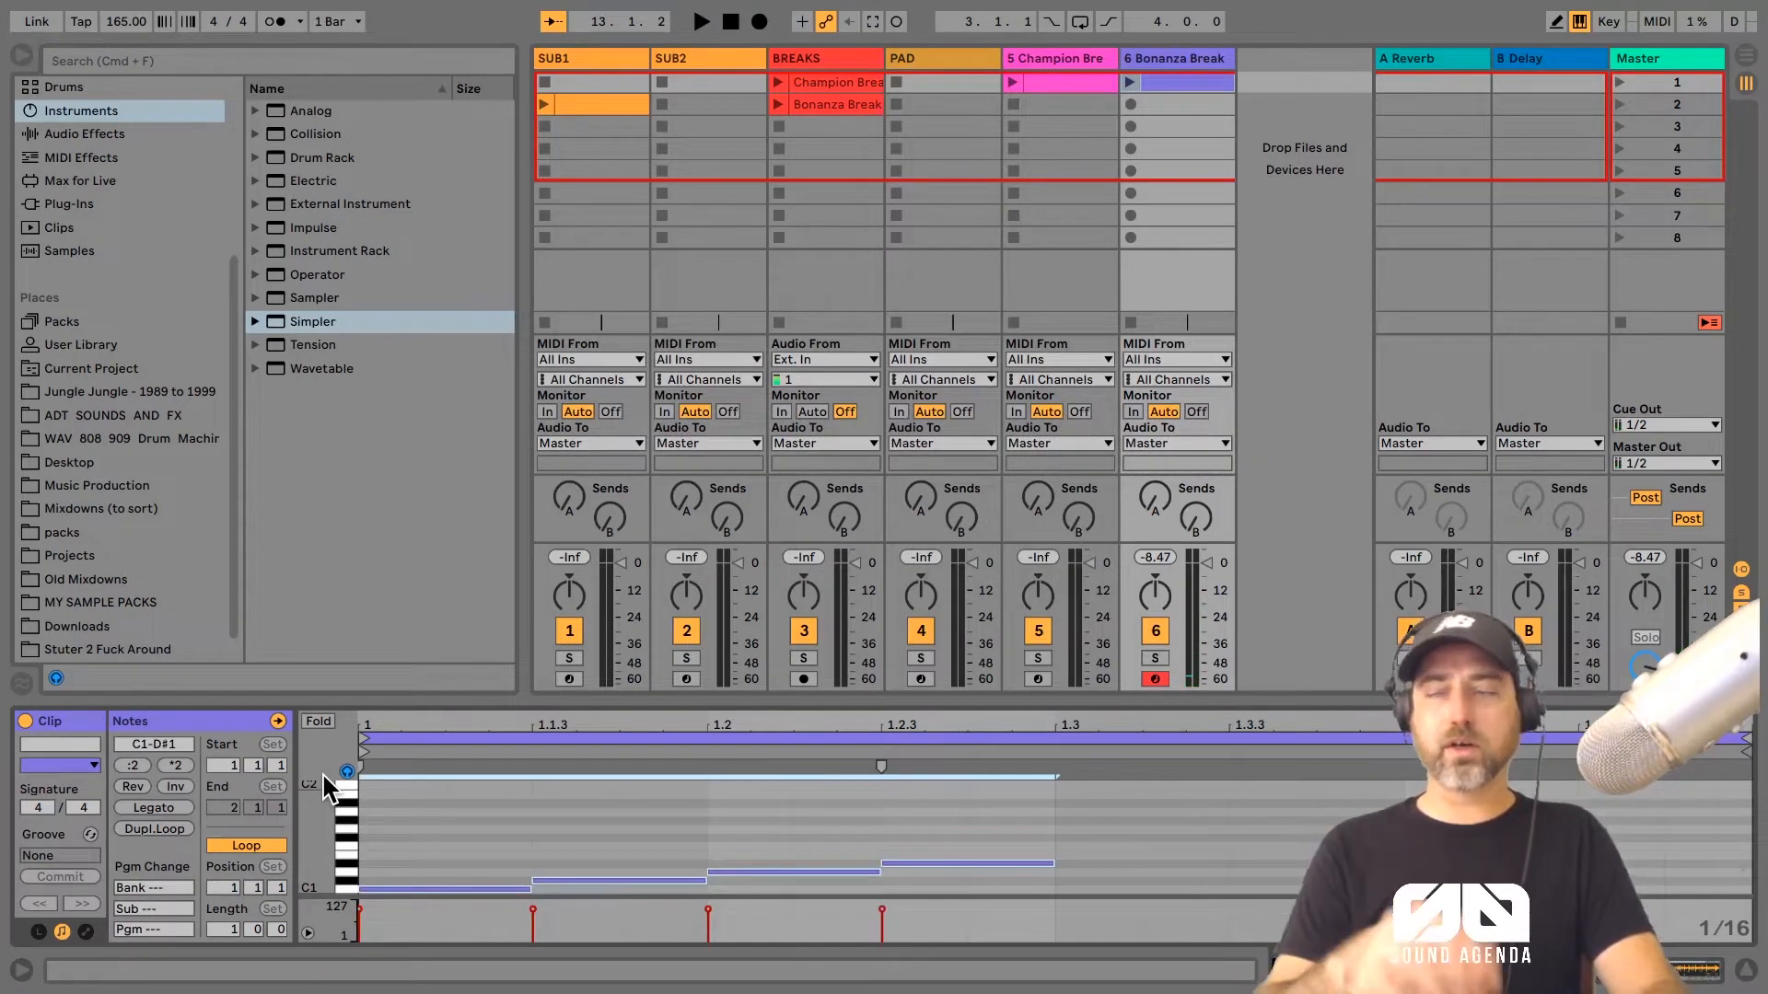
pyautogui.press('super+d')
pyautogui.press('Up')
pyautogui.press('Up')
pyautogui.press('Up')
pyautogui.press('Up')
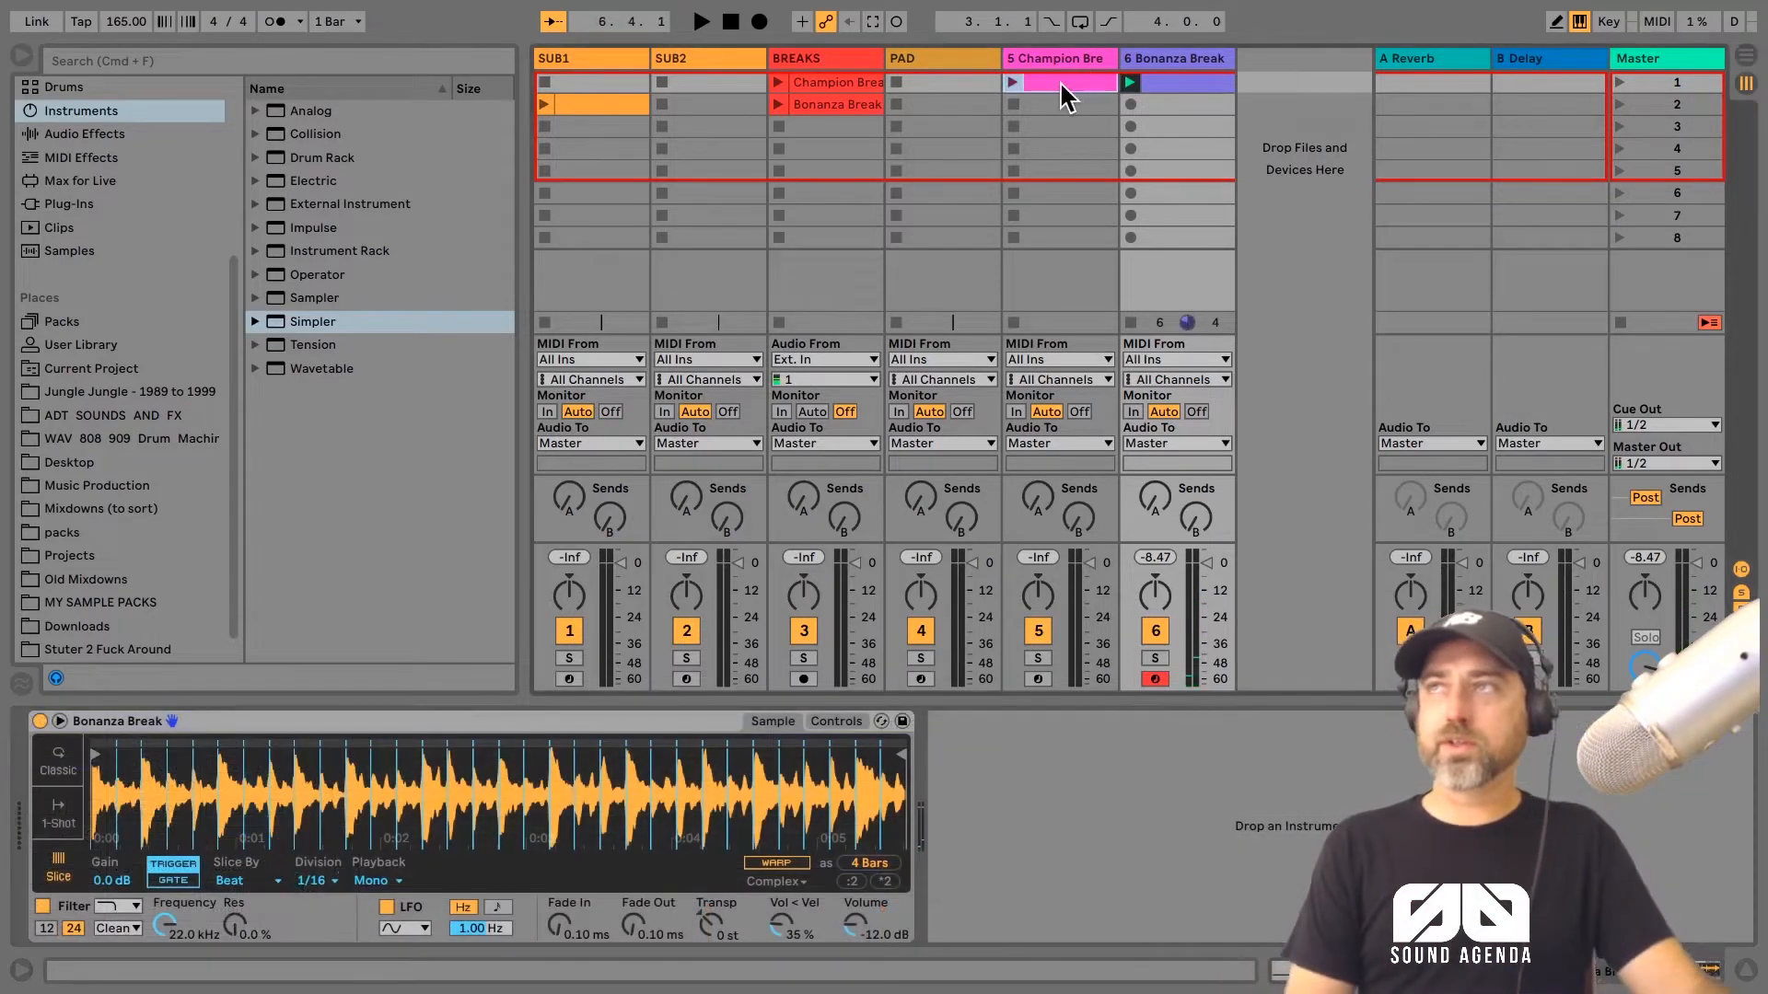
# Step: Play the MIDI clip on the Champion Break Simpler track alongside the Bonanza Break clip
pyautogui.click(1036, 83)
pyautogui.click(1013, 83)
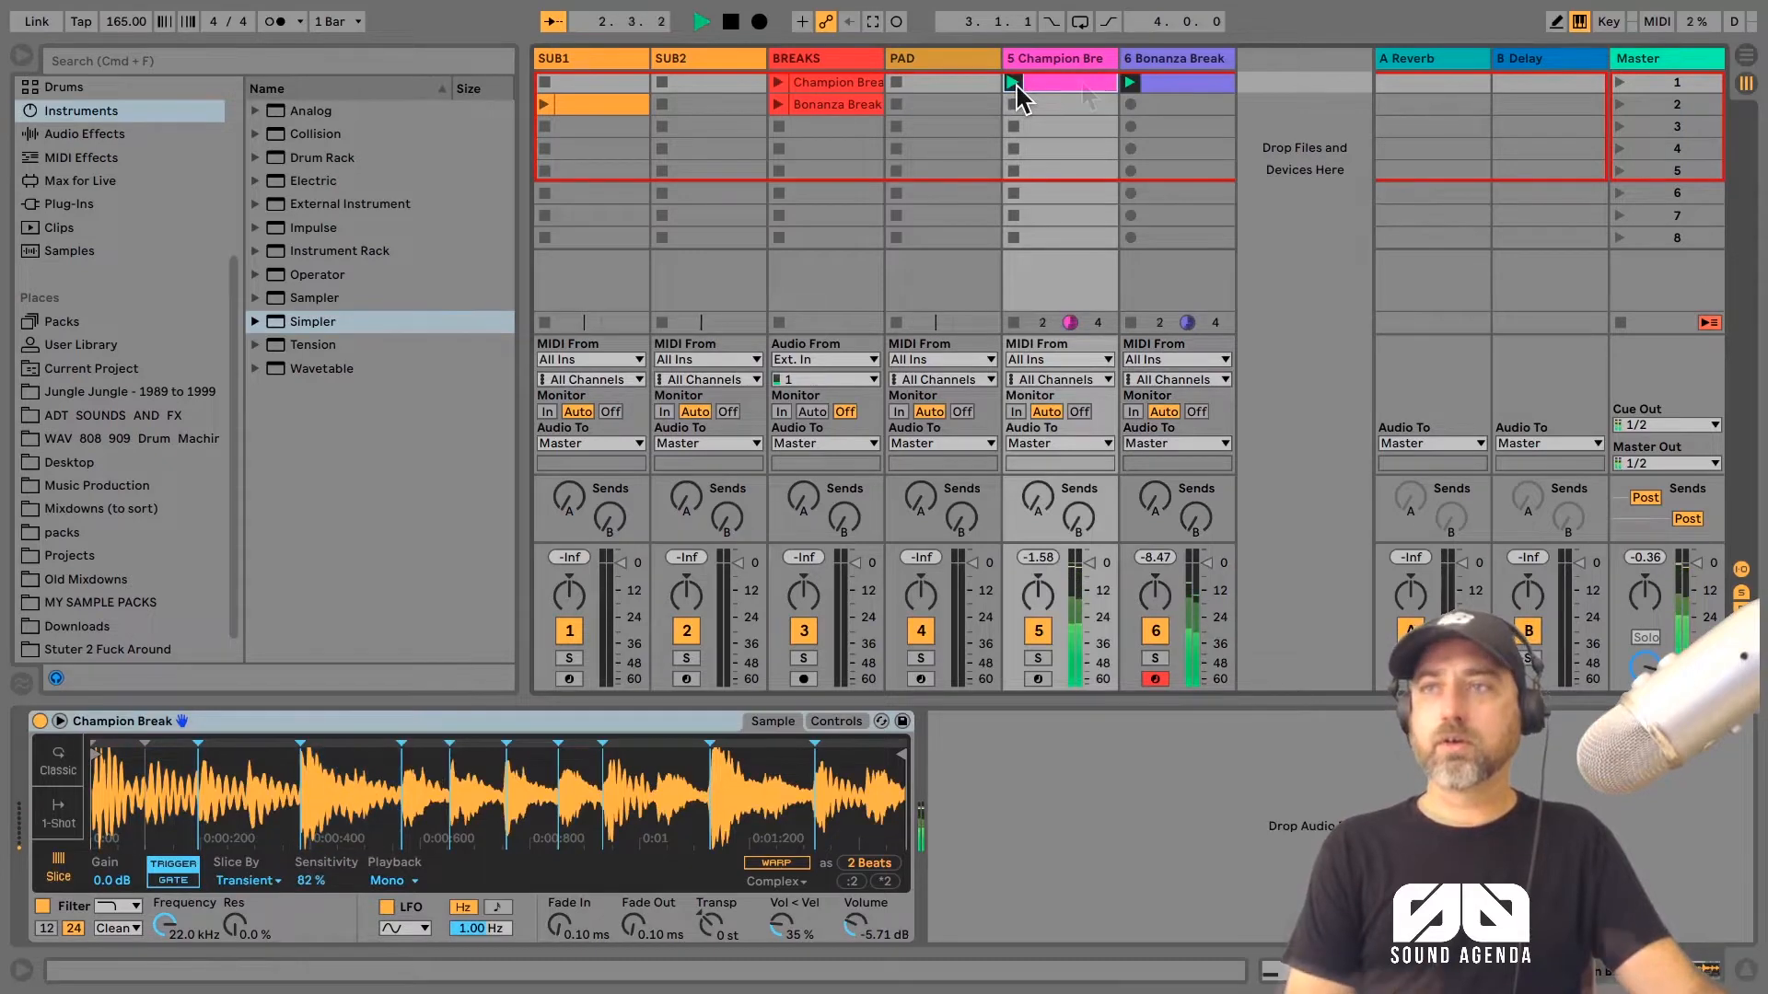
# Step: Solo the Bonanza Break Simpler track and raise its Simpler volume to -3.38 dB while the clip plays
pyautogui.press('space')
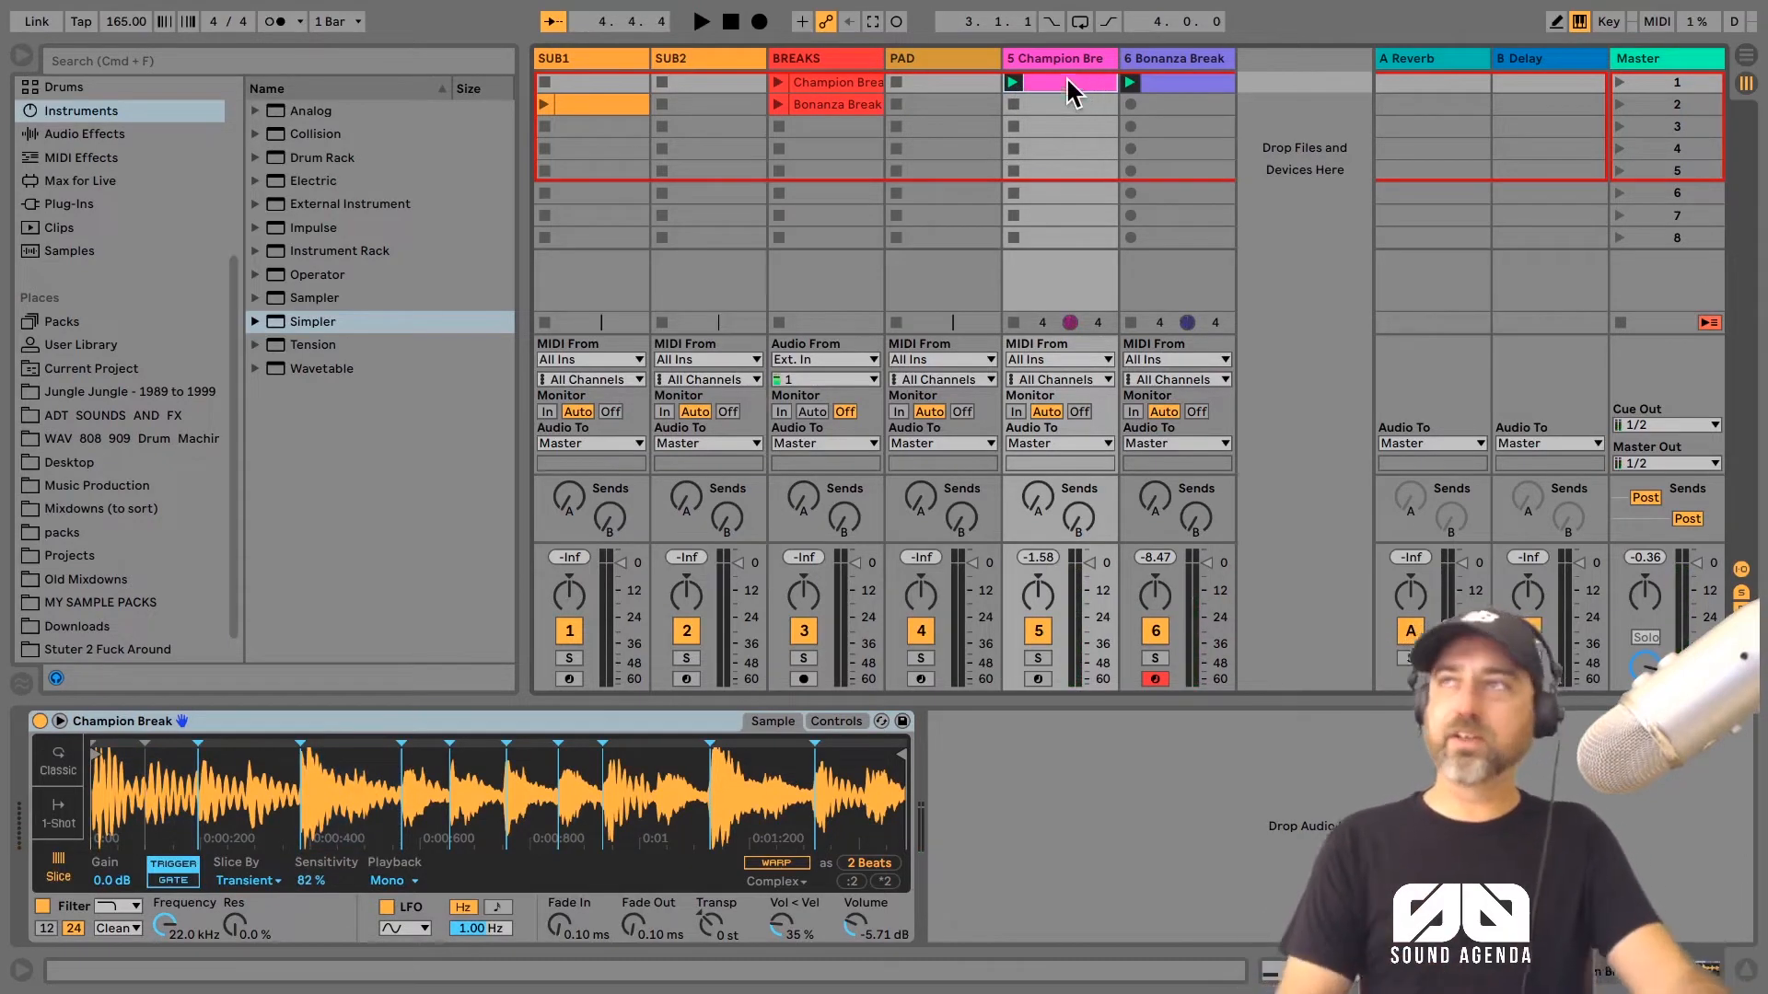
pyautogui.click(1183, 83)
pyautogui.click(1155, 657)
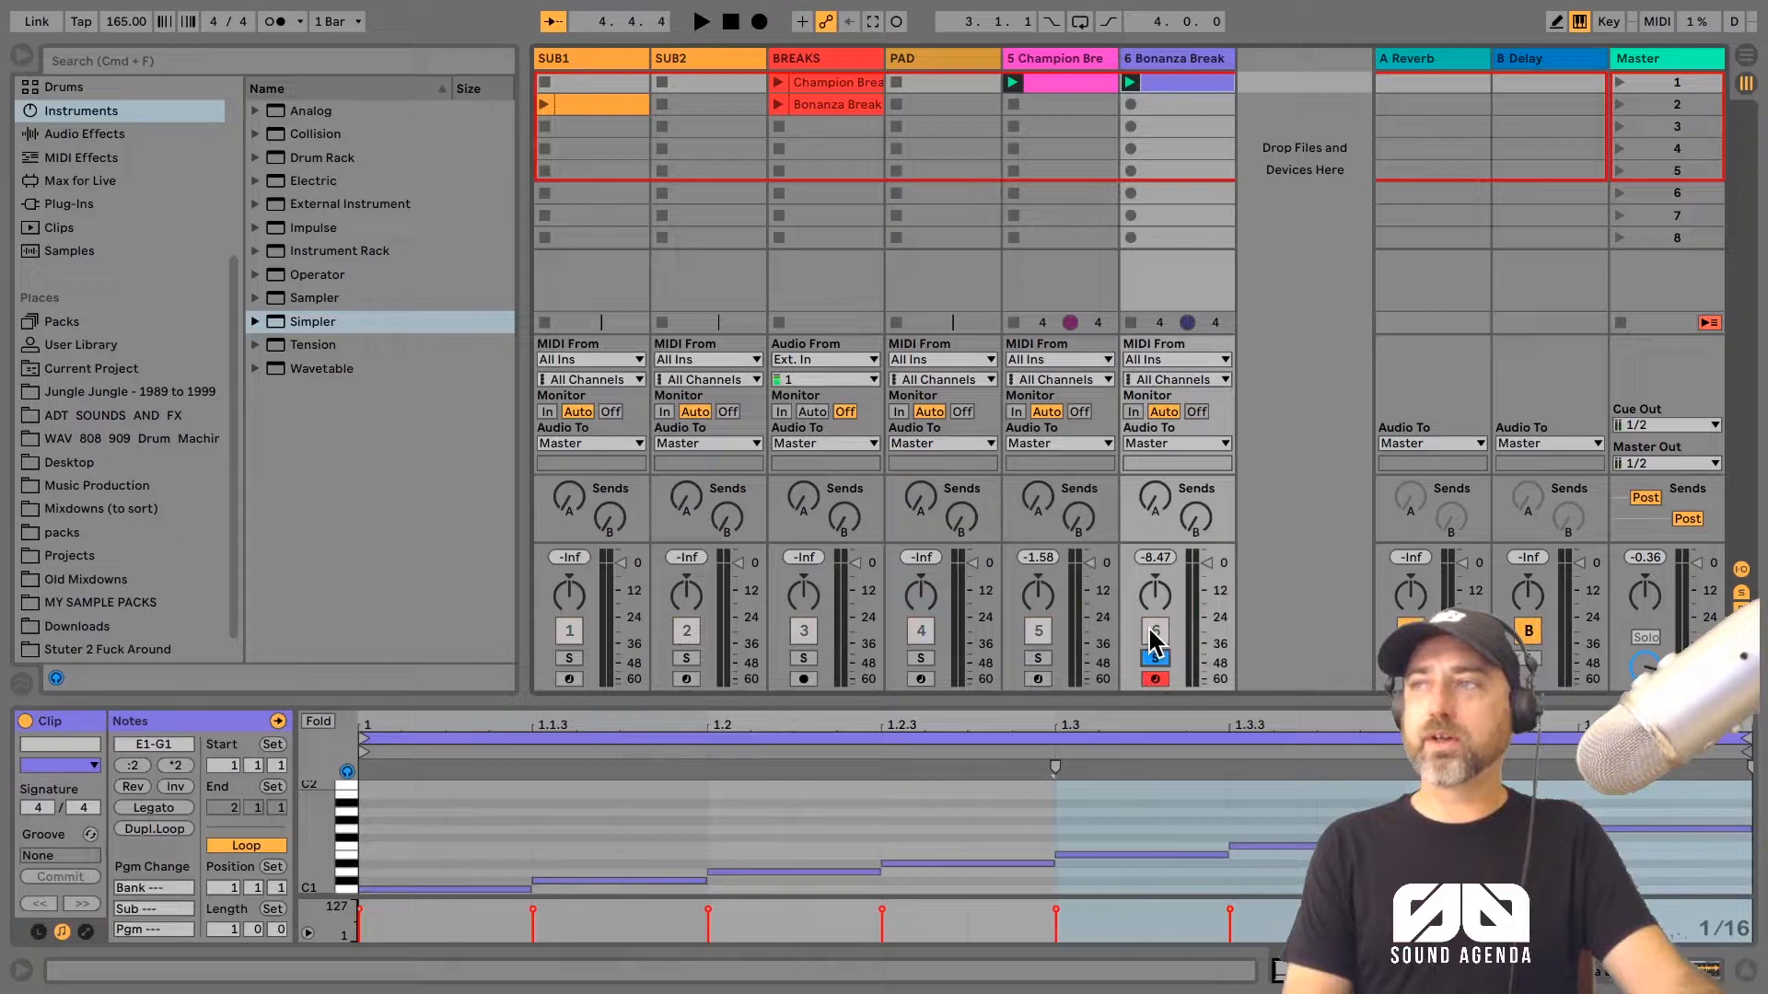
pyautogui.doubleClick(1135, 61)
pyautogui.press('space')
pyautogui.moveTo(858, 924); pyautogui.dragTo(861, 910)
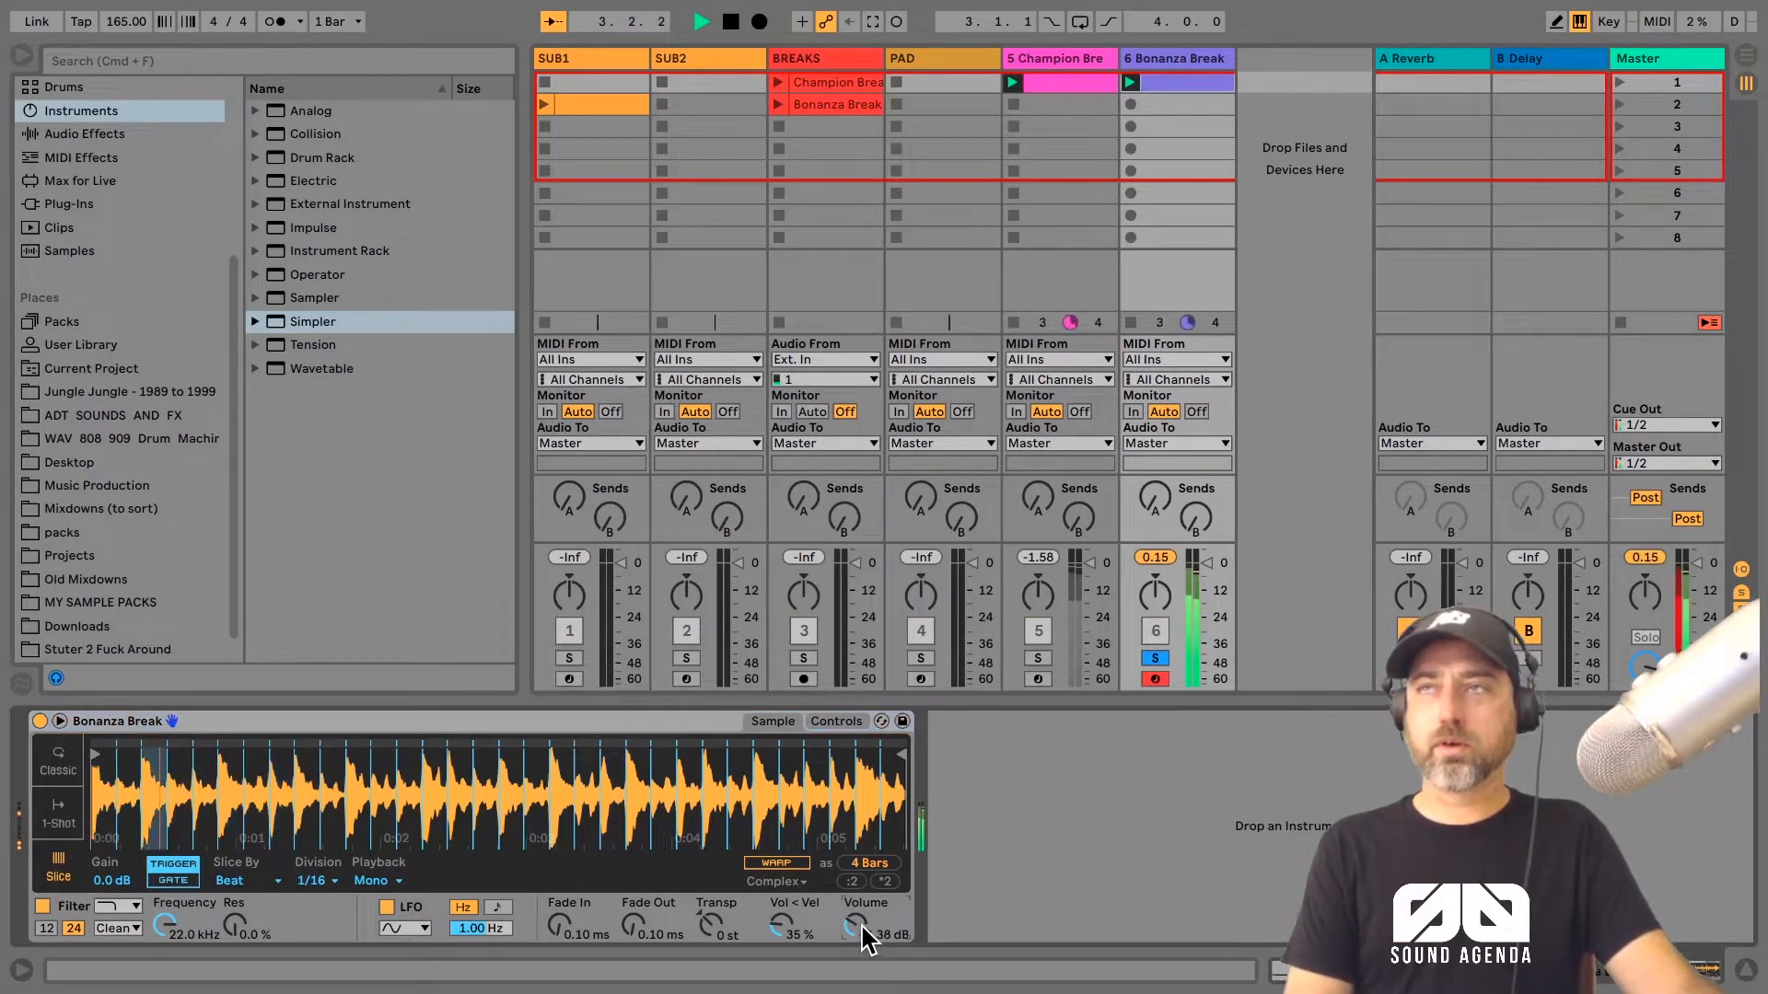
pyautogui.press('space')
# Step: Open the Bonanza Break audio clip on the BREAKS track and examine its hits at 1.1.3 and 1.2.2
pyautogui.click(836, 104)
pyautogui.doubleClick(838, 106)
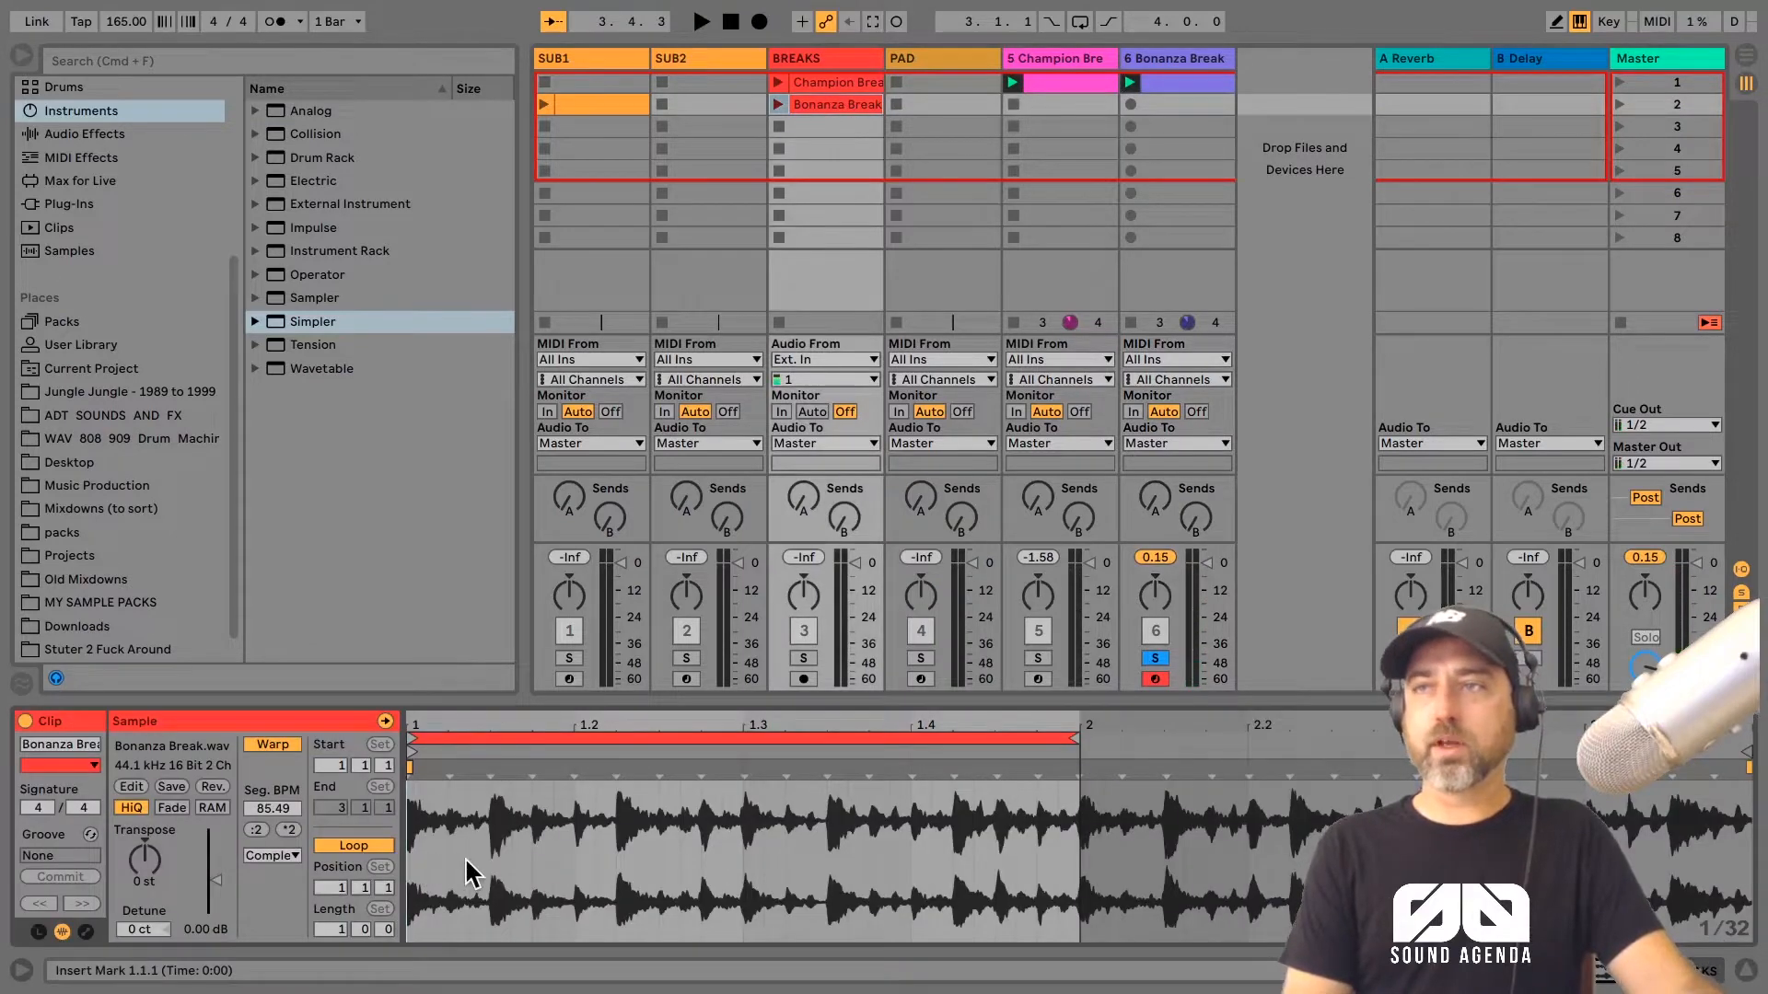
pyautogui.click(490, 840)
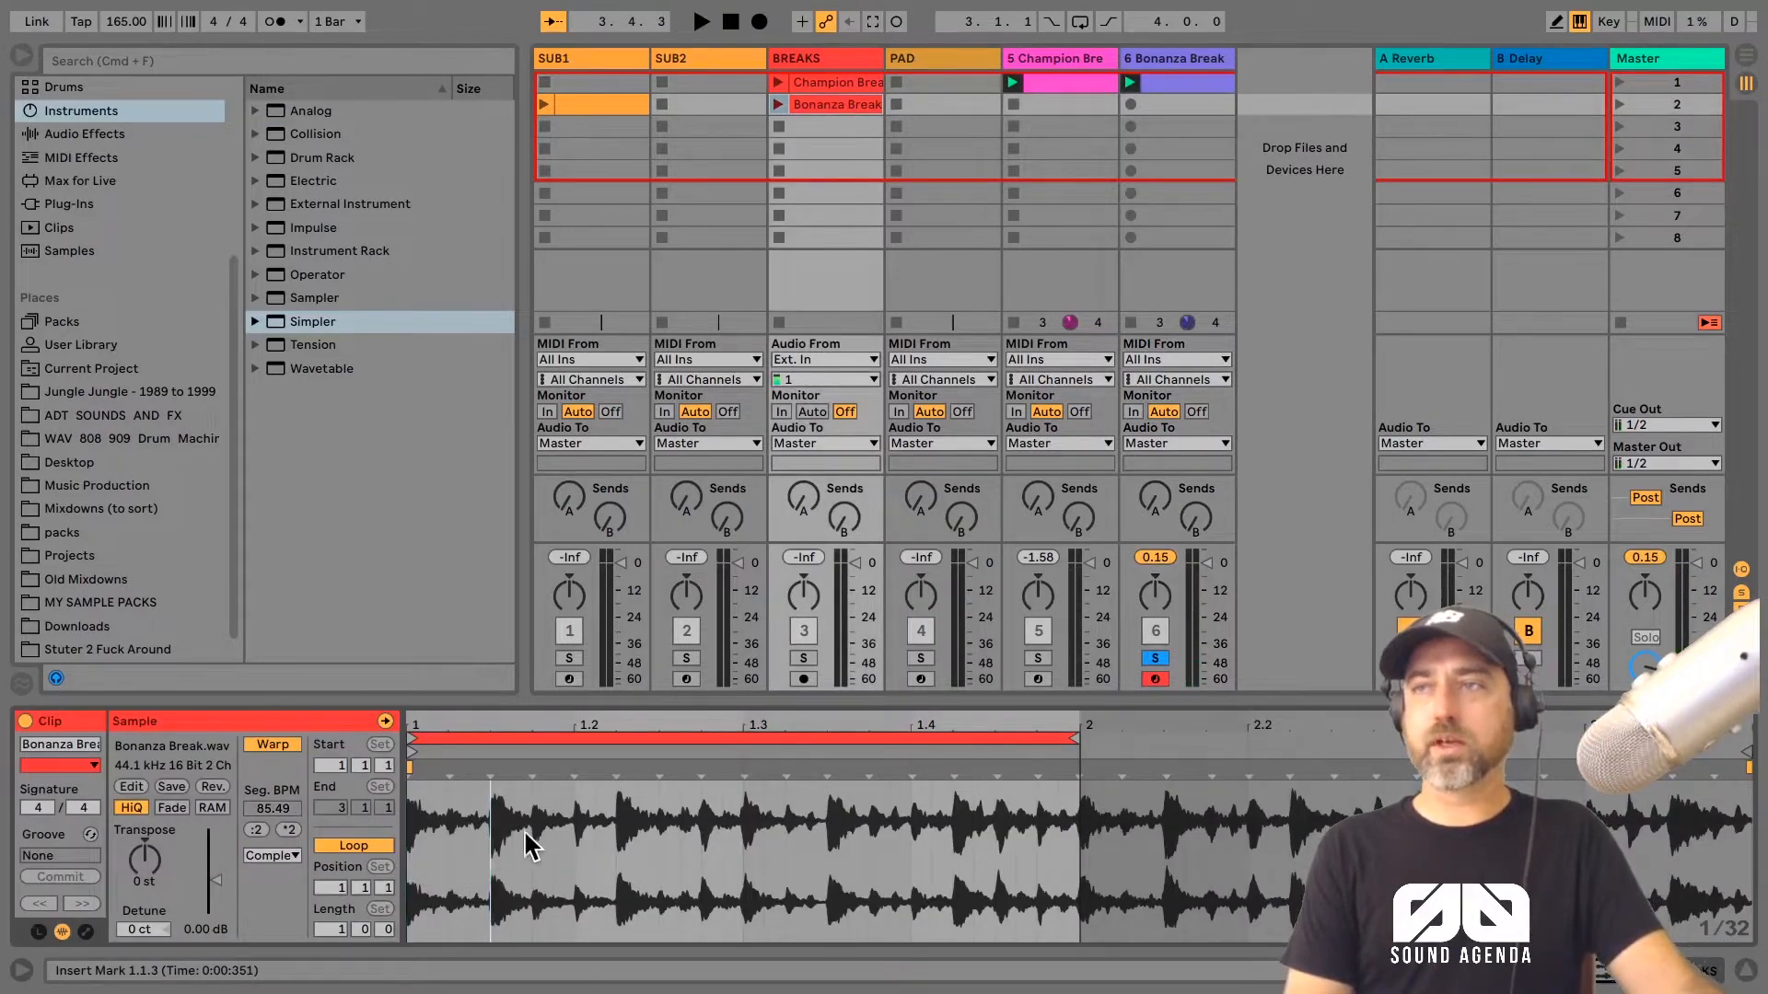
pyautogui.click(616, 840)
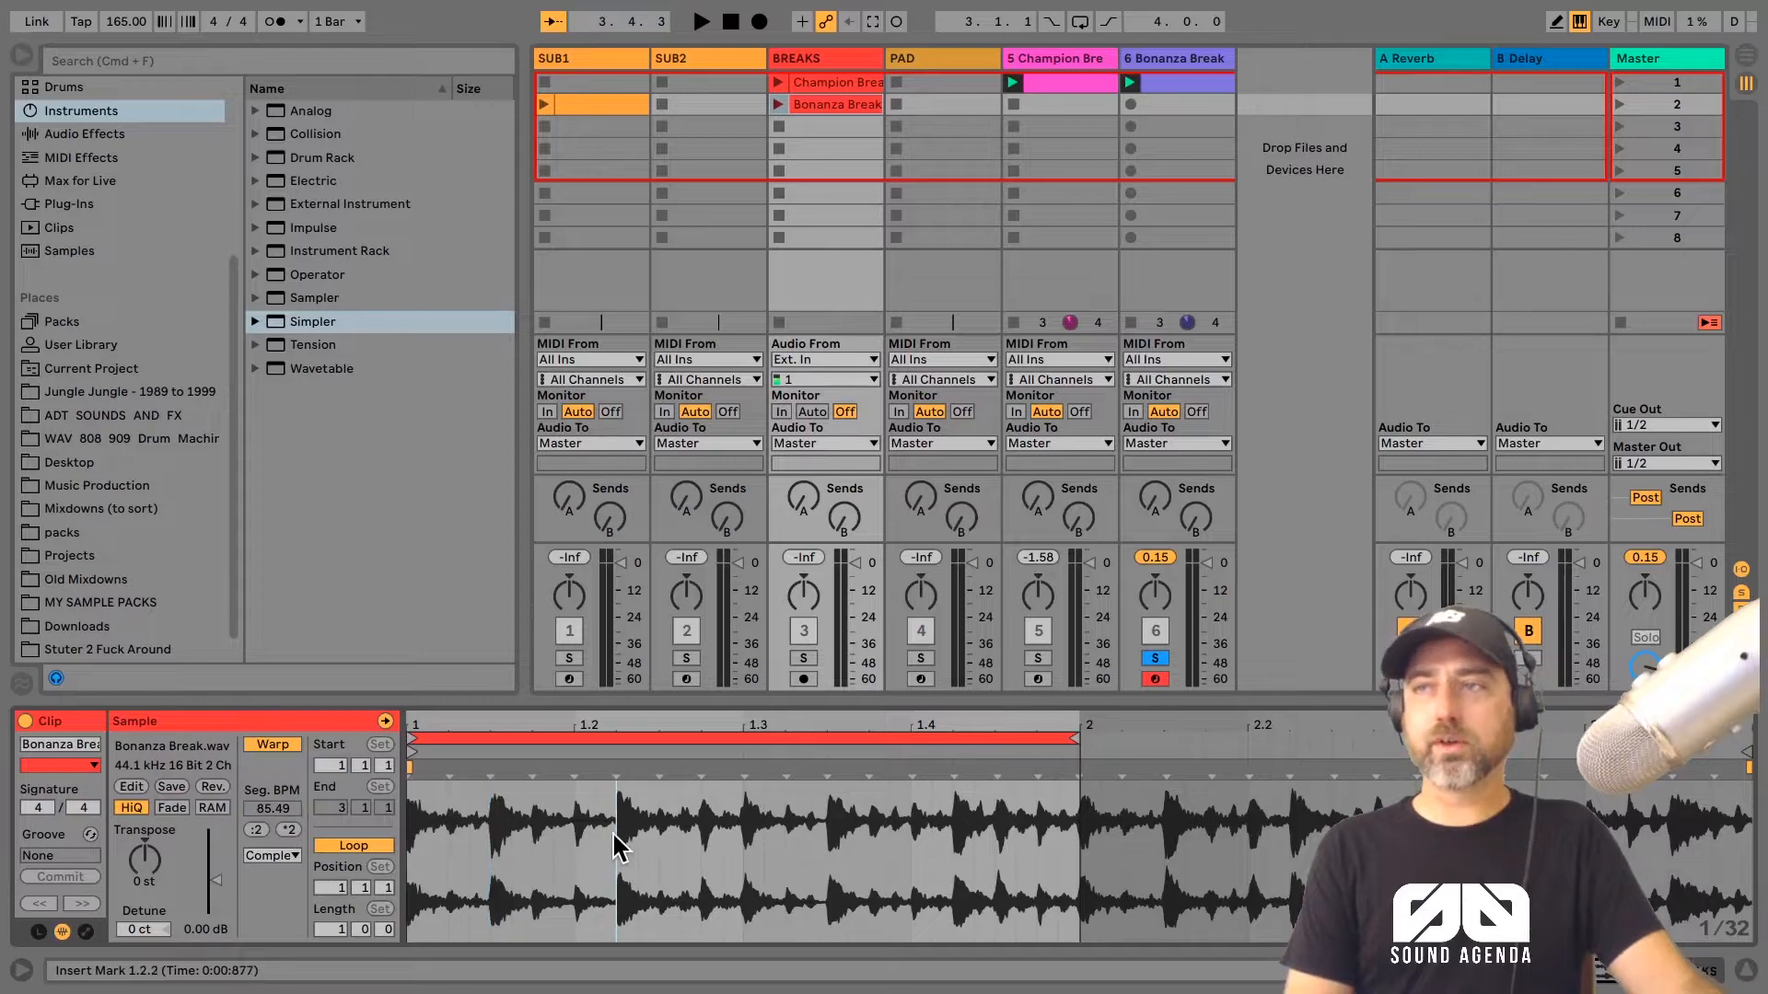
# Step: Add a D1 note at 1.3.3 to the Champion Break MIDI clip and leave neither break track soloed
pyautogui.click(1065, 92)
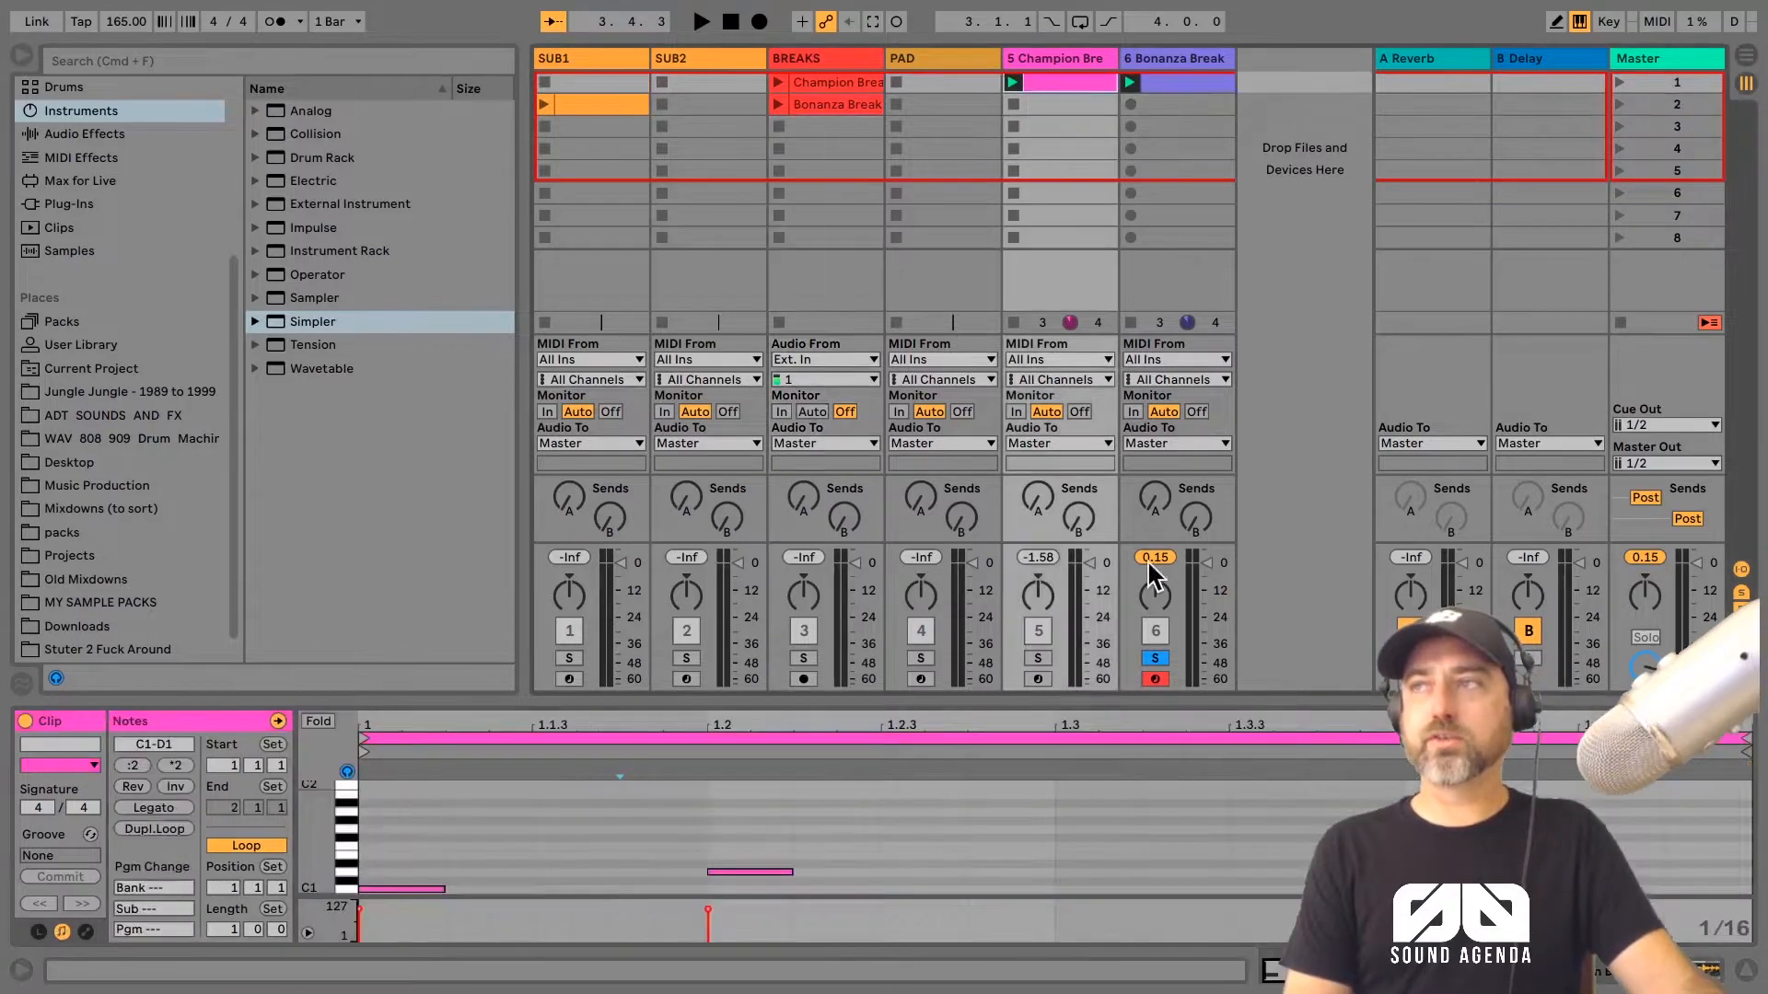
pyautogui.click(1038, 659)
pyautogui.click(1142, 838)
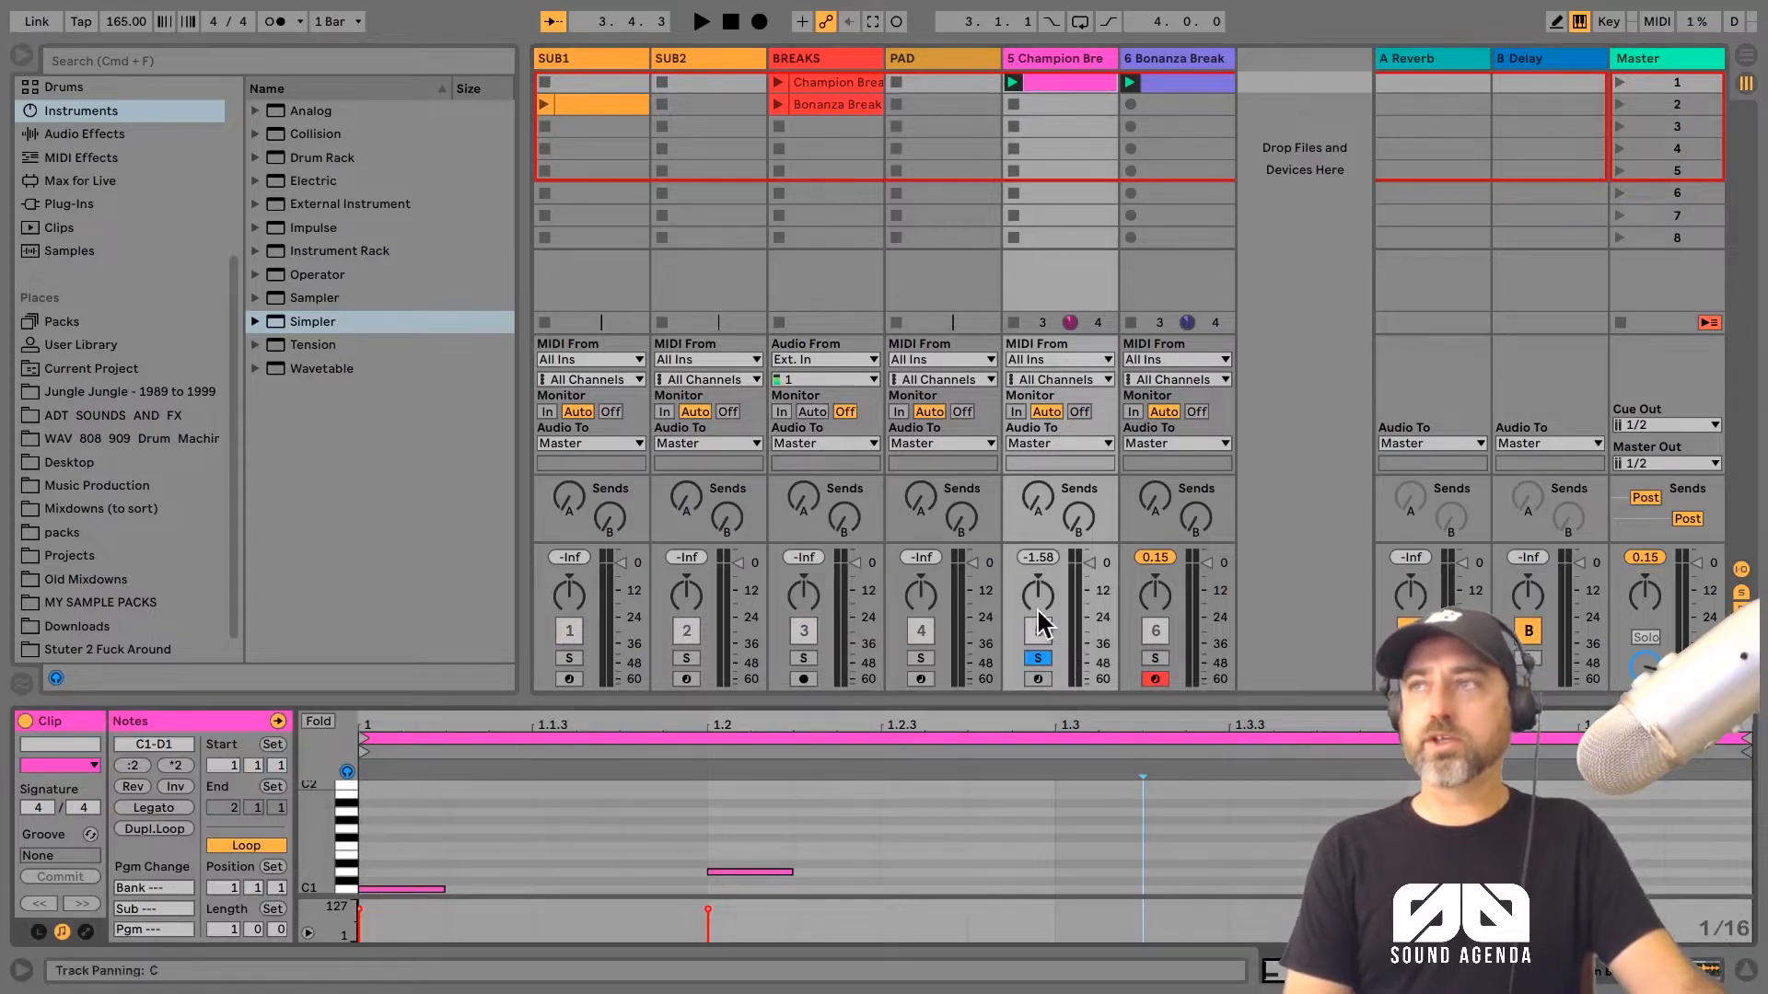
pyautogui.click(1037, 659)
pyautogui.doubleClick(1263, 872)
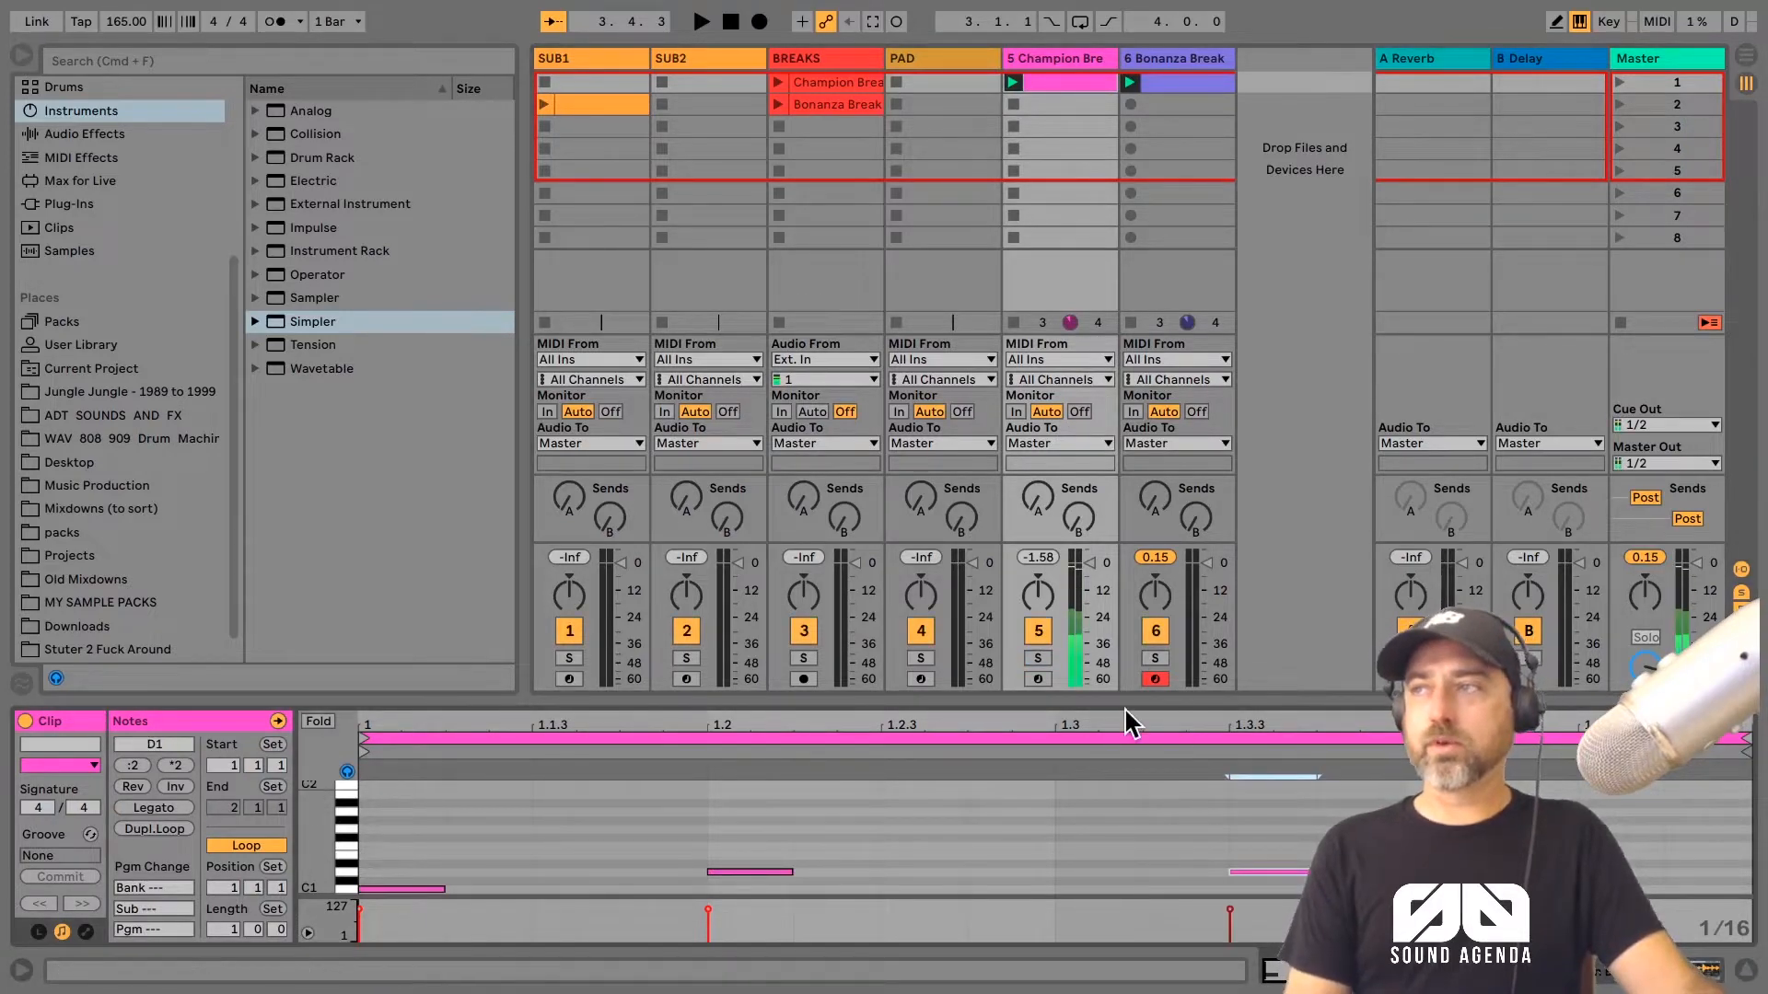
# Step: Stop the Bonanza Break clip and audition the Champion Break pattern on its own
pyautogui.click(1131, 322)
pyautogui.press('space')
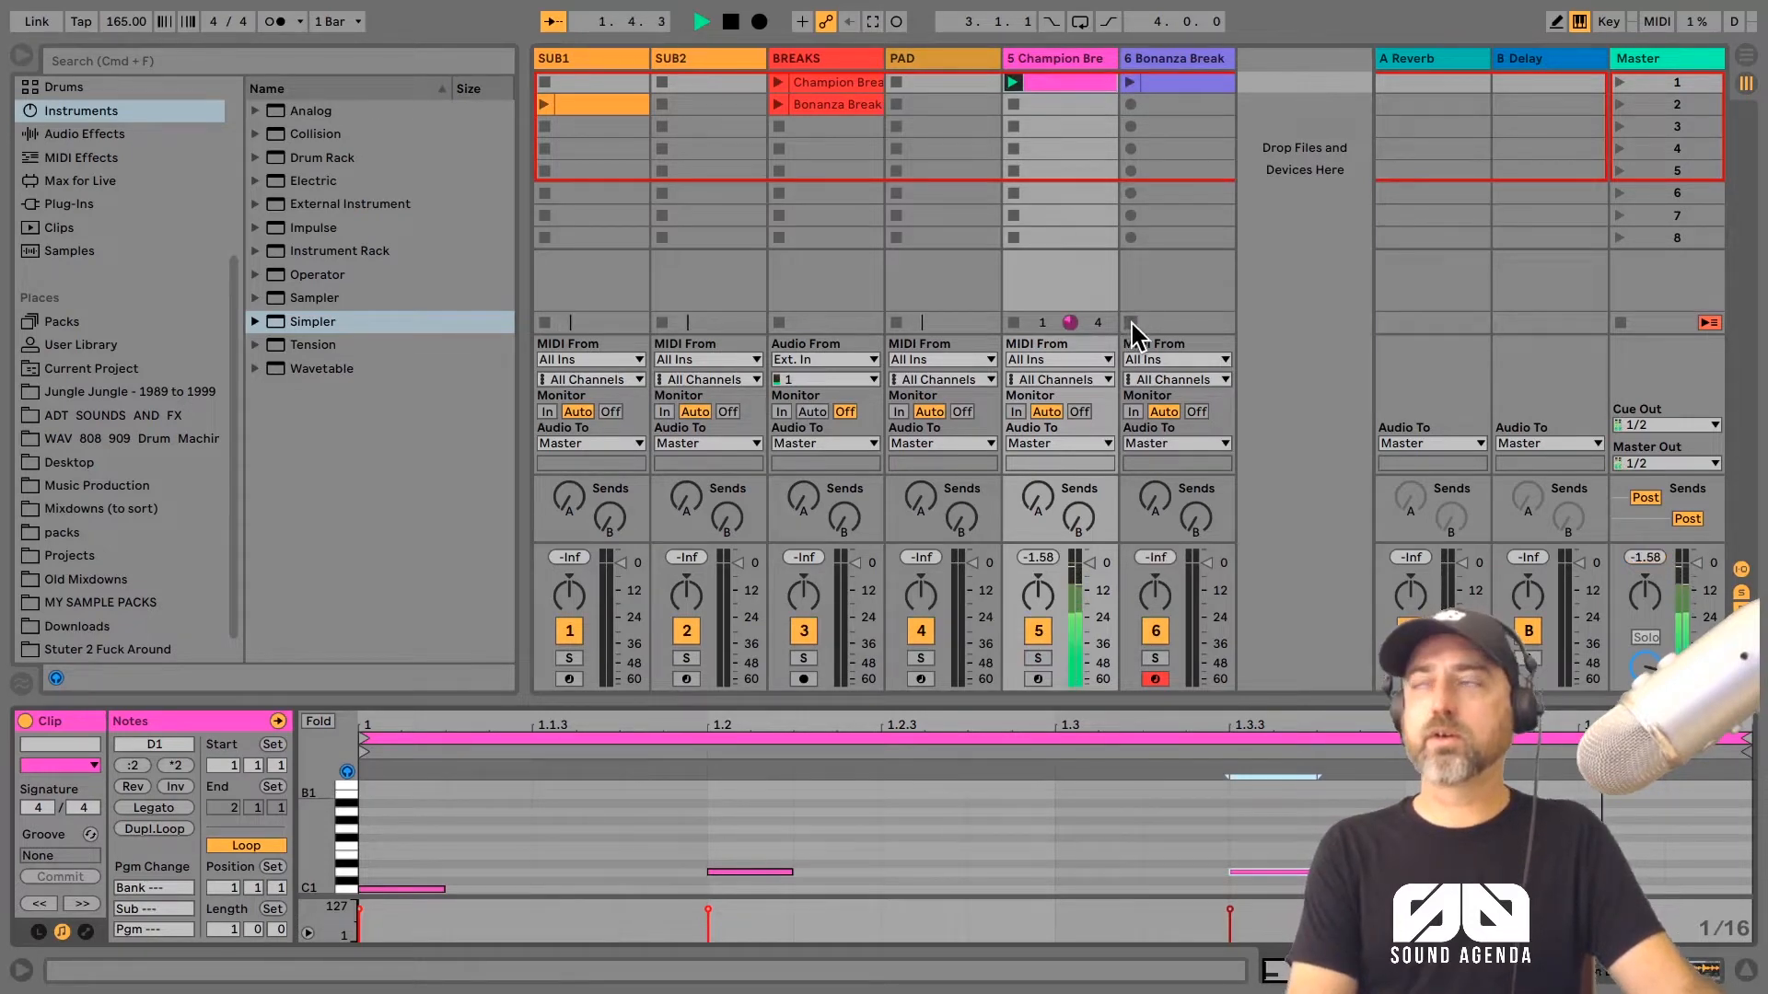
pyautogui.press('space')
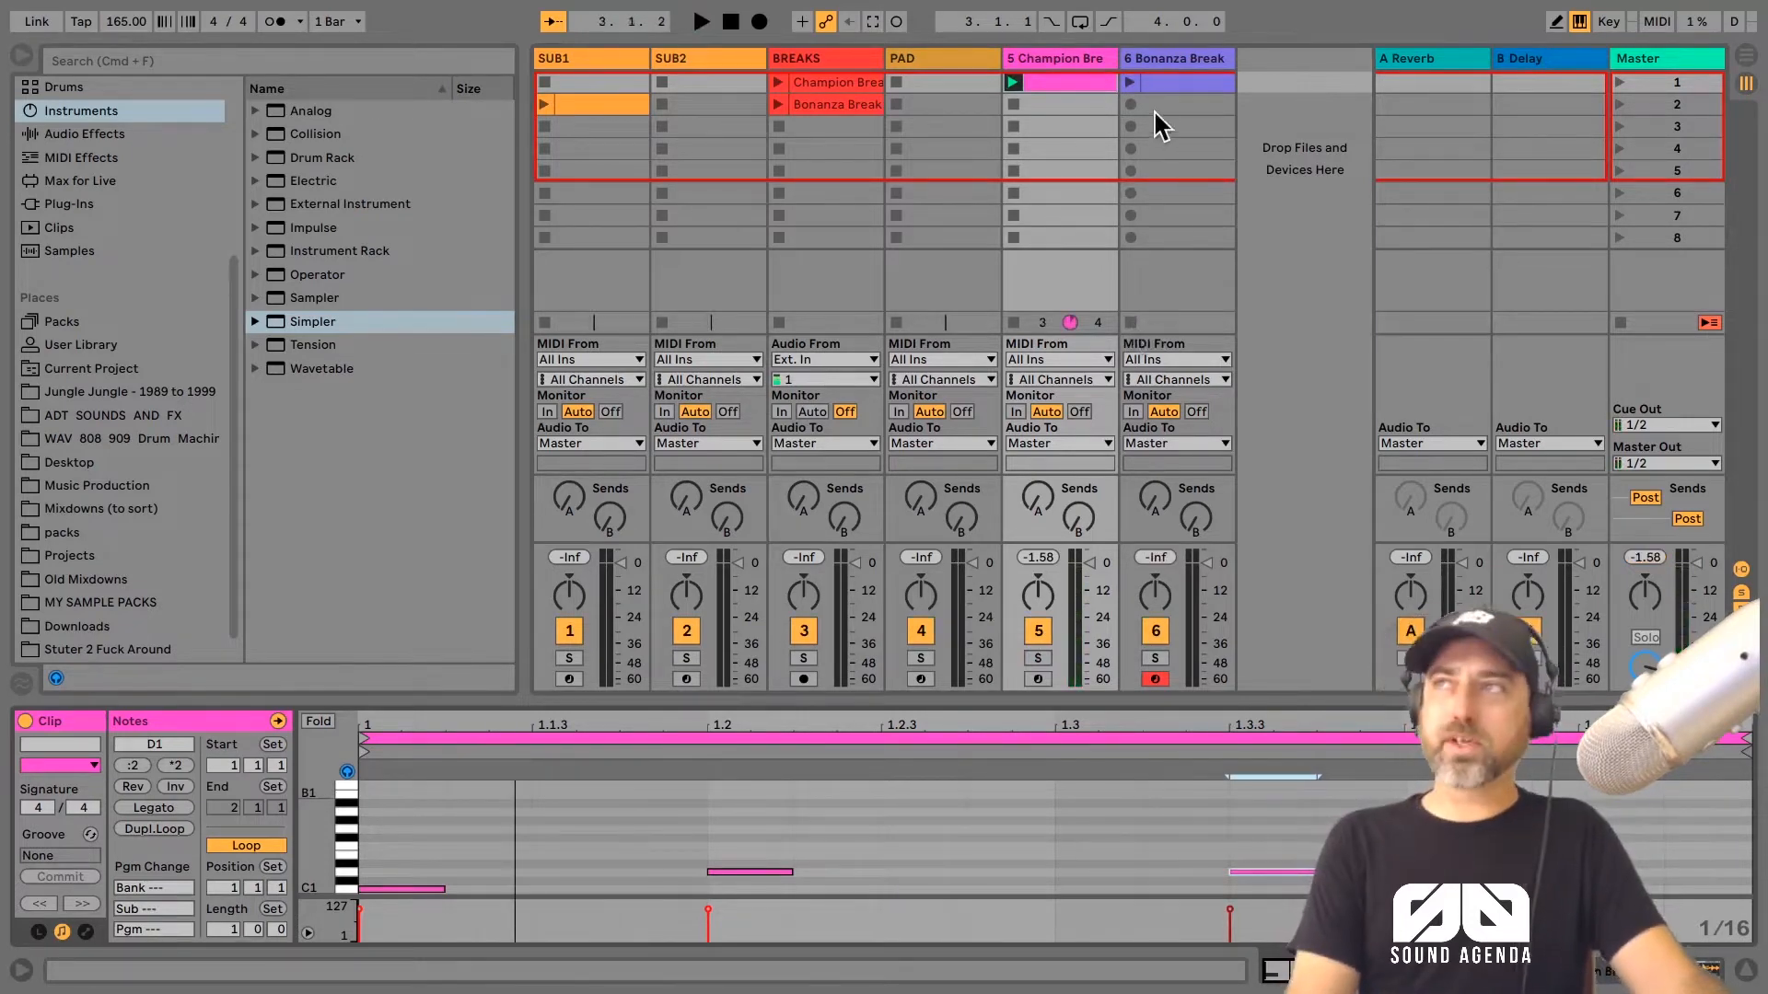
# Step: Launch the Bonanza Break clip alongside the Champion Break clip and lower the Bonanza track's volume slightly
pyautogui.click(1147, 84)
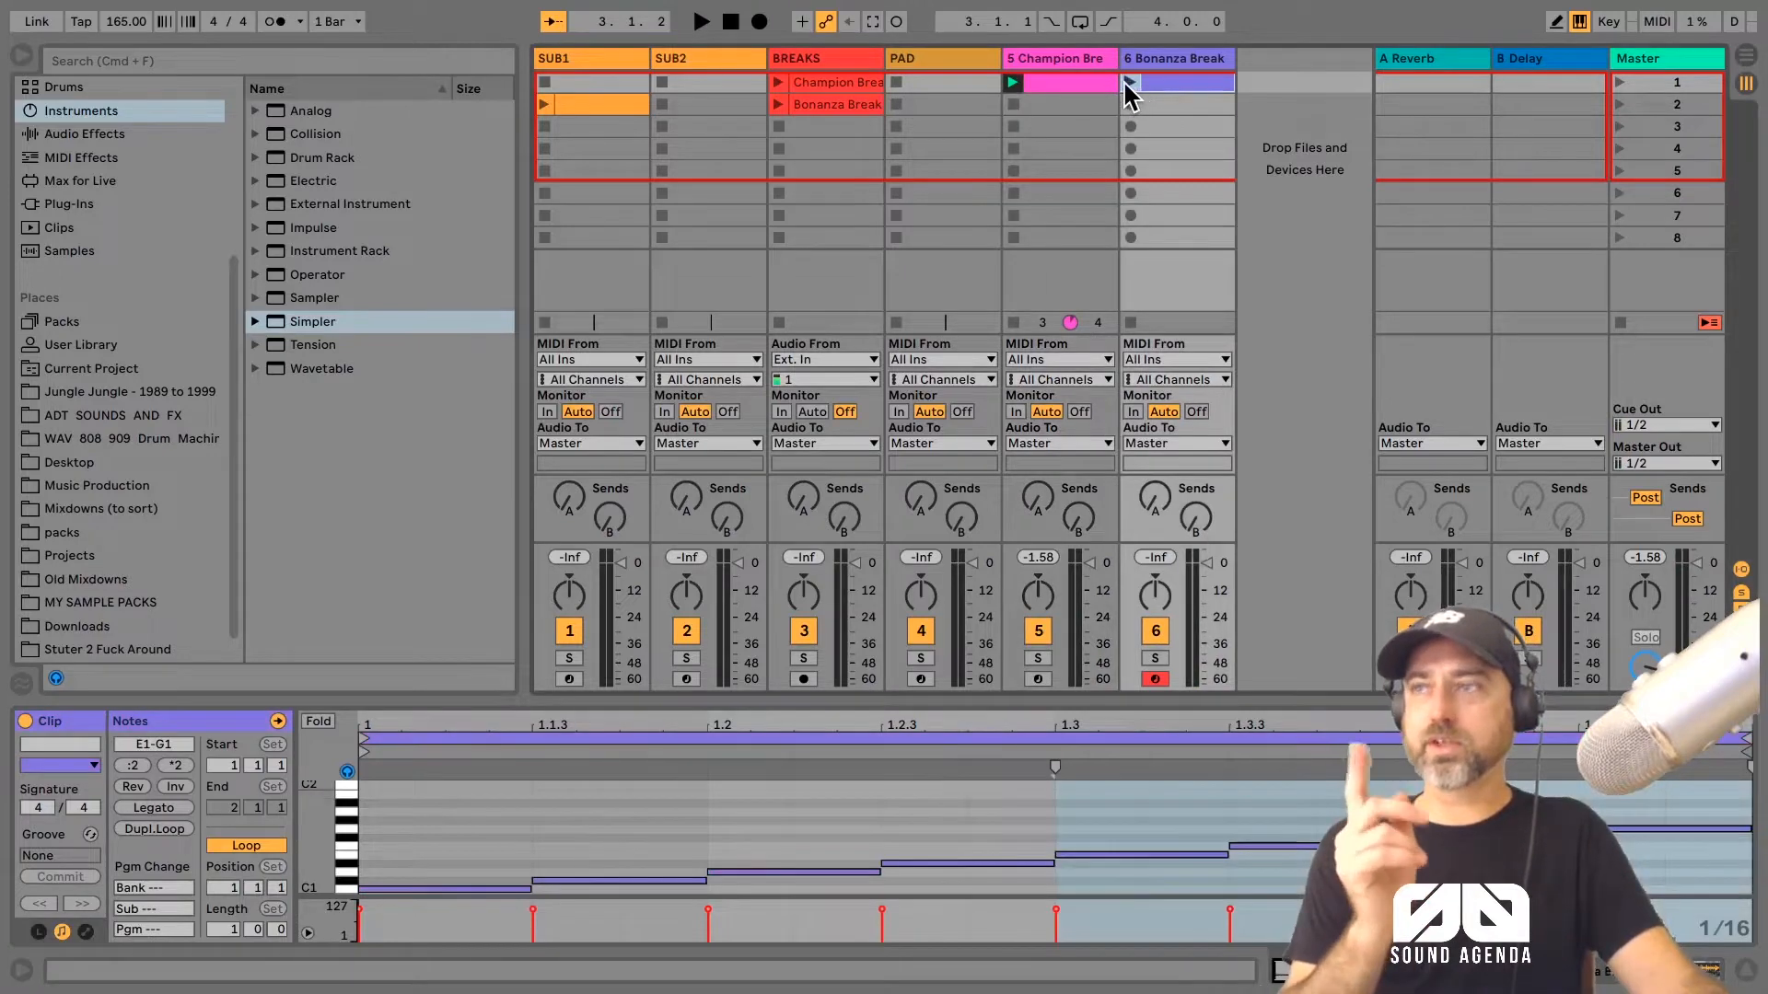
pyautogui.click(1130, 83)
pyautogui.moveTo(1205, 563); pyautogui.dragTo(1206, 576)
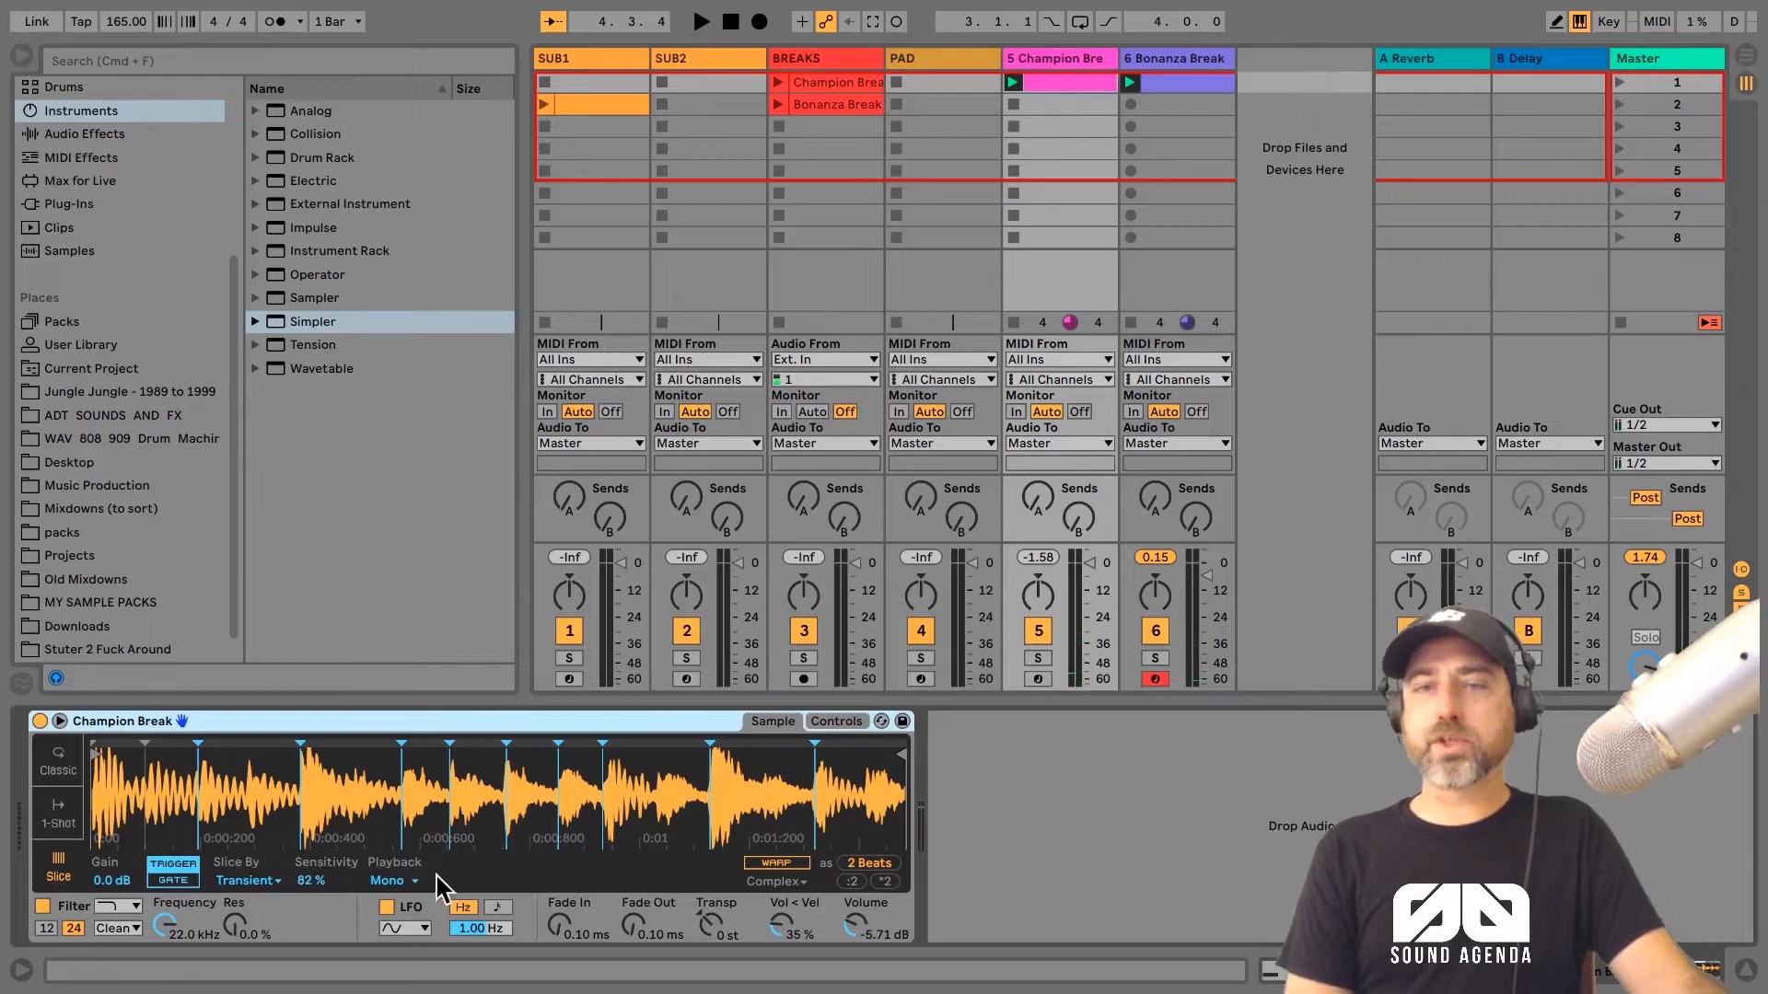
# Step: Solo the Champion Break track during playback, increase its Simpler fade-out time, and release the solo
pyautogui.click(1035, 658)
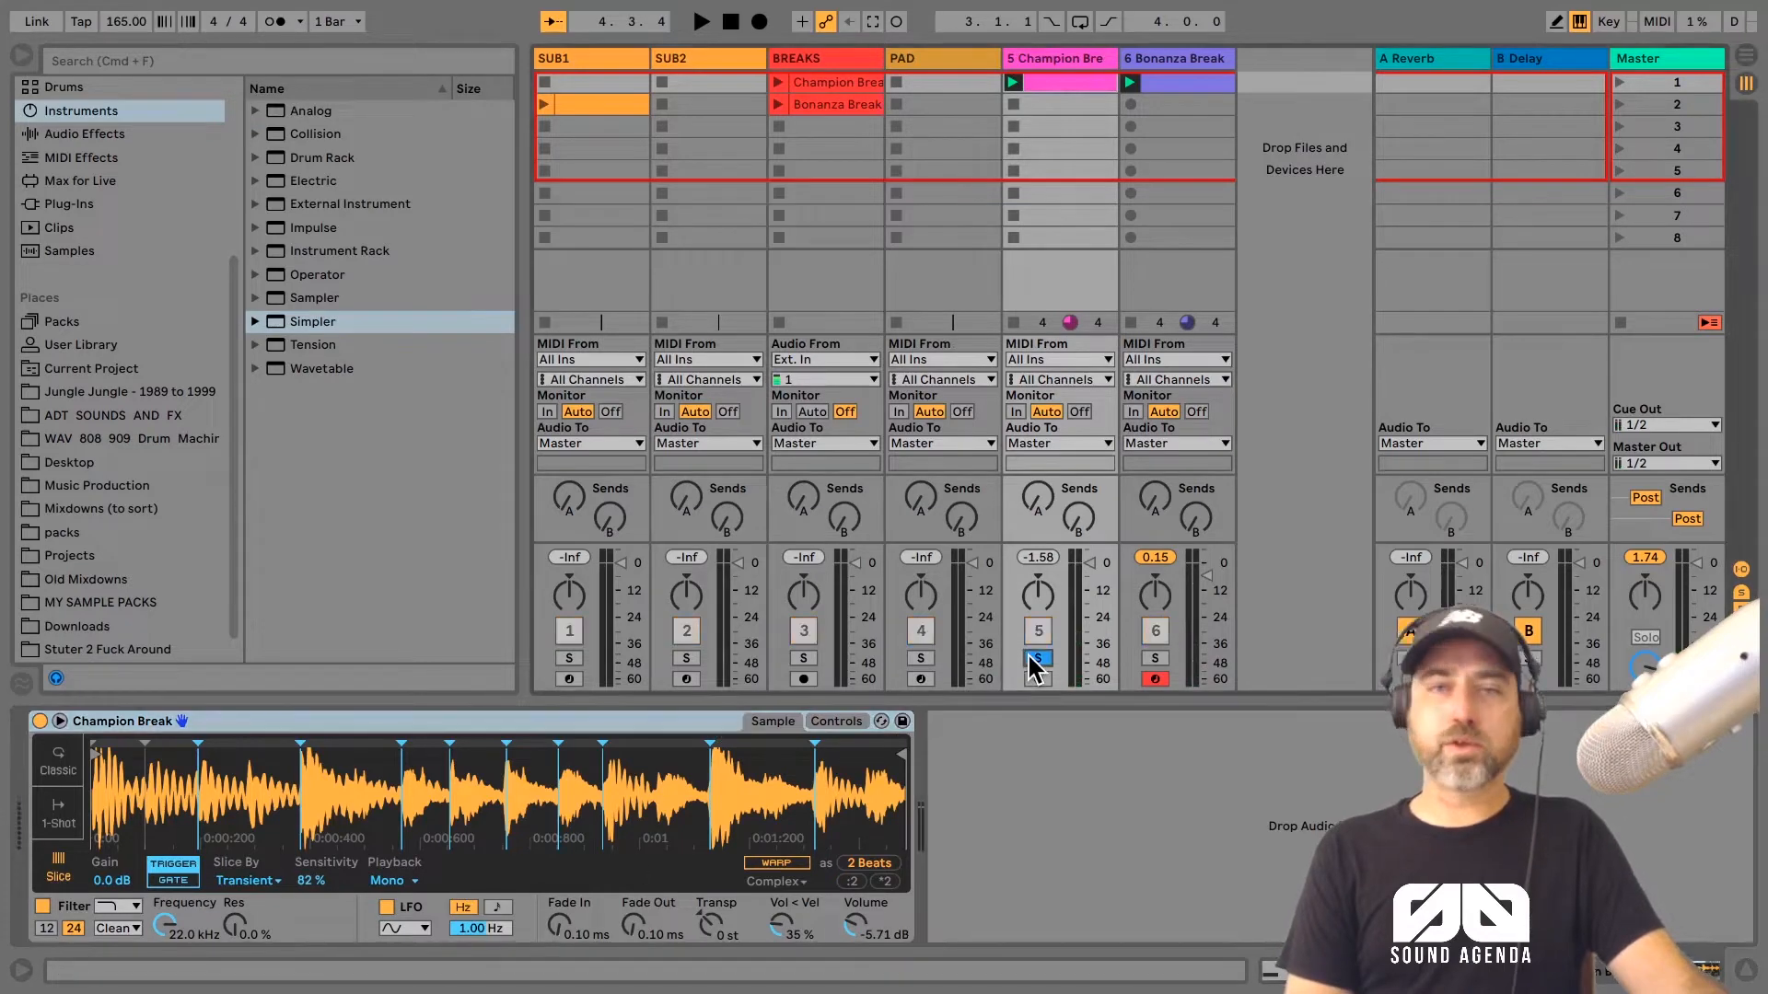
pyautogui.press('space')
pyautogui.moveTo(644, 935); pyautogui.dragTo(644, 883)
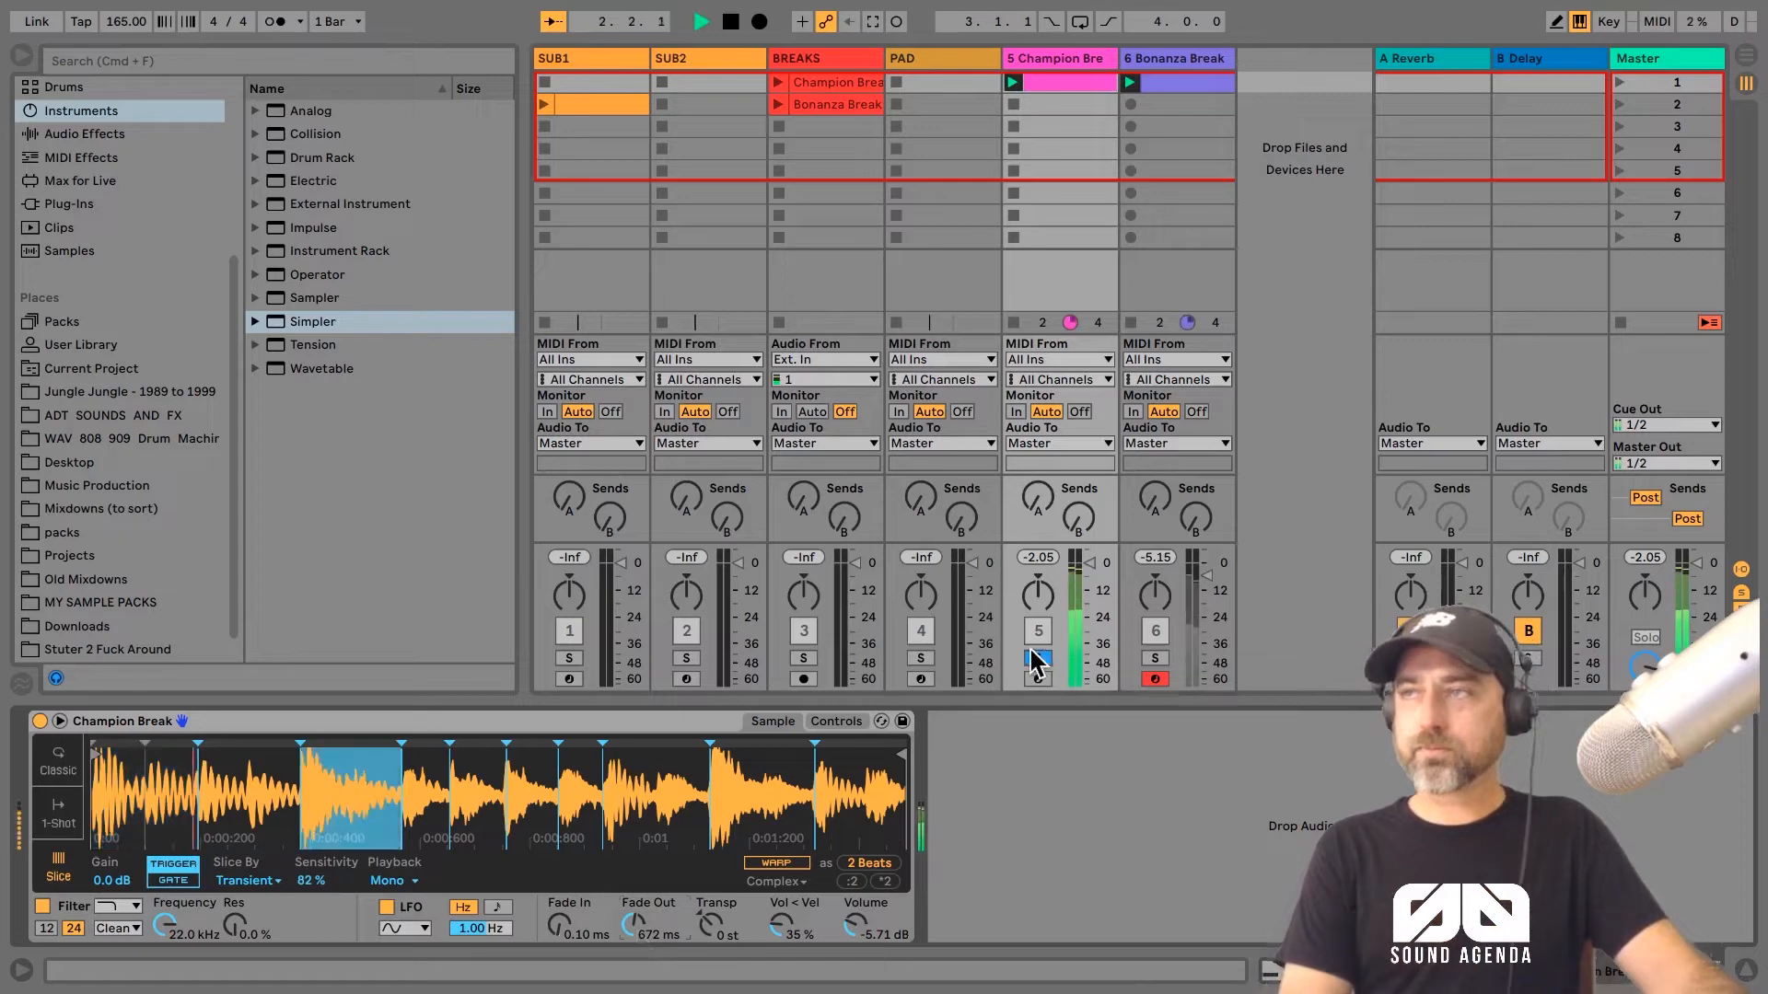
pyautogui.click(1035, 660)
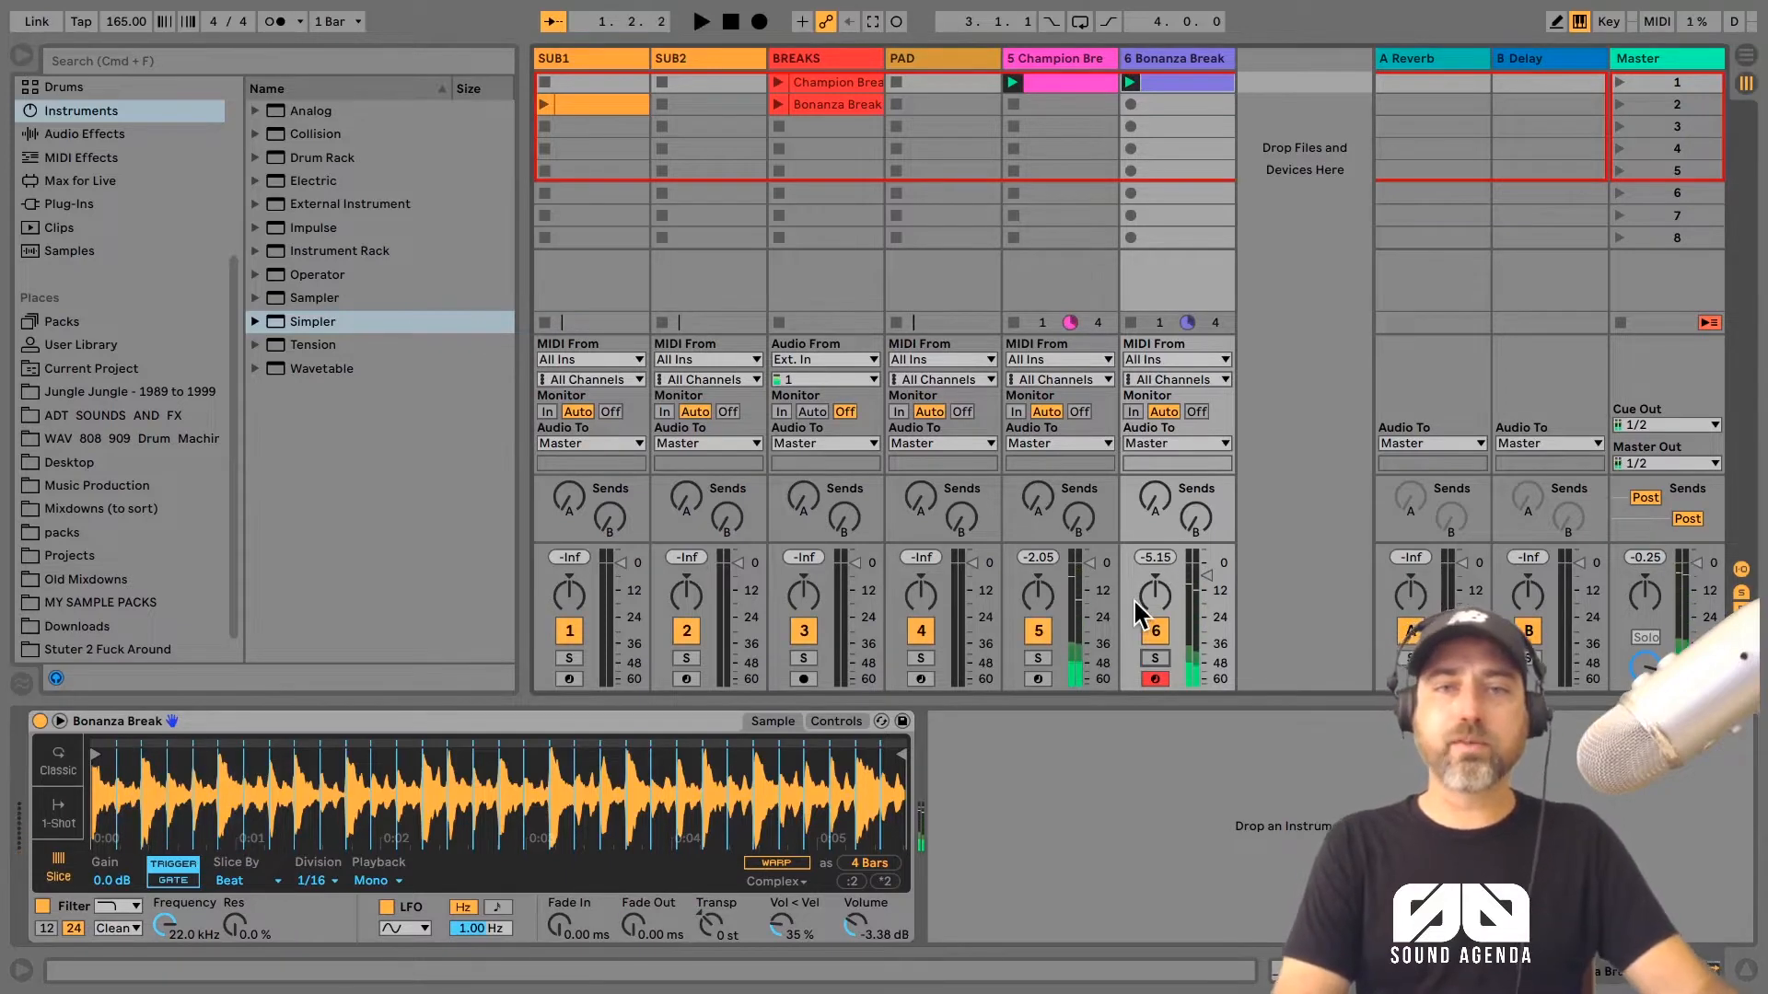
# Step: Play both breaks together and arm the SUB1 track for recording
pyautogui.press('space')
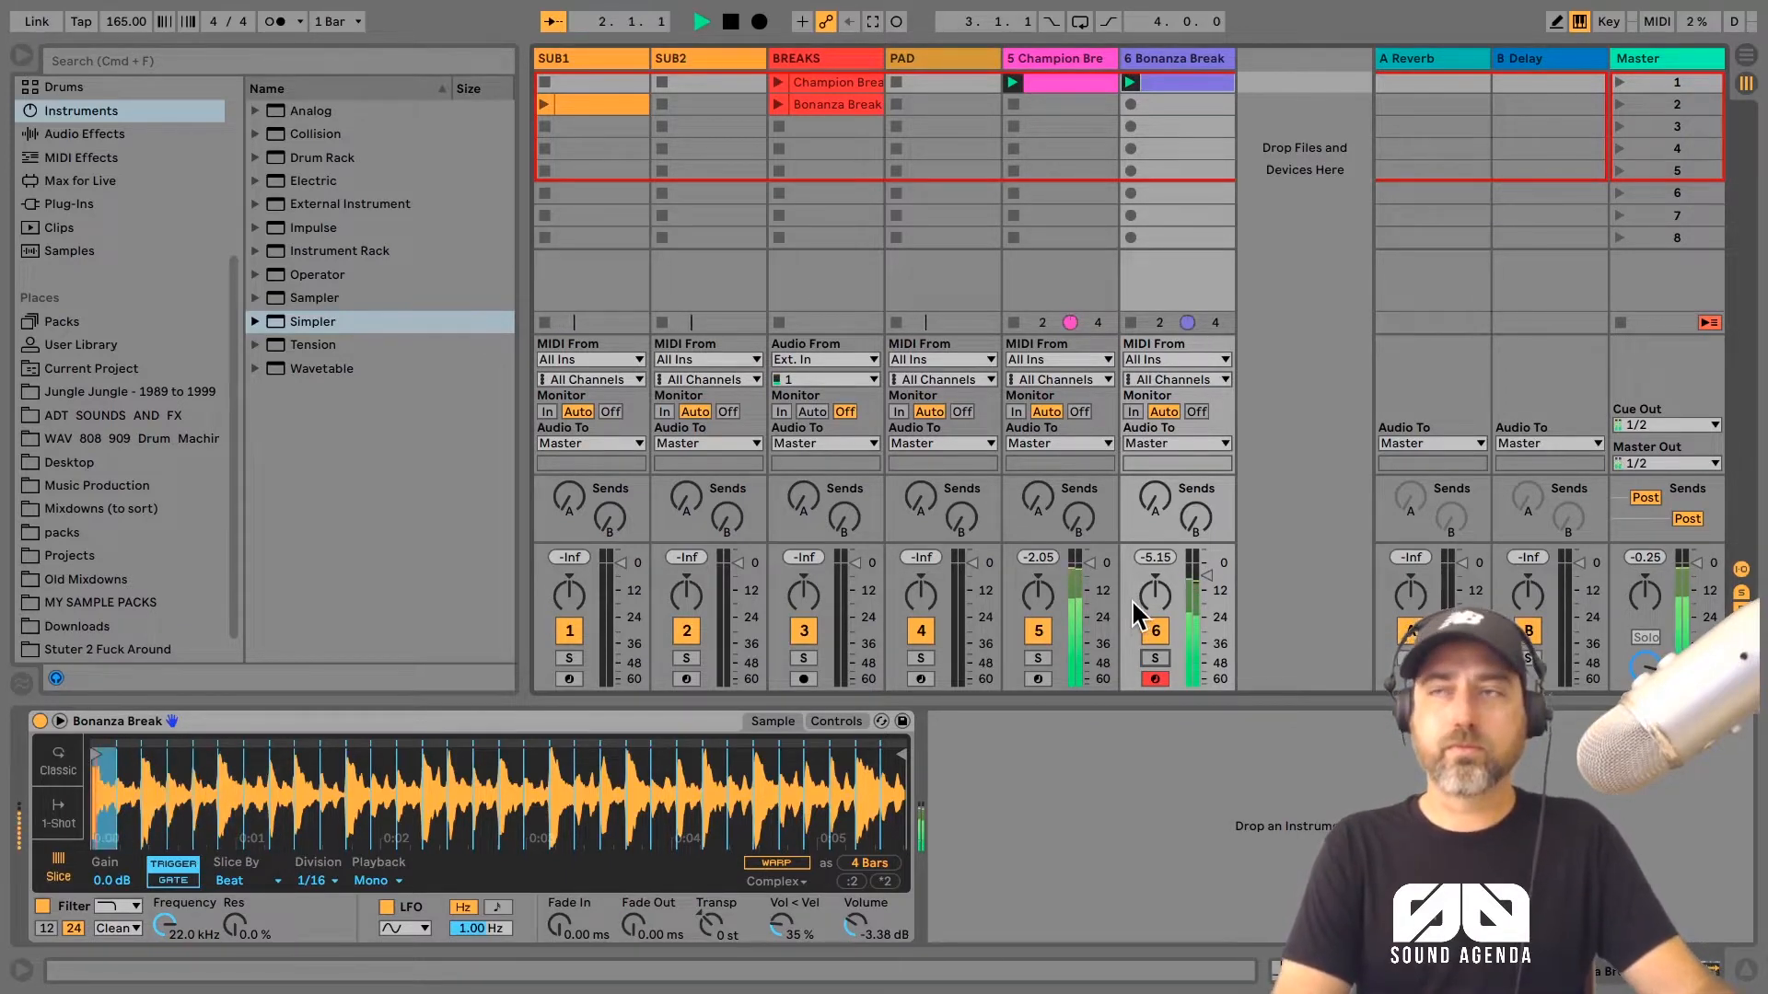
pyautogui.click(569, 679)
pyautogui.press('space')
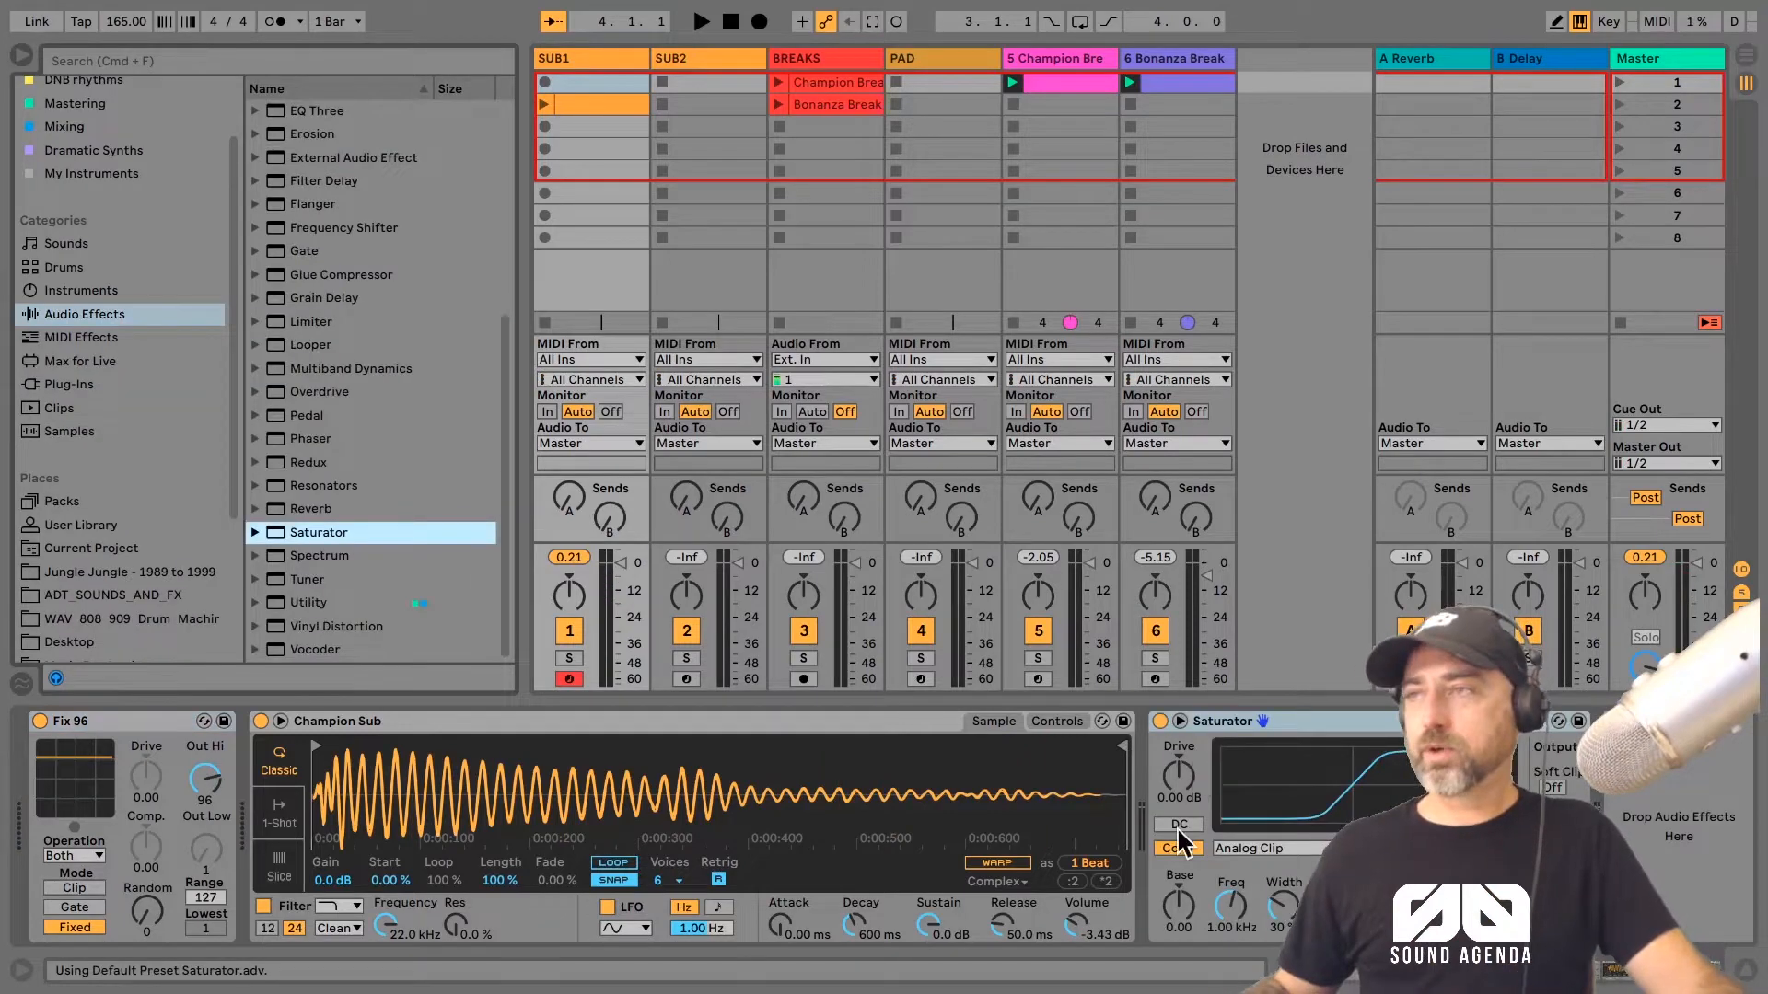
# Step: Turn on DC filtering in the SUB1 track's Saturator and raise its drive to about 14 dB
pyautogui.click(1181, 822)
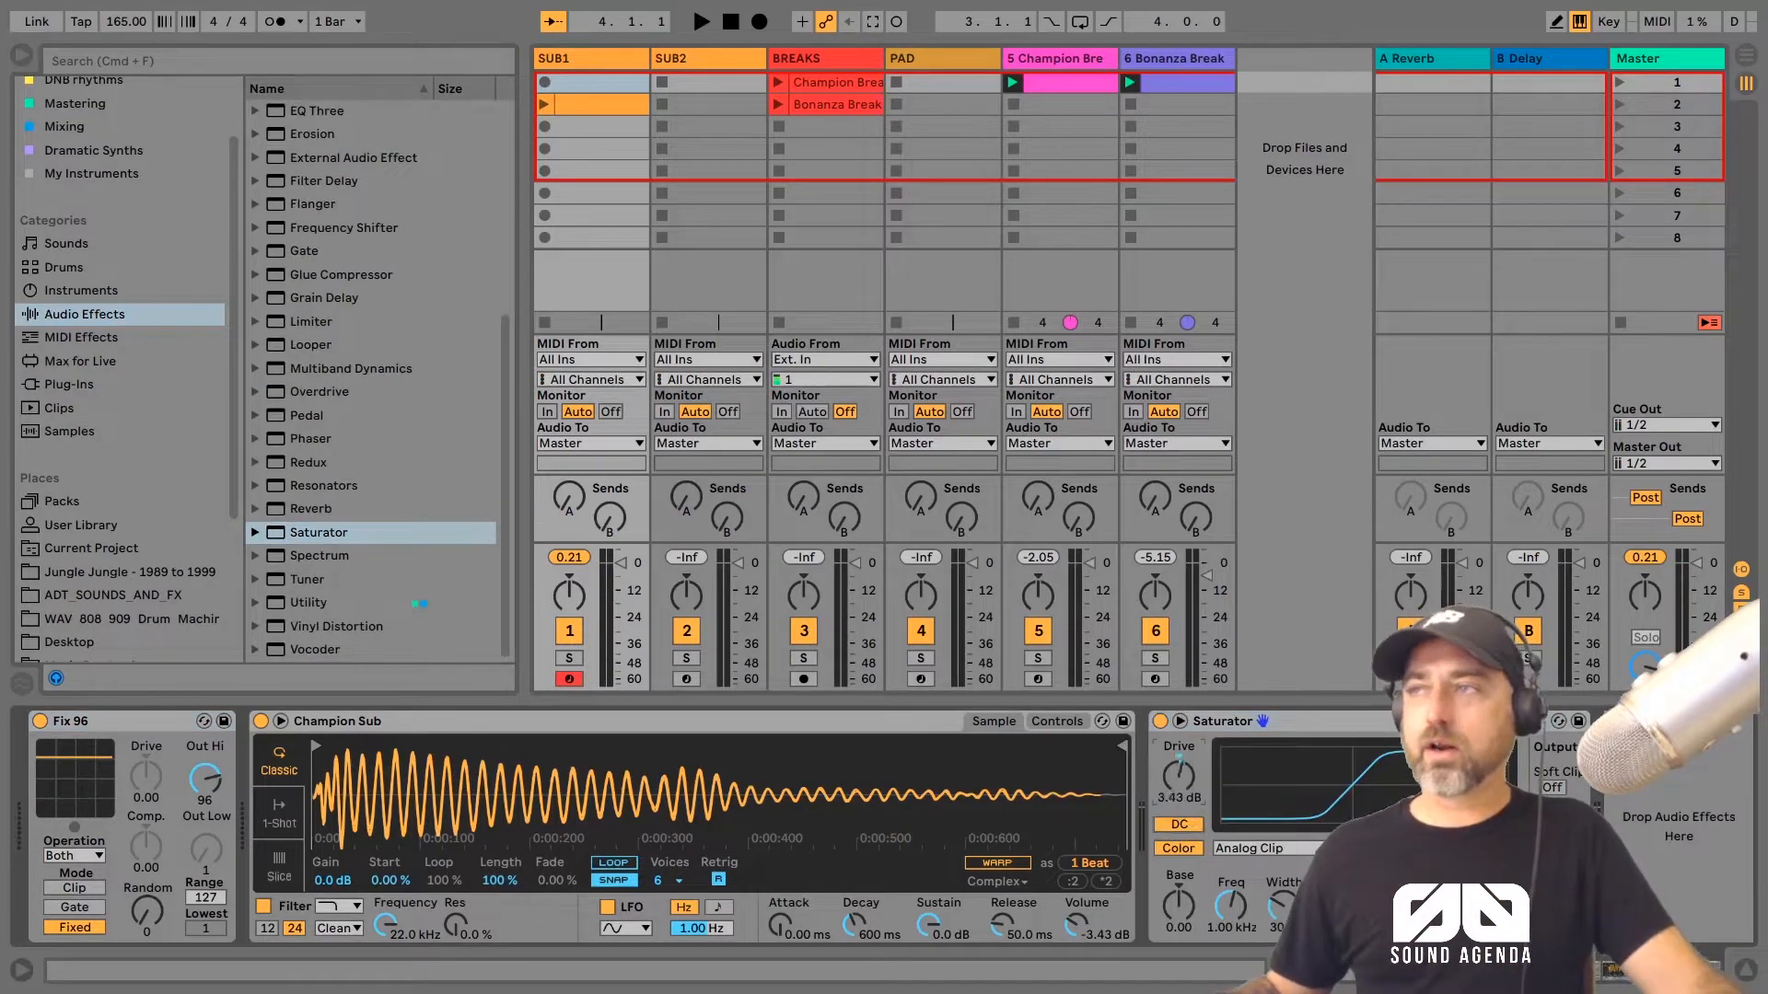
pyautogui.moveTo(1179, 776); pyautogui.dragTo(1178, 764)
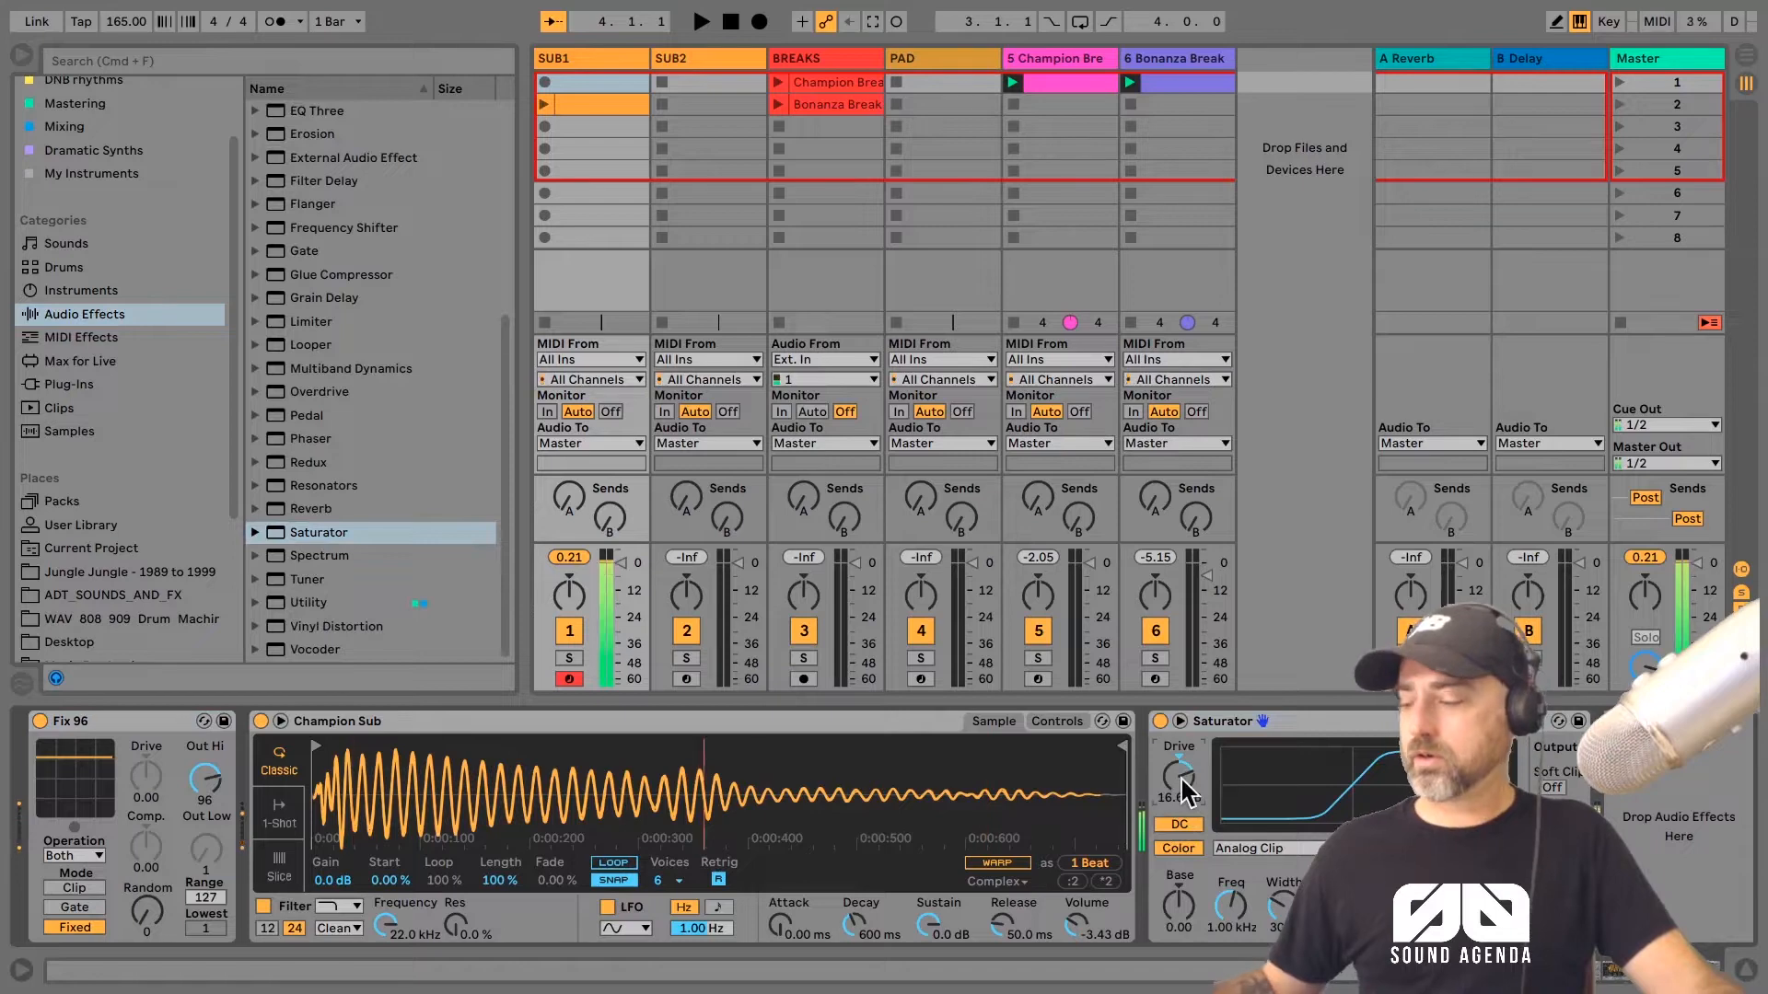
# Step: Replace the existing SUB1 clip with a newly recorded four-bar bassline of C3, A#2 and G#2 over the breaks
pyautogui.click(546, 104)
pyautogui.press('Delete')
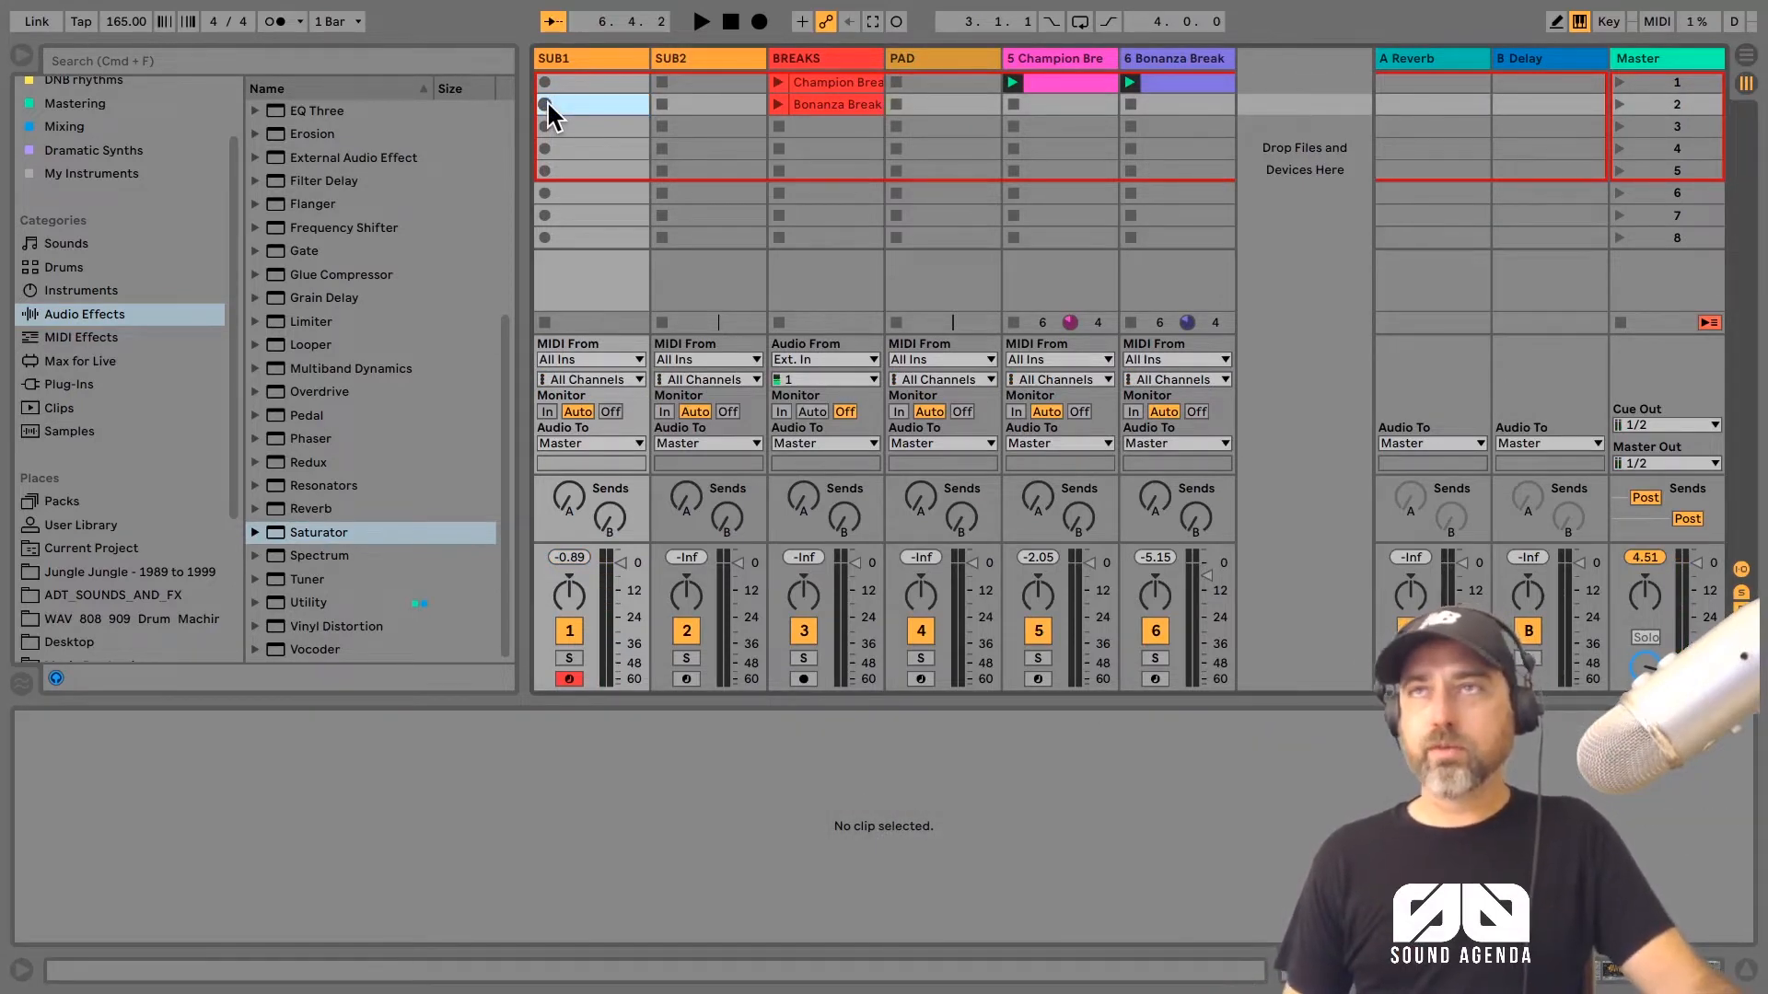
pyautogui.click(545, 104)
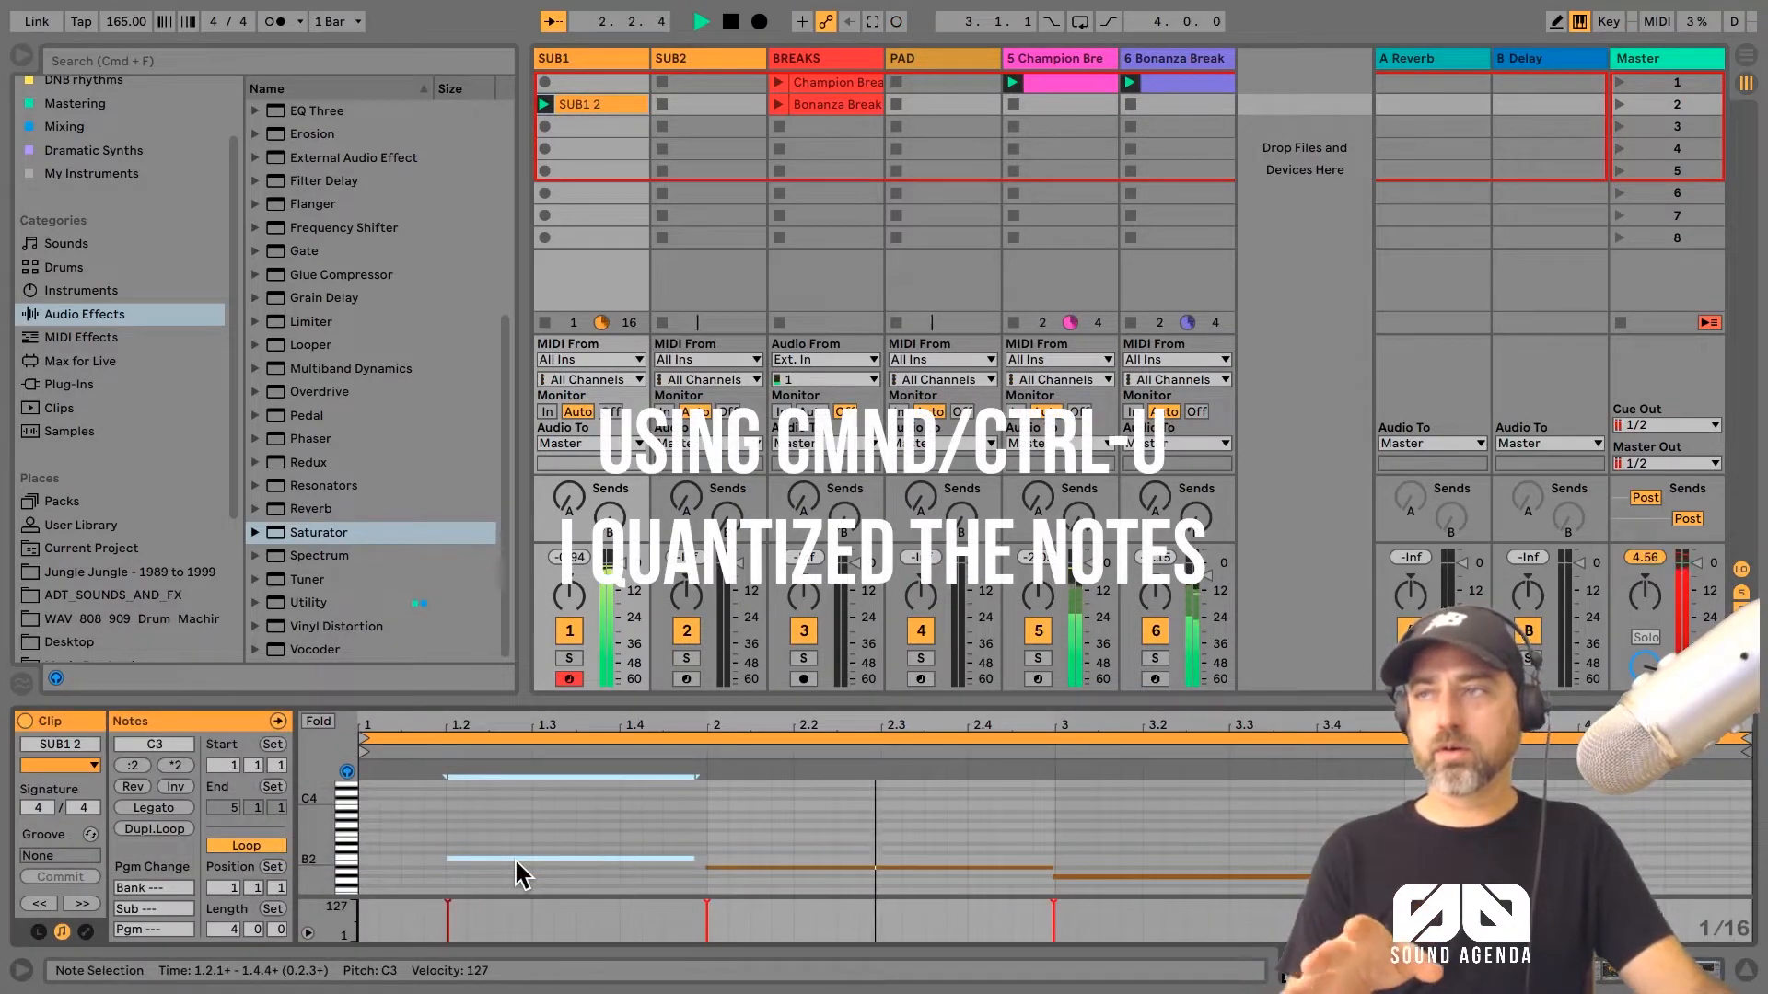
pyautogui.press('space')
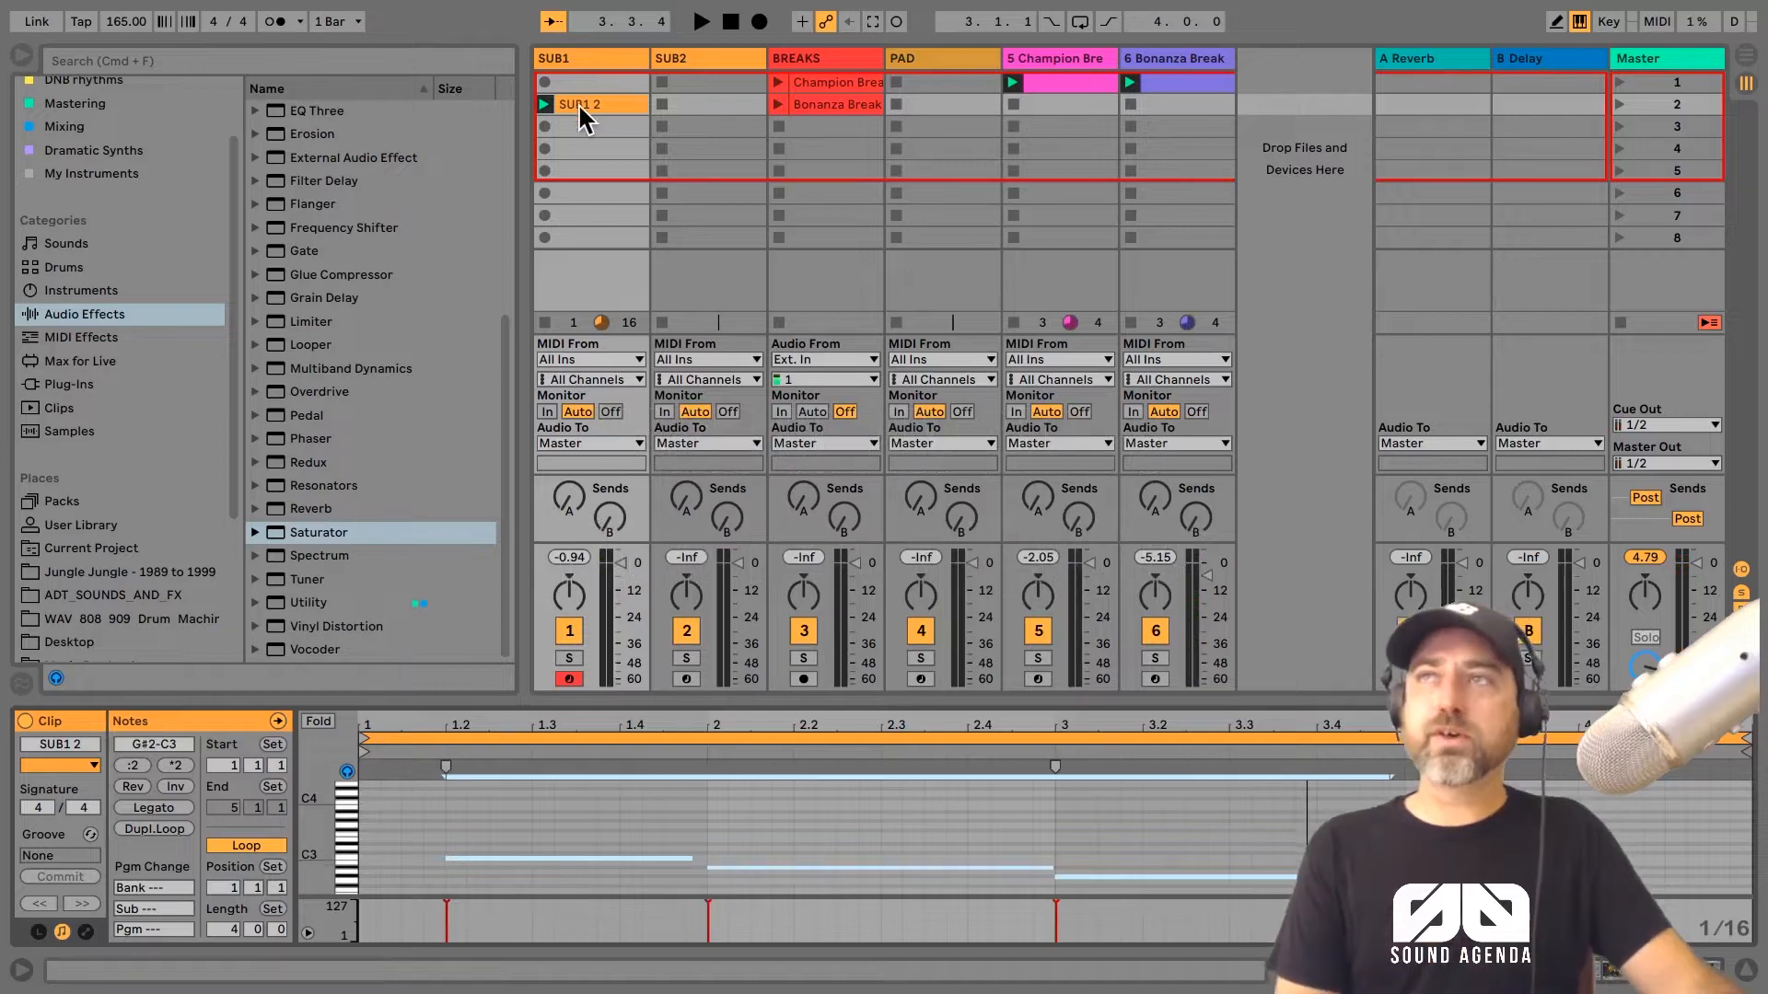
# Step: Move the recorded bass clip to the SUB2 track and play it with the breaks
pyautogui.moveTo(578, 104); pyautogui.dragTo(700, 102)
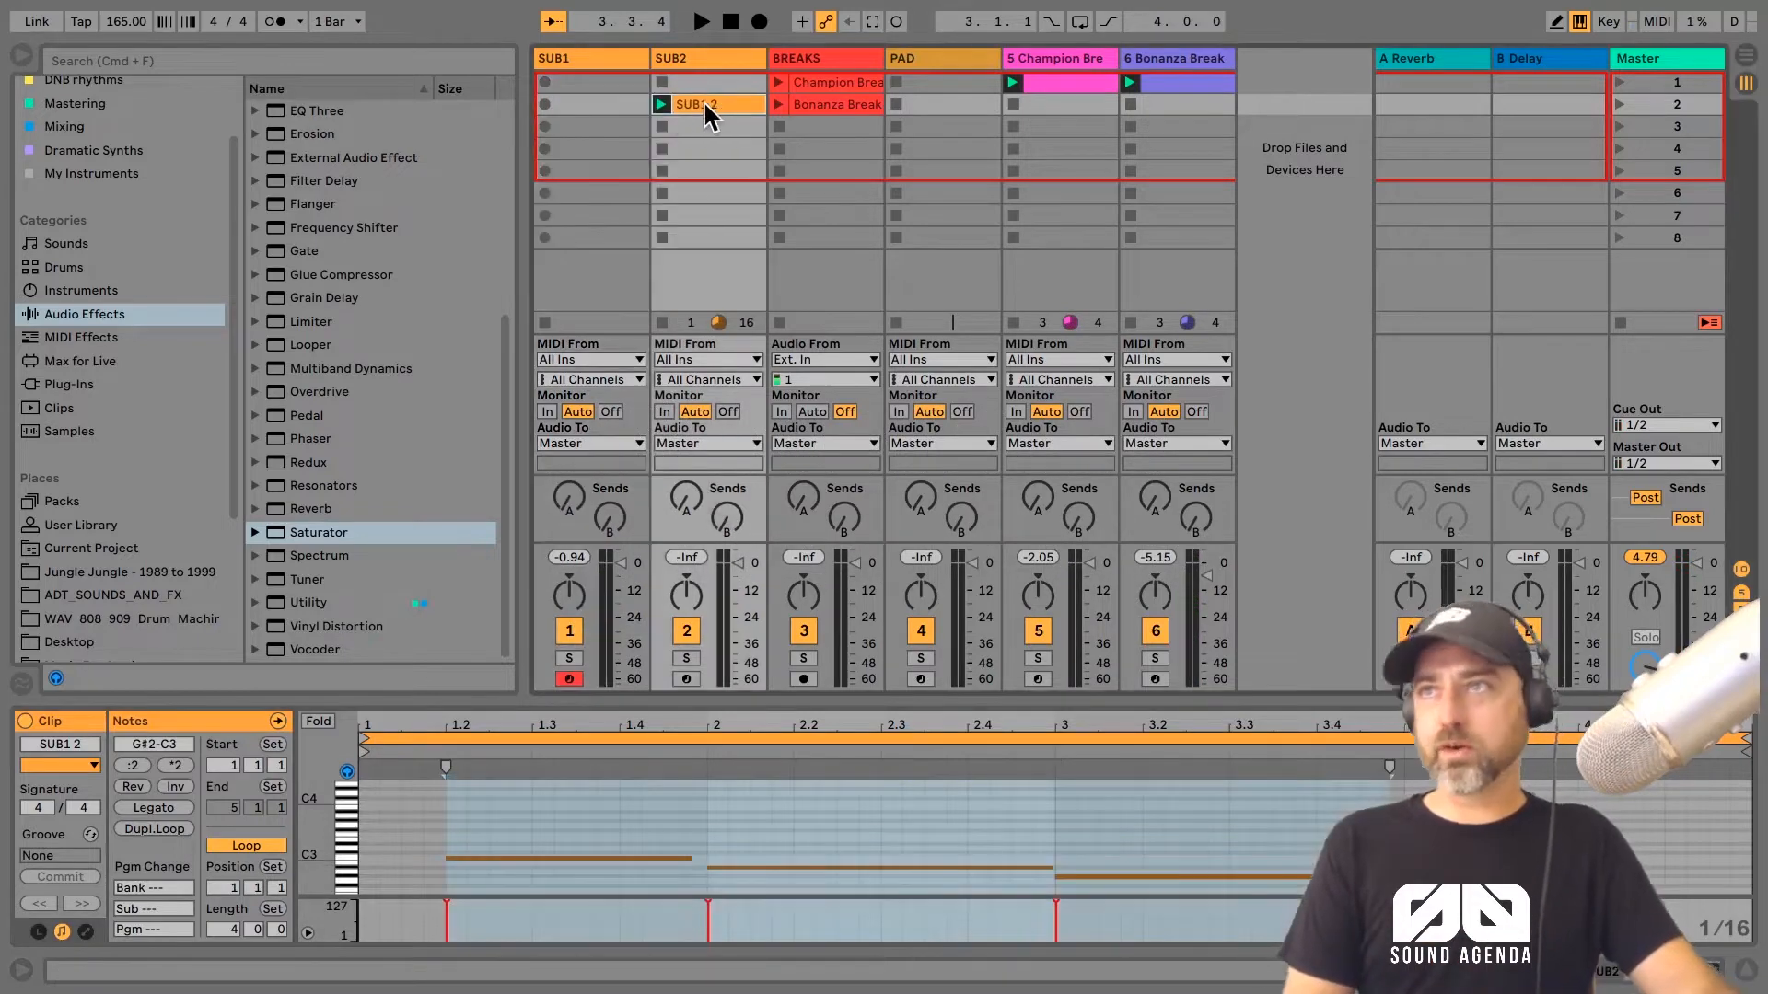
pyautogui.press('space')
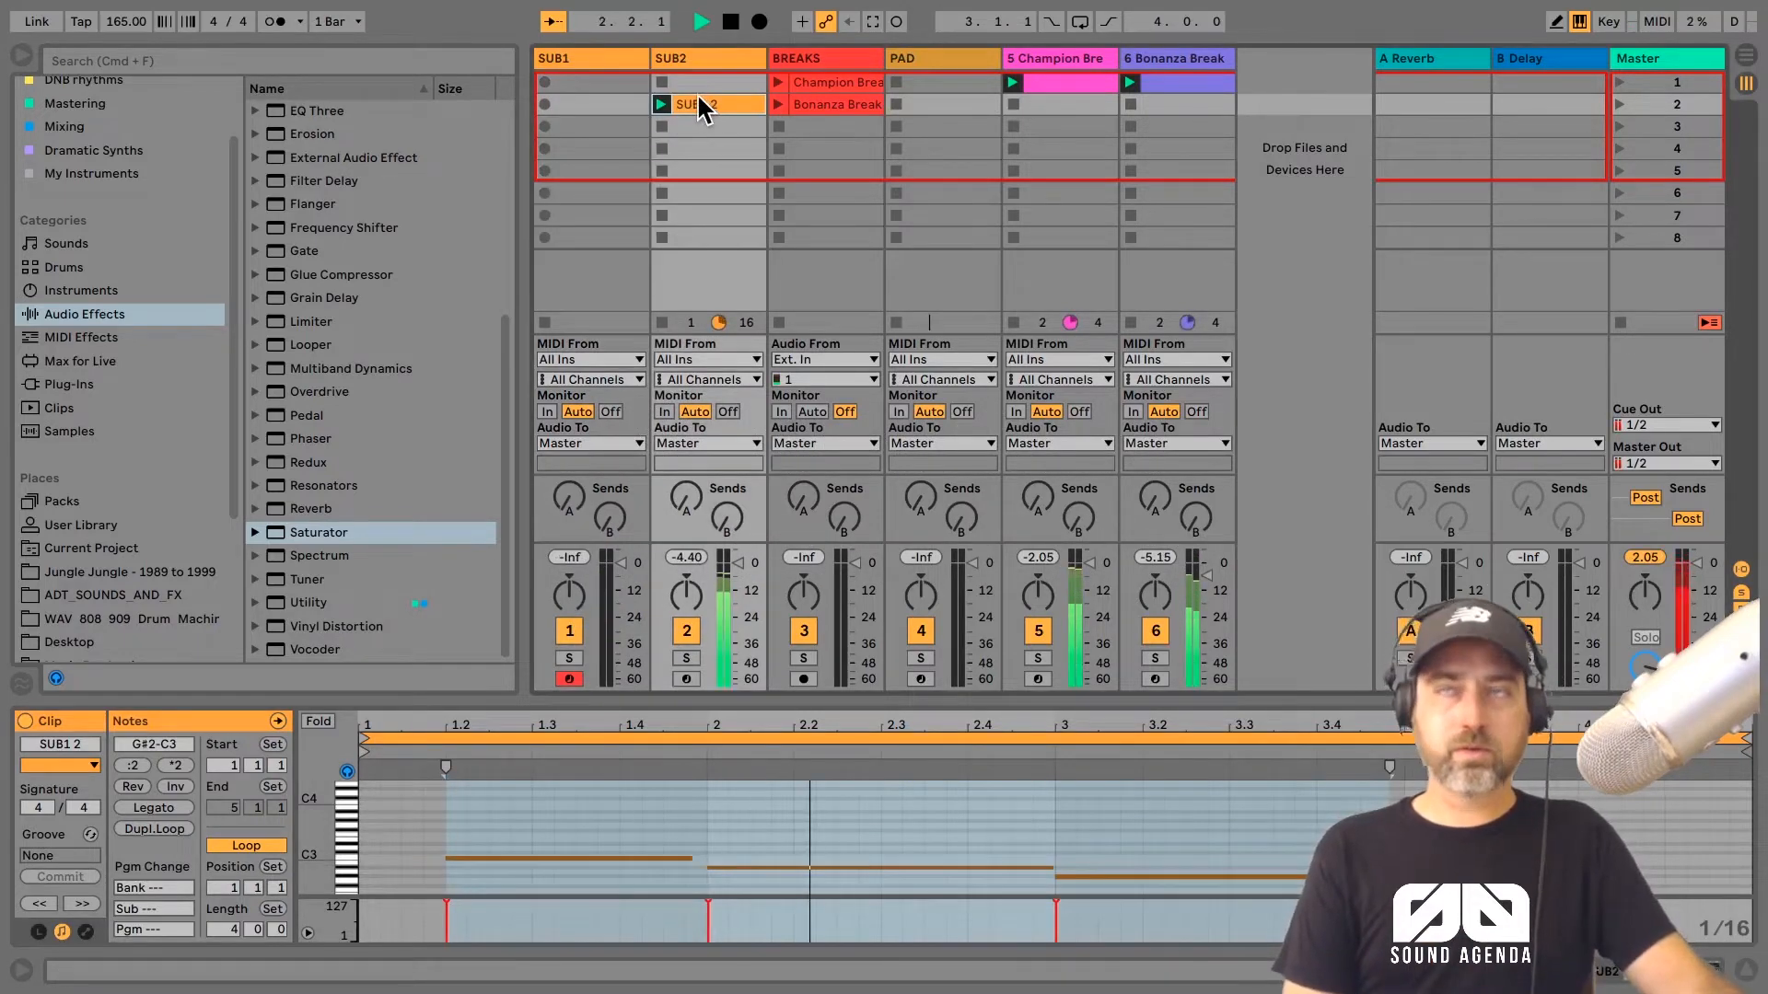
pyautogui.press('space')
# Step: Add a Saturator to the SUB2 track and raise its drive during playback
pyautogui.click(624, 60)
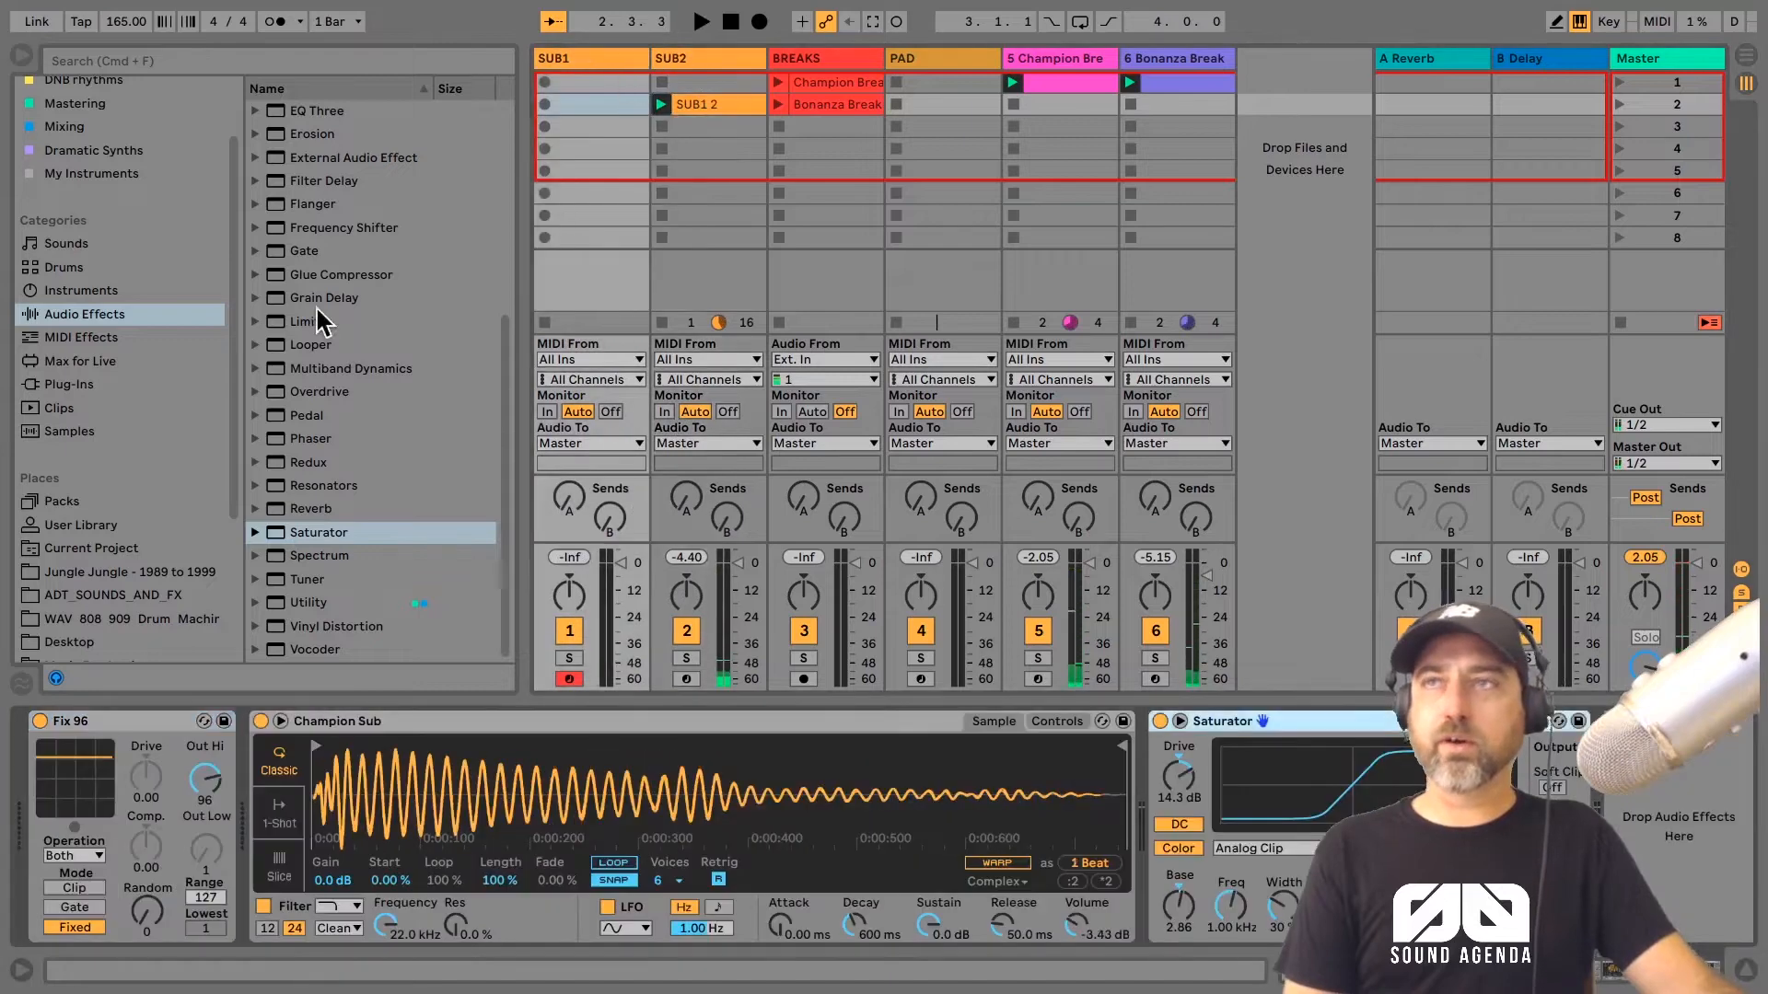
pyautogui.click(683, 61)
pyautogui.moveTo(350, 546); pyautogui.dragTo(1191, 870)
pyautogui.press('space')
pyautogui.moveTo(1178, 776); pyautogui.dragTo(1179, 747)
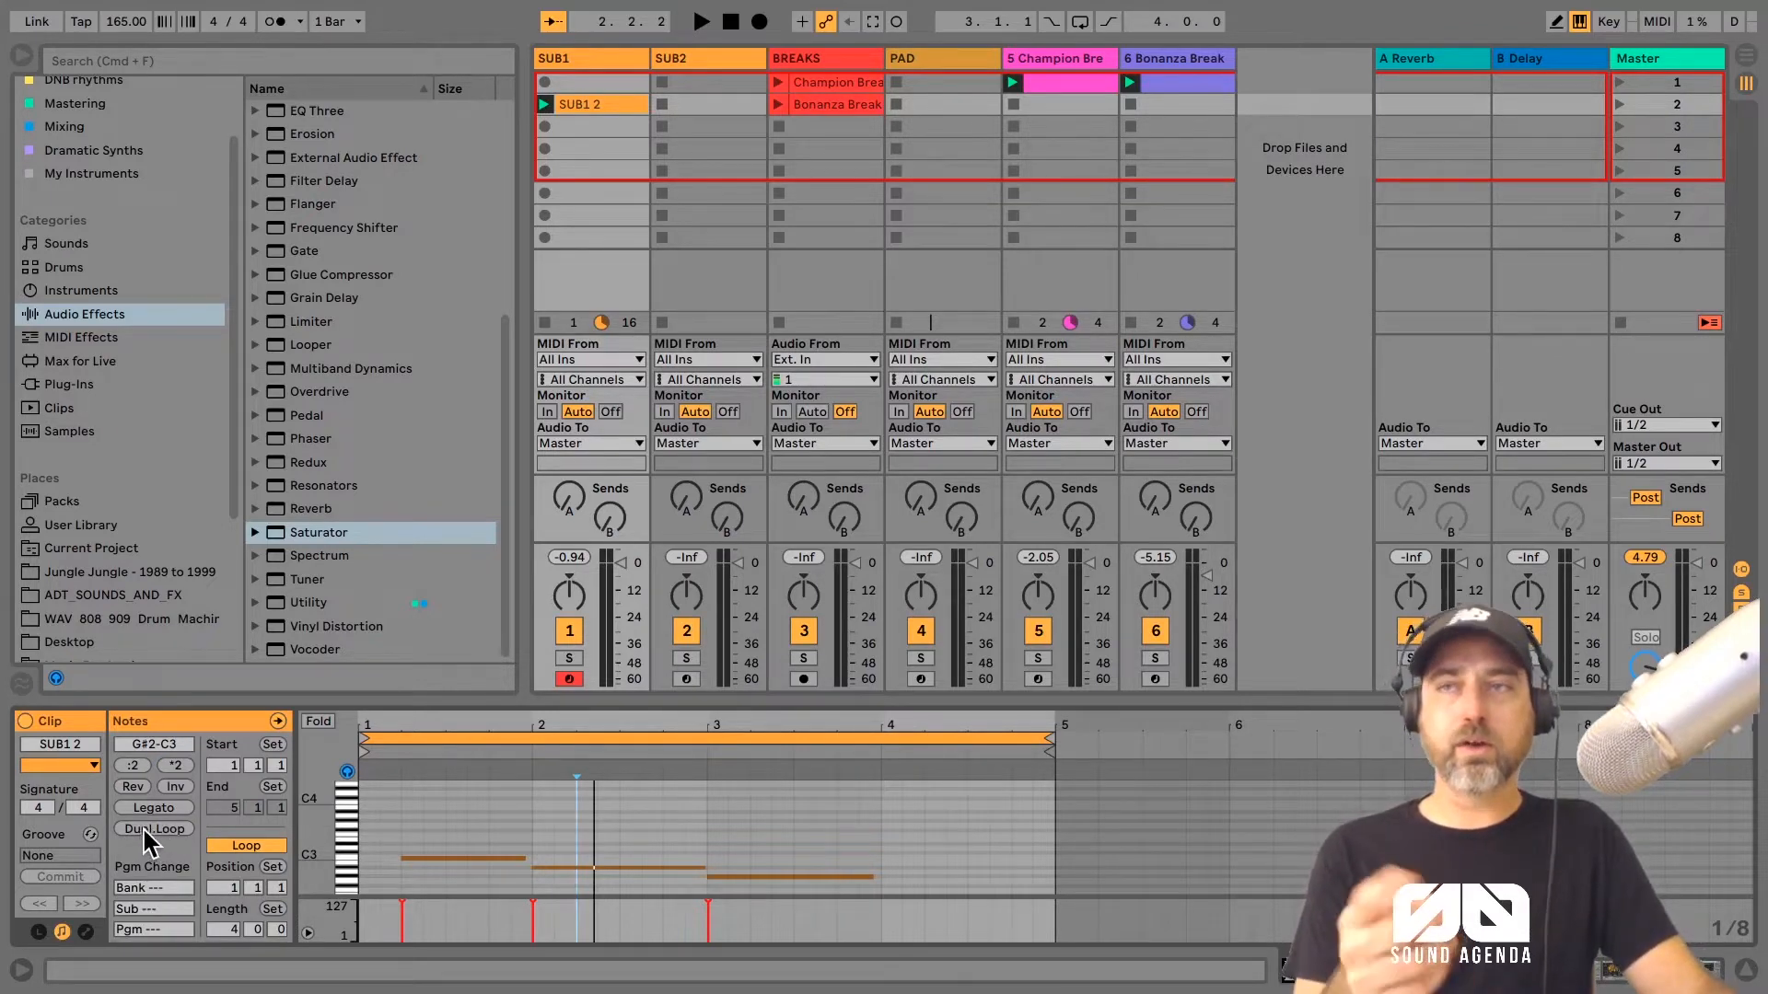
# Step: Duplicate the SUB1 clip's loop to eight bars and deactivate the copied notes in the second half
pyautogui.click(144, 827)
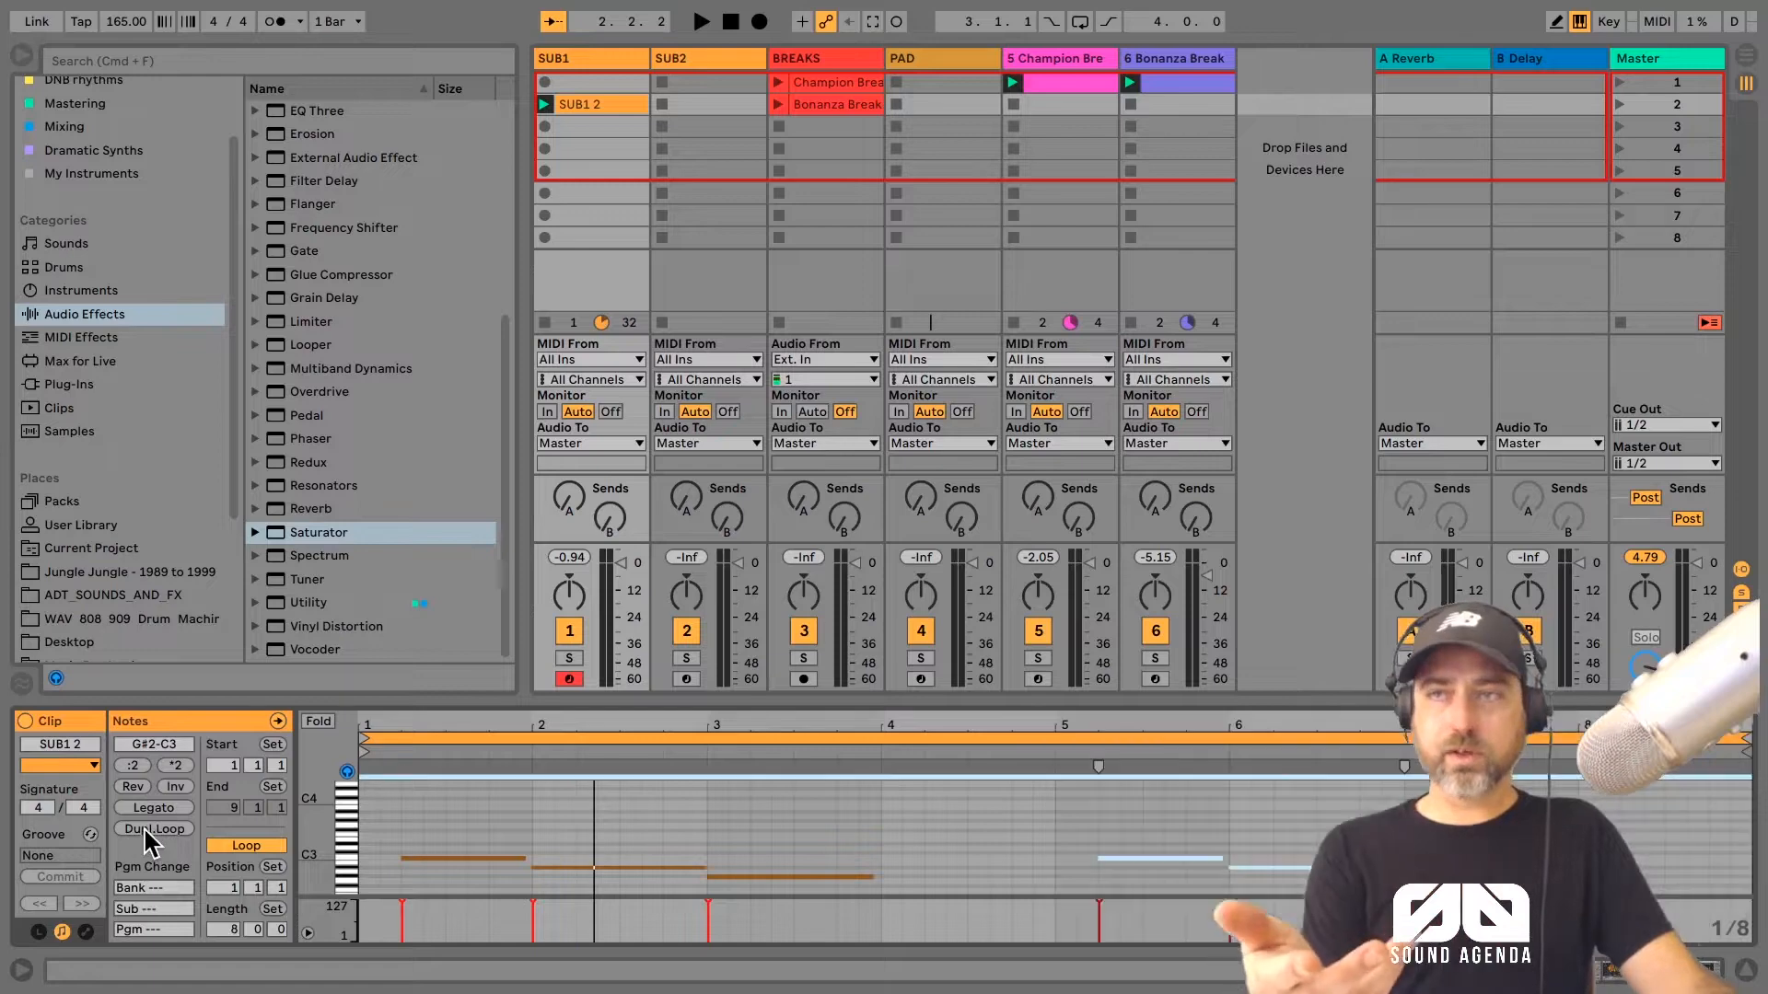
pyautogui.click(446, 809)
pyautogui.click(319, 722)
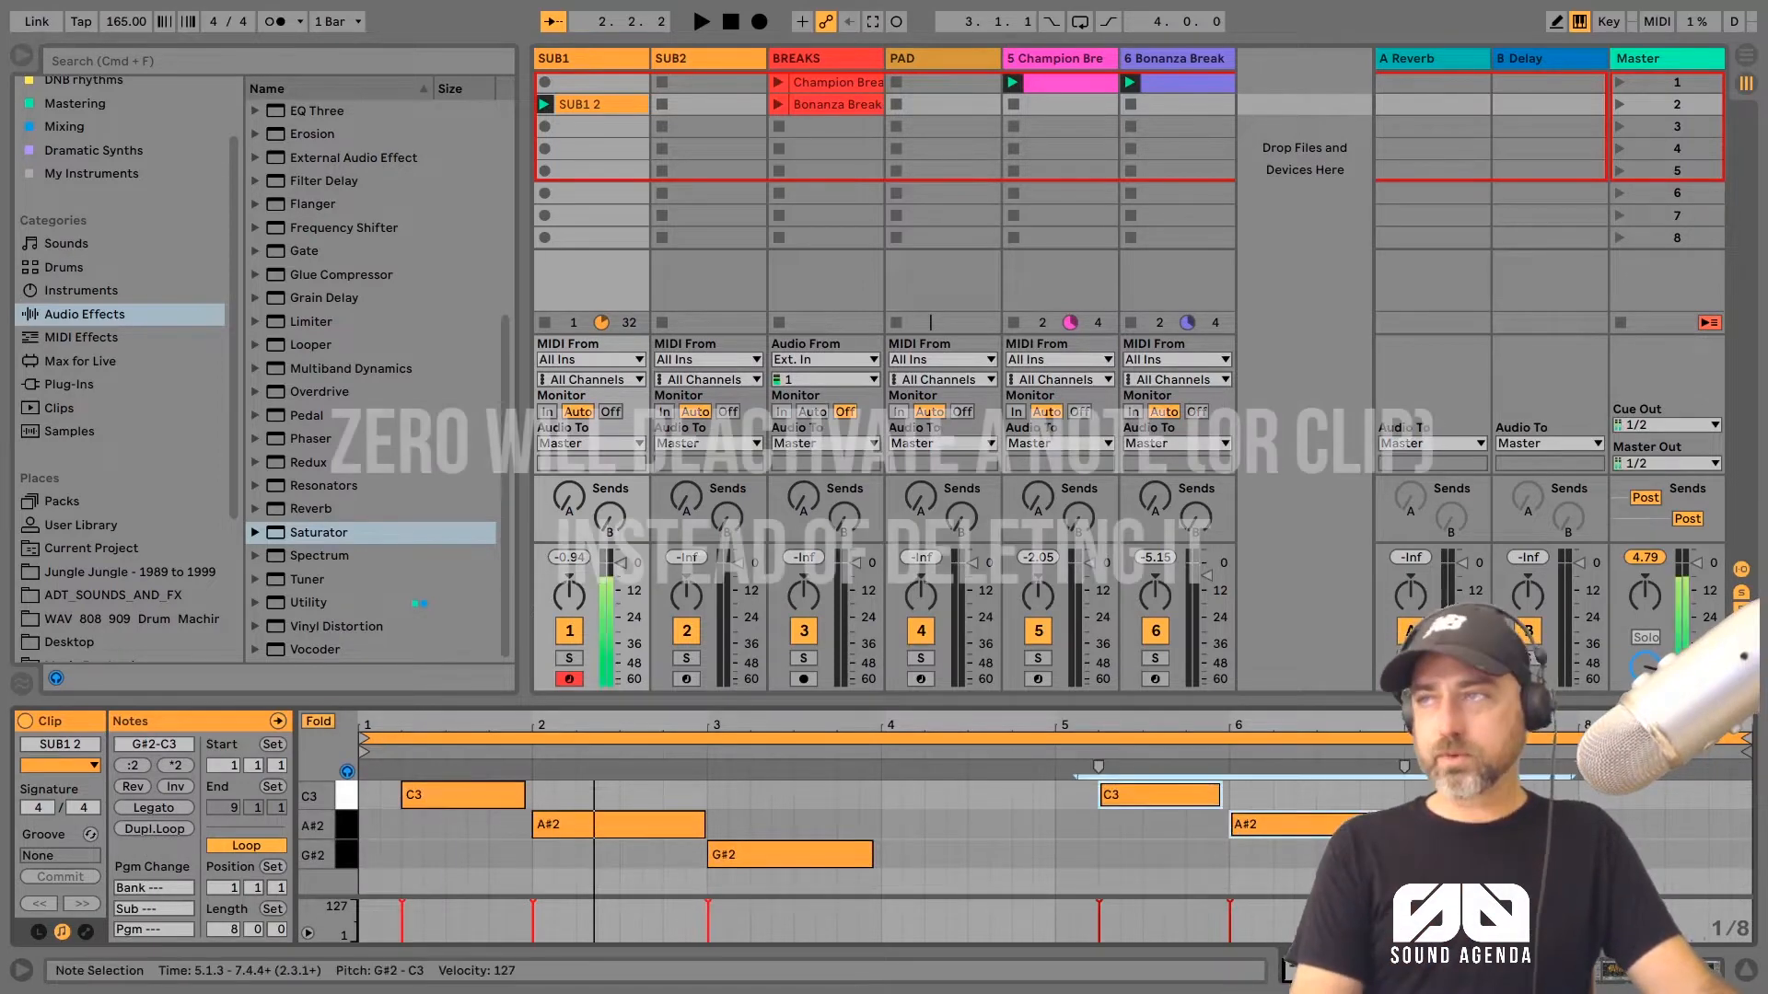
pyautogui.press('0')
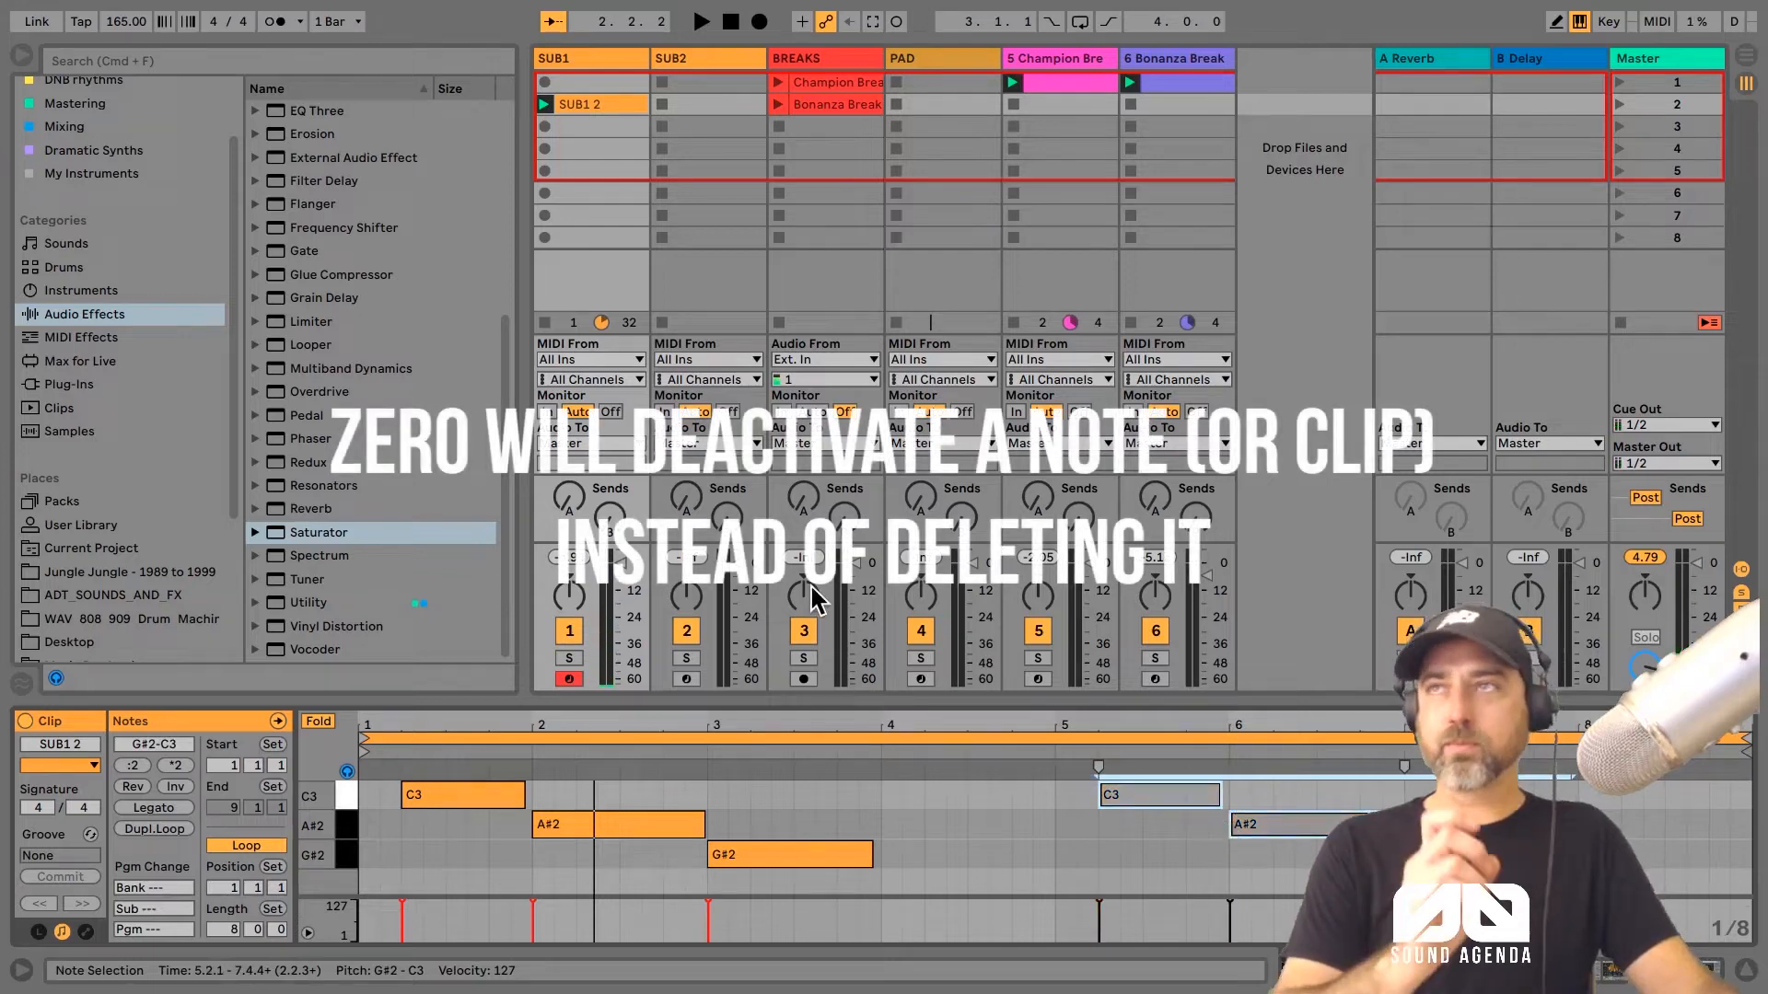
# Step: Copy the SUB1 bass clip into the second clip slot of the SUB2 track
pyautogui.click(616, 117)
pyautogui.click(612, 105)
pyautogui.rightClick(610, 103)
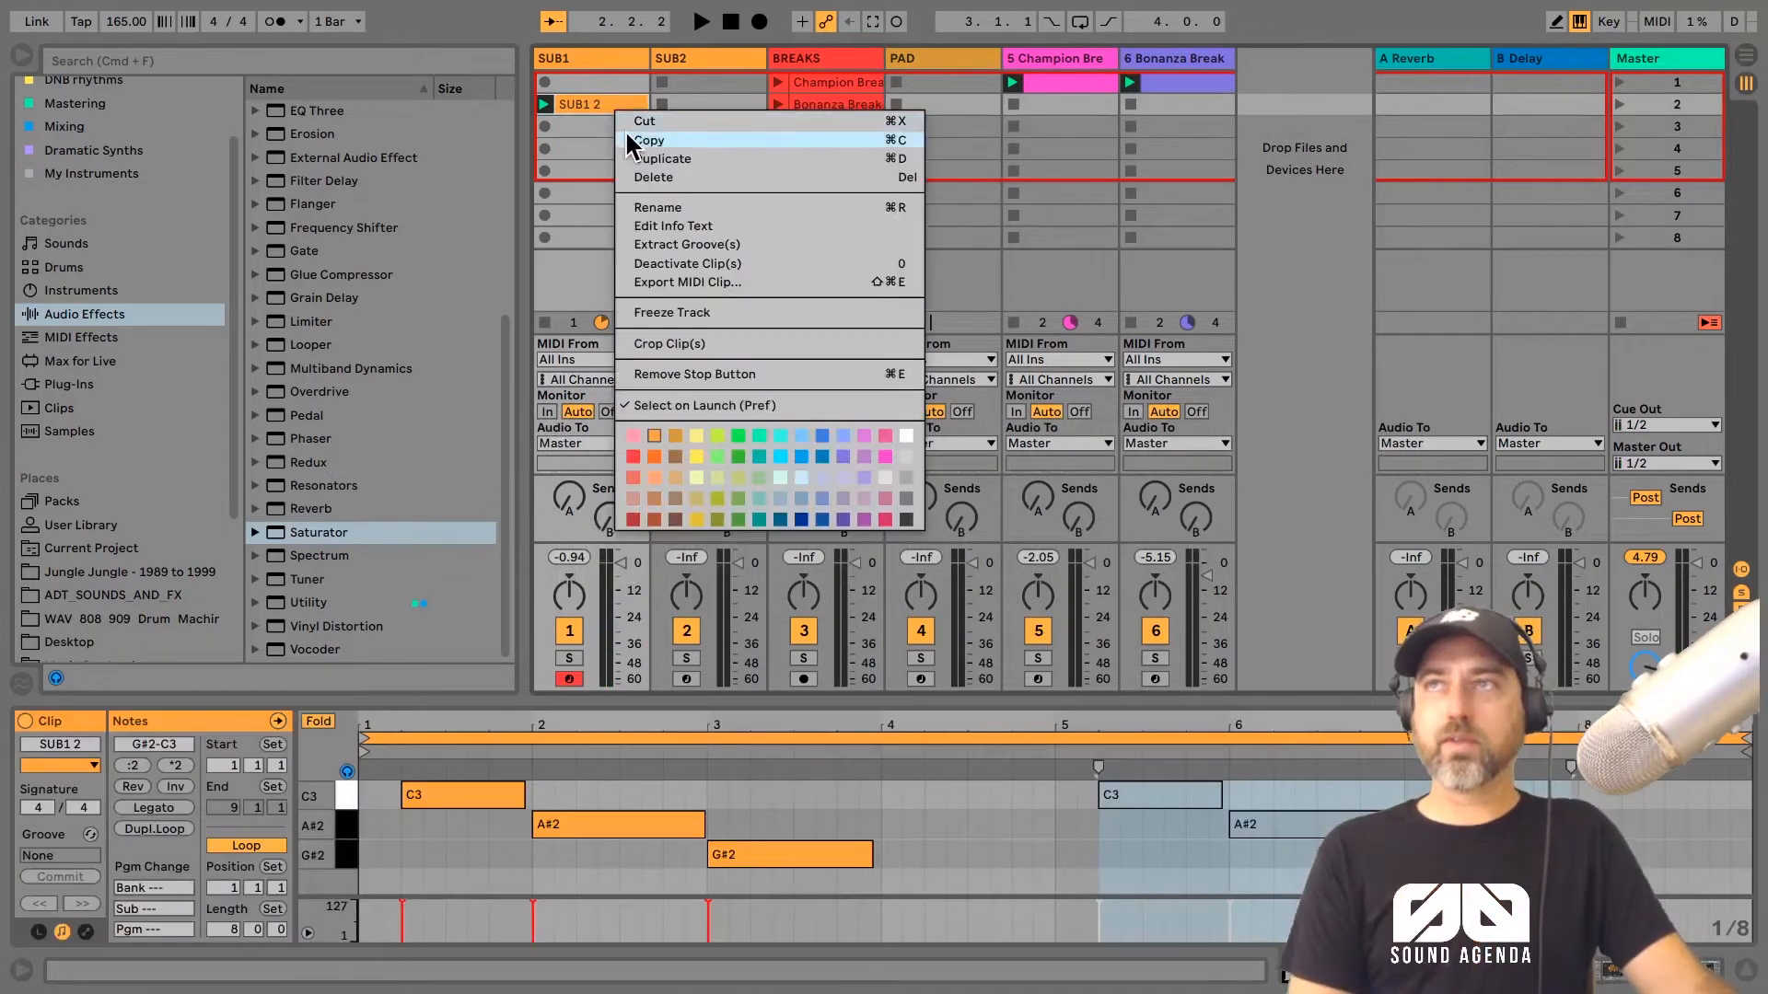
pyautogui.press('Escape')
pyautogui.rightClick(669, 112)
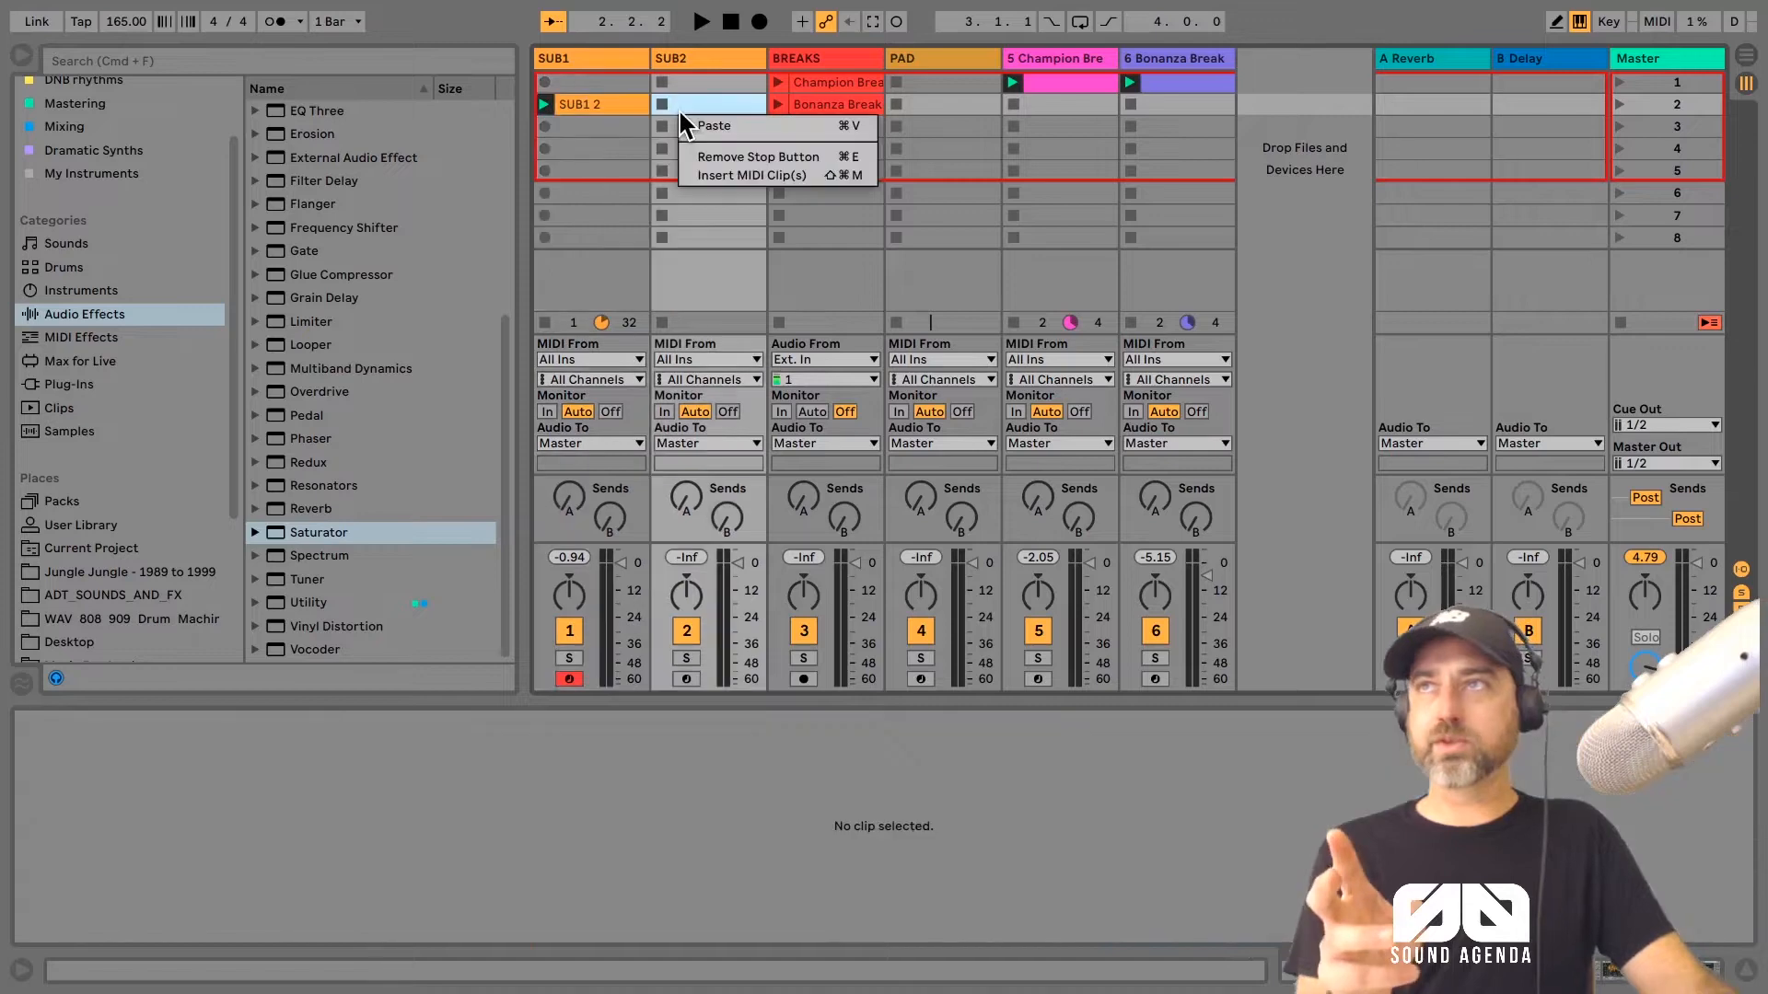
pyautogui.click(691, 121)
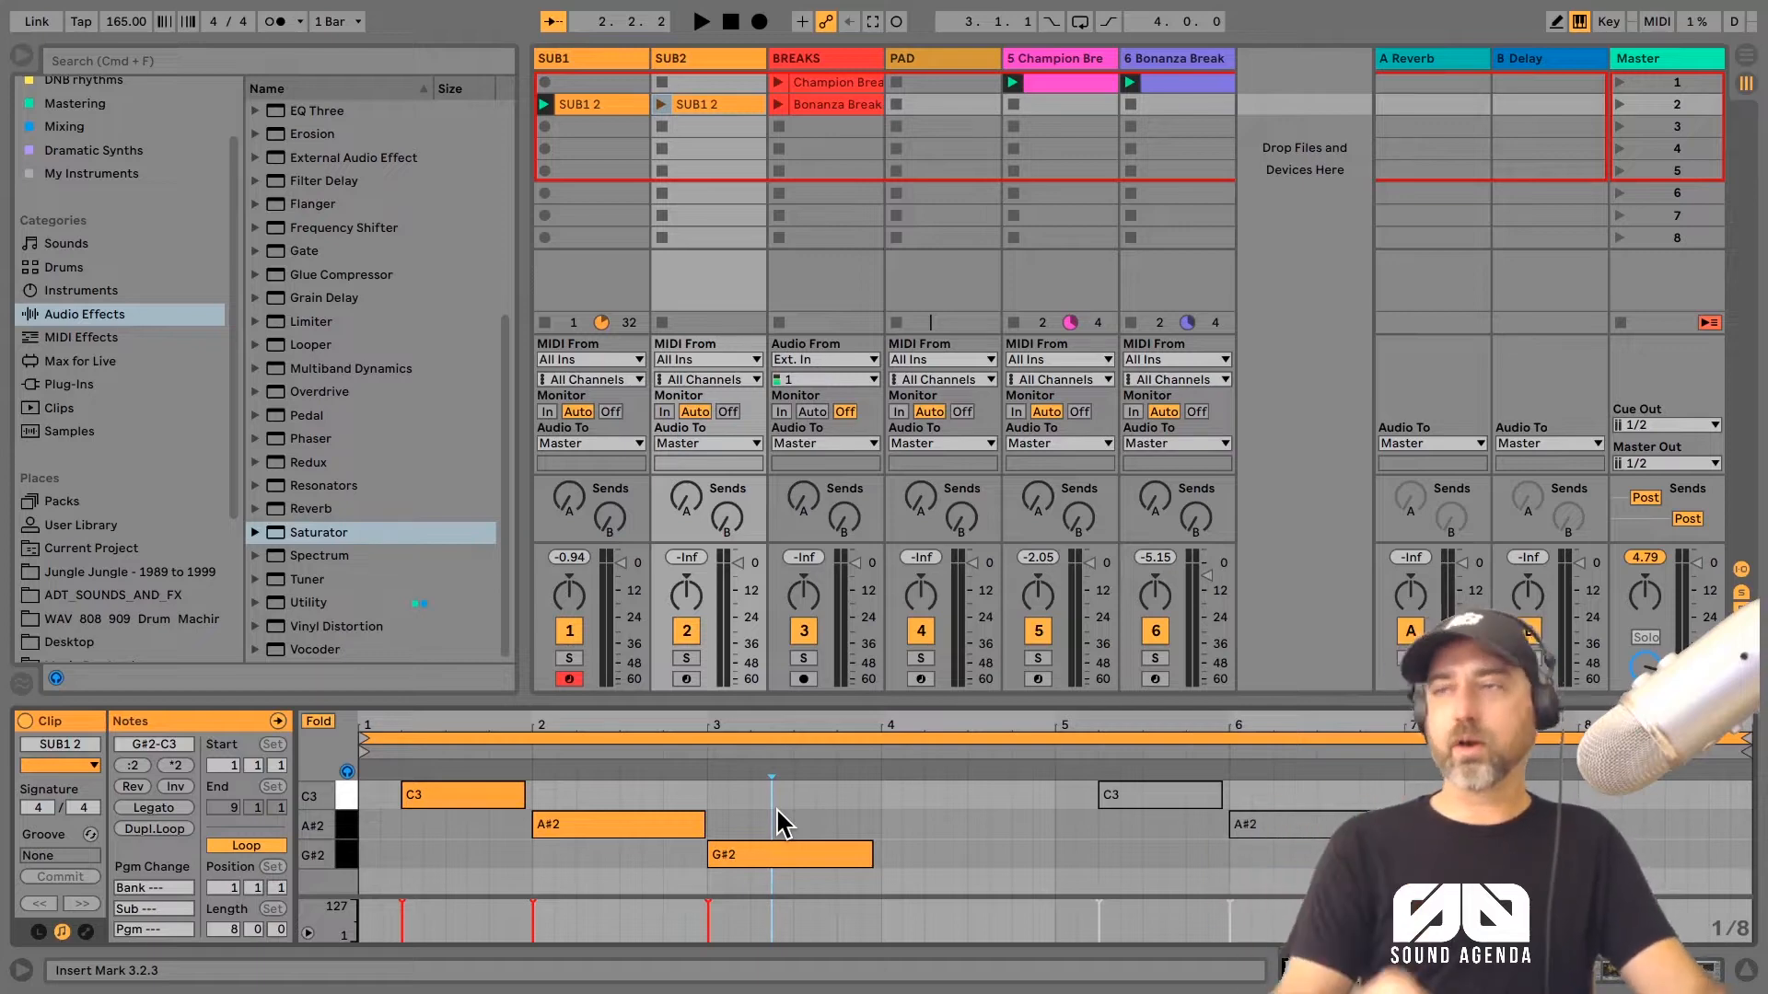
# Step: Reopen the SUB1 clip in the second slot to show its notes
pyautogui.moveTo(373, 757)
pyautogui.mouseDown()
pyautogui.moveTo(1070, 754)
pyautogui.moveTo(364, 744)
pyautogui.mouseUp()
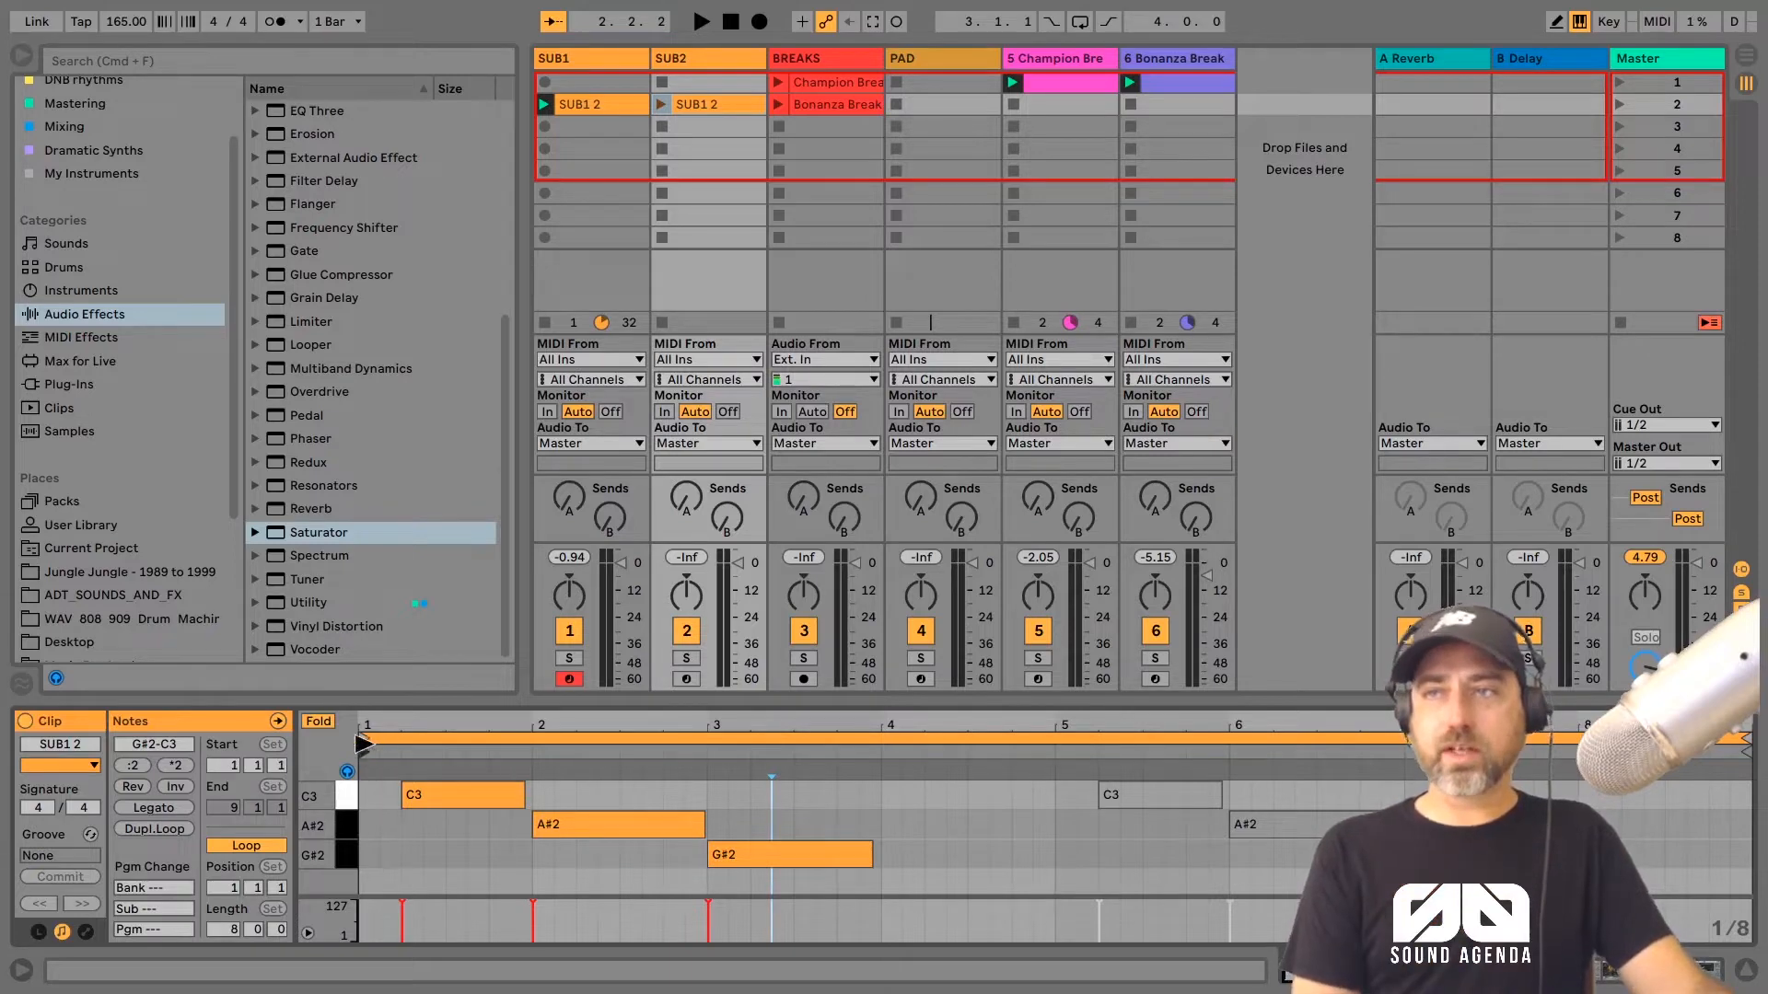
pyautogui.click(619, 103)
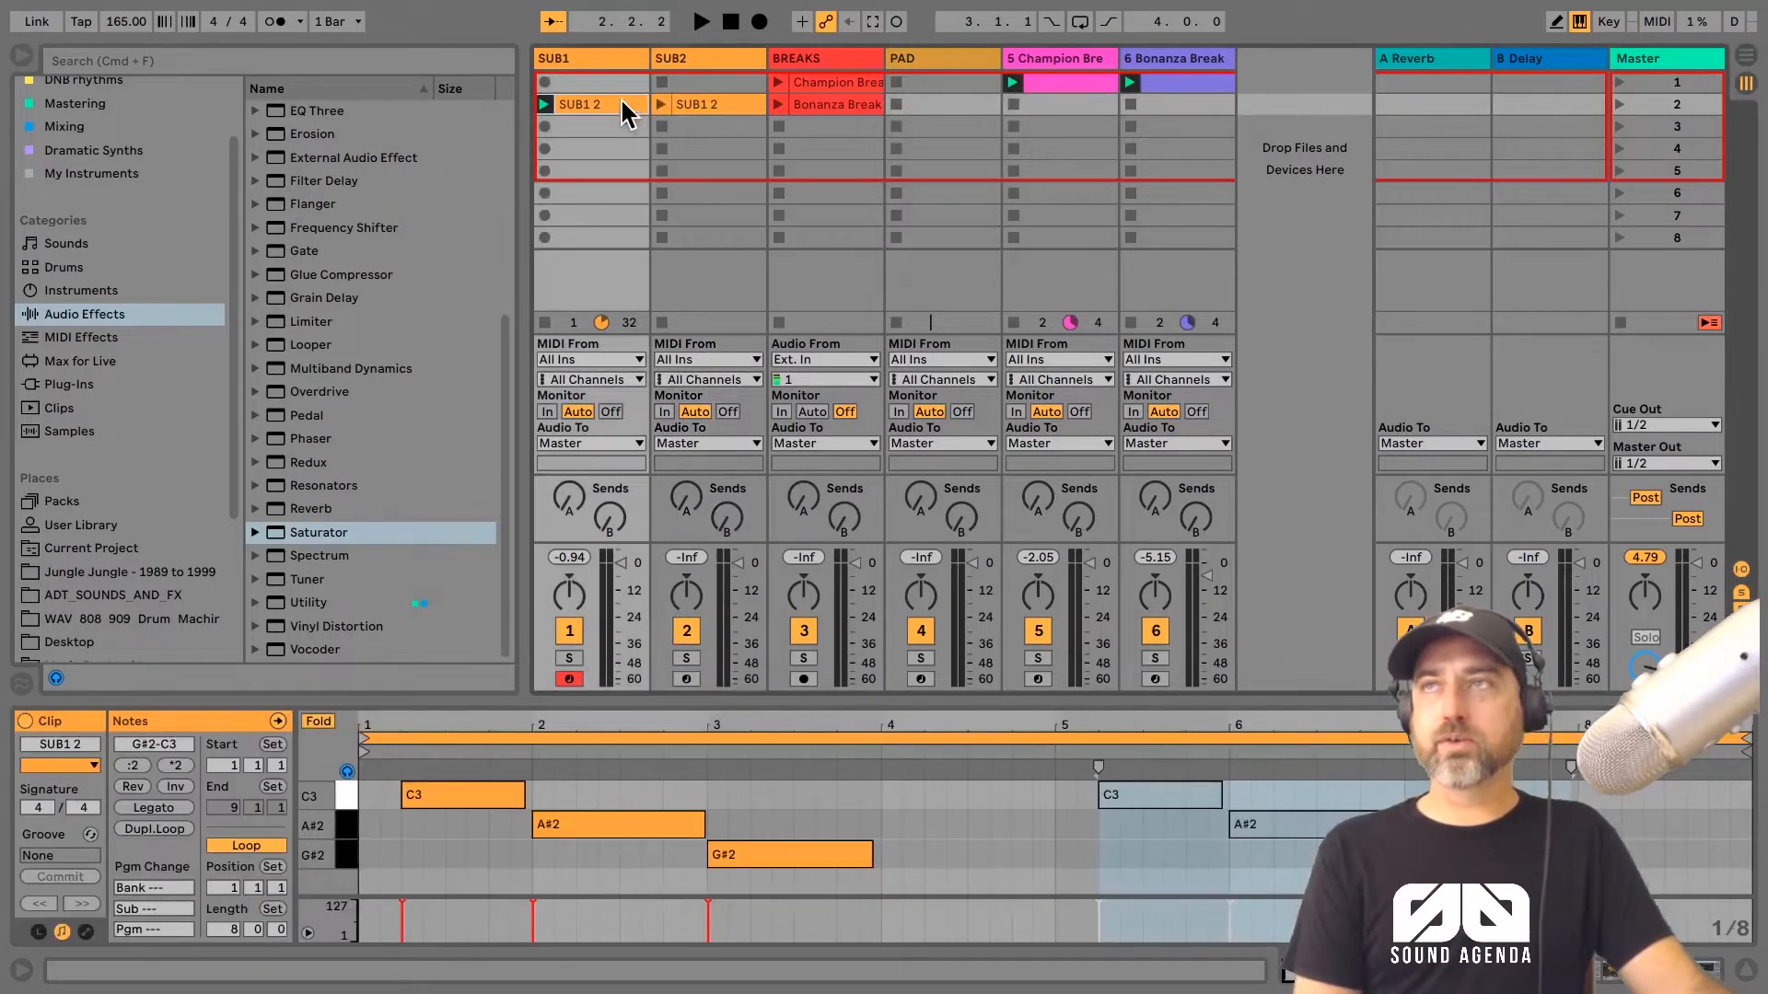
# Step: In the SUB2 track's bass clip, deactivate the notes in the first four bars and reactivate those in the last four
pyautogui.click(720, 103)
pyautogui.click(772, 798)
pyautogui.moveTo(901, 871); pyautogui.dragTo(471, 762)
pyautogui.press('0')
pyautogui.moveTo(1080, 797); pyautogui.dragTo(1474, 879)
pyautogui.press('0')
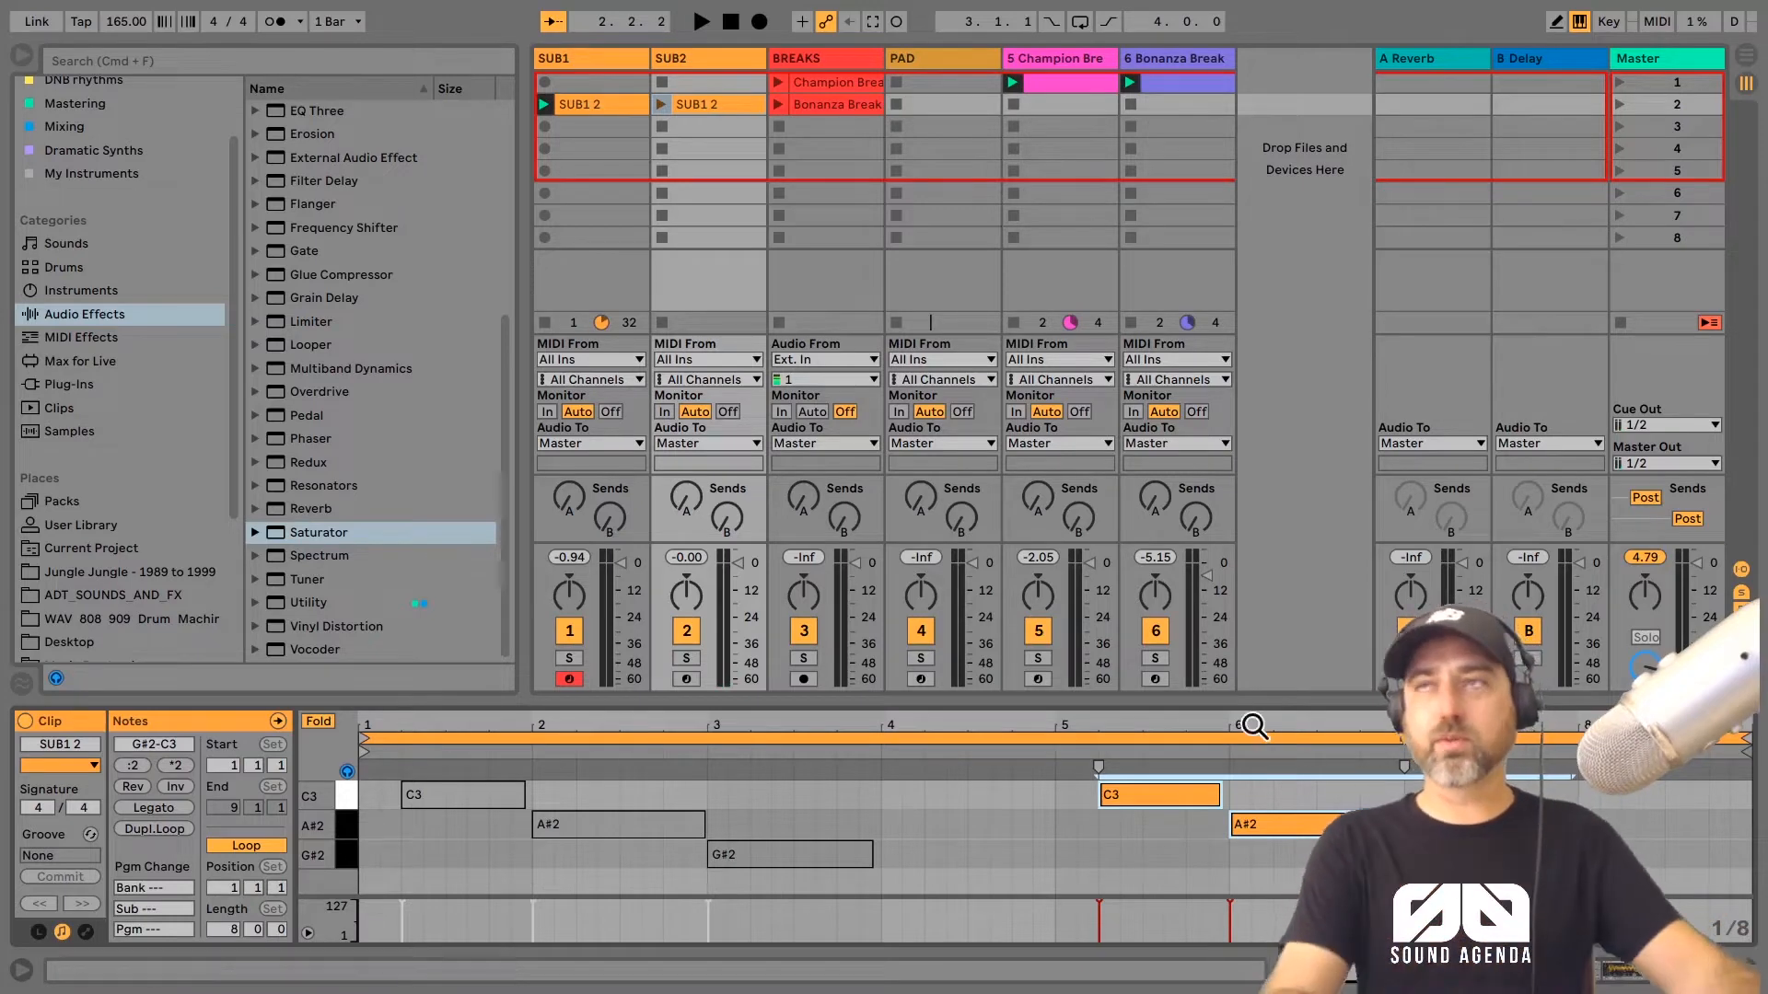
# Step: Launch the SUB2 clip alongside the SUB1 clip and listen to the alternating bassline before stopping playback
pyautogui.click(723, 106)
pyautogui.press('Return')
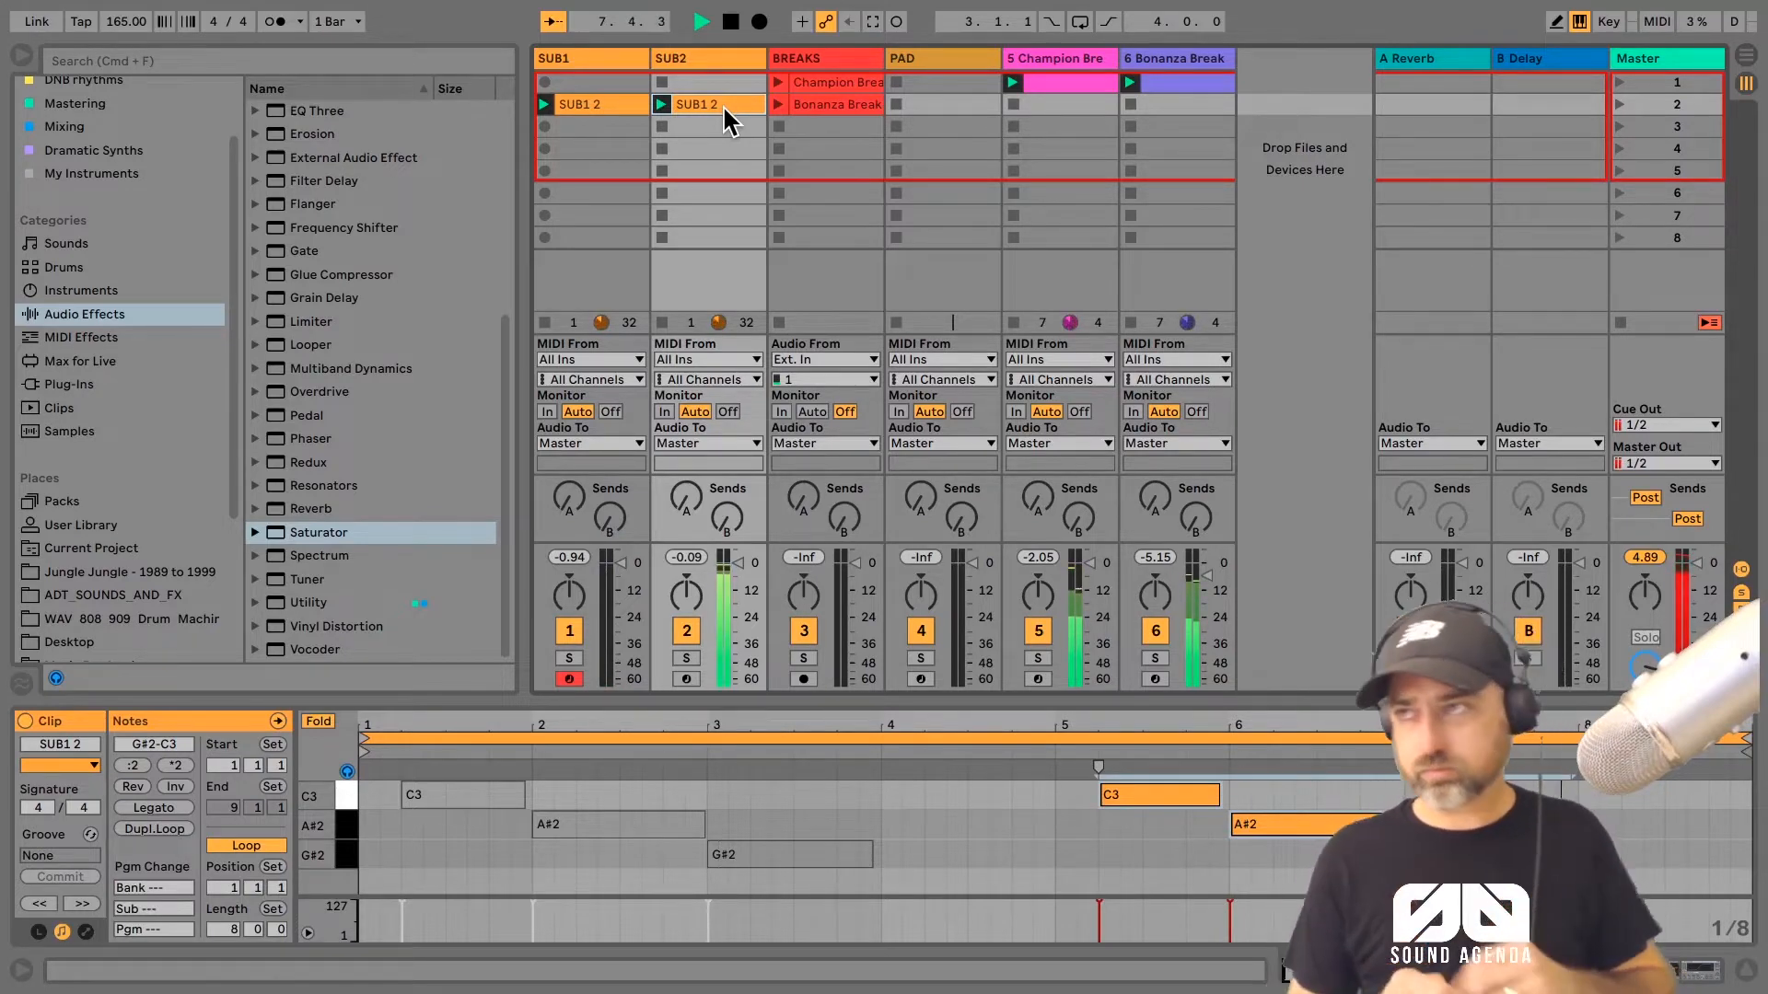
pyautogui.press('space')
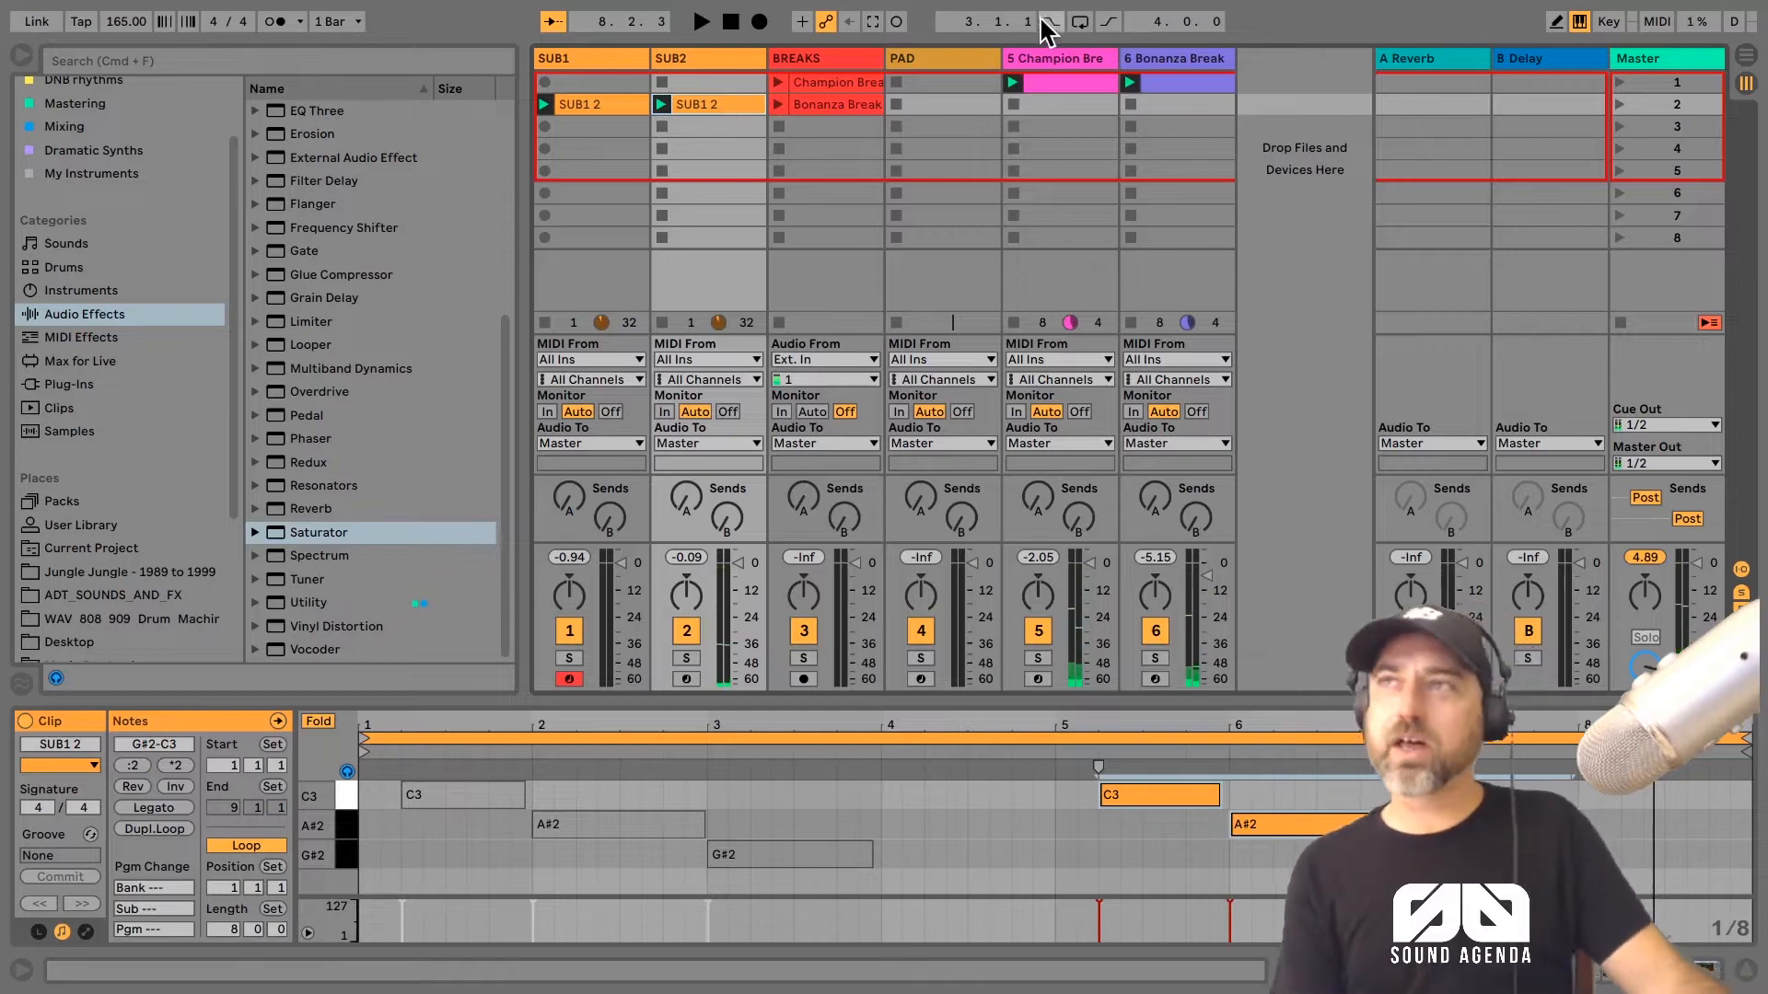
# Step: Arm the SUB2 track and move the start point of its Walk Bass sample inward
pyautogui.click(699, 57)
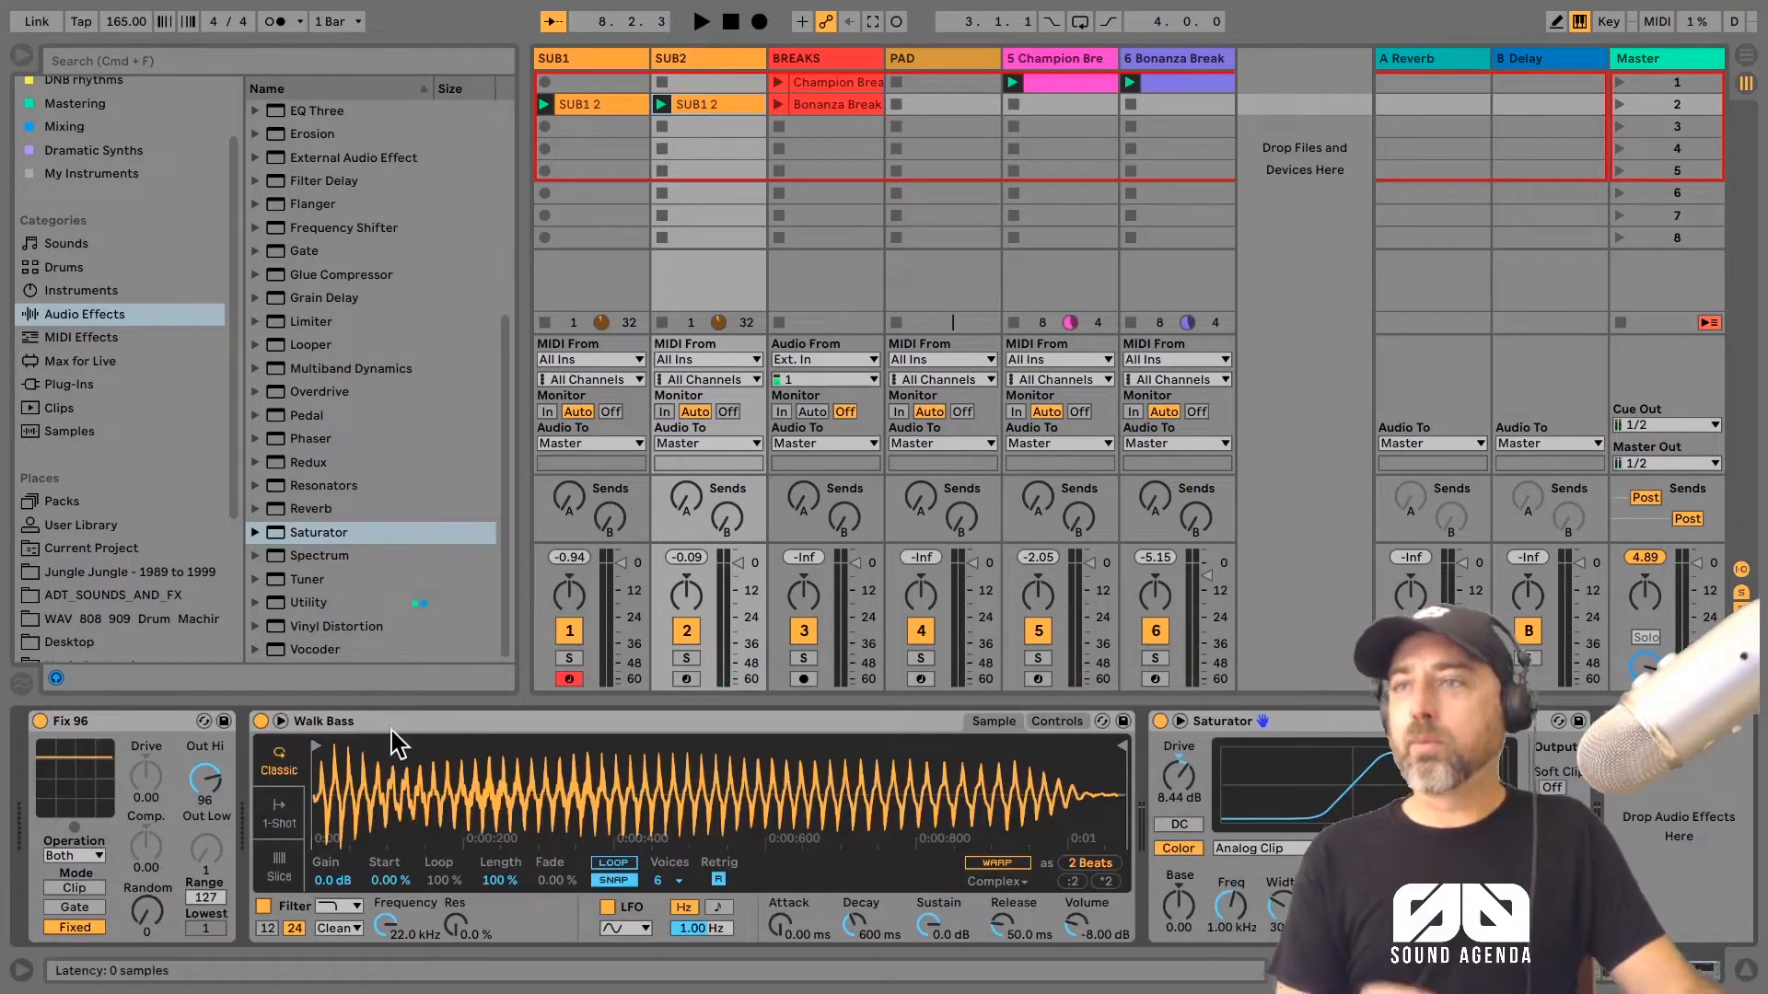
pyautogui.click(686, 678)
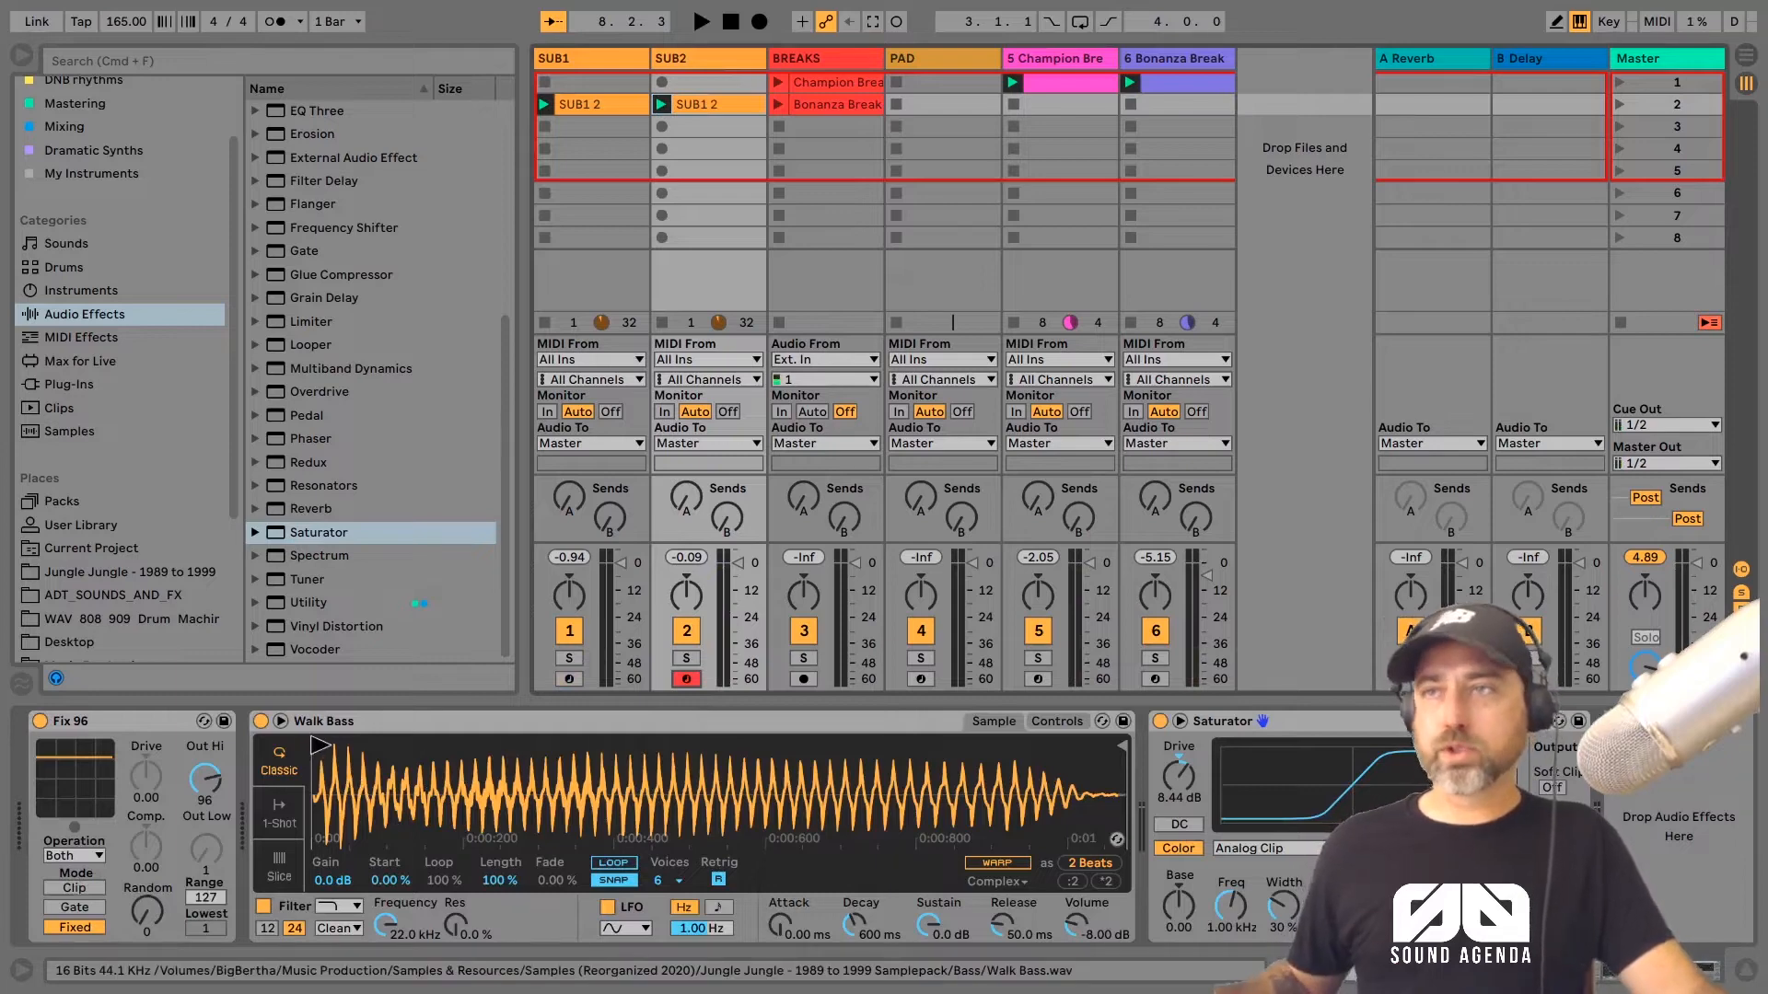
pyautogui.moveTo(320, 744); pyautogui.dragTo(430, 746)
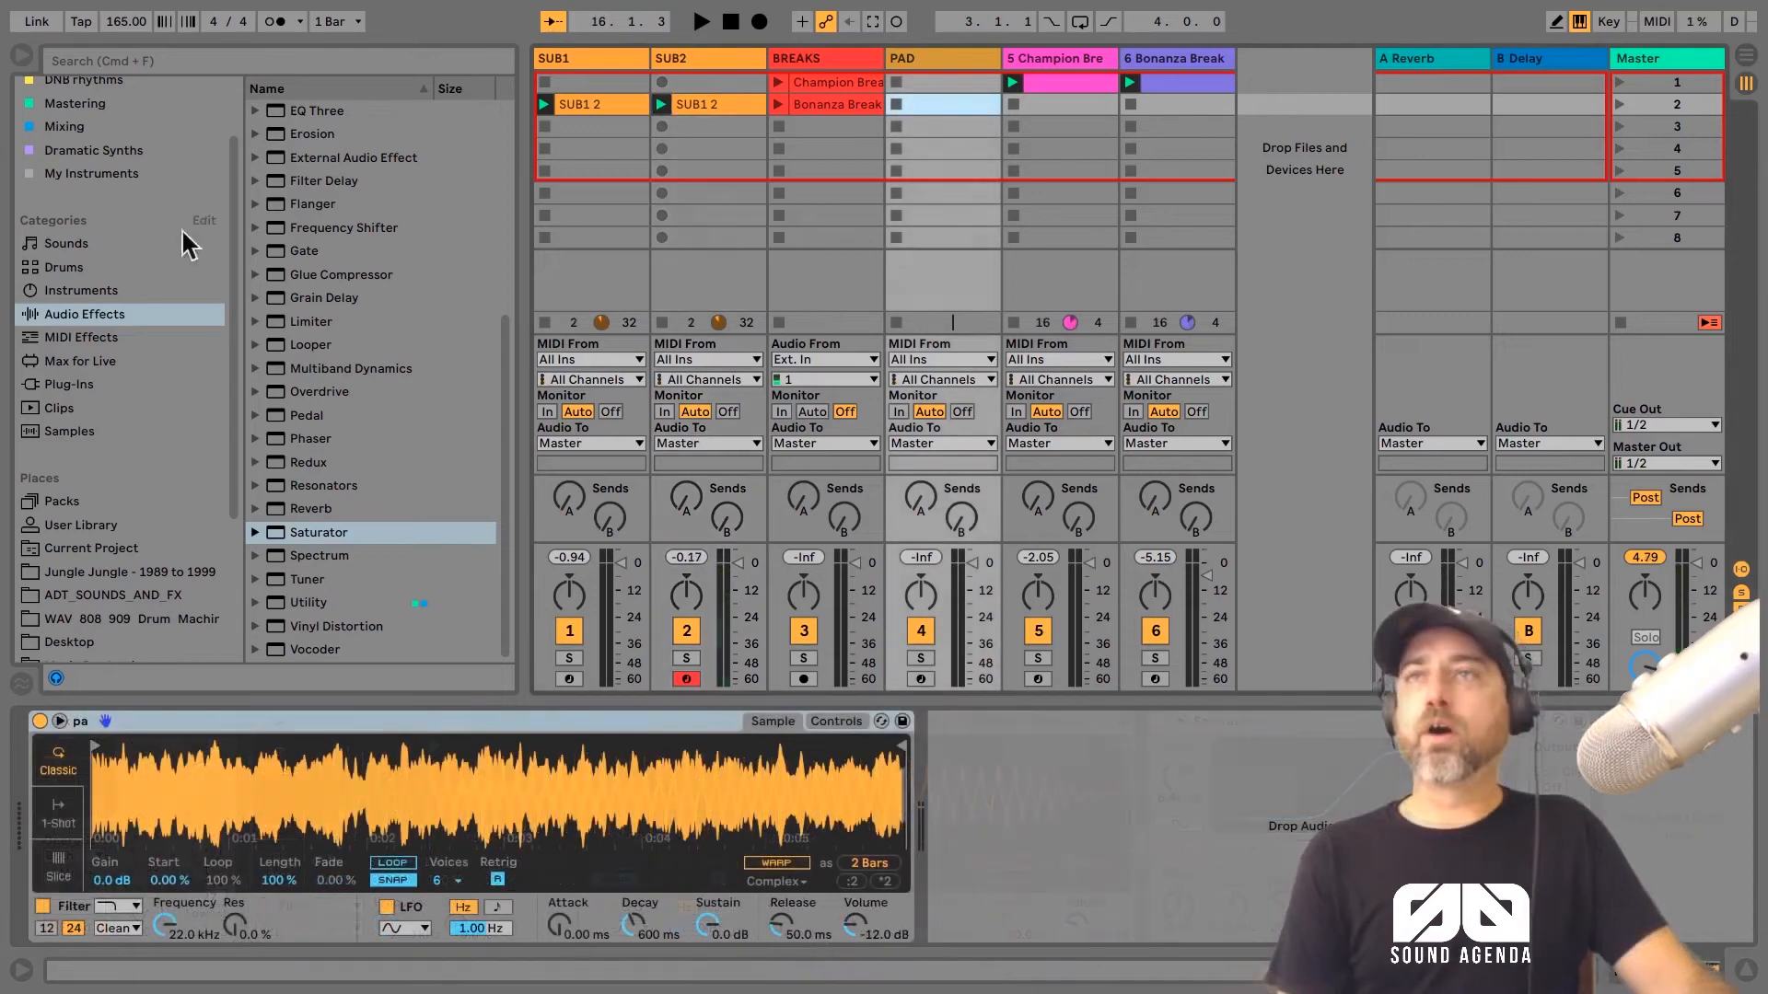
# Step: Arm the PAD track, limit its Simpler to 1 voice and play a few test notes
pyautogui.doubleClick(907, 58)
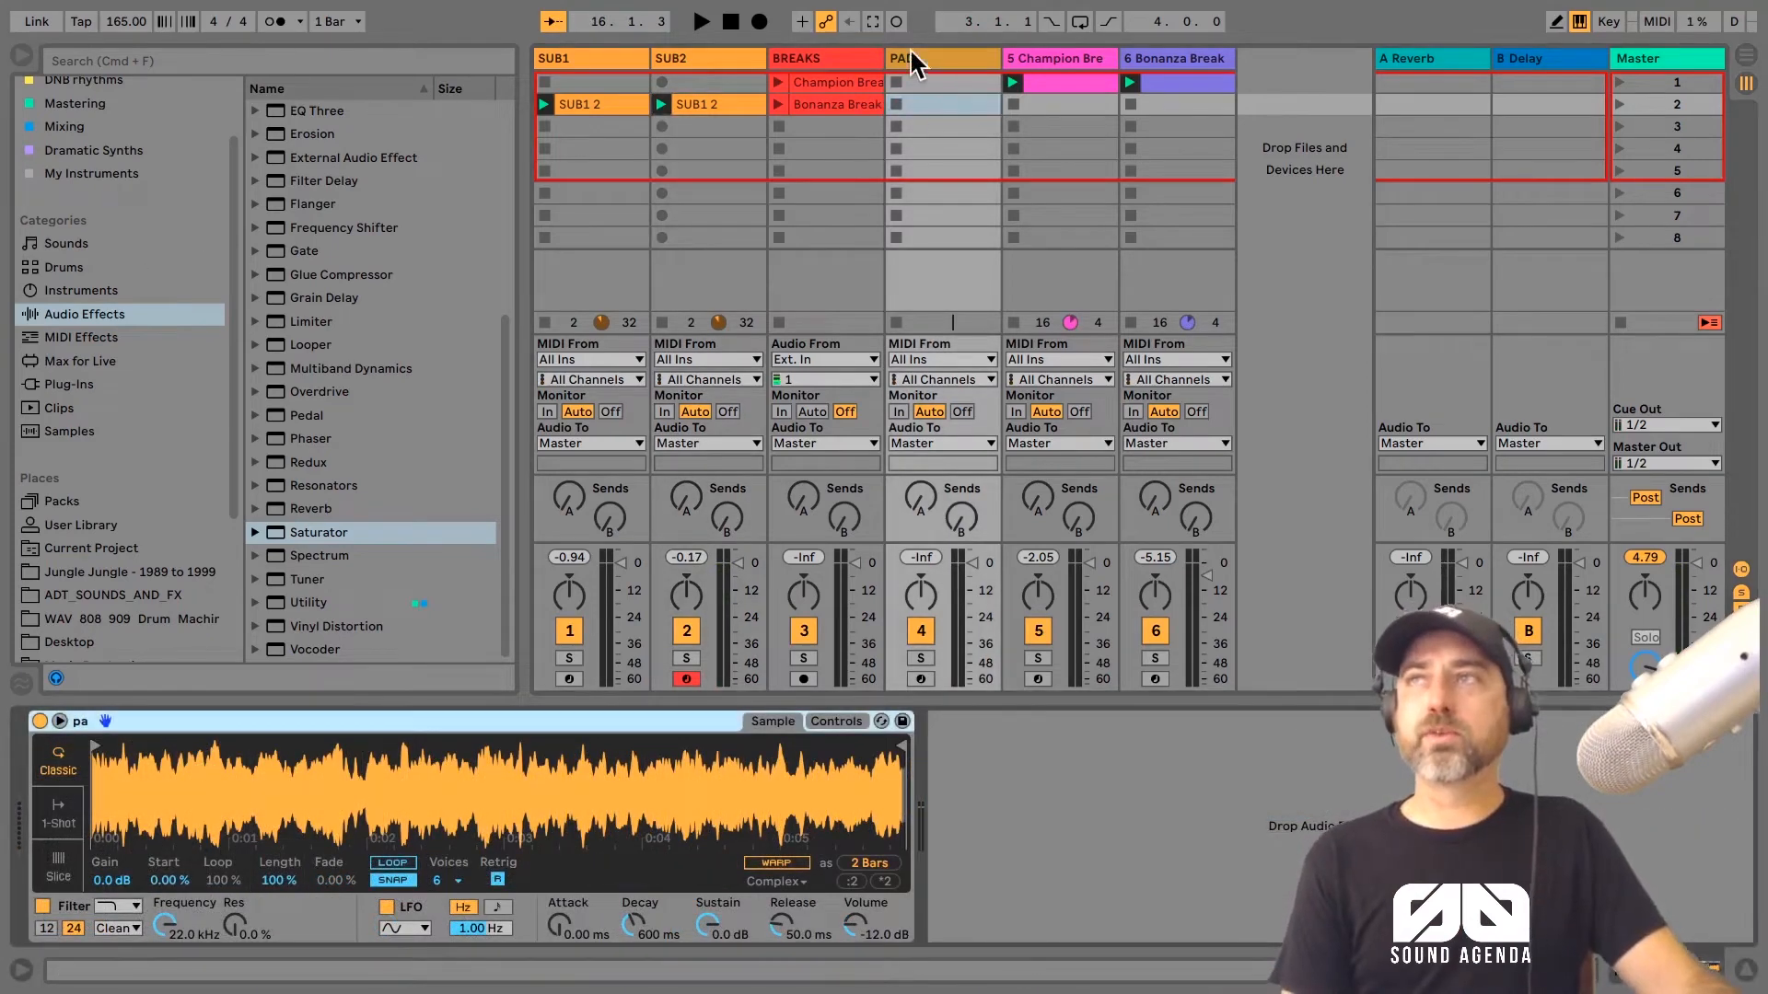
pyautogui.click(923, 680)
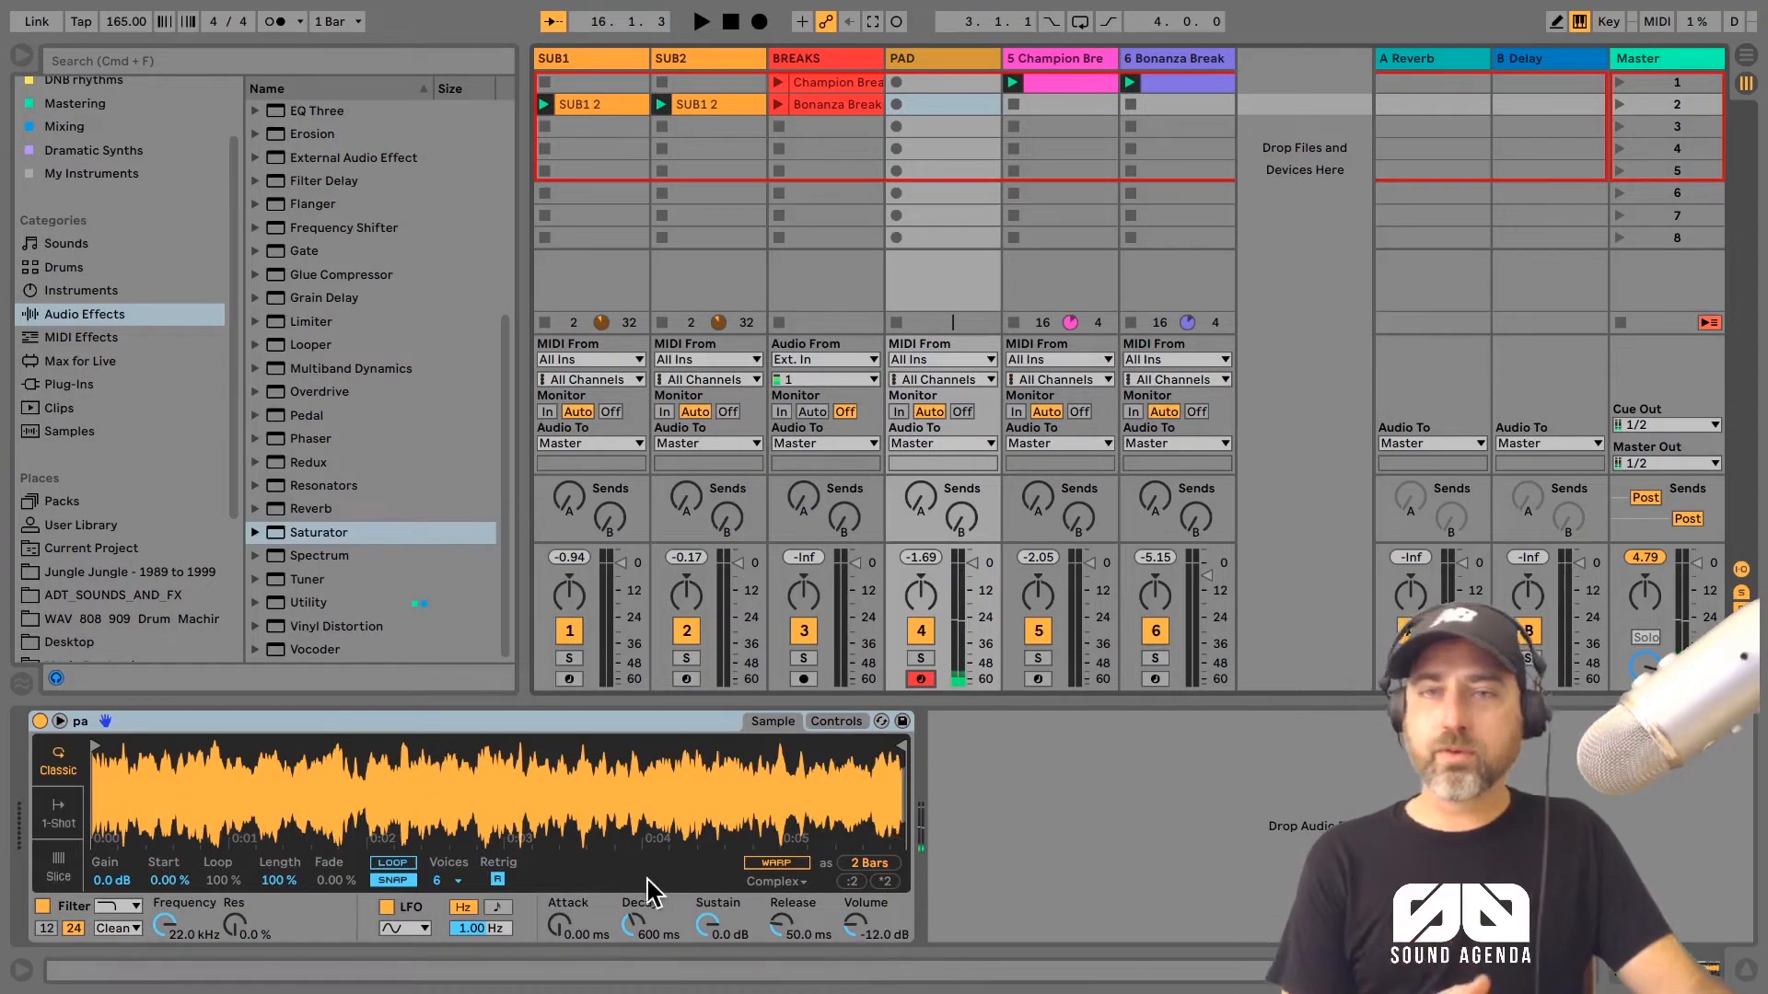
pyautogui.click(438, 880)
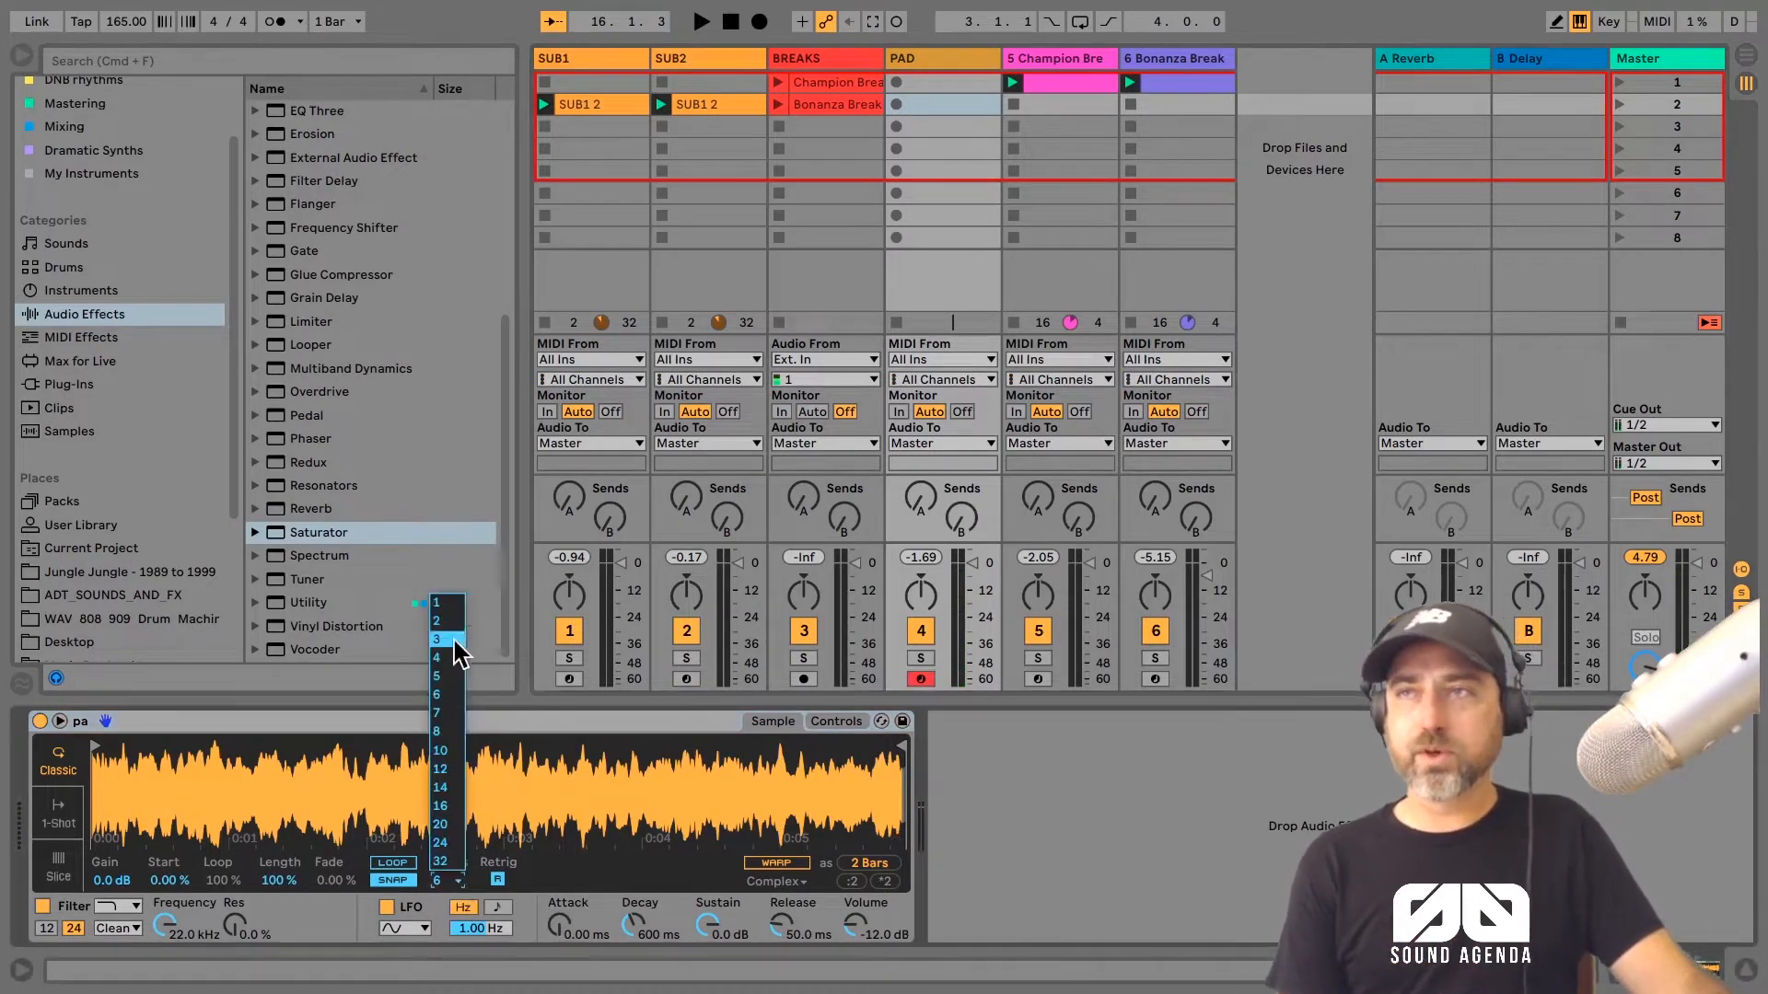
pyautogui.click(455, 605)
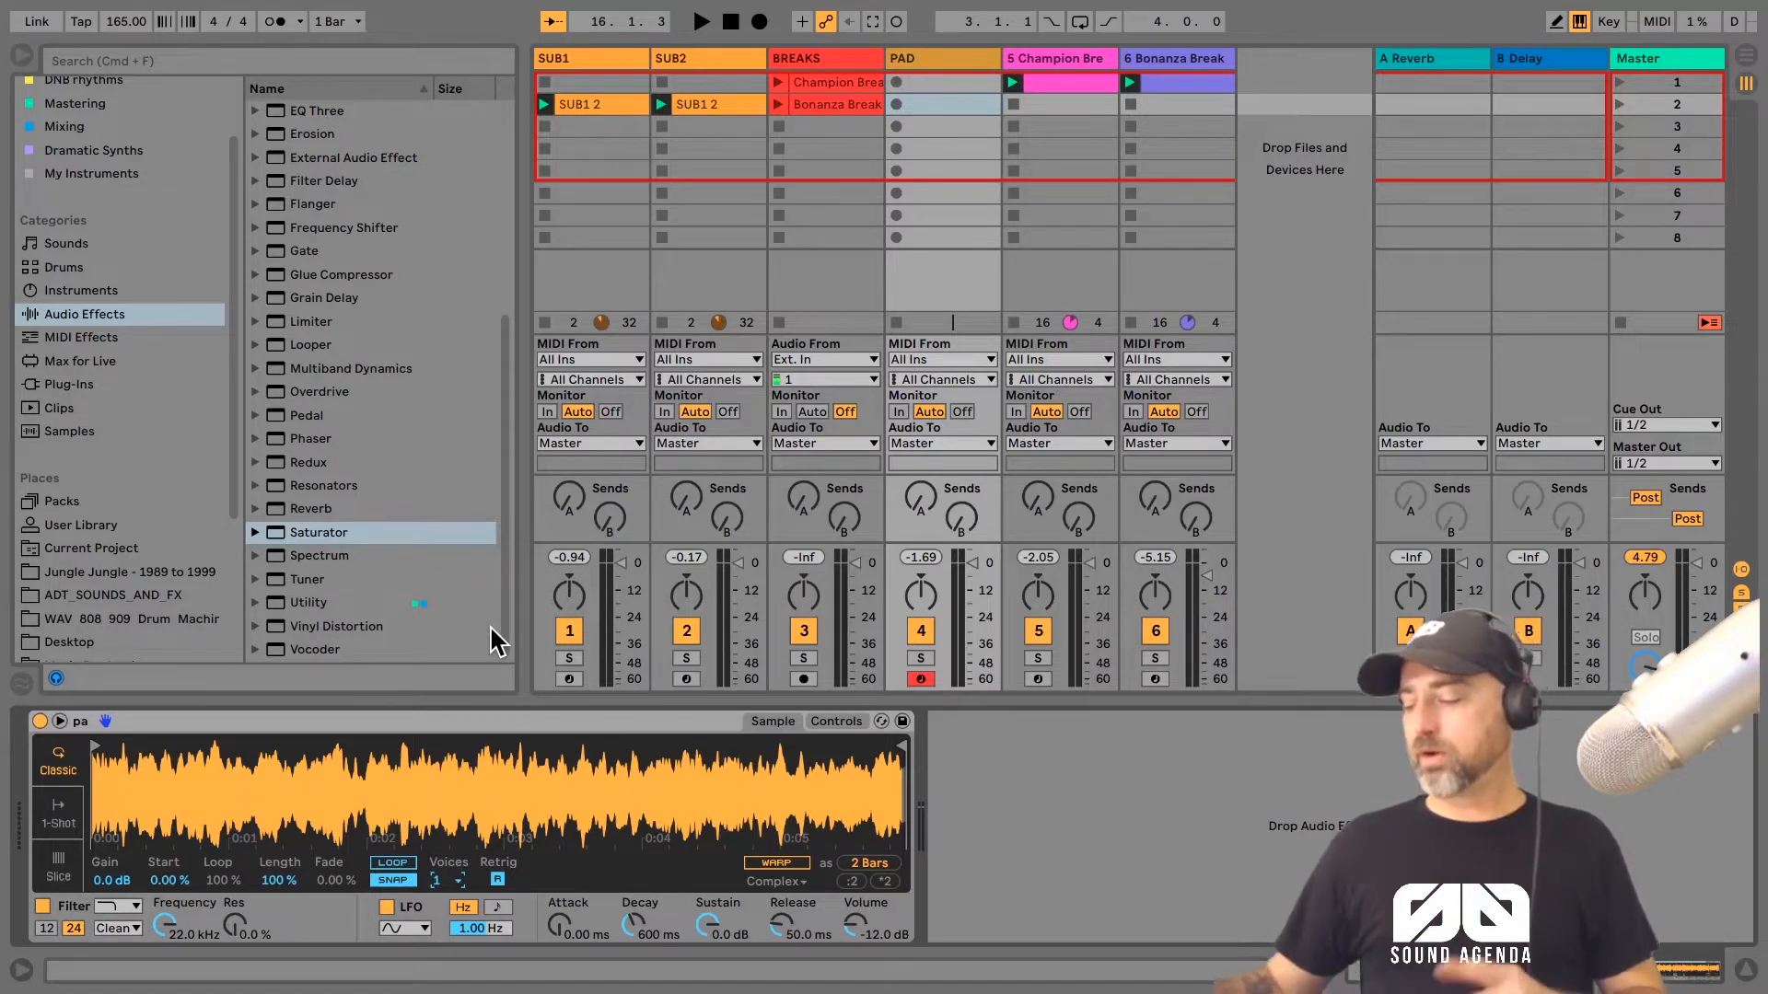
pyautogui.press('a')
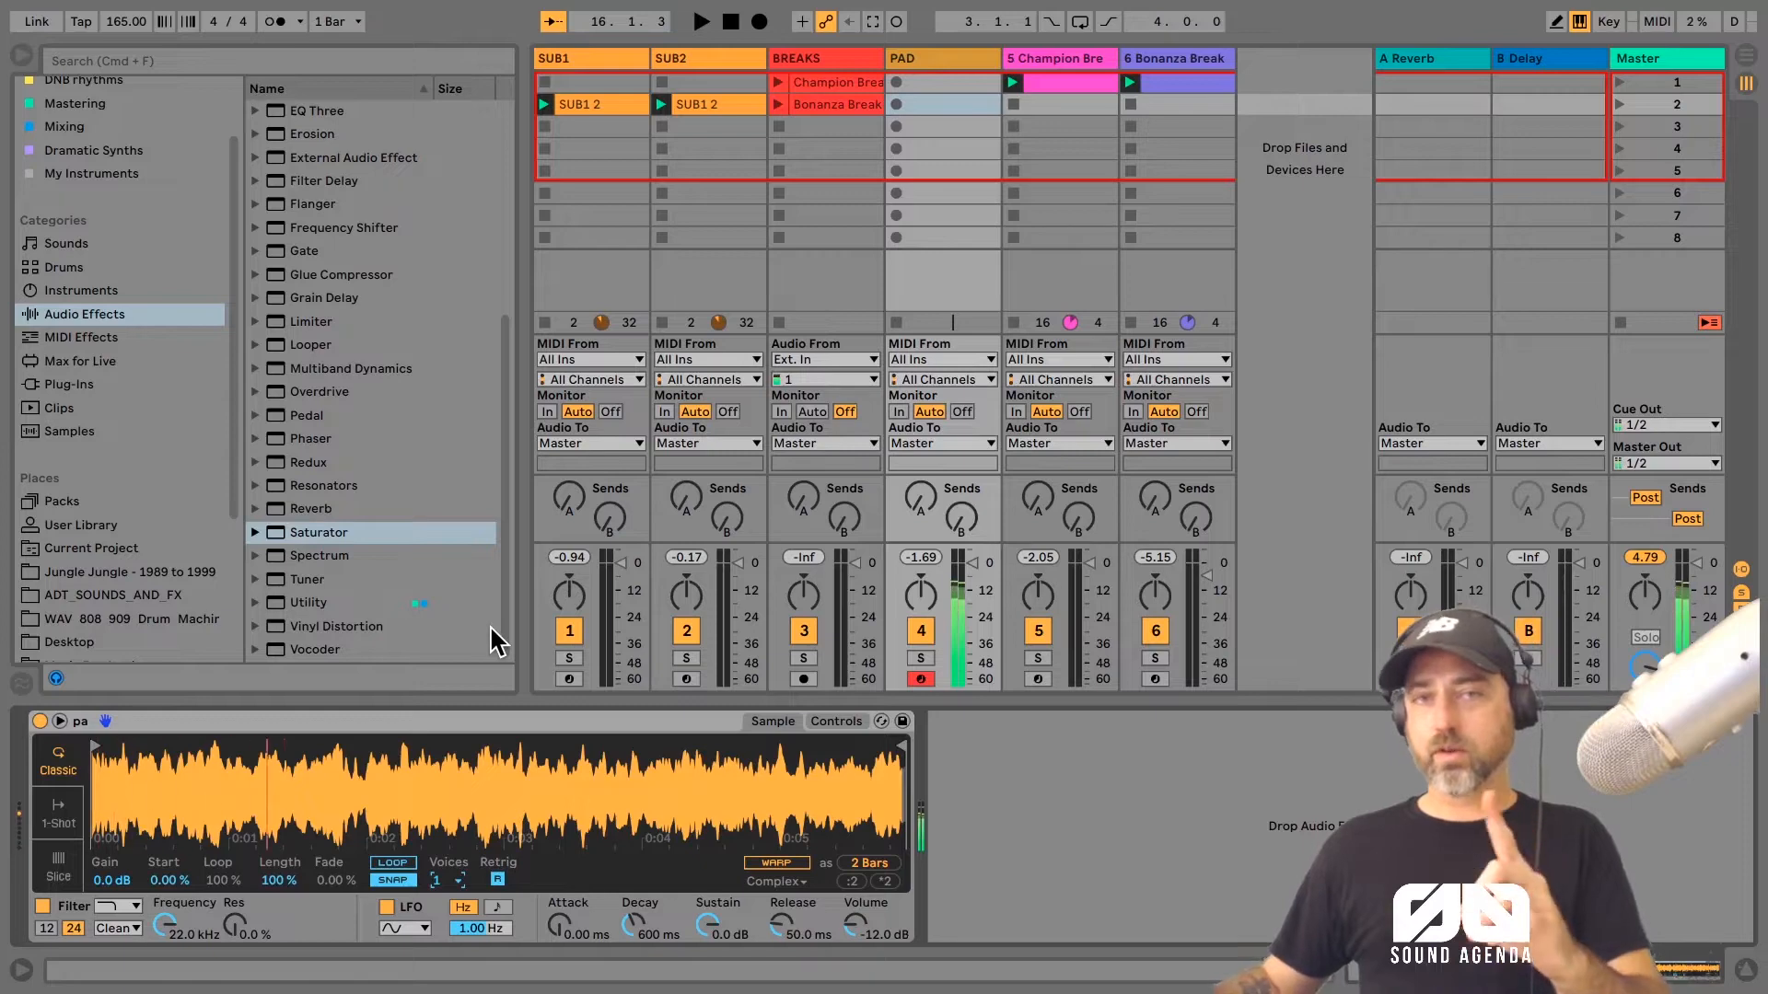
pyautogui.press('a')
pyautogui.press('a')
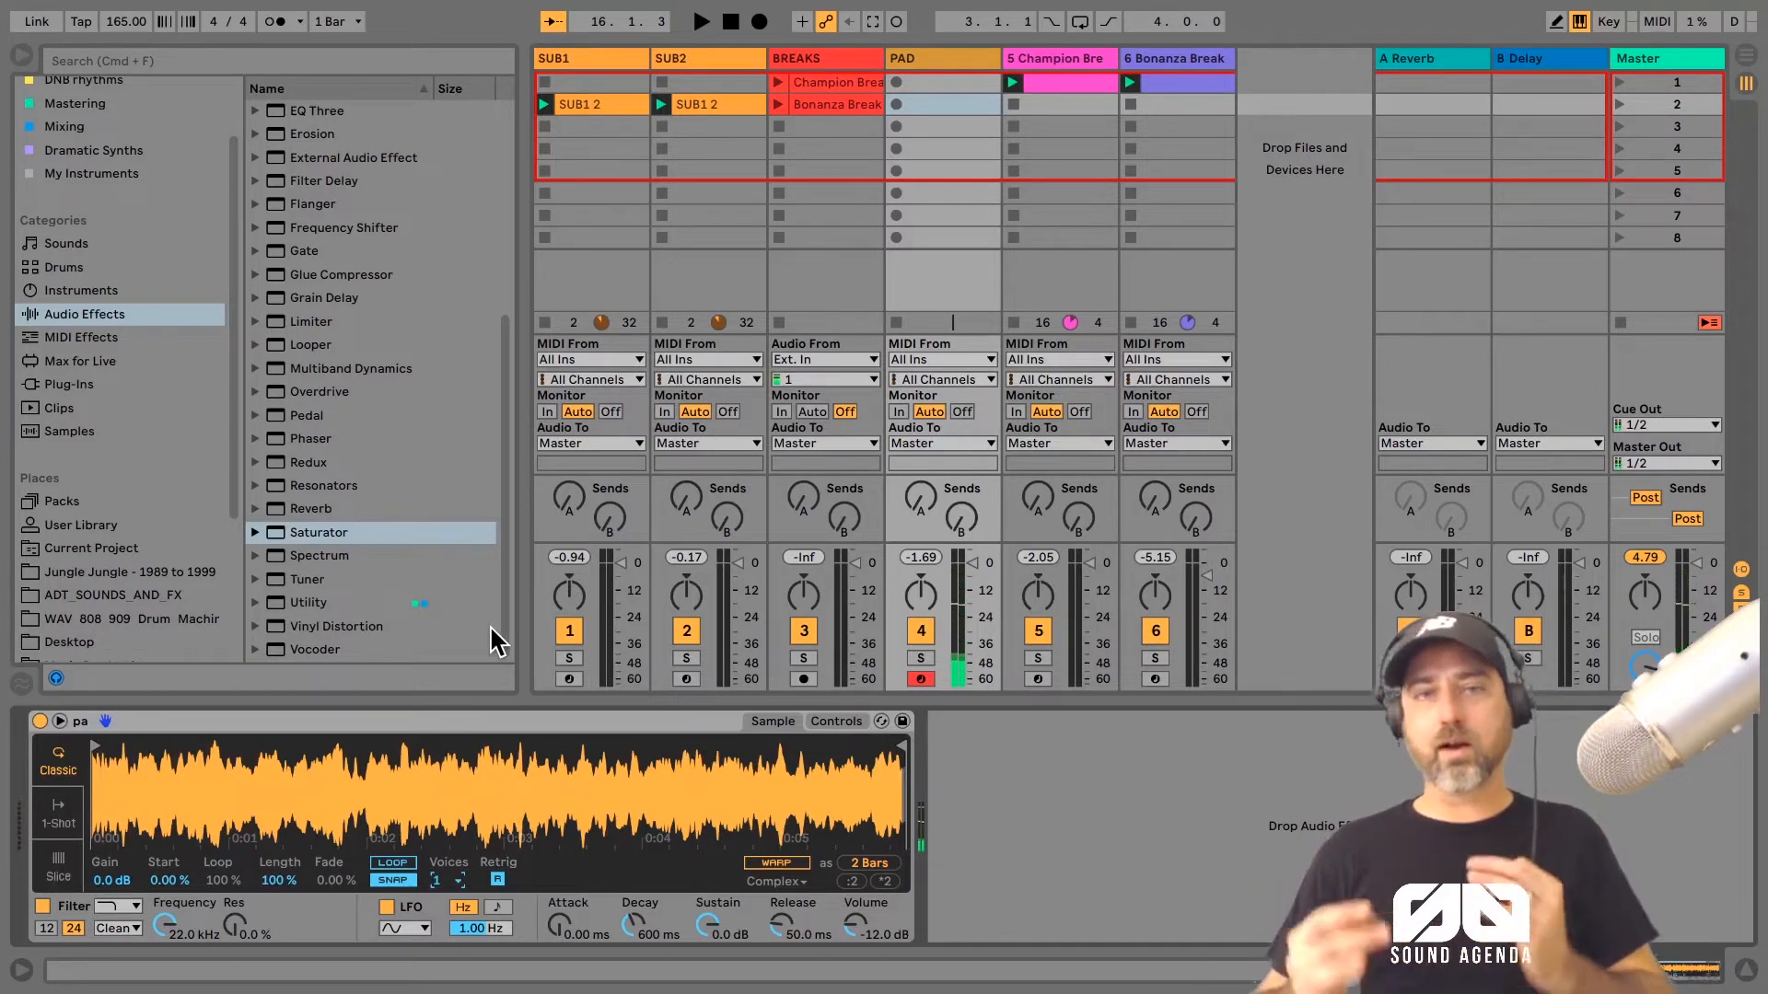
# Step: Set the pad Simpler's glide mode to Glide with a time of 300 ms
pyautogui.click(828, 722)
pyautogui.click(866, 867)
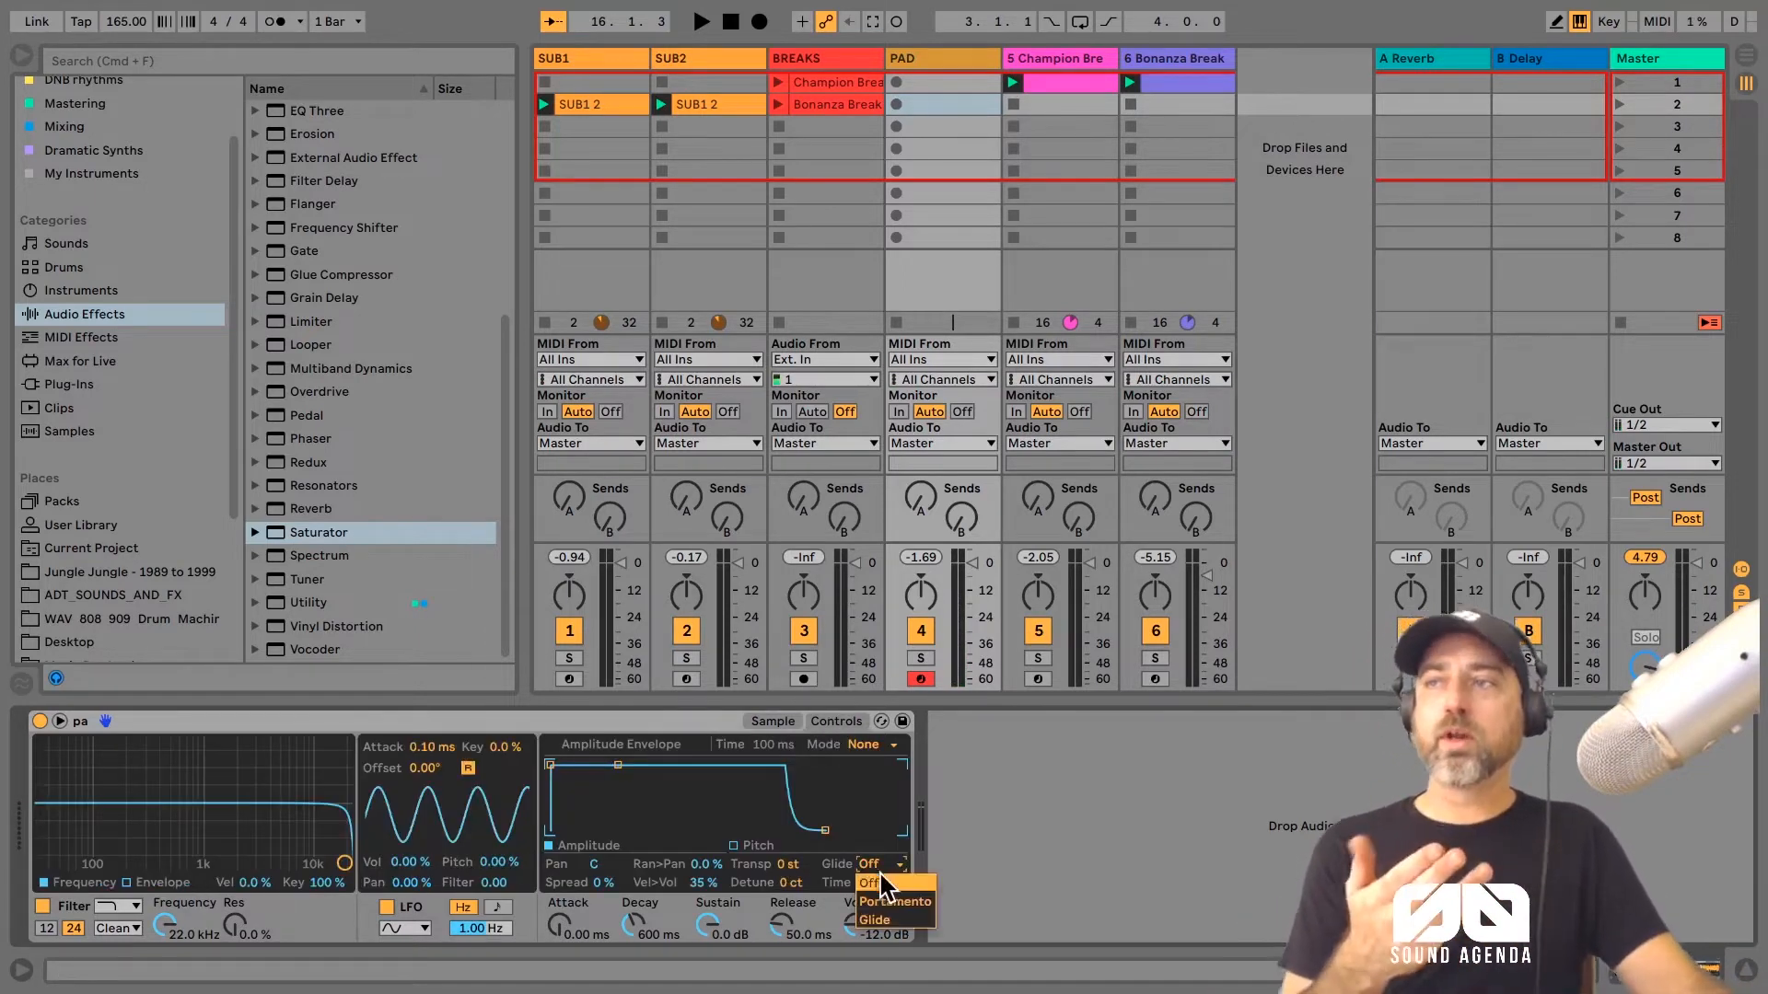
pyautogui.click(891, 930)
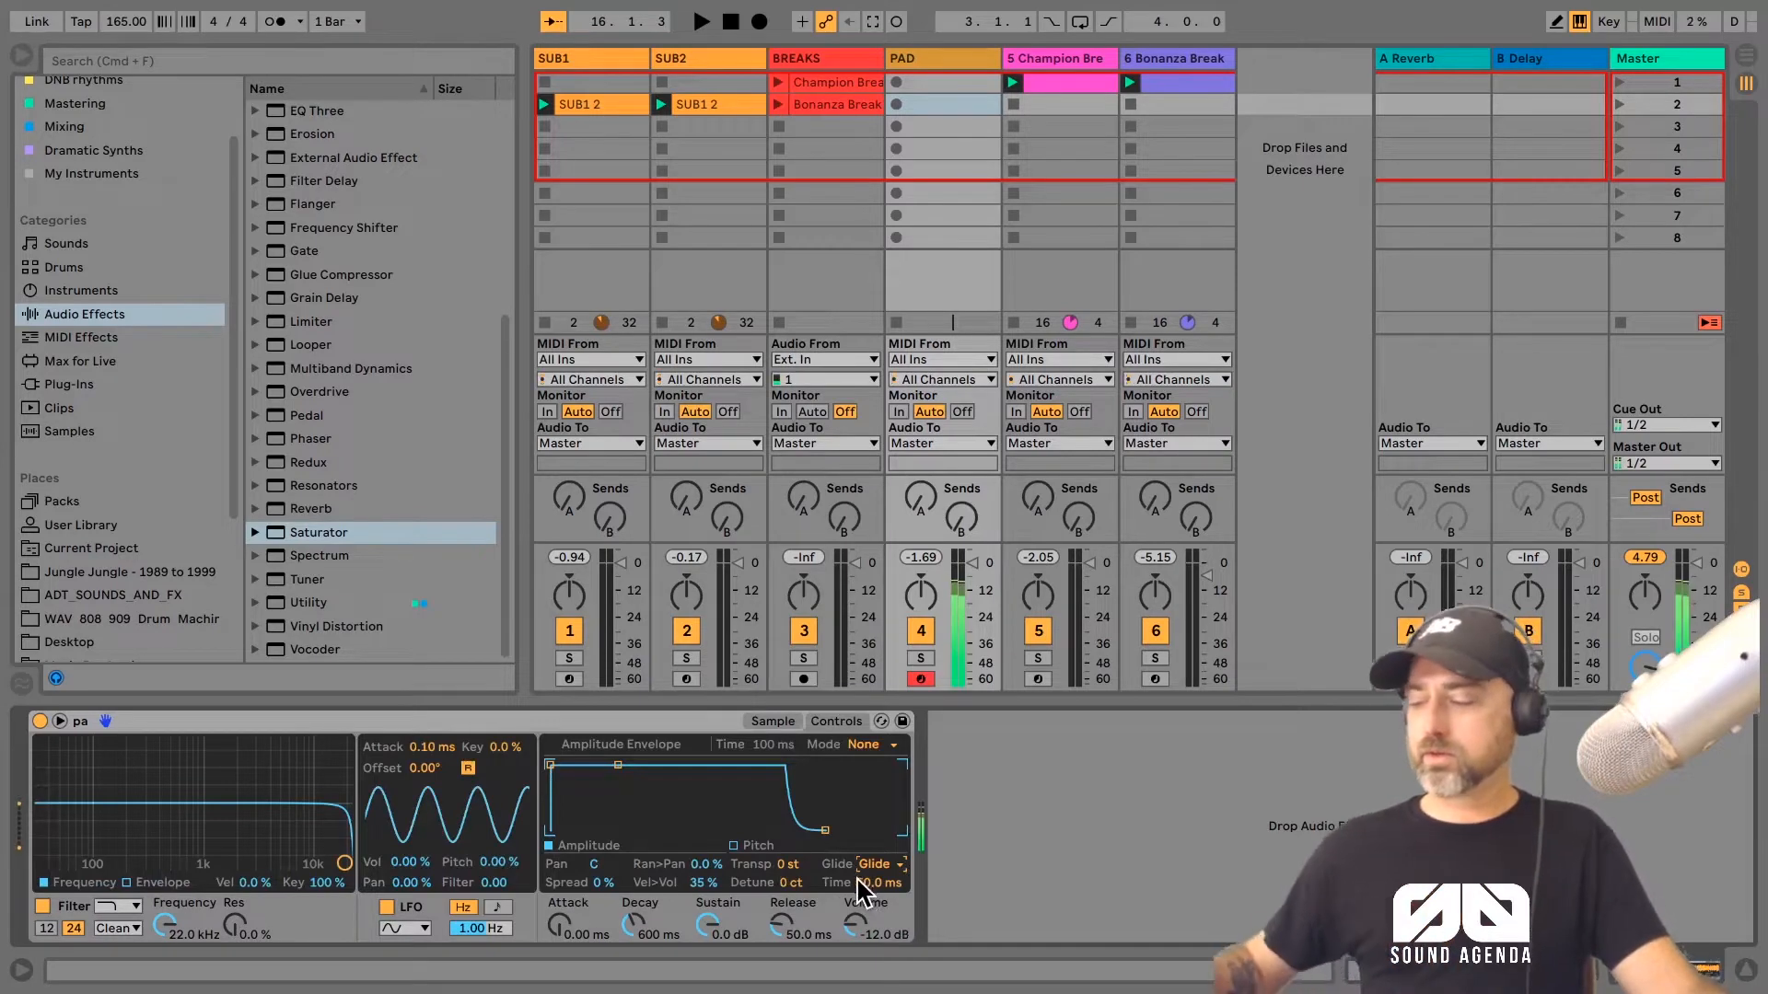
pyautogui.click(755, 724)
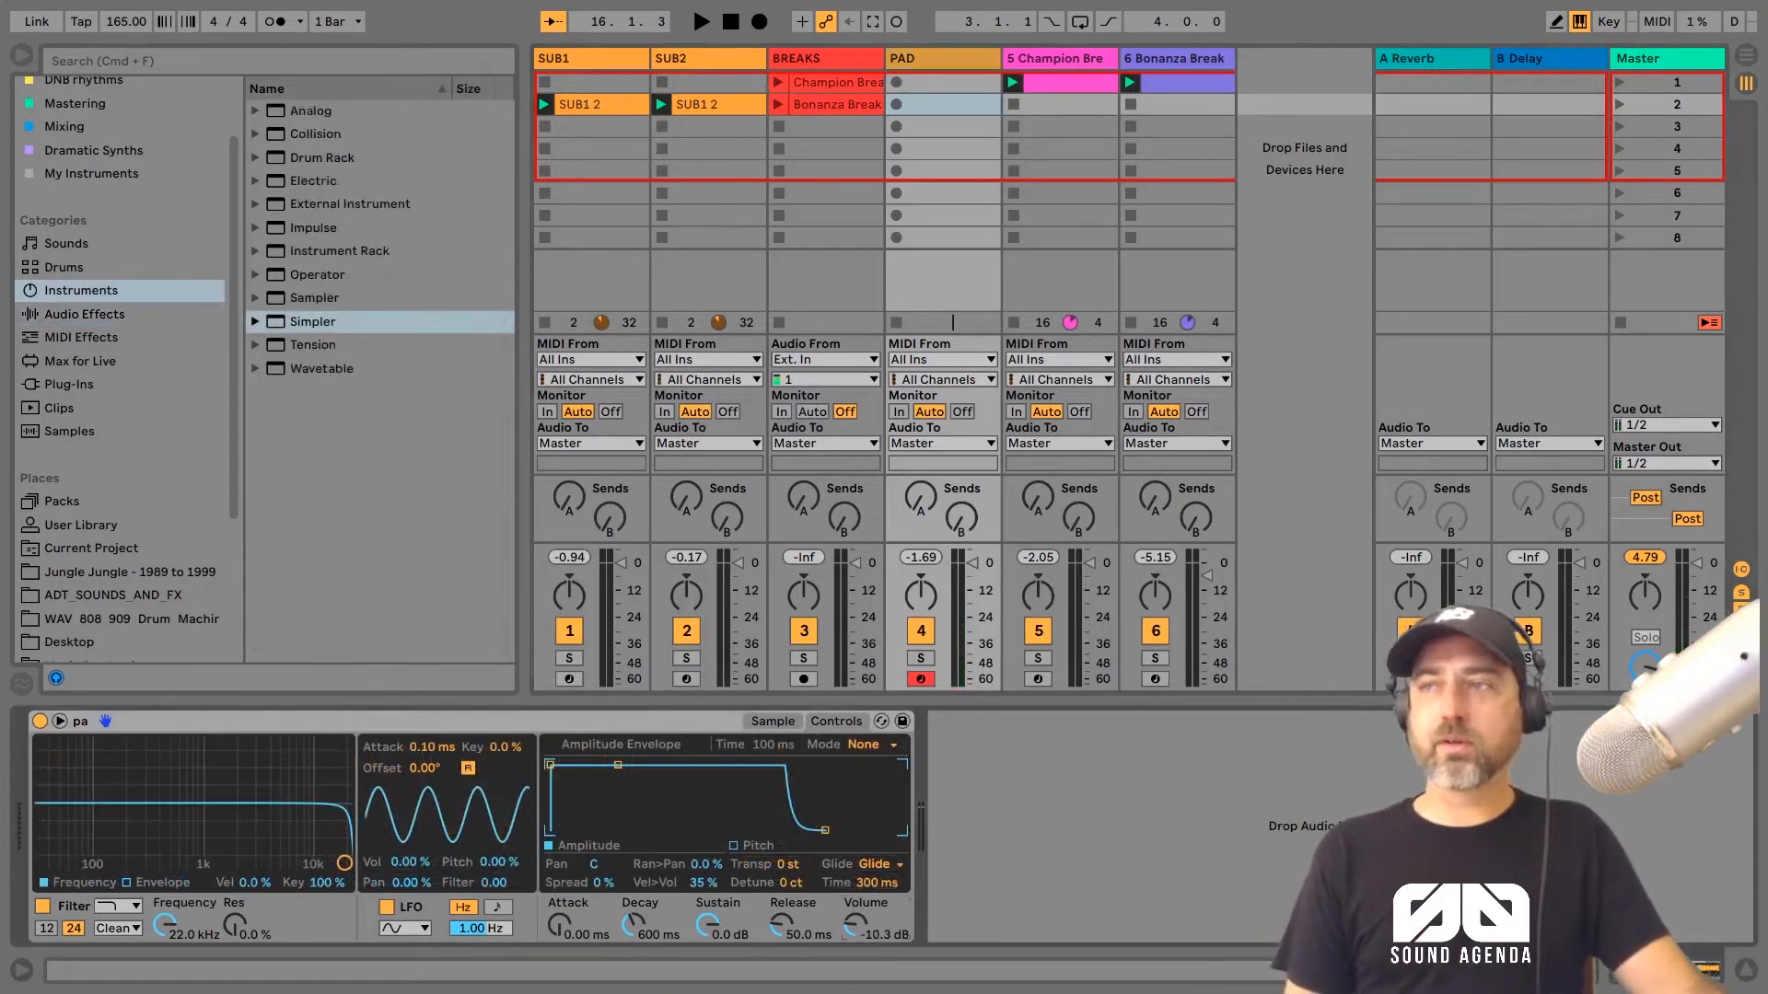
# Step: Add the Fix 96 Velocity preset in front of the pad's Simpler
pyautogui.click(51, 362)
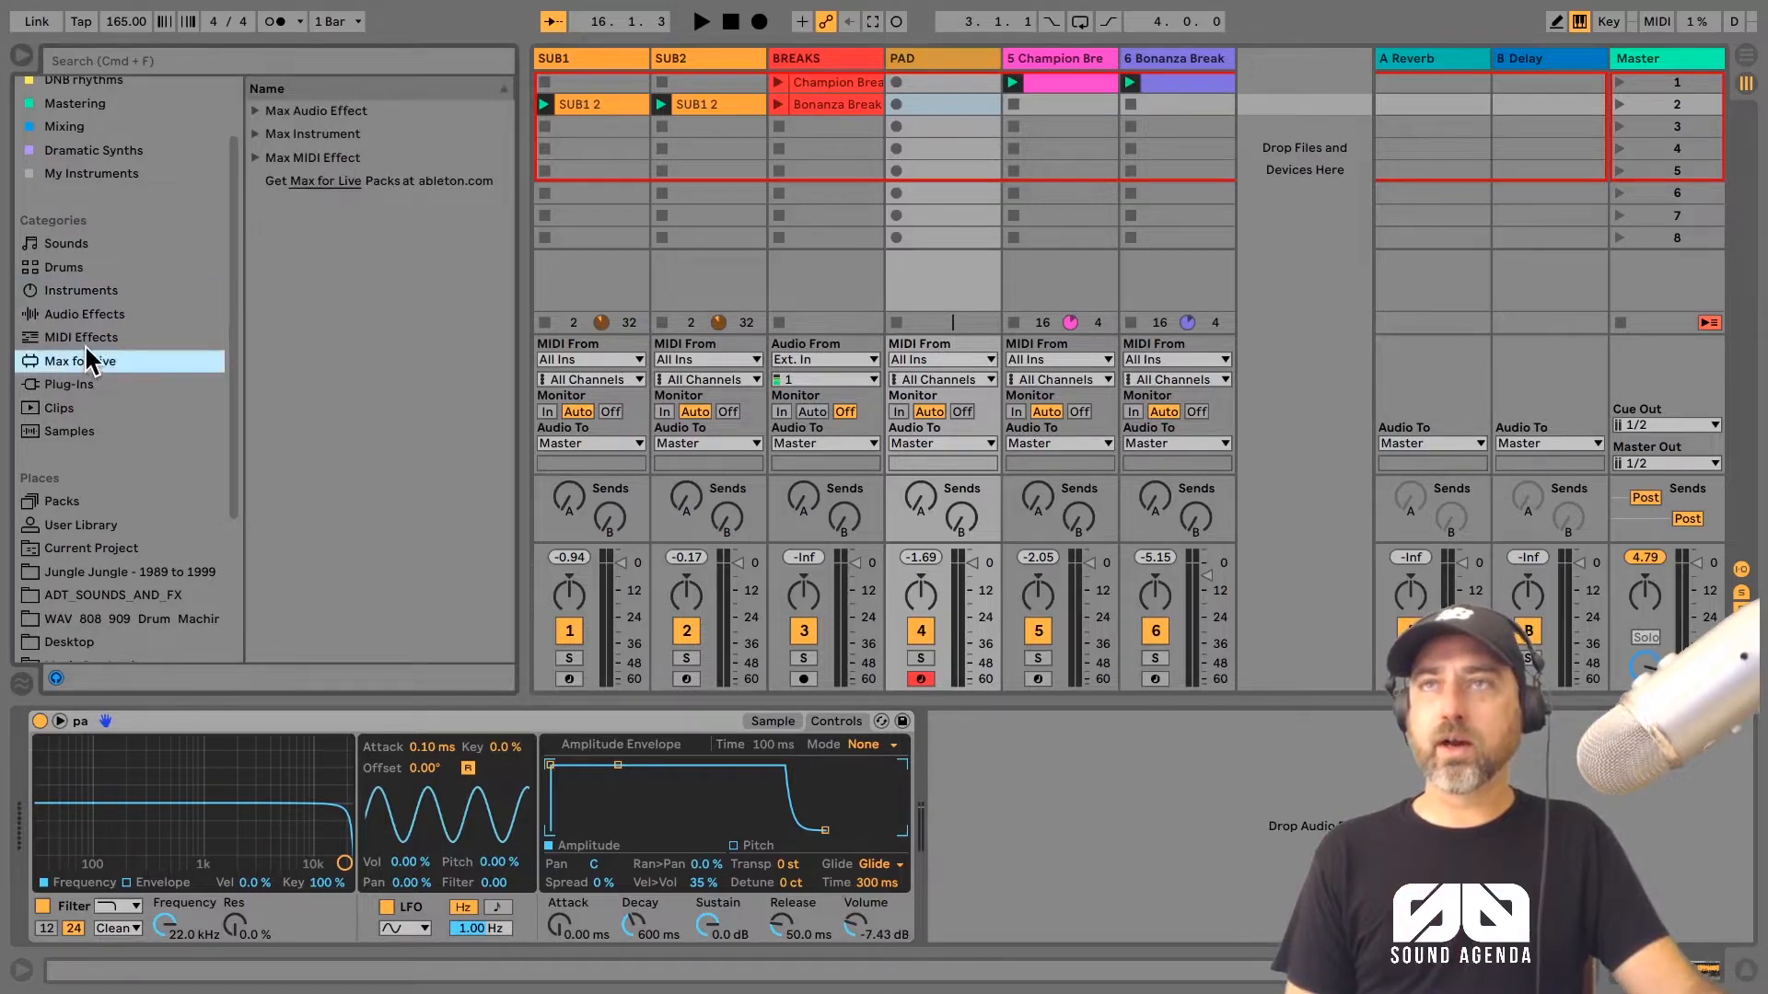
pyautogui.click(85, 340)
pyautogui.moveTo(323, 508); pyautogui.dragTo(289, 734)
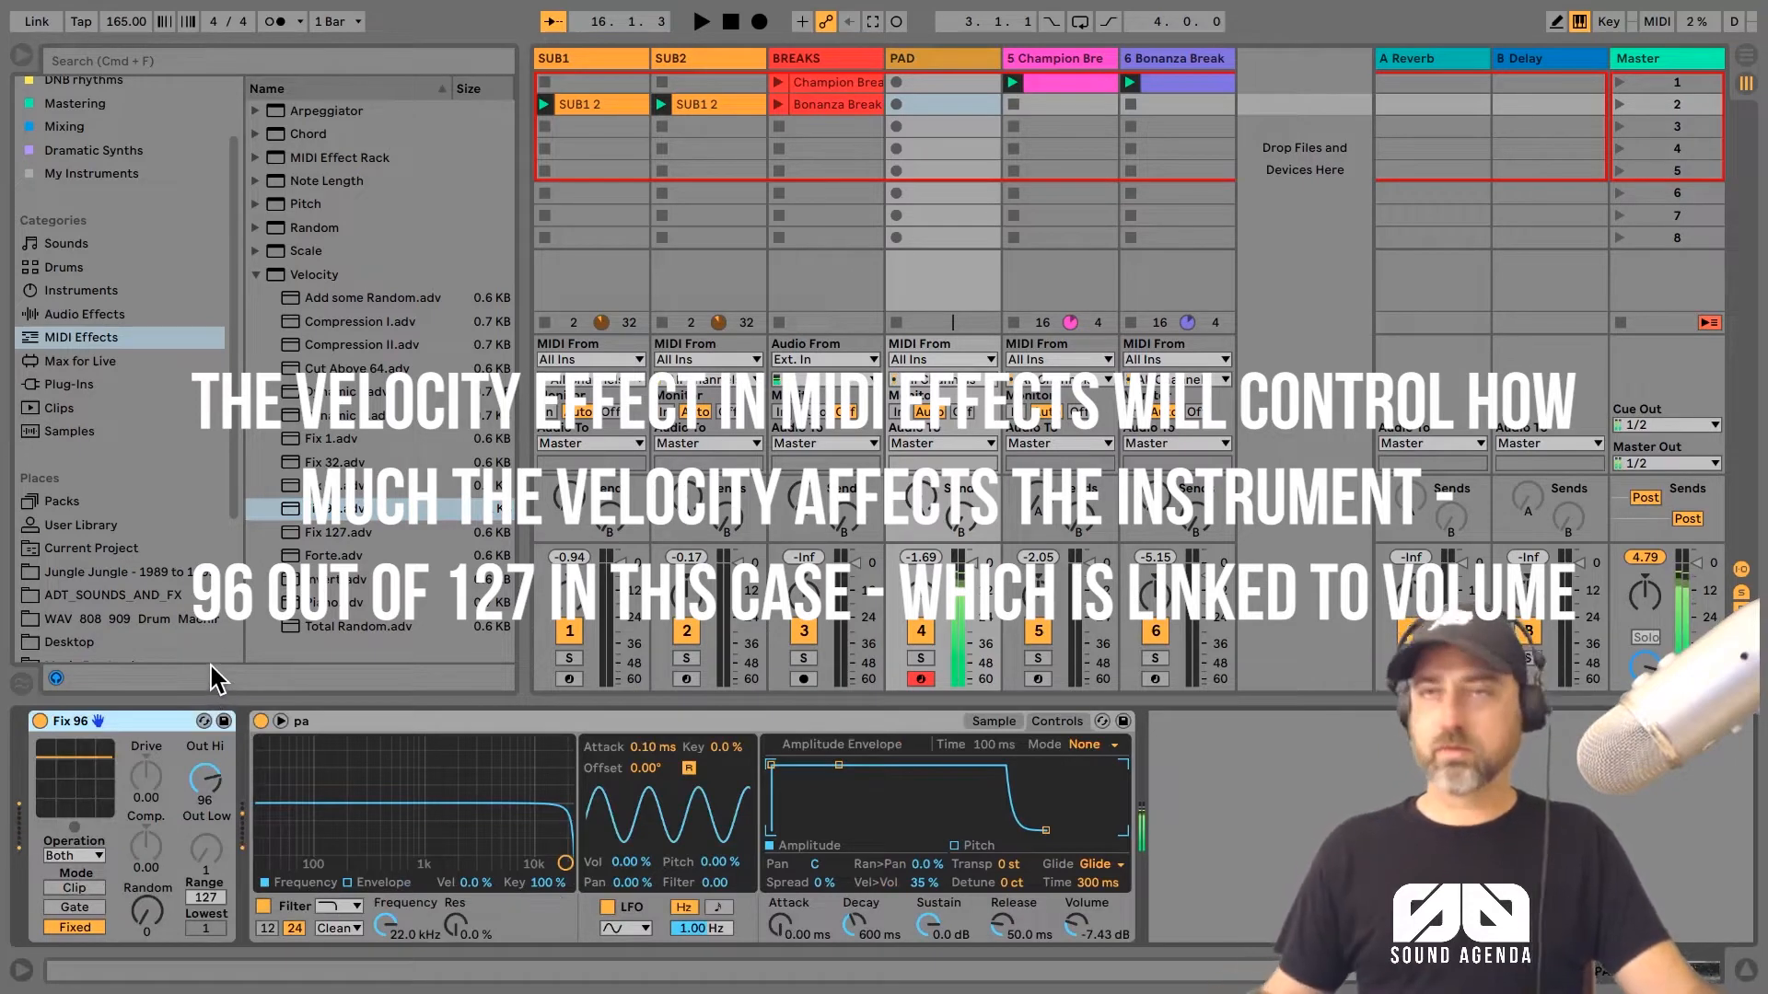
# Step: Add the Delay audio effect after the Simpler on the PAD track
pyautogui.click(83, 314)
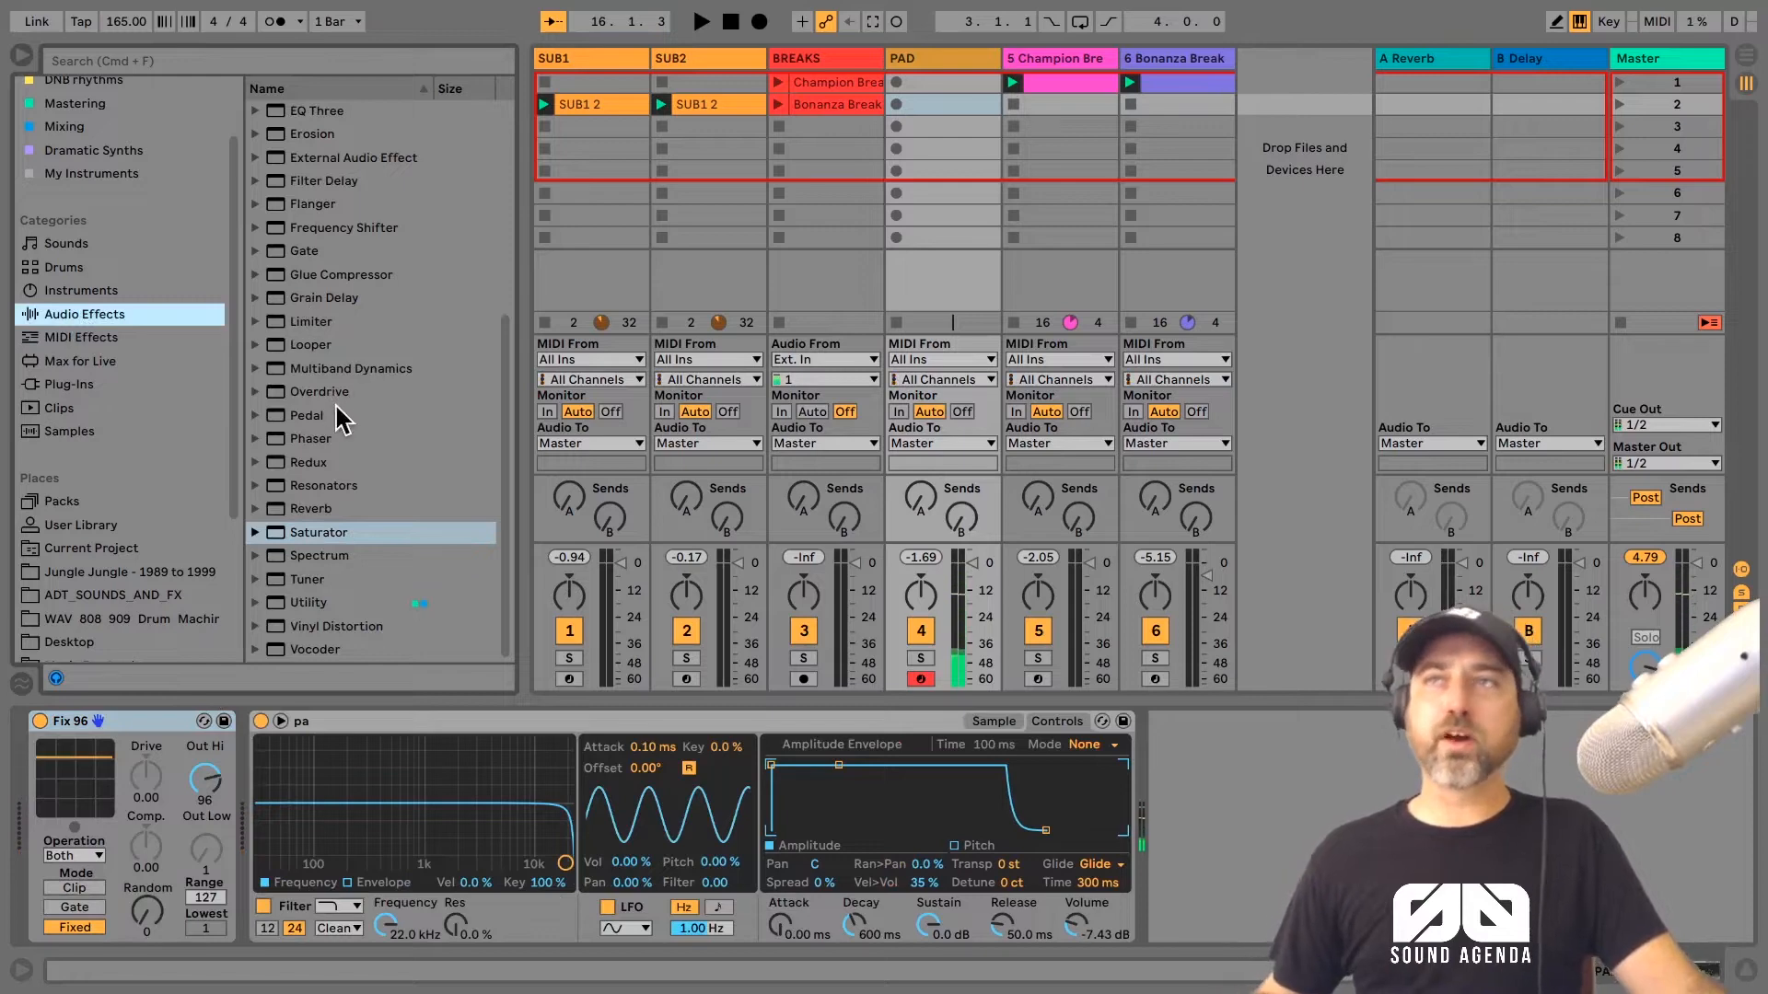
pyautogui.scroll(5, 340, 398)
pyautogui.scroll(-5, 339, 398)
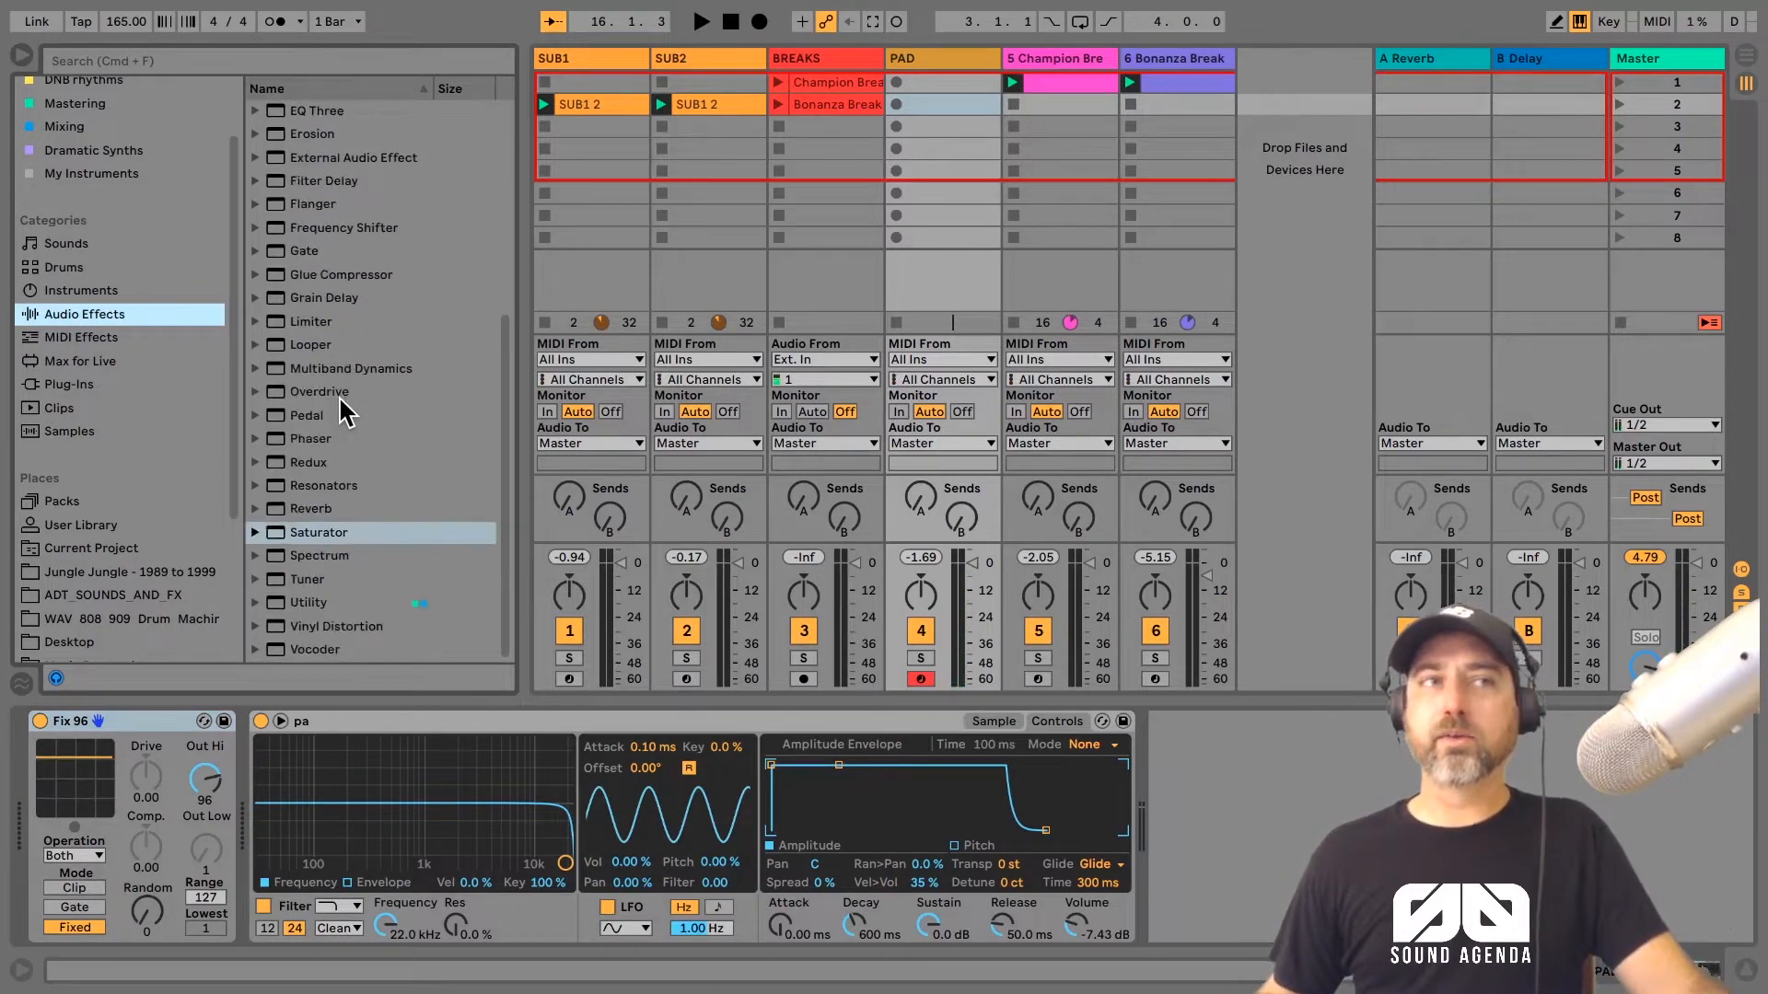
pyautogui.scroll(5, 323, 304)
pyautogui.doubleClick(323, 346)
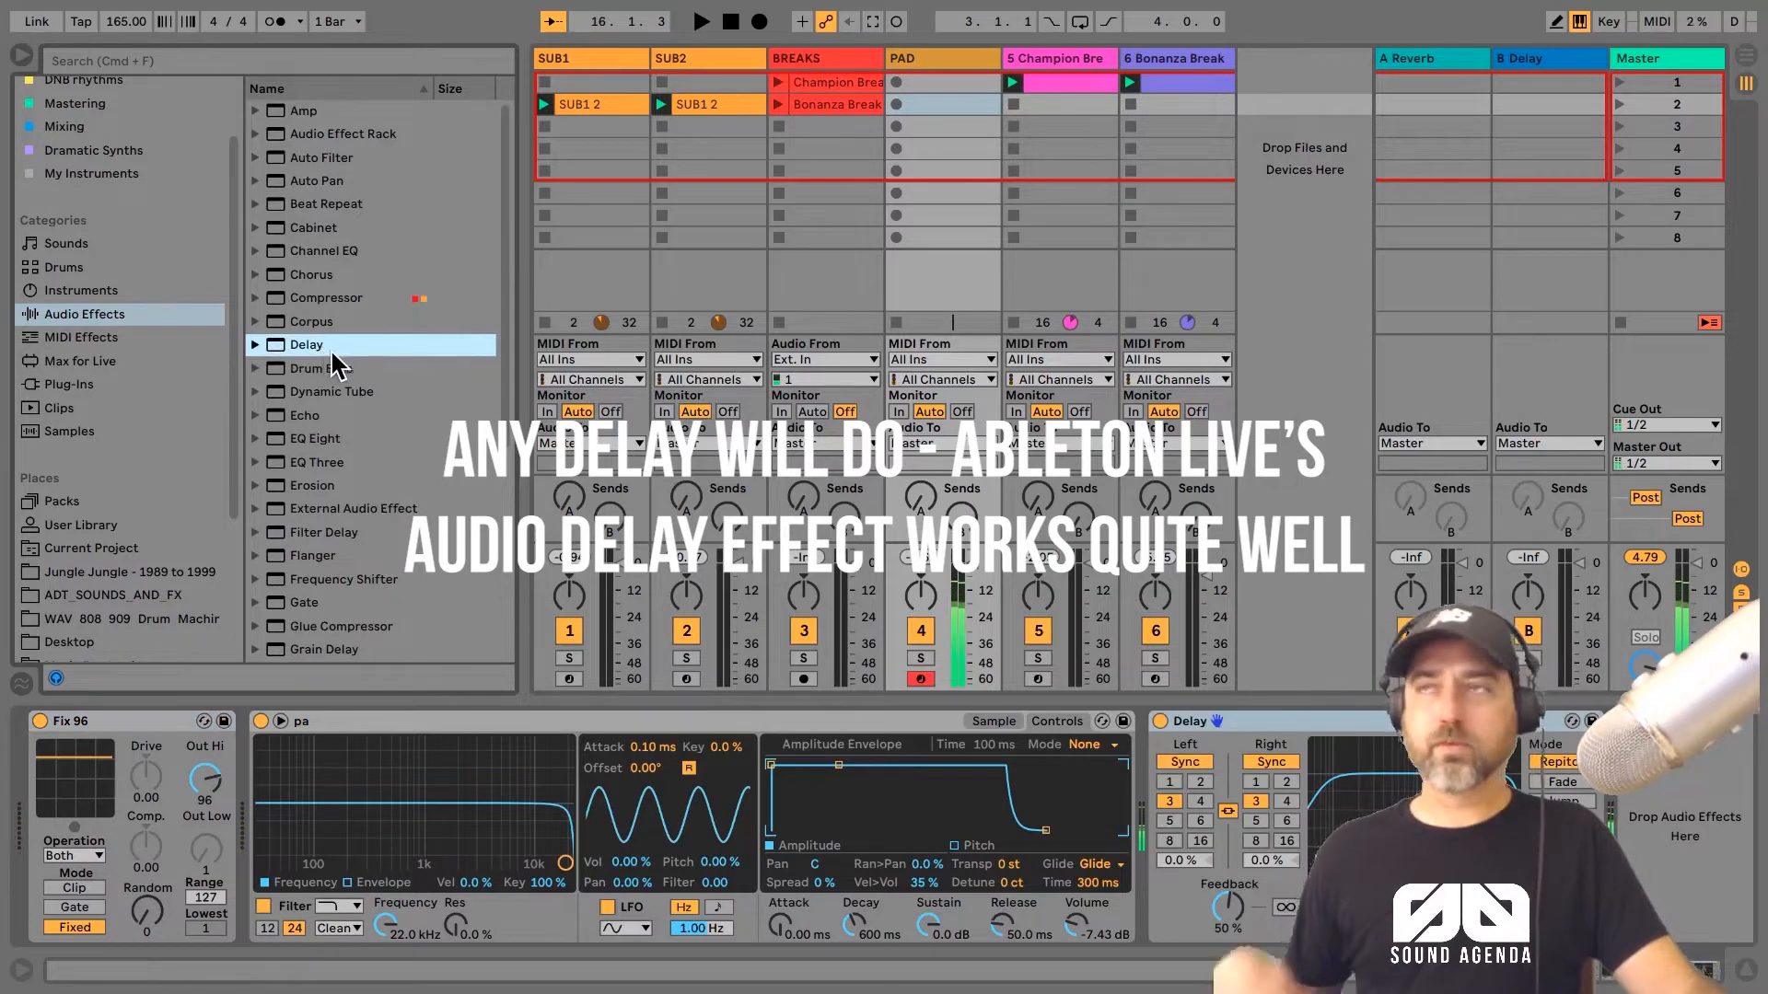
# Step: Play the pad over the running beat and bass and record pad clips on the PAD track
pyautogui.press('space')
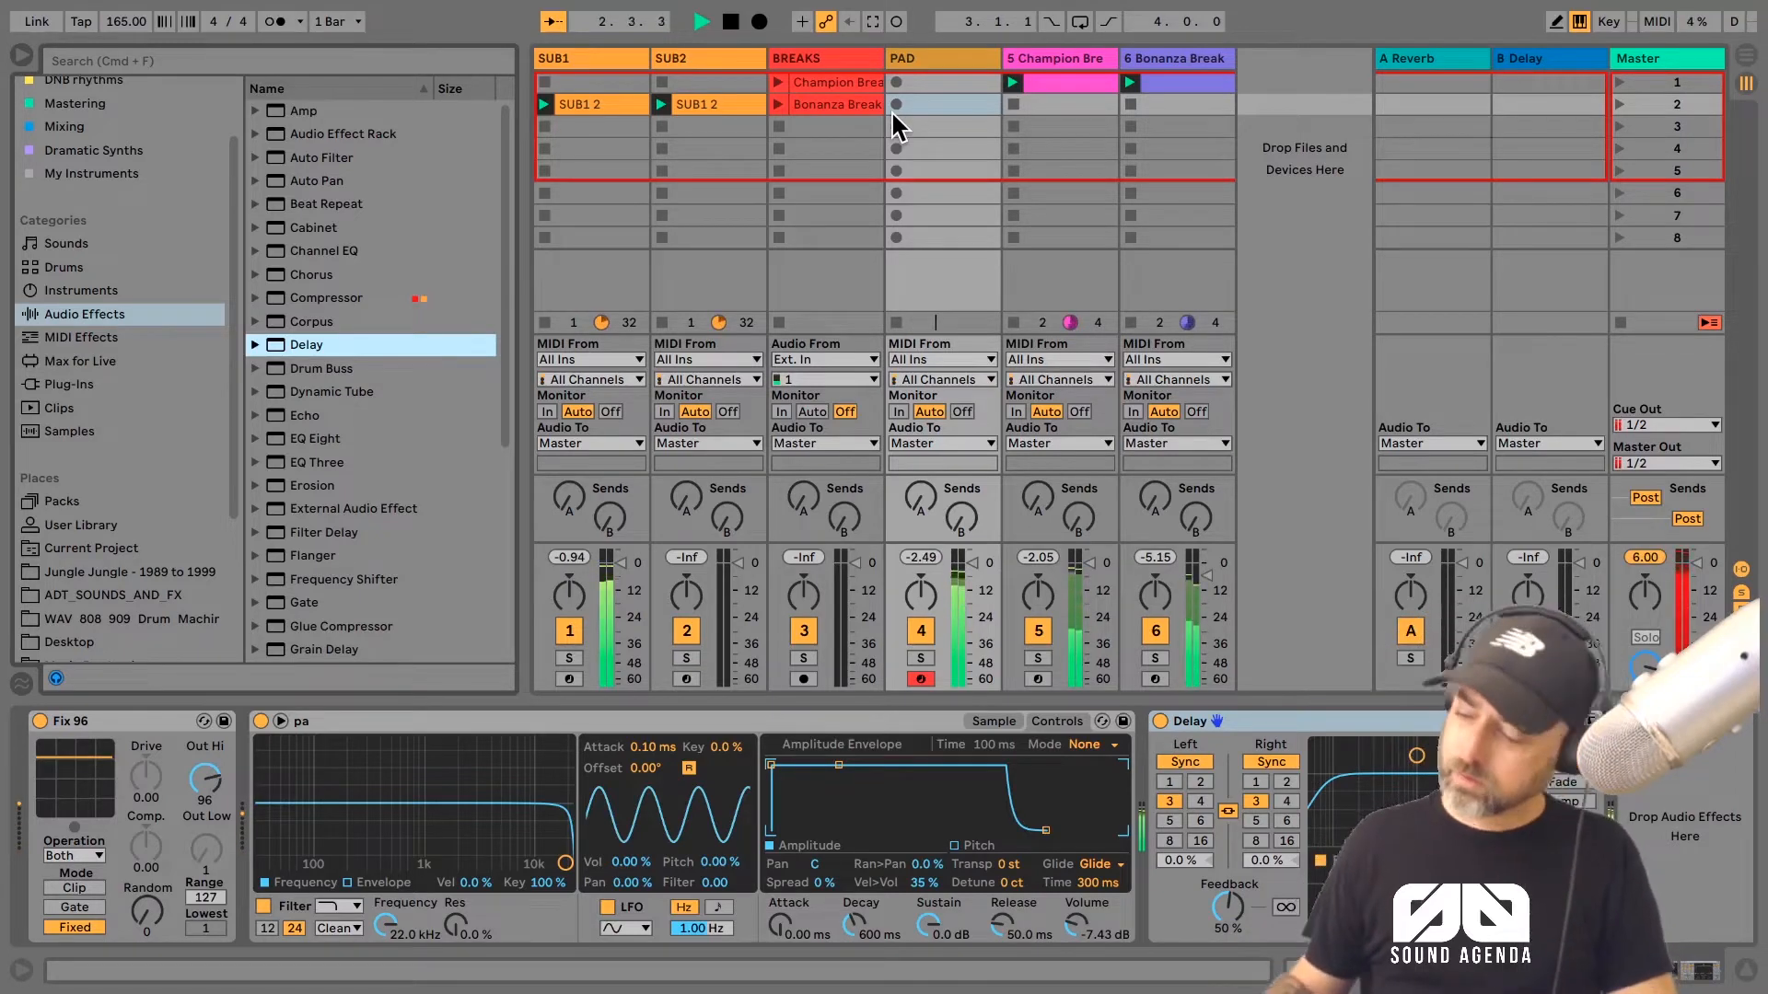
pyautogui.press('space')
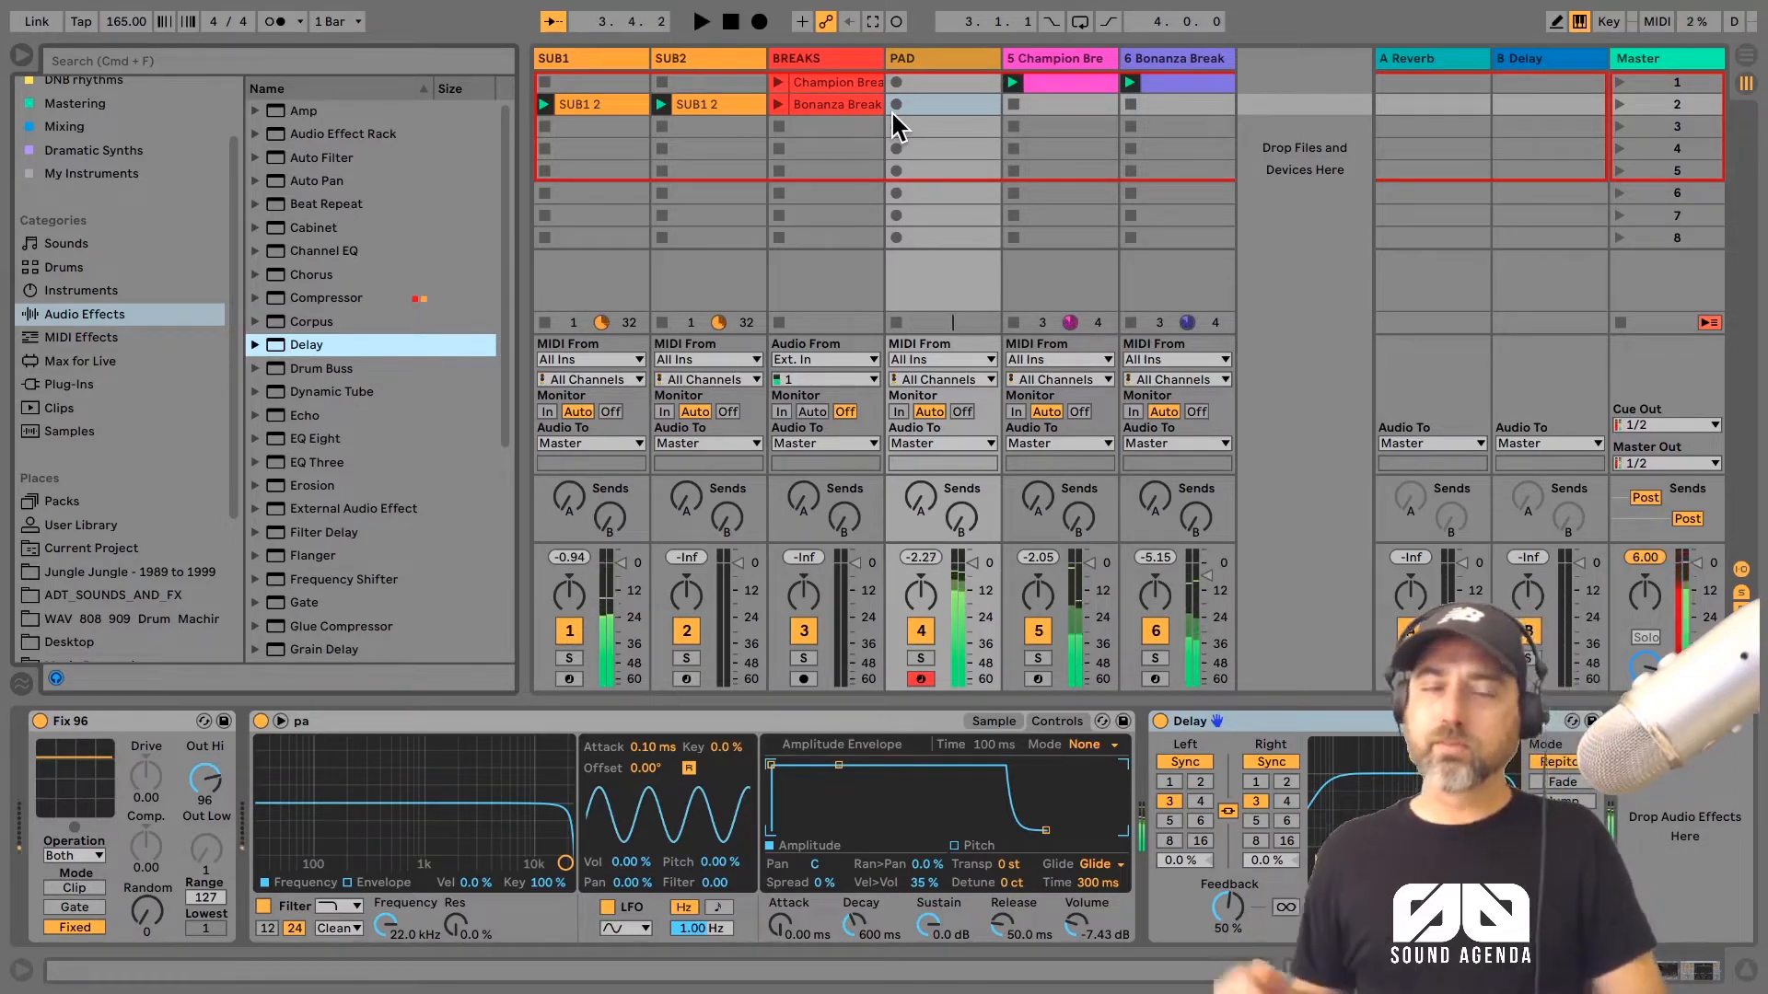
pyautogui.press('space')
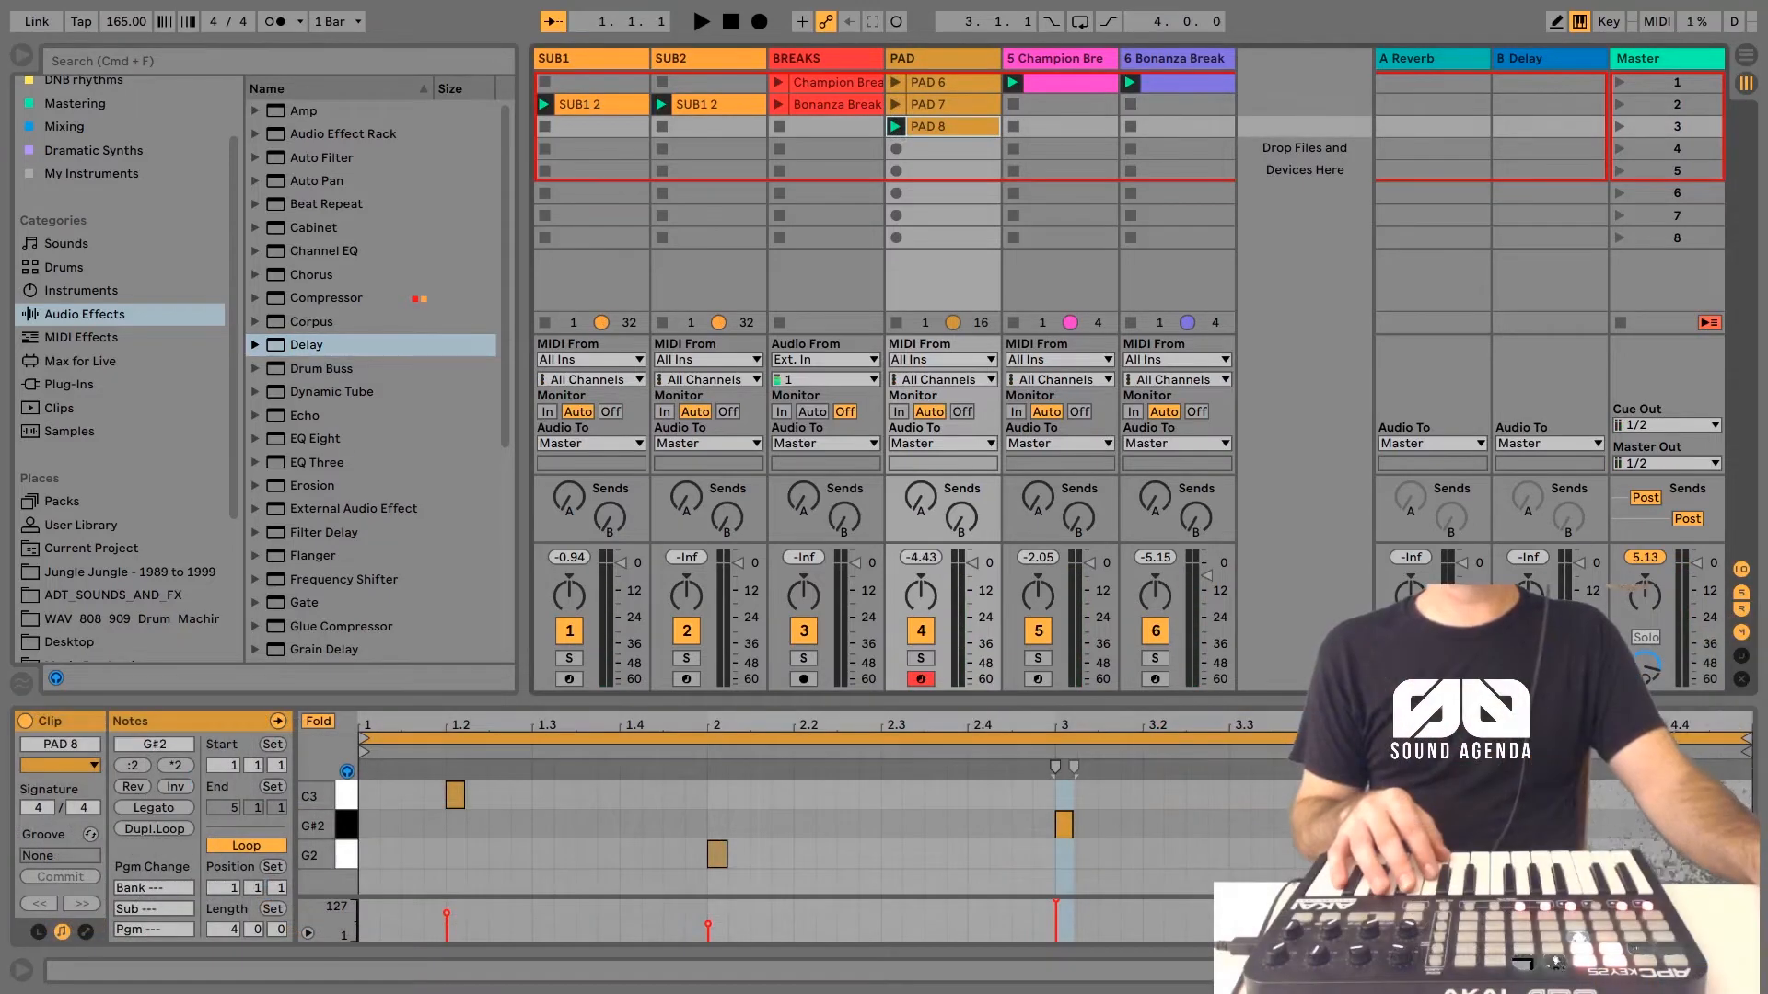
# Step: Group the BREAKS track and rename the group TRASH
pyautogui.click(819, 61)
pyautogui.rightClick(803, 55)
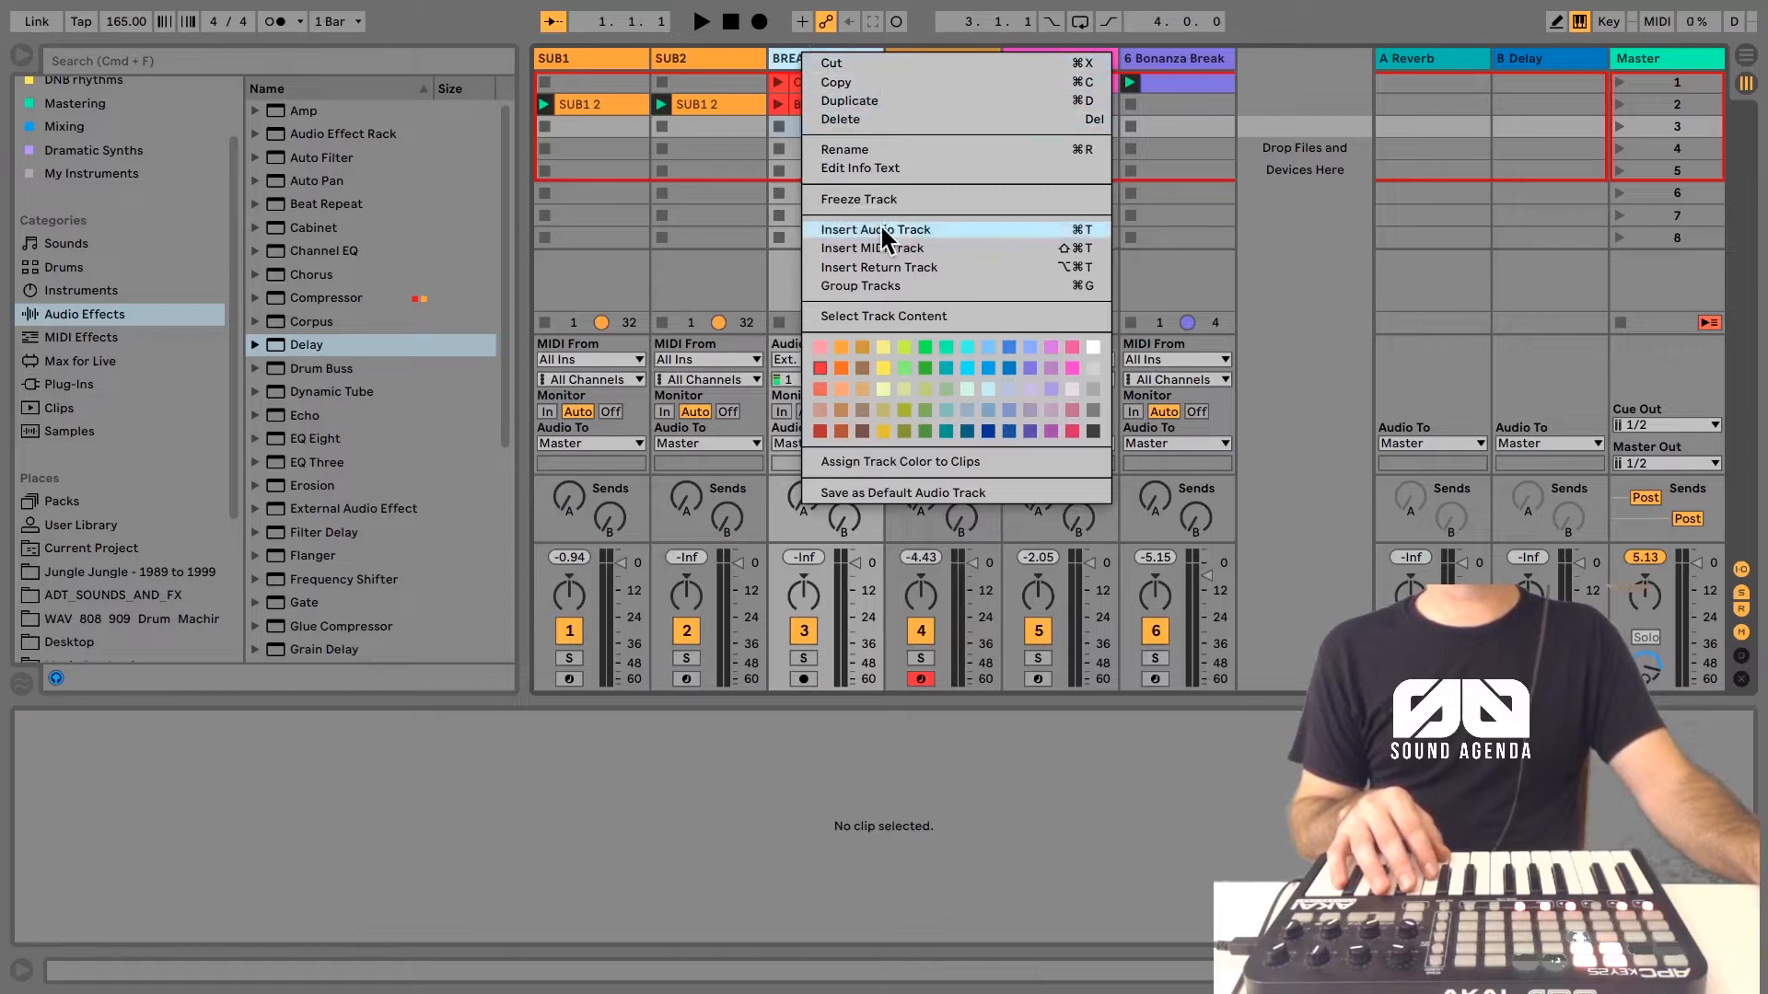
pyautogui.click(890, 278)
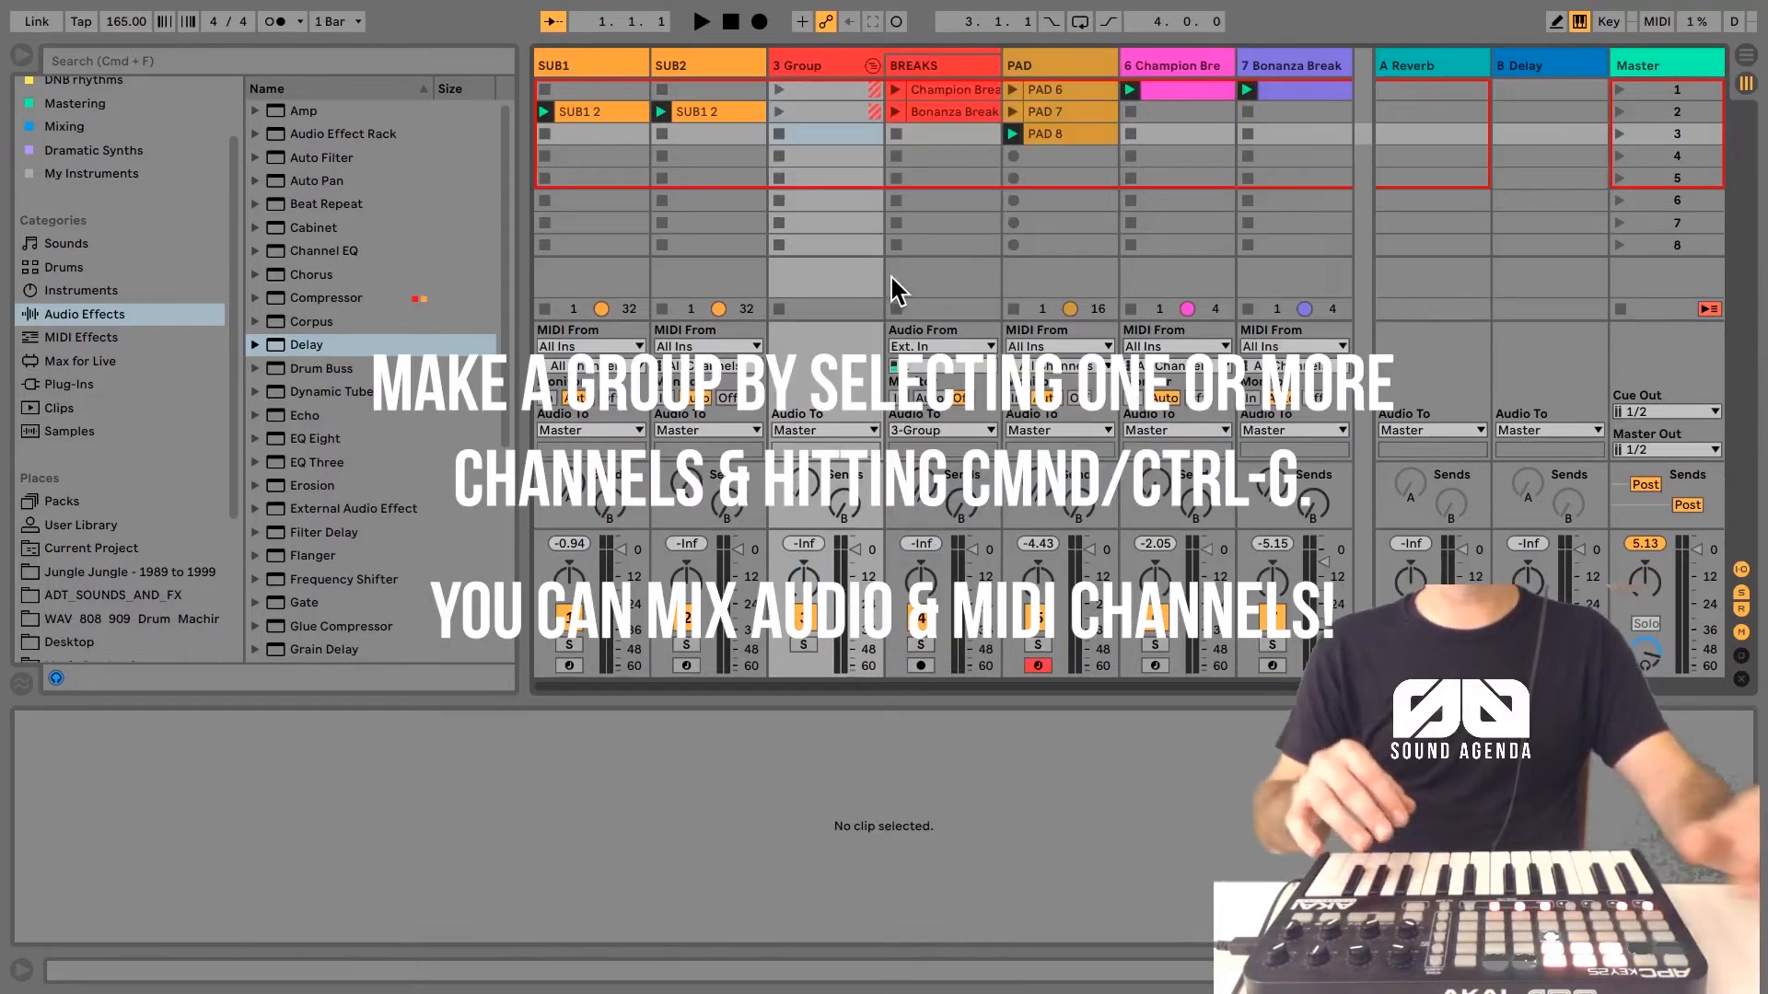
pyautogui.hotkey('ctrl', 'r')
pyautogui.write('TRA')
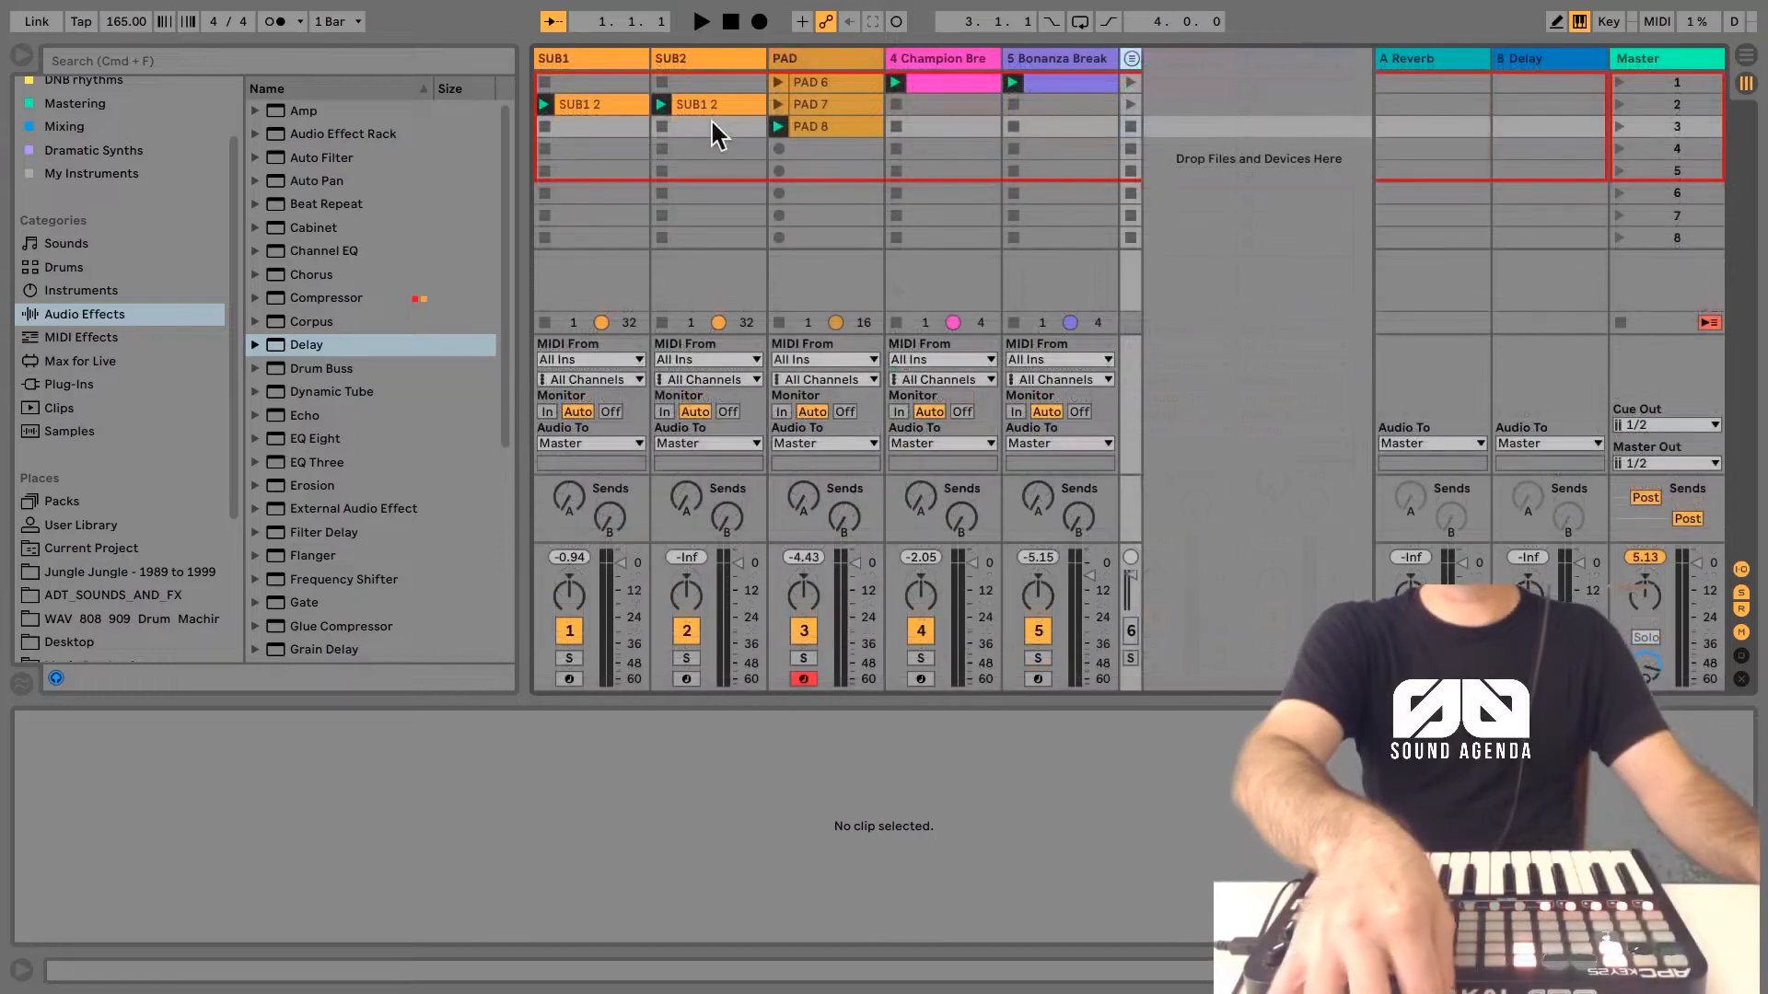
# Step: Line up the SUB1, SUB2 and PAD 8 clips in the first scene, moving PAD 6 and PAD 7 down to slots 7 and 8
pyautogui.click(709, 106)
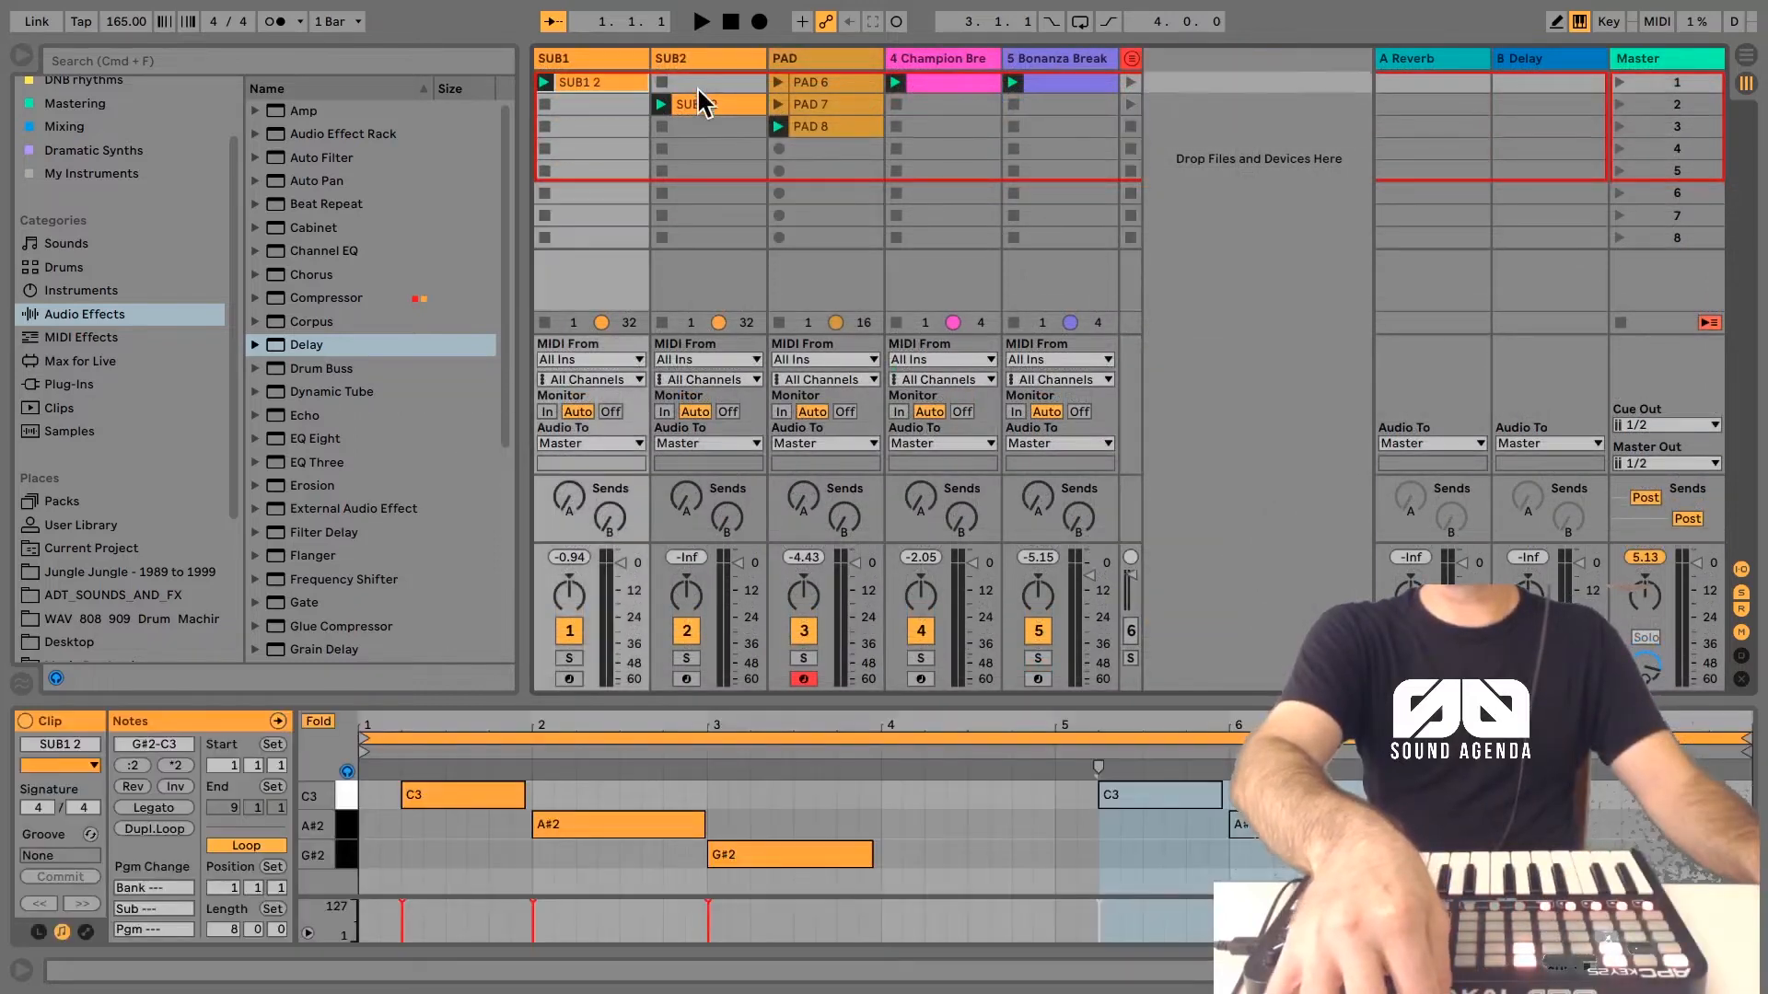
pyautogui.moveTo(696, 86); pyautogui.dragTo(728, 82)
pyautogui.click(820, 87)
pyautogui.keyDown('shift'); pyautogui.click(847, 101); pyautogui.keyUp('shift')
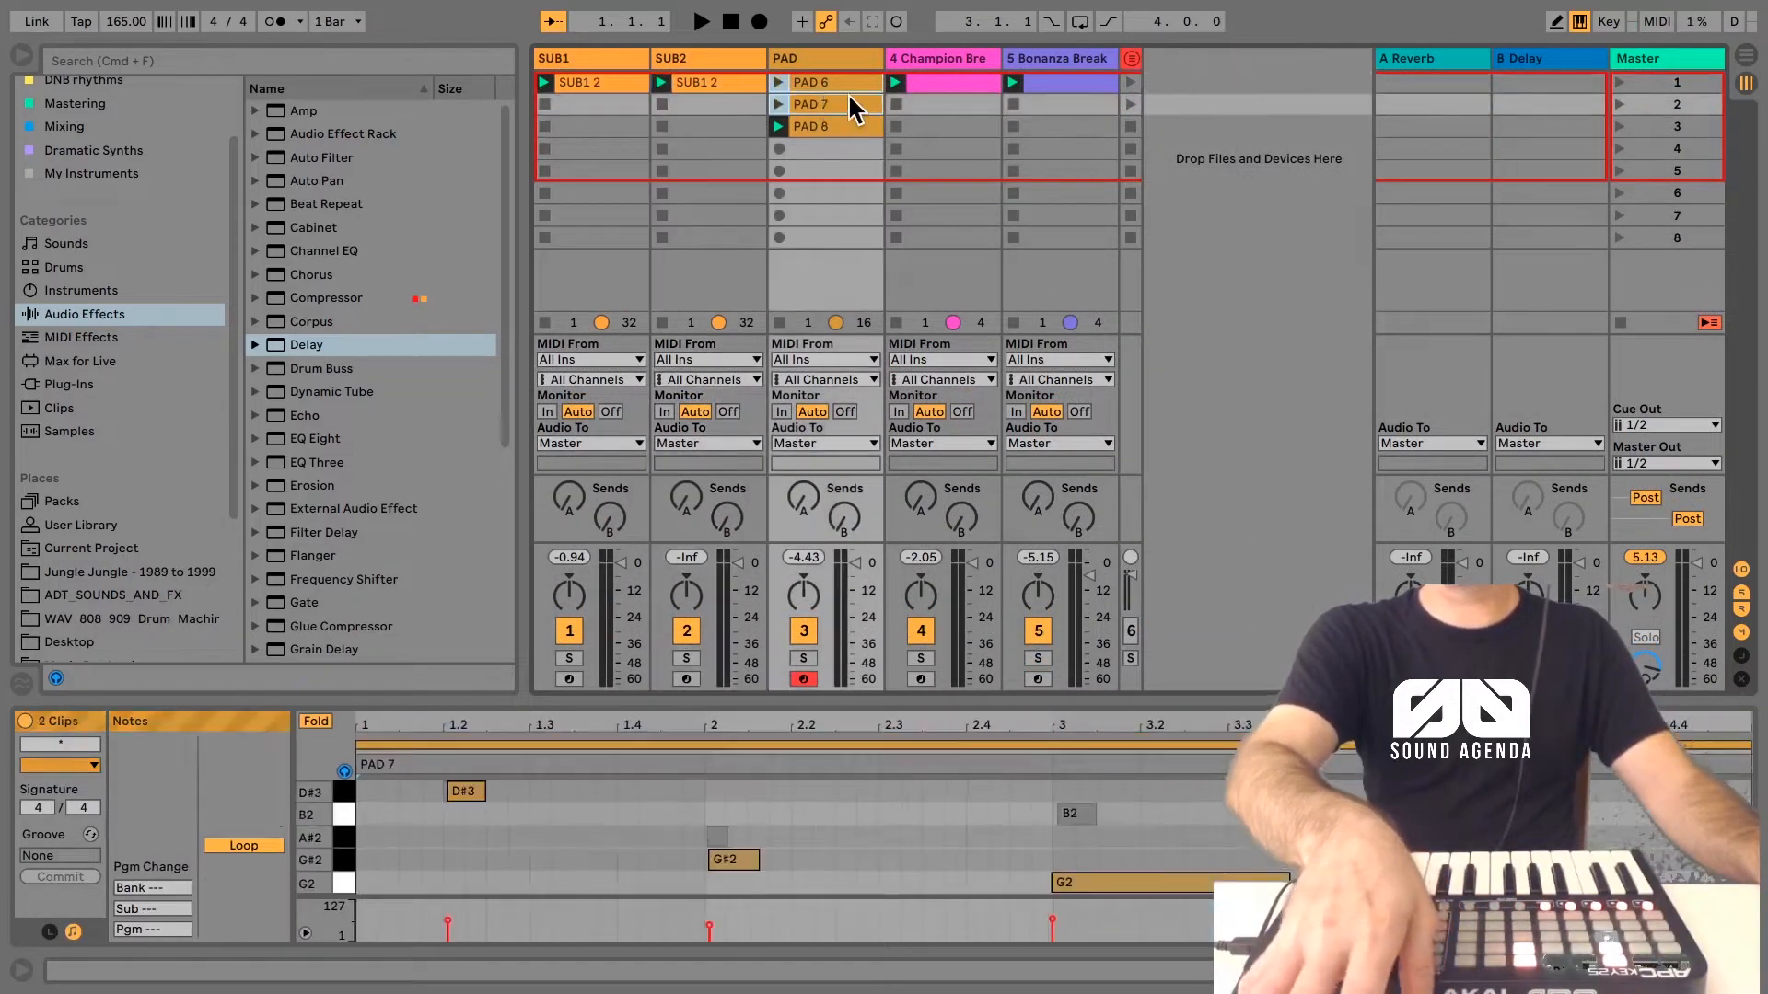
pyautogui.moveTo(844, 102); pyautogui.dragTo(843, 226)
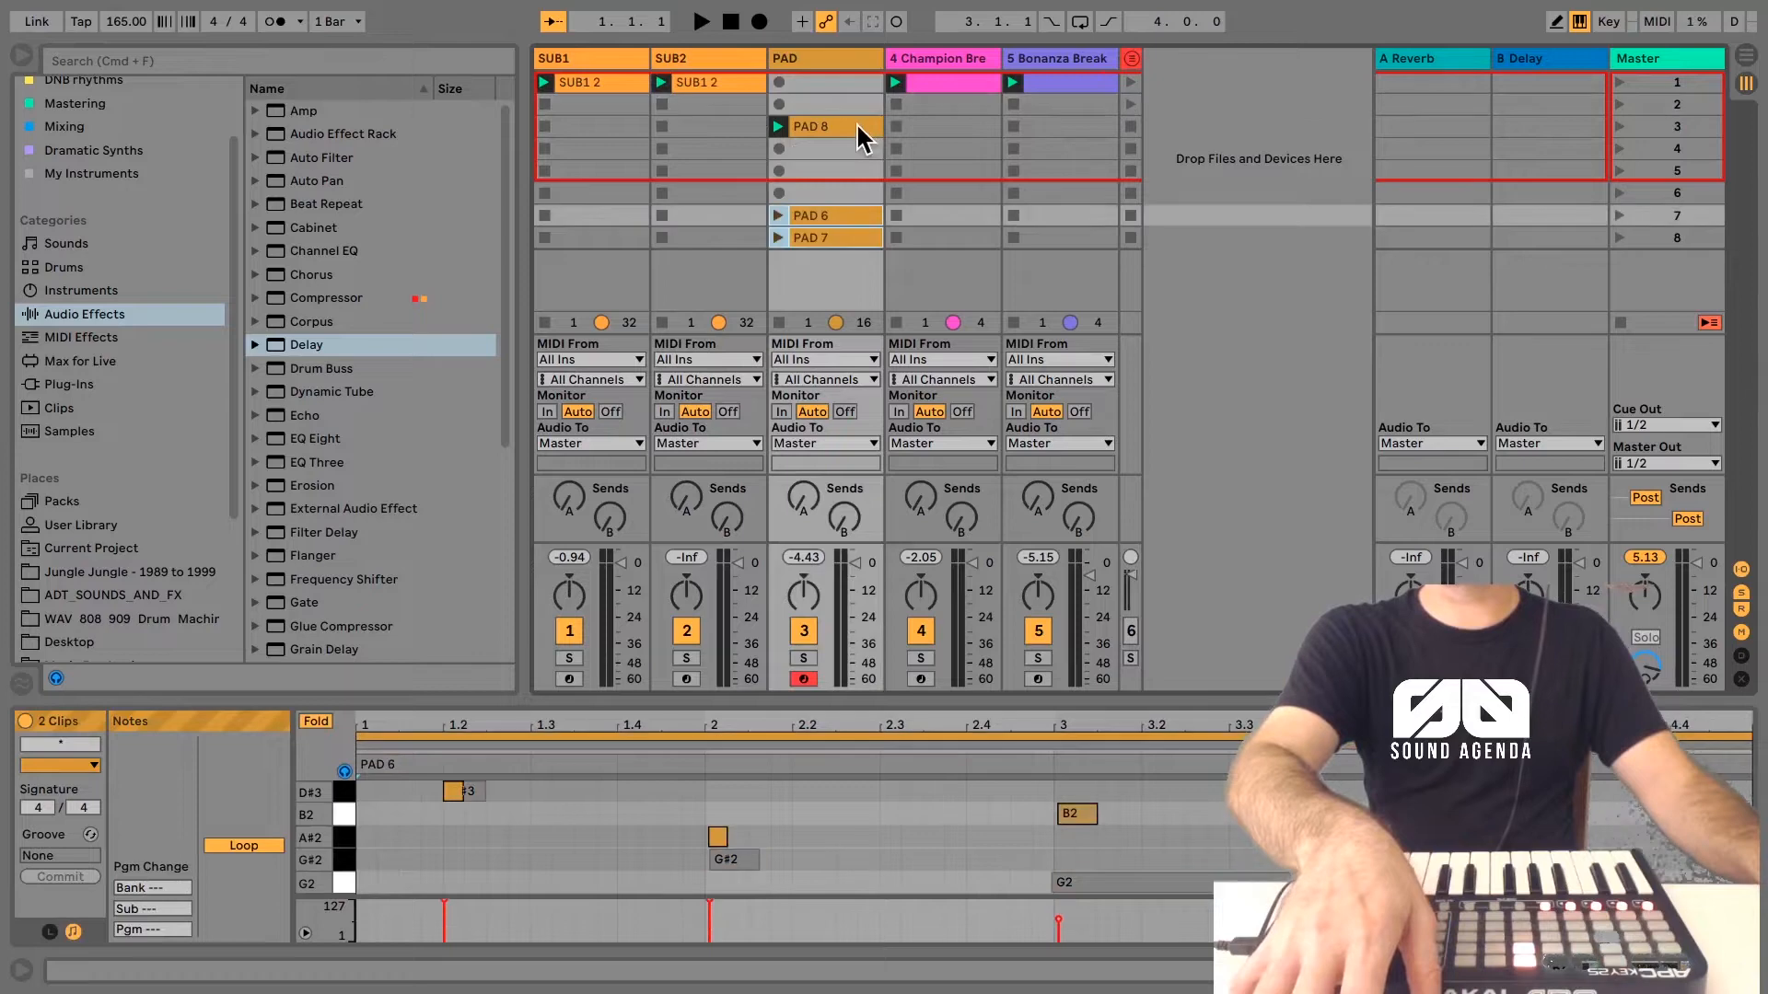
pyautogui.moveTo(855, 121); pyautogui.dragTo(843, 87)
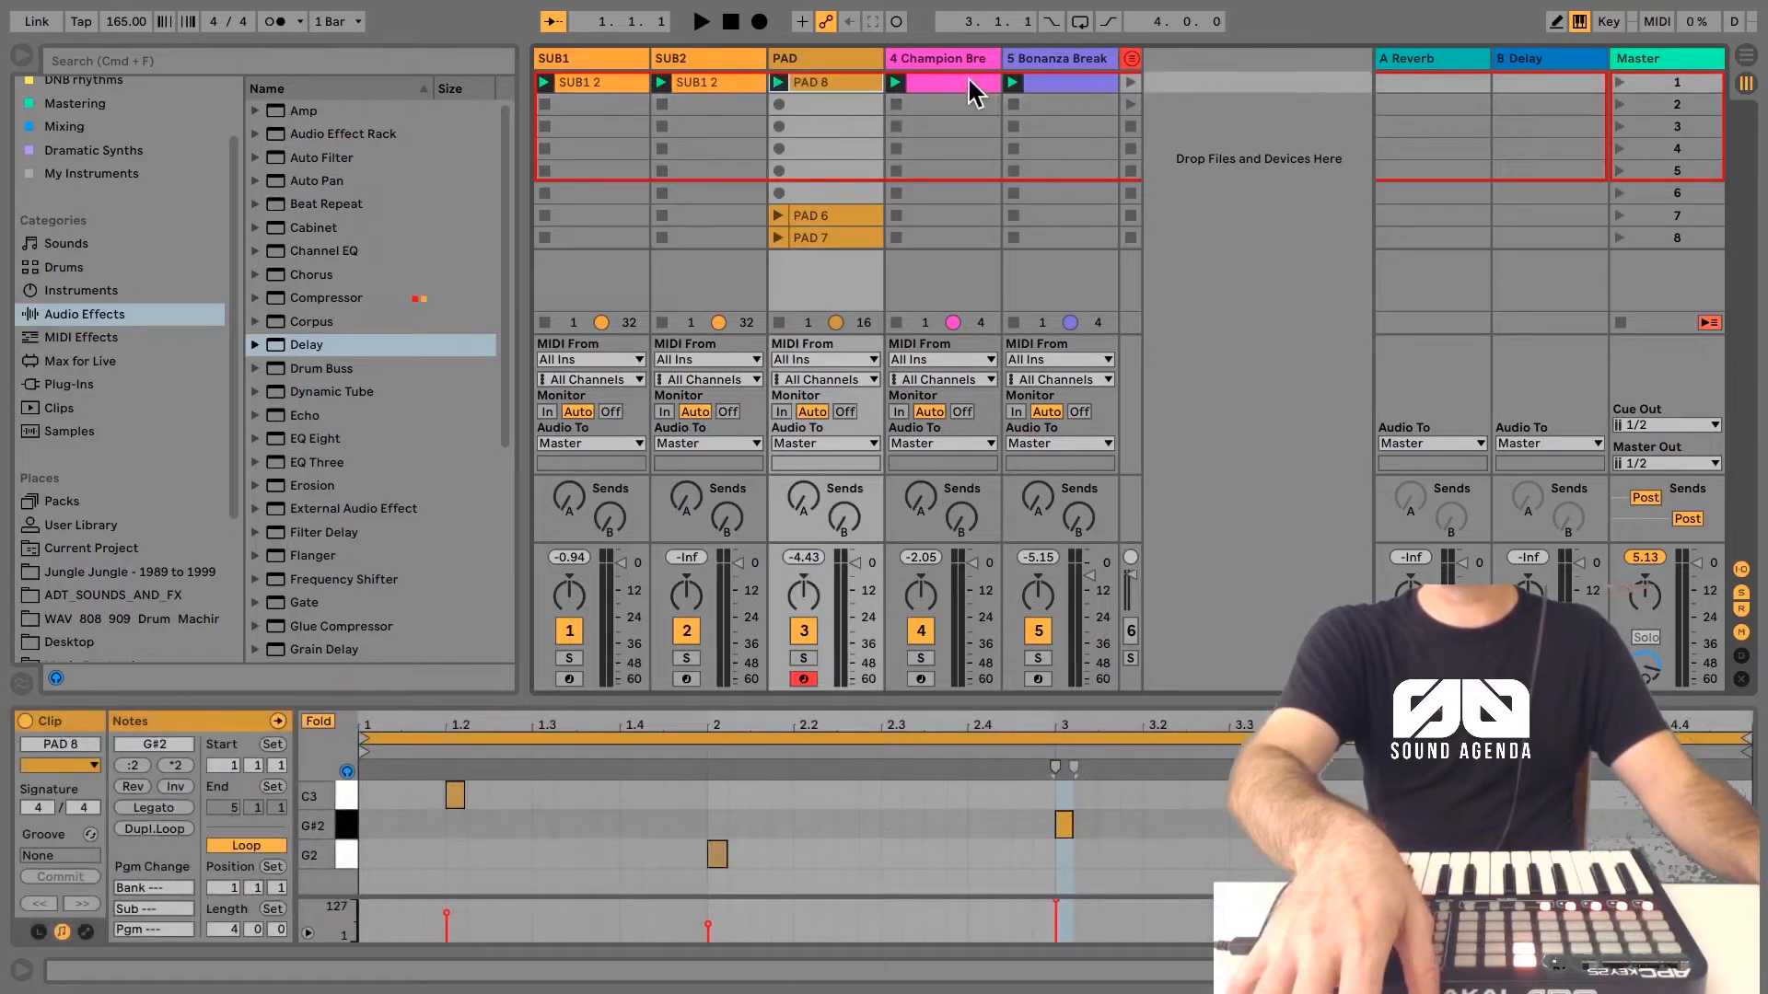
# Step: Record the first scene's clips into the arrangement and show the recorded section on the Arrangement timeline
pyautogui.click(633, 91)
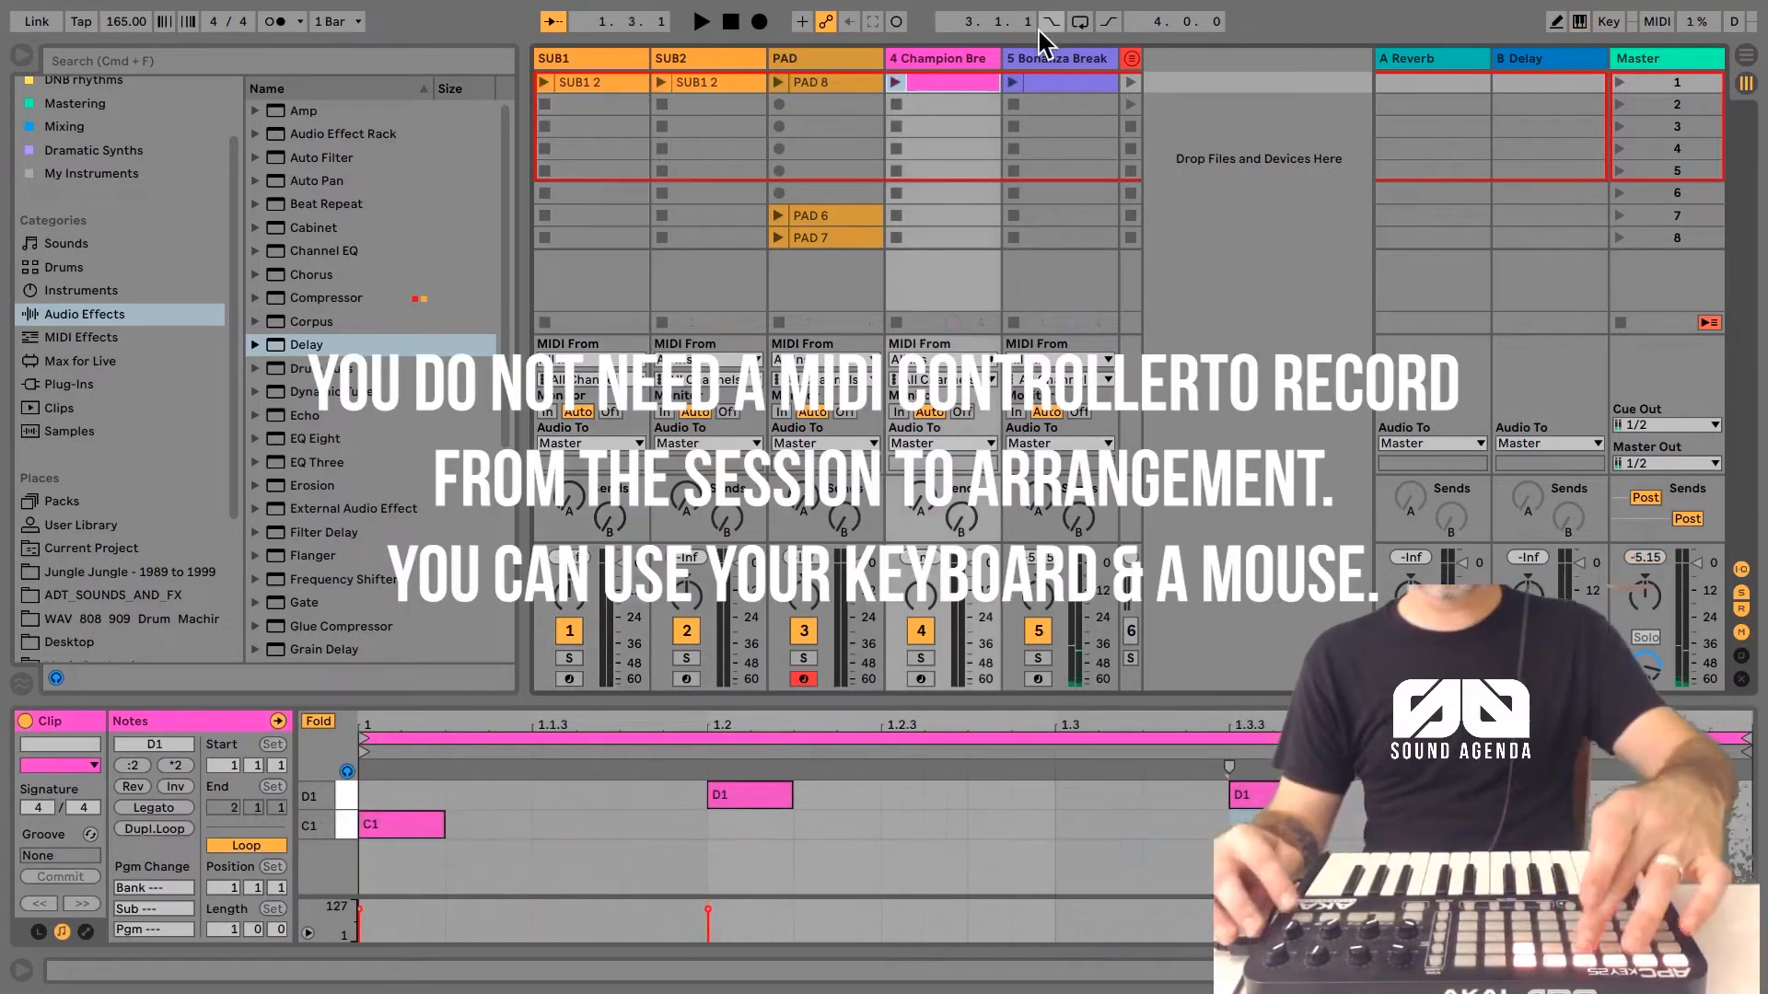
pyautogui.press('F9')
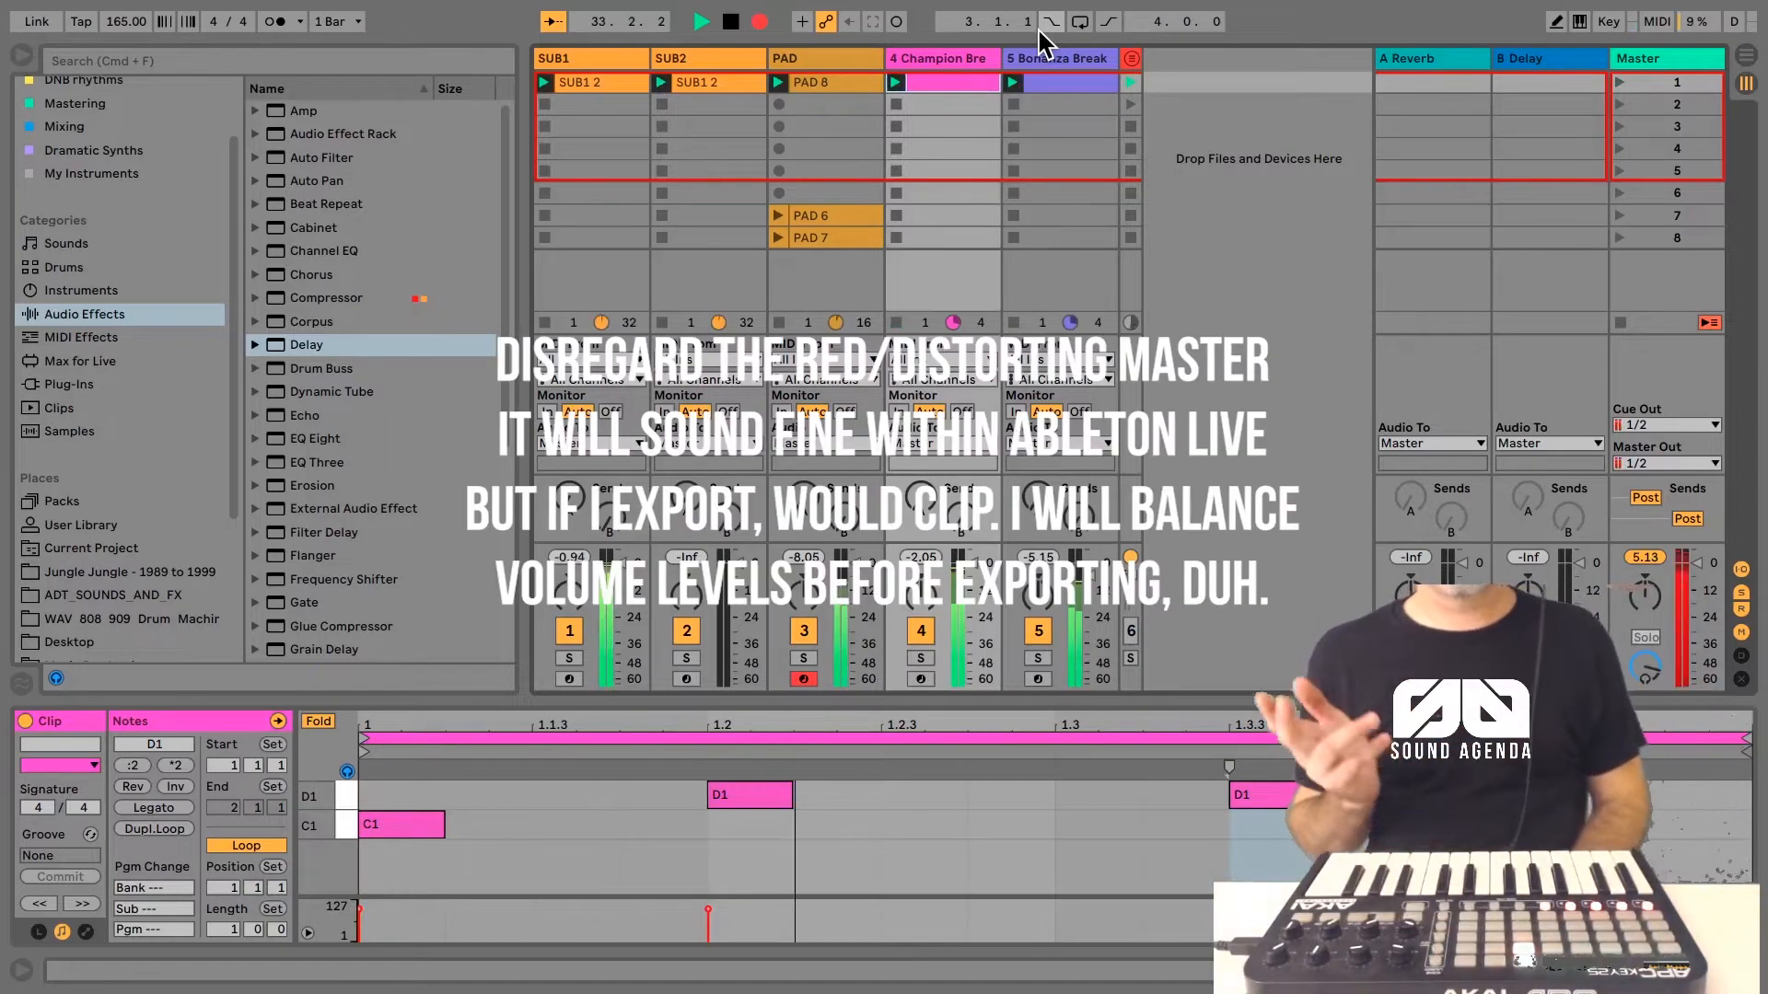
pyautogui.press('Tab')
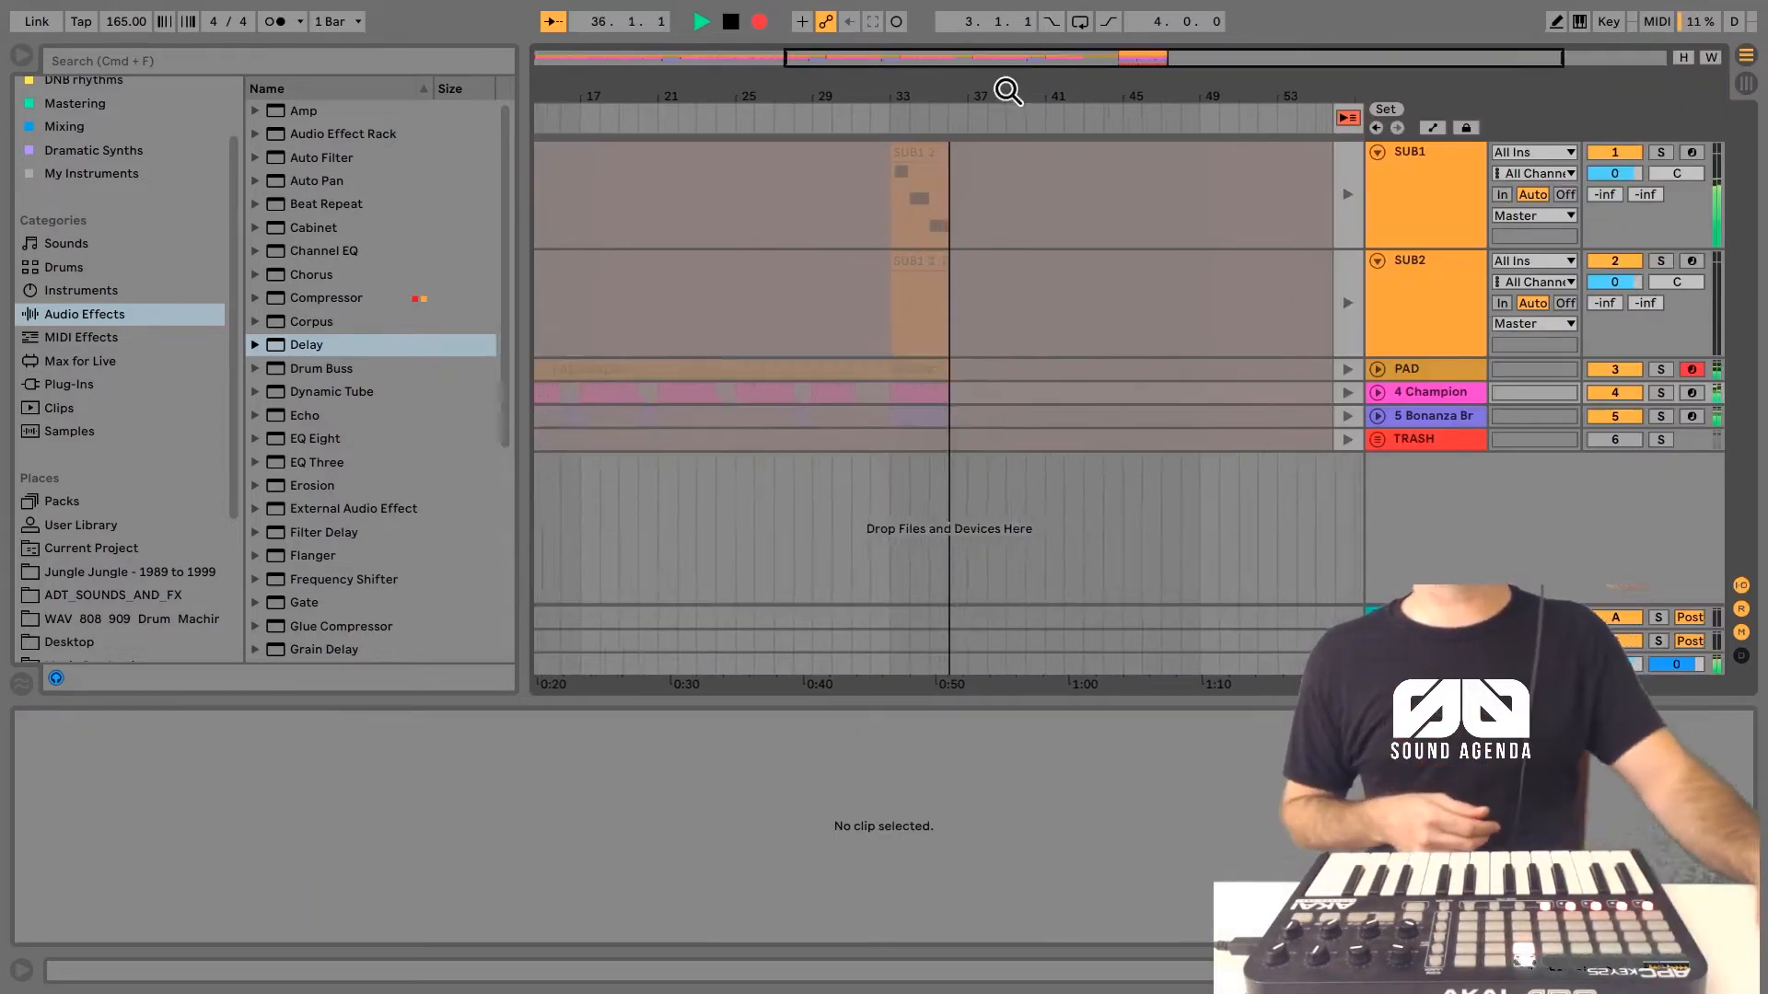
pyautogui.moveTo(1008, 91); pyautogui.dragTo(1045, 95)
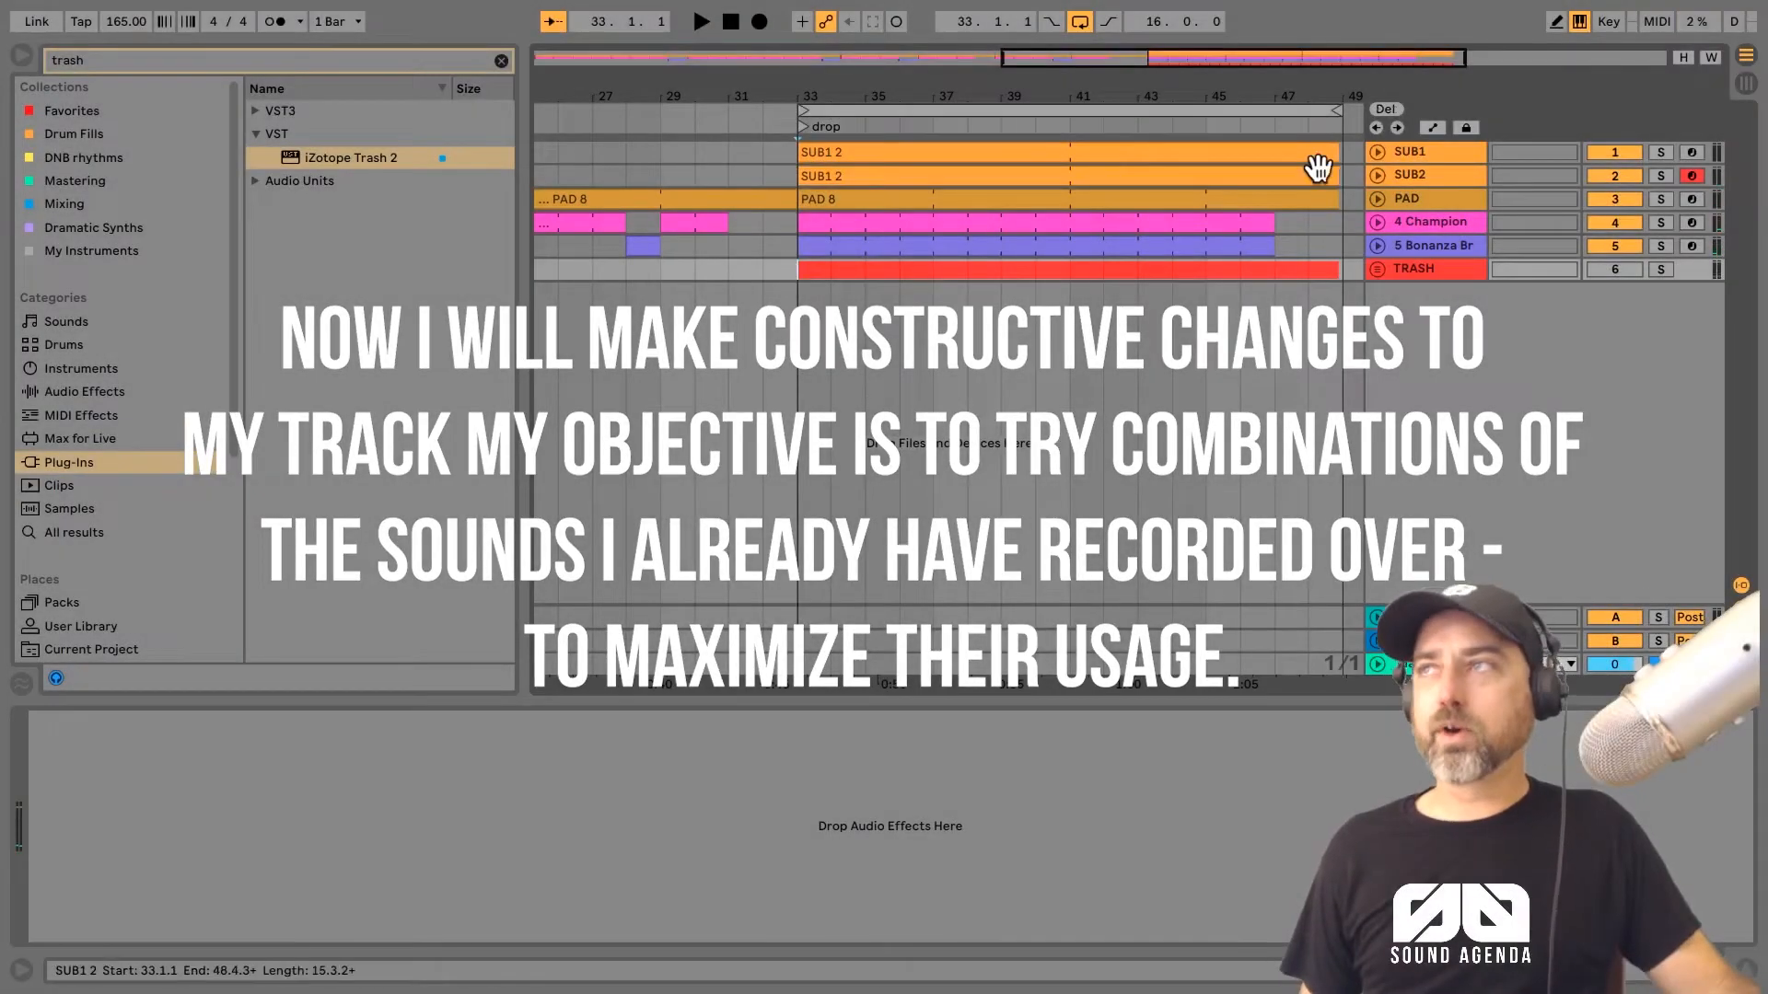
# Step: Load iZotope Trash 2 onto the Champion Break track, audition it and move its window clear of the device chain
pyautogui.click(1430, 245)
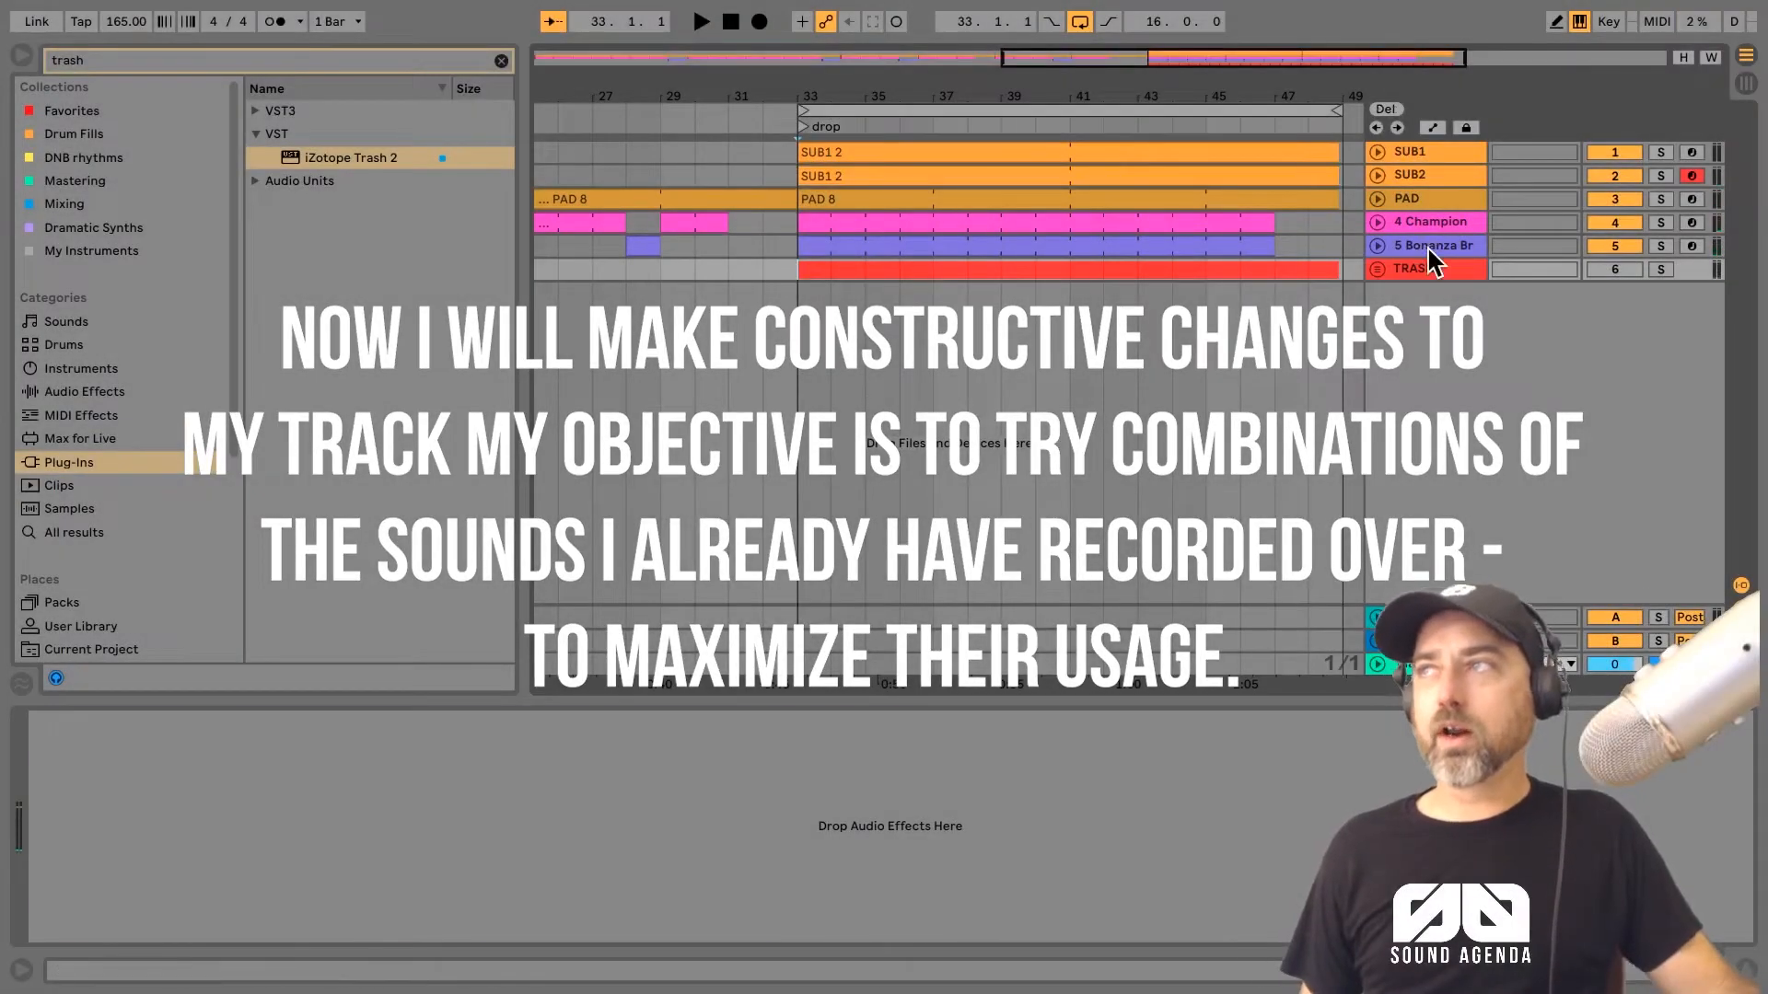
pyautogui.click(1427, 225)
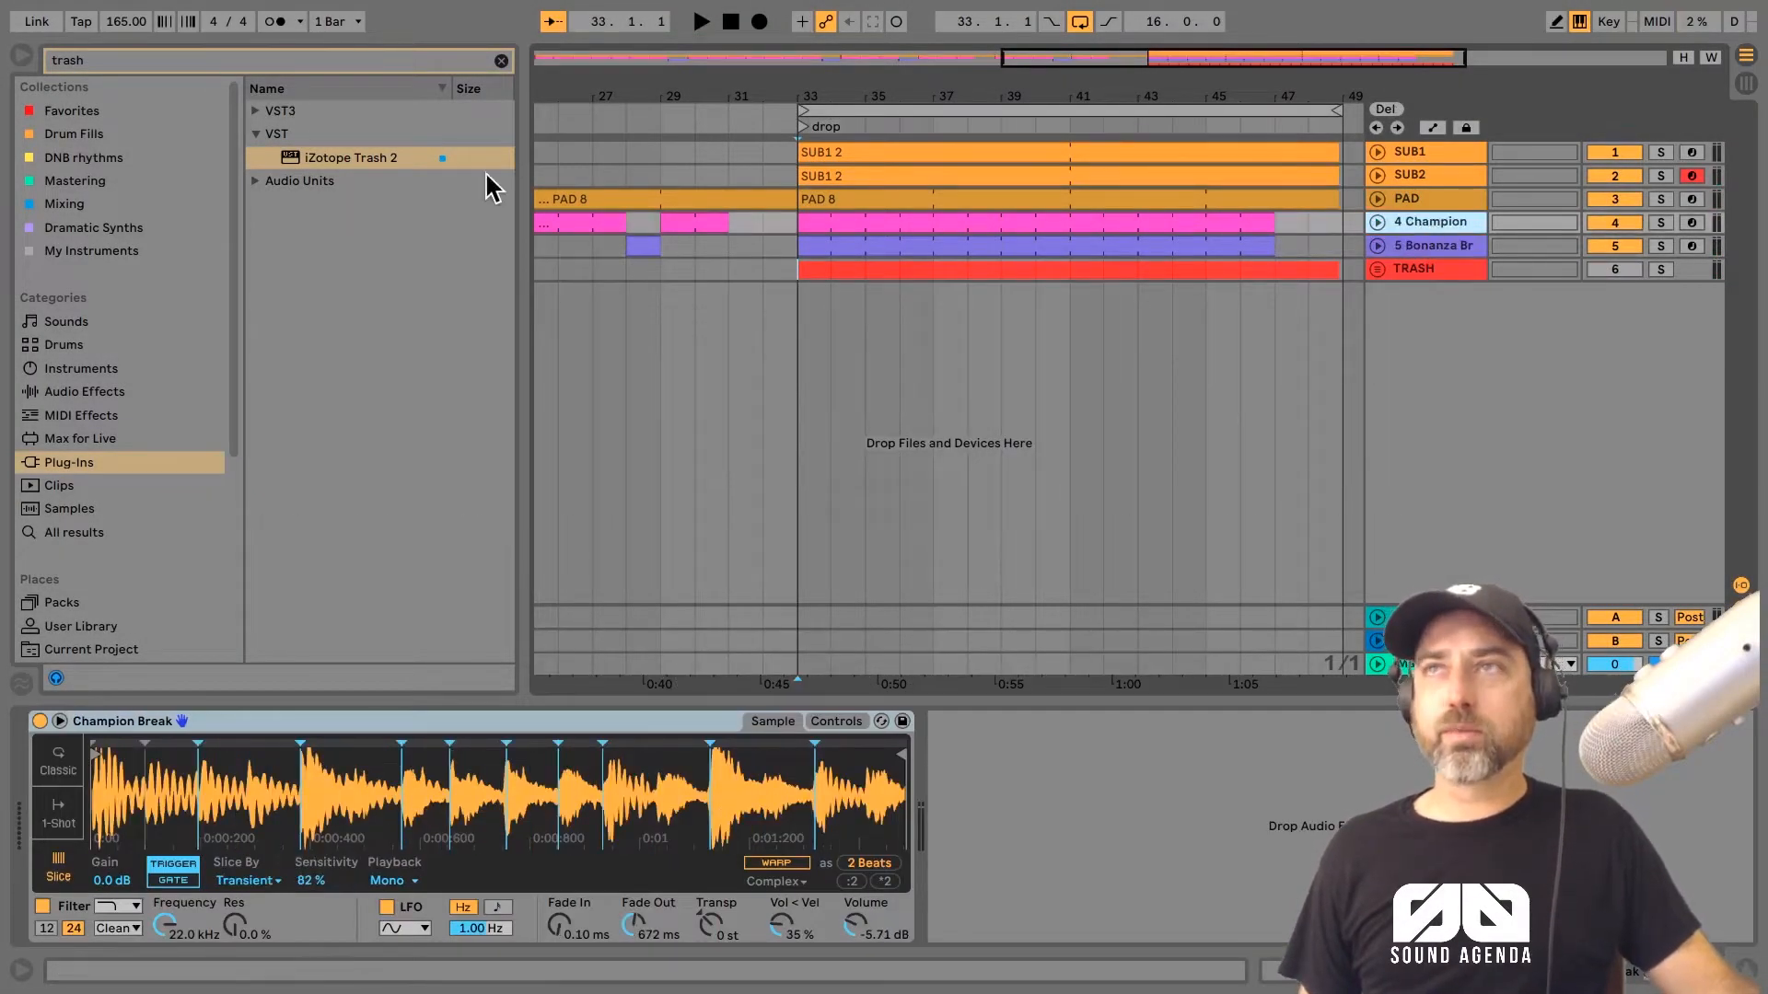
pyautogui.moveTo(357, 157); pyautogui.dragTo(1439, 219)
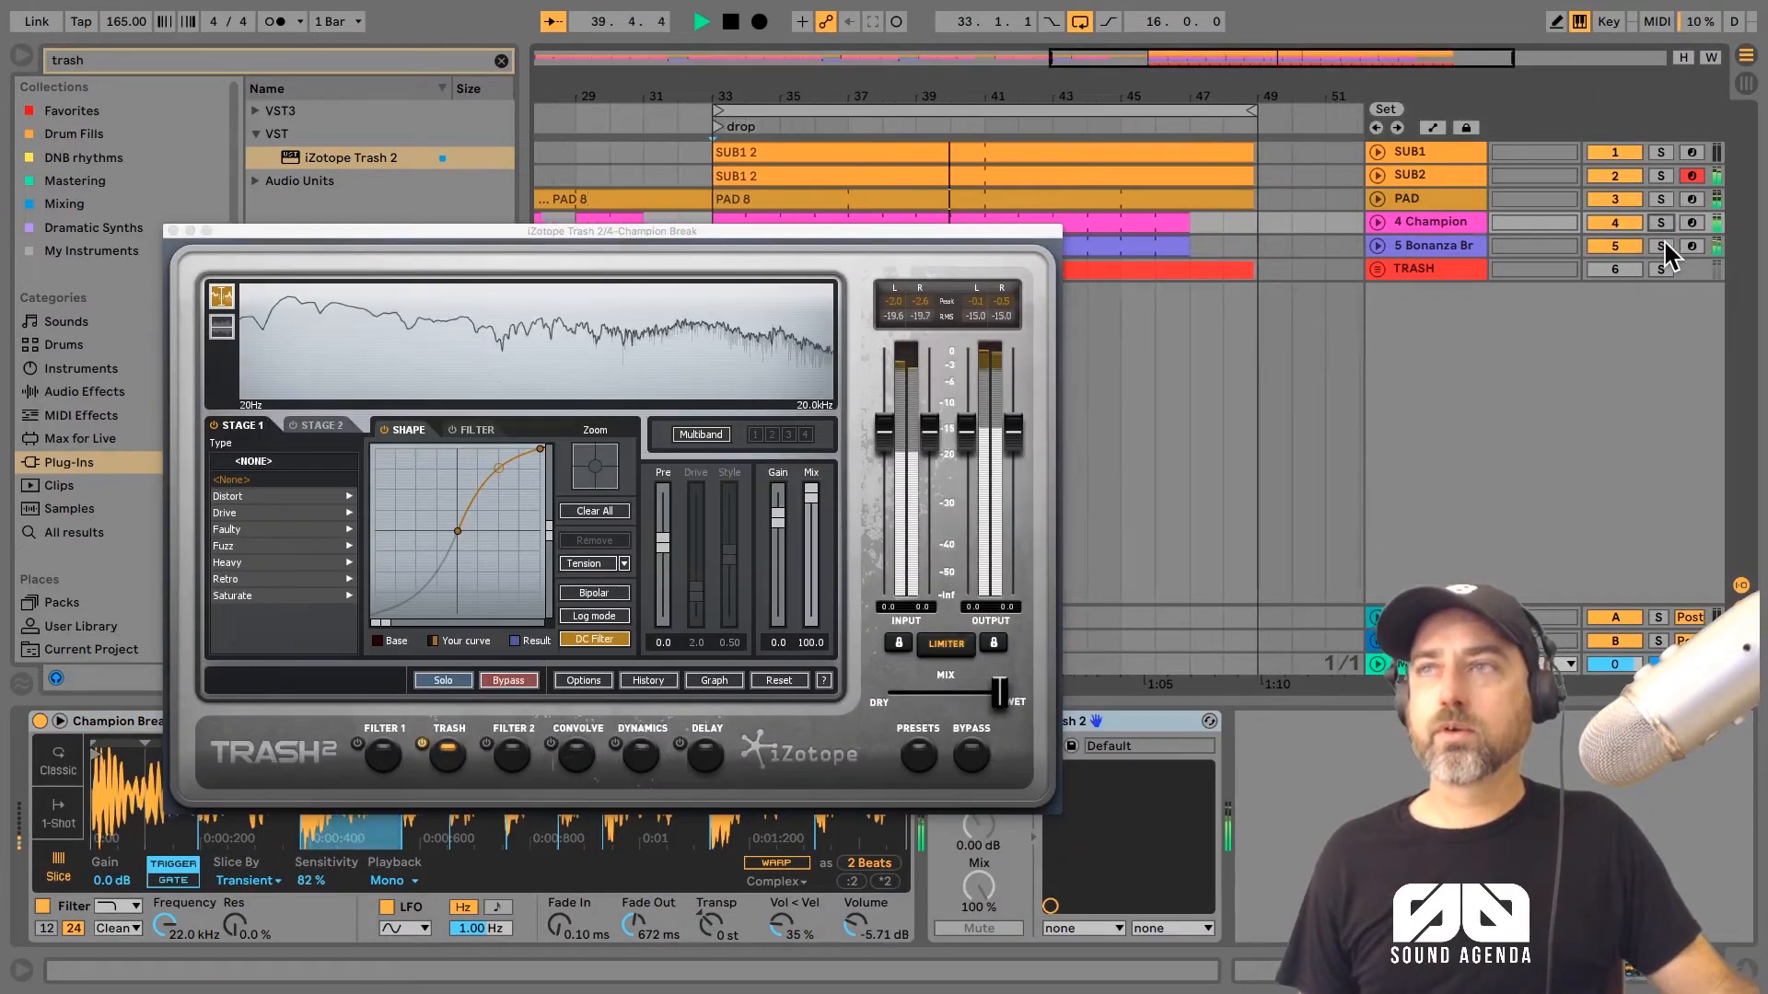
pyautogui.doubleClick(733, 23)
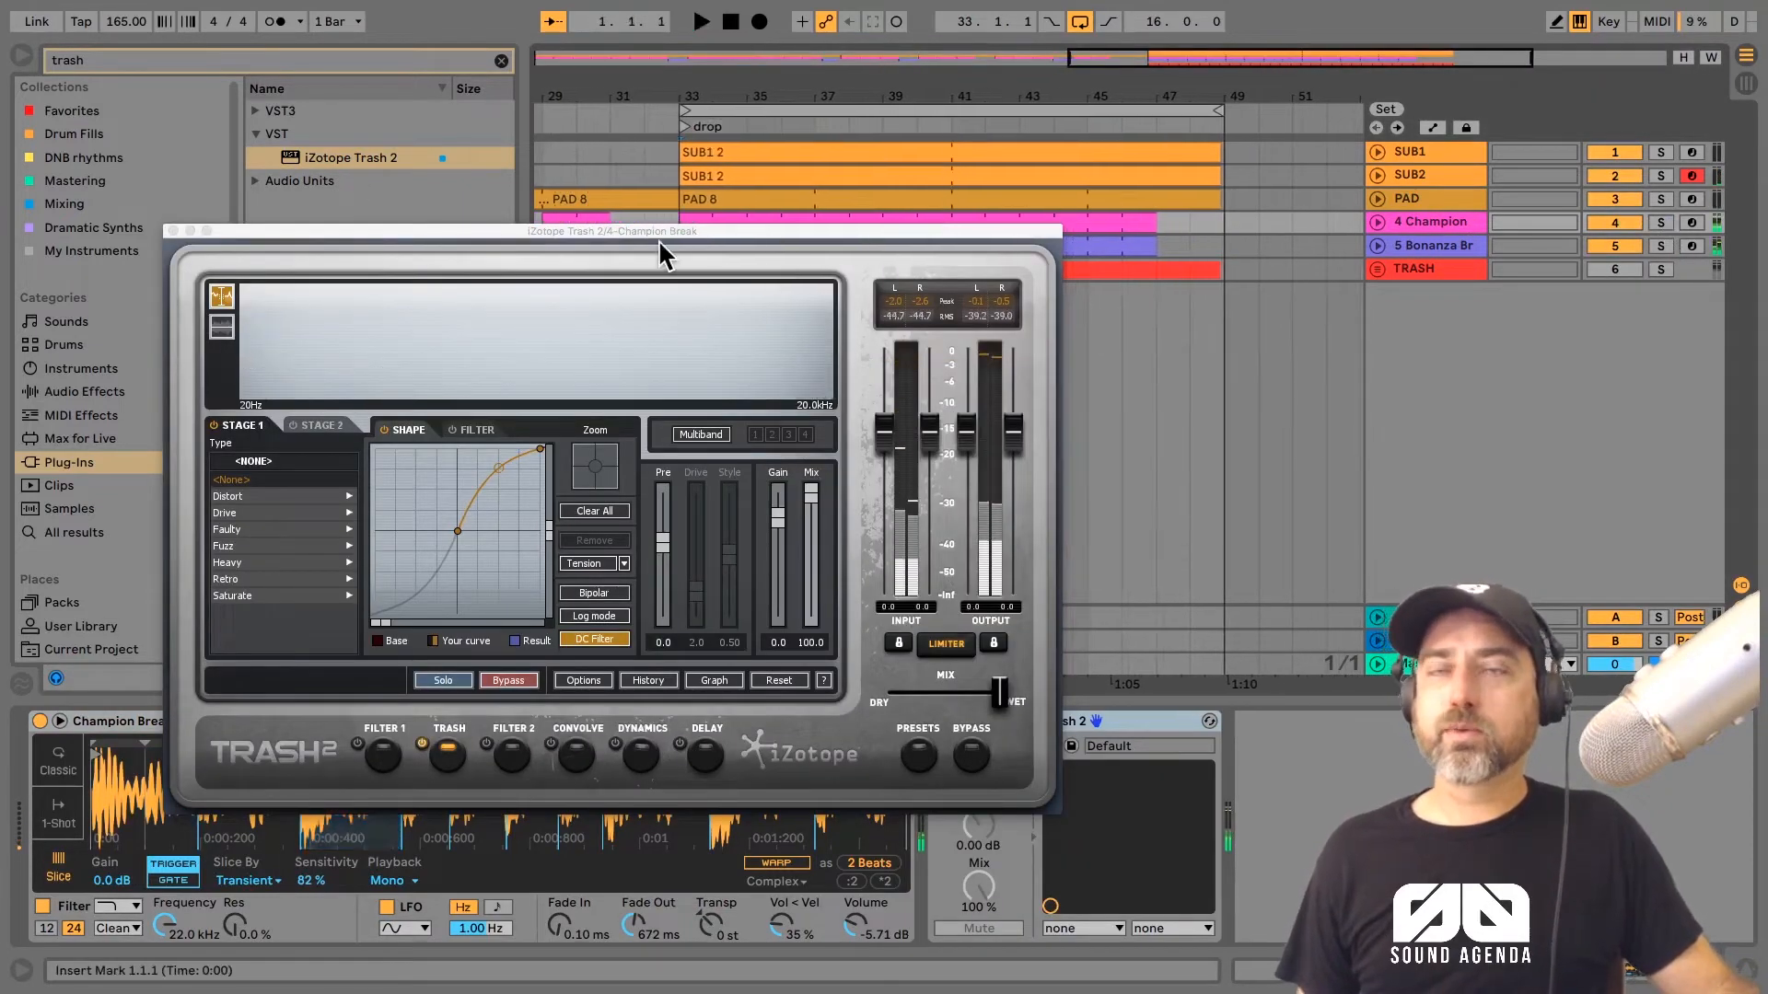
pyautogui.moveTo(650, 230); pyautogui.dragTo(617, 138)
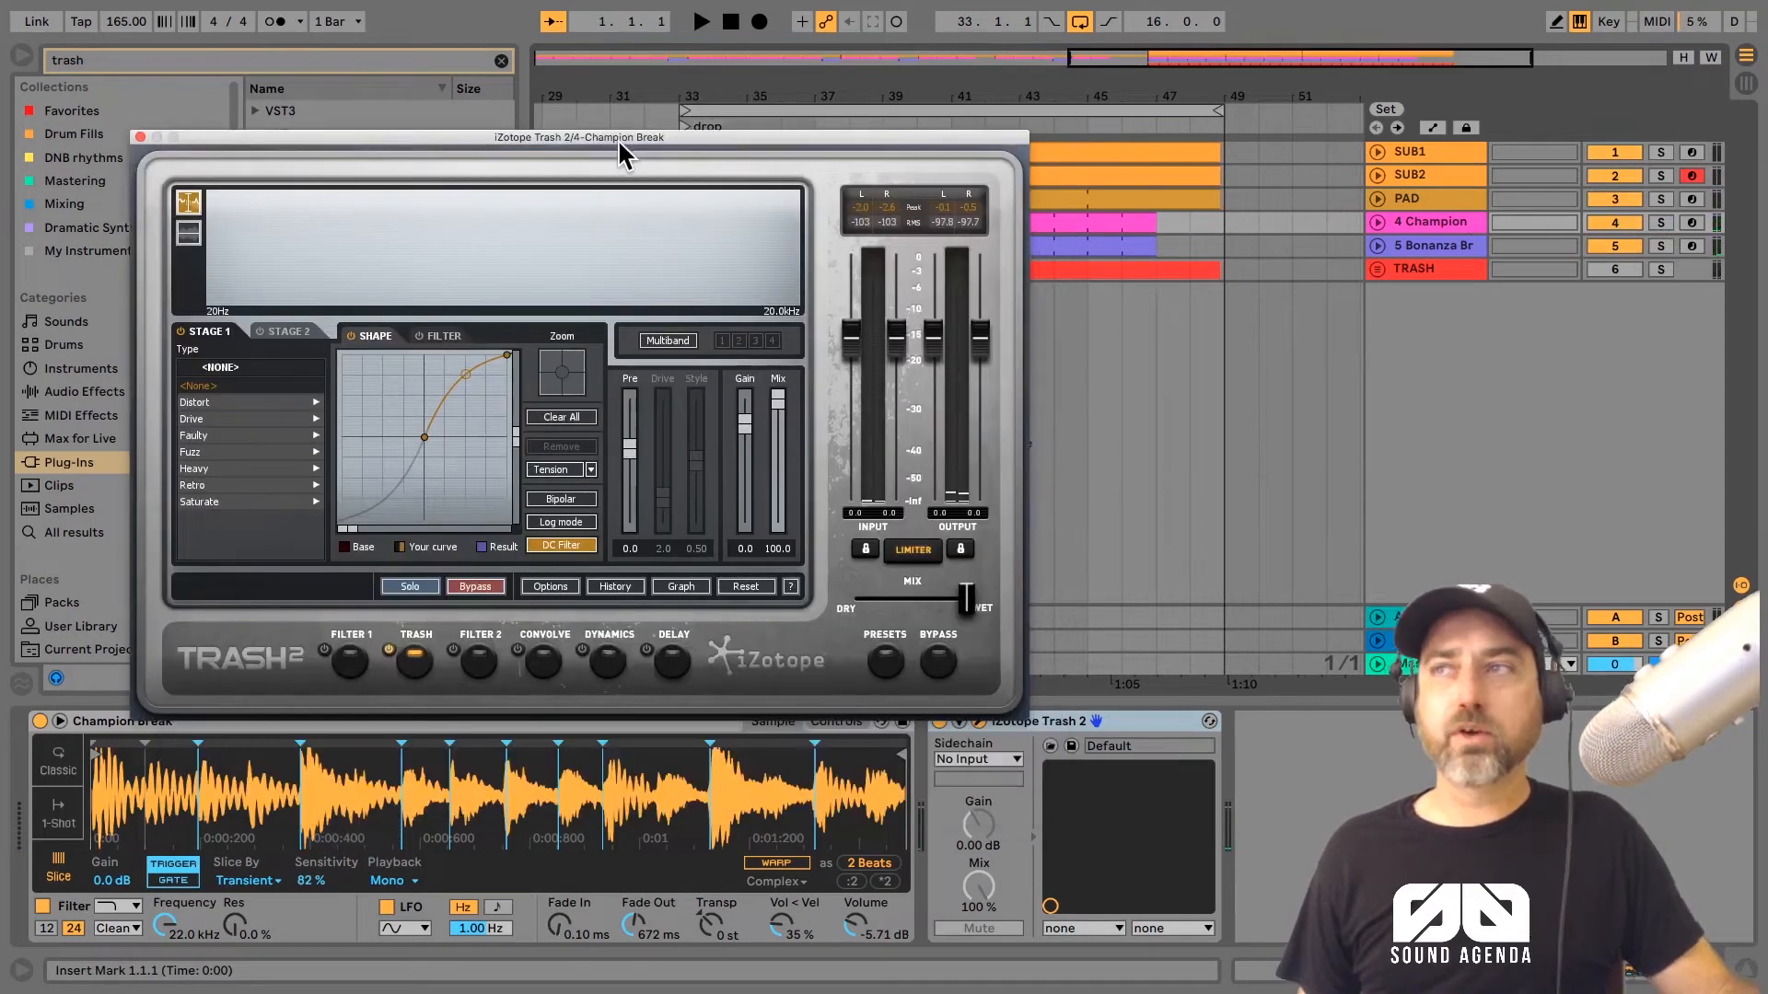
# Step: Copy Trash 2 from the Champion track to the Bonanza Break track, check that track in solo and close the plug-in window
pyautogui.moveTo(1059, 736); pyautogui.dragTo(1430, 257)
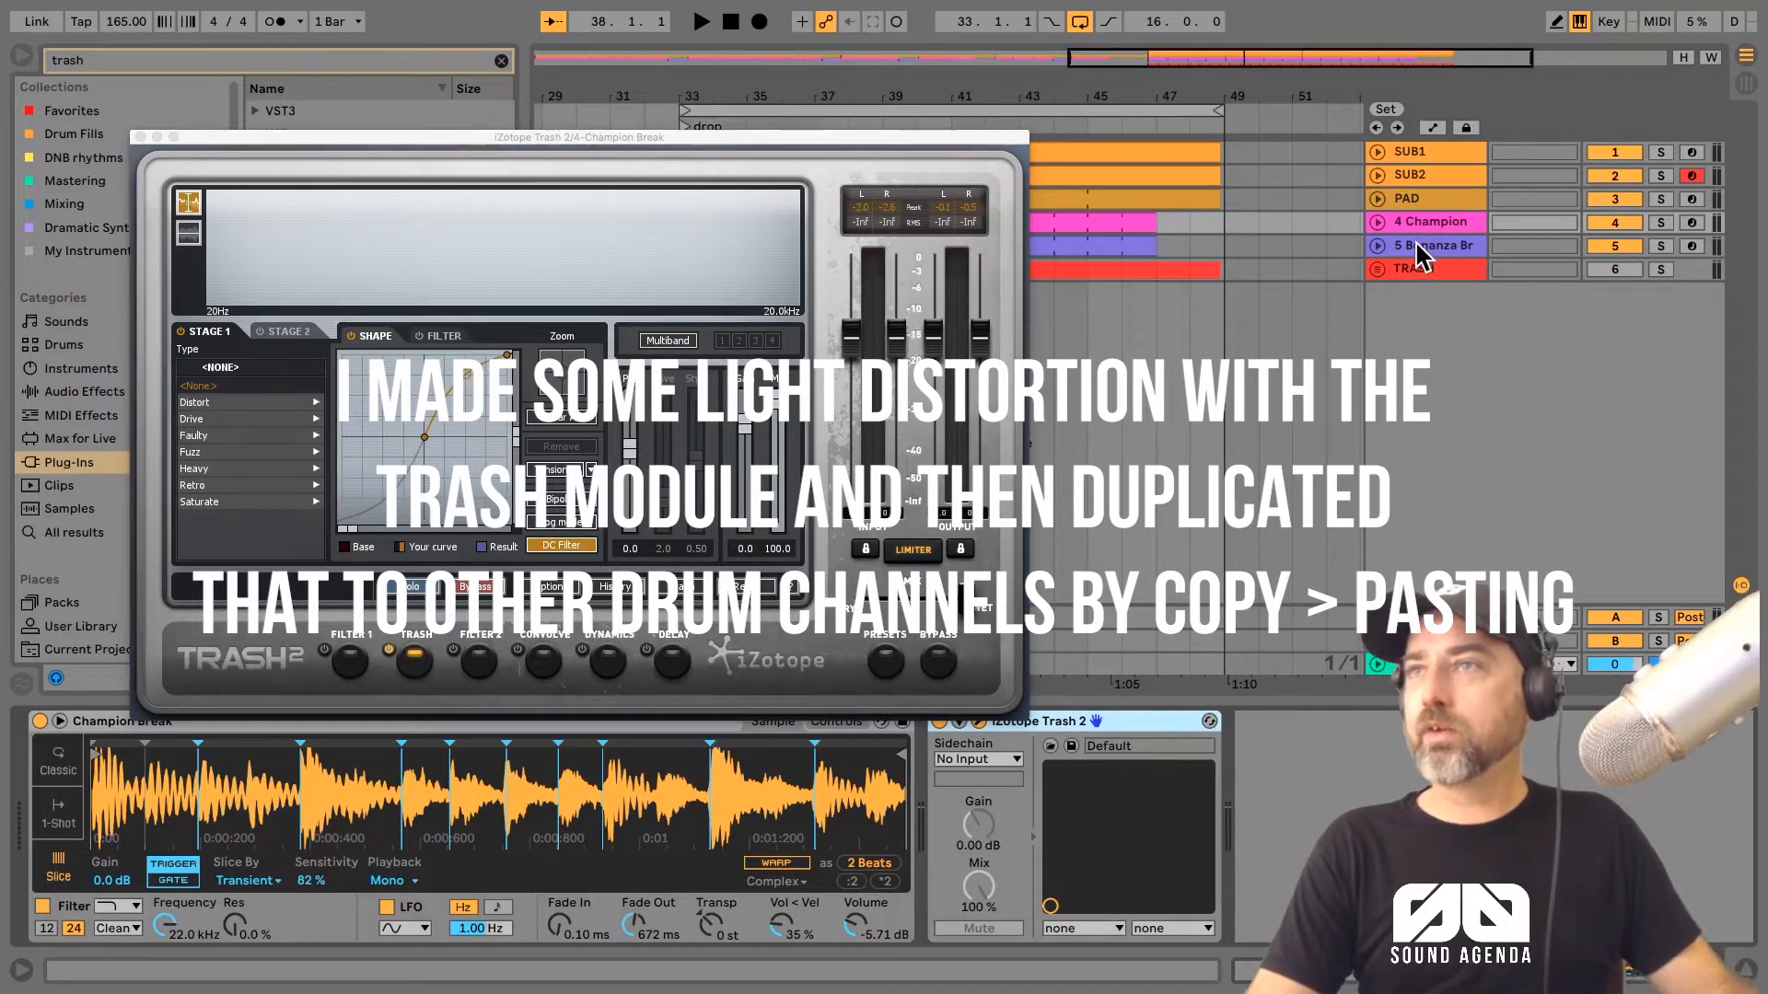
pyautogui.click(1423, 246)
pyautogui.click(1663, 222)
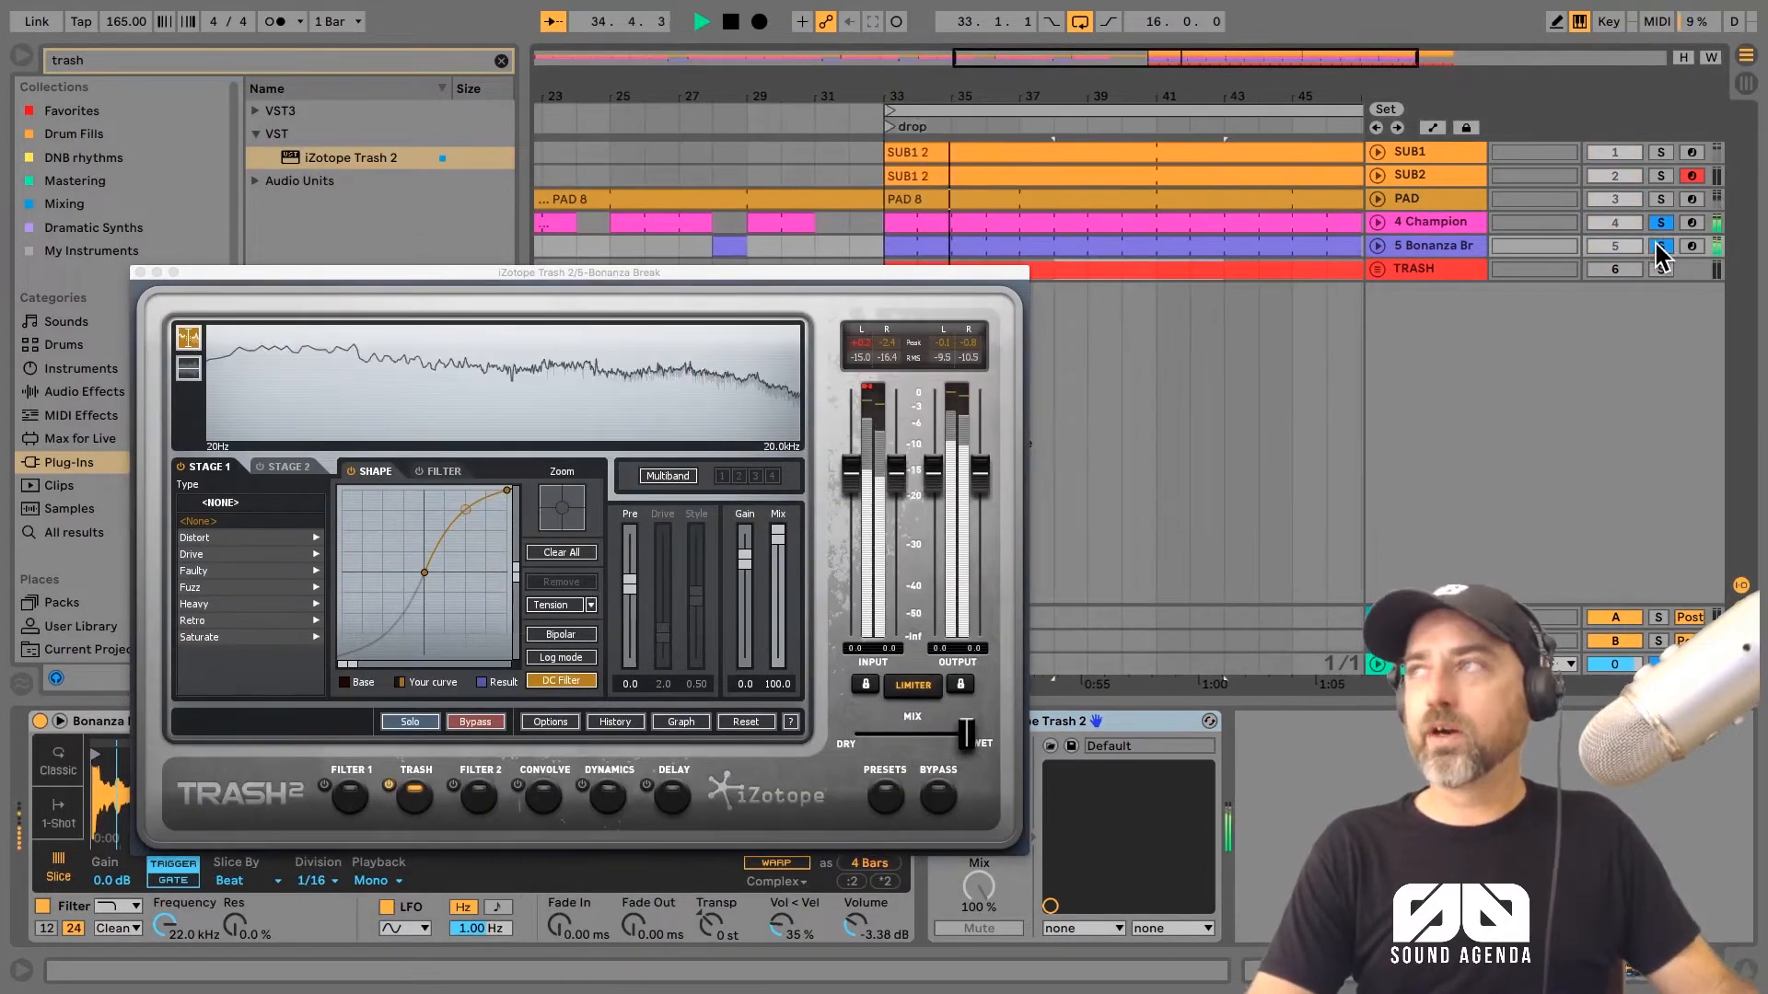
pyautogui.click(1661, 247)
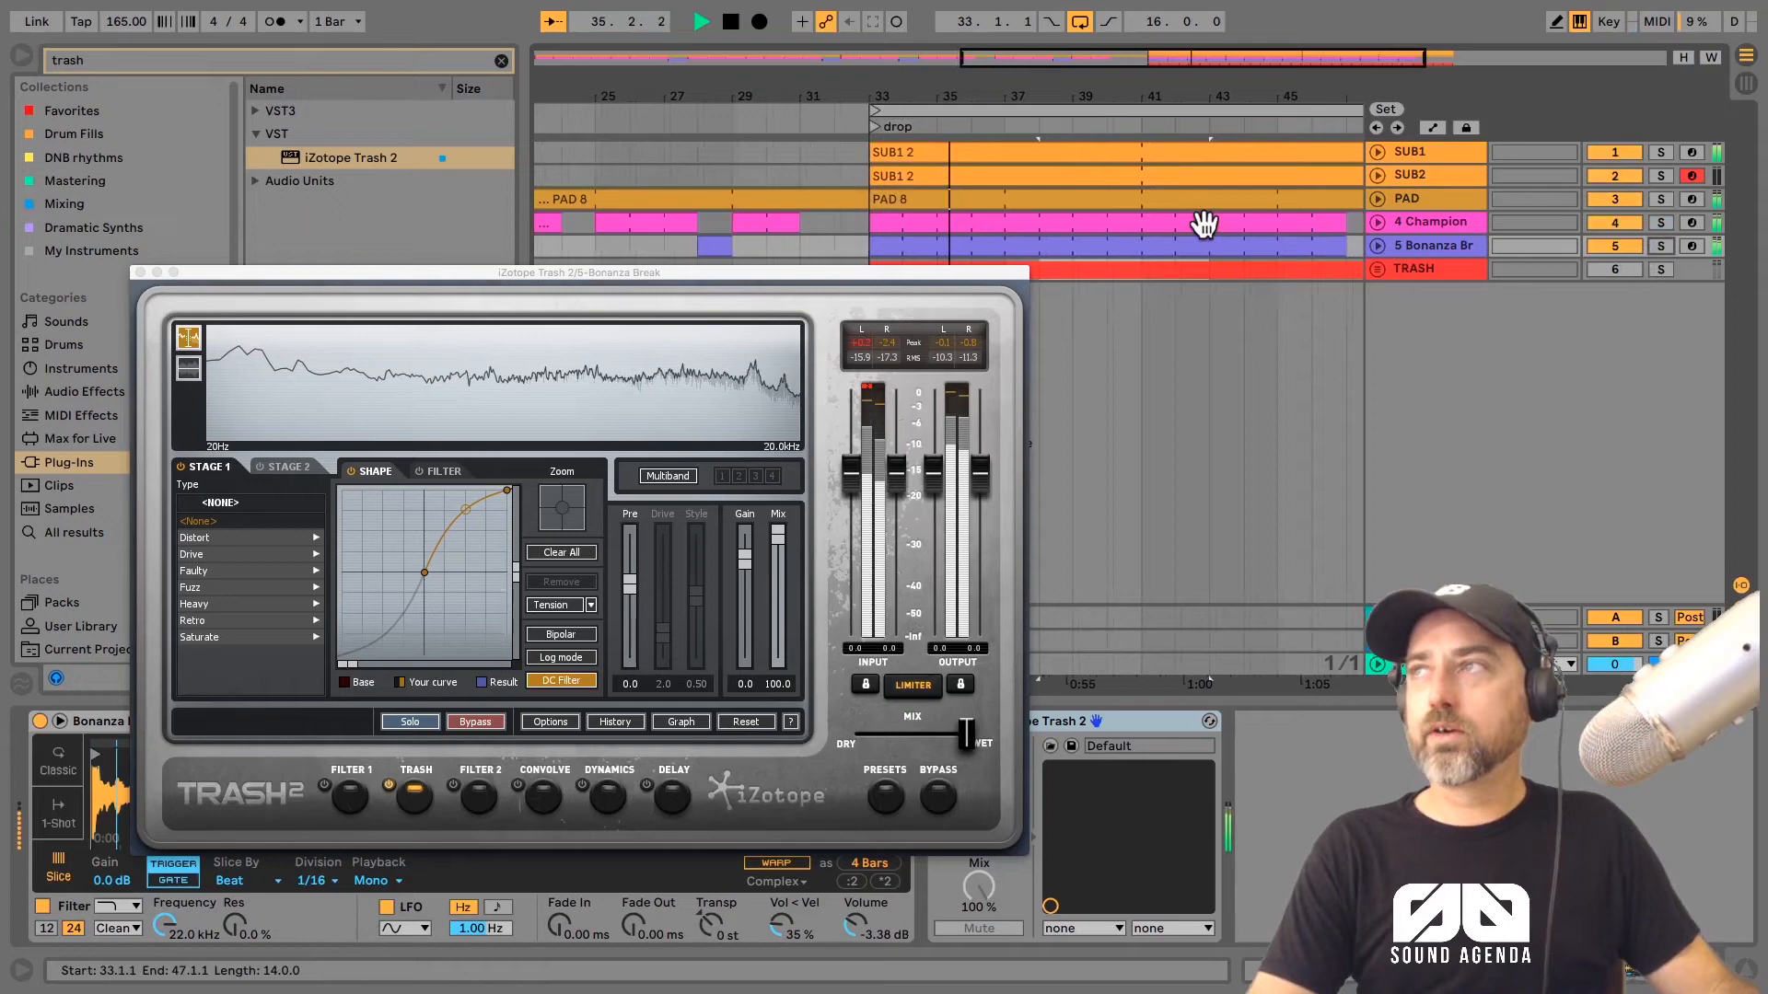
pyautogui.click(139, 272)
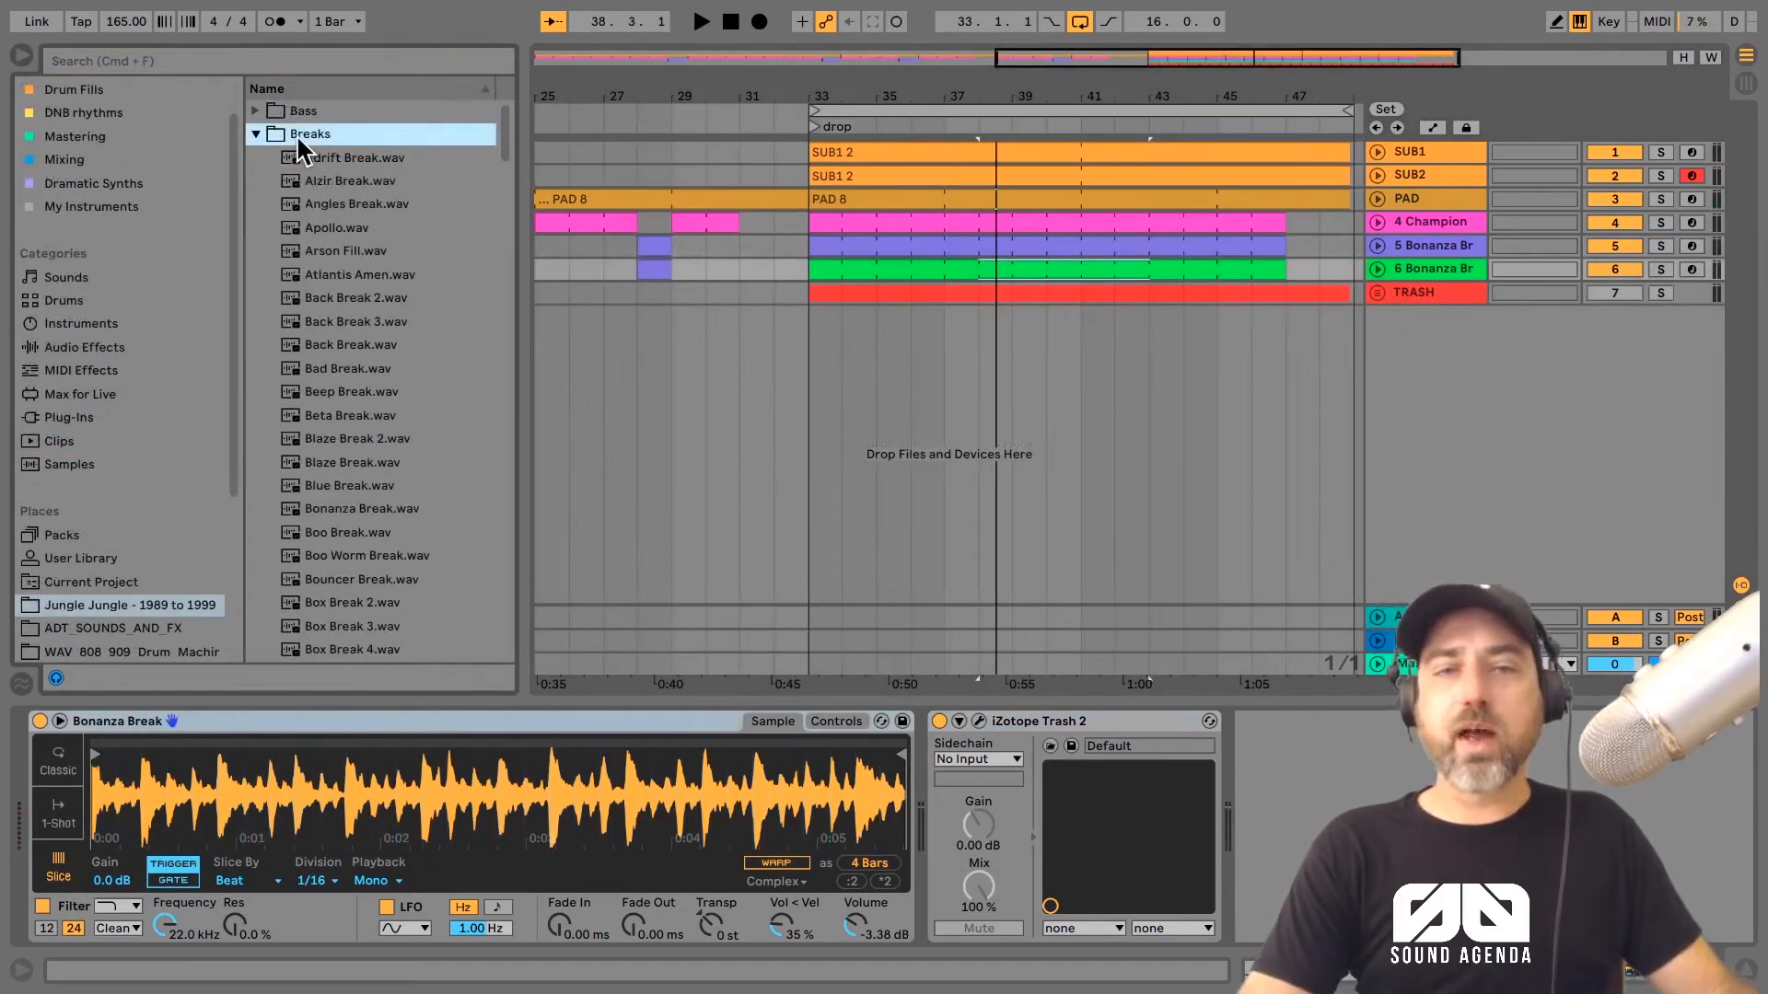
# Step: Replace the sample on the duplicated Bonanza track with Physical Break 2.wav from the Breaks folder
pyautogui.scroll(-10, 502, 130)
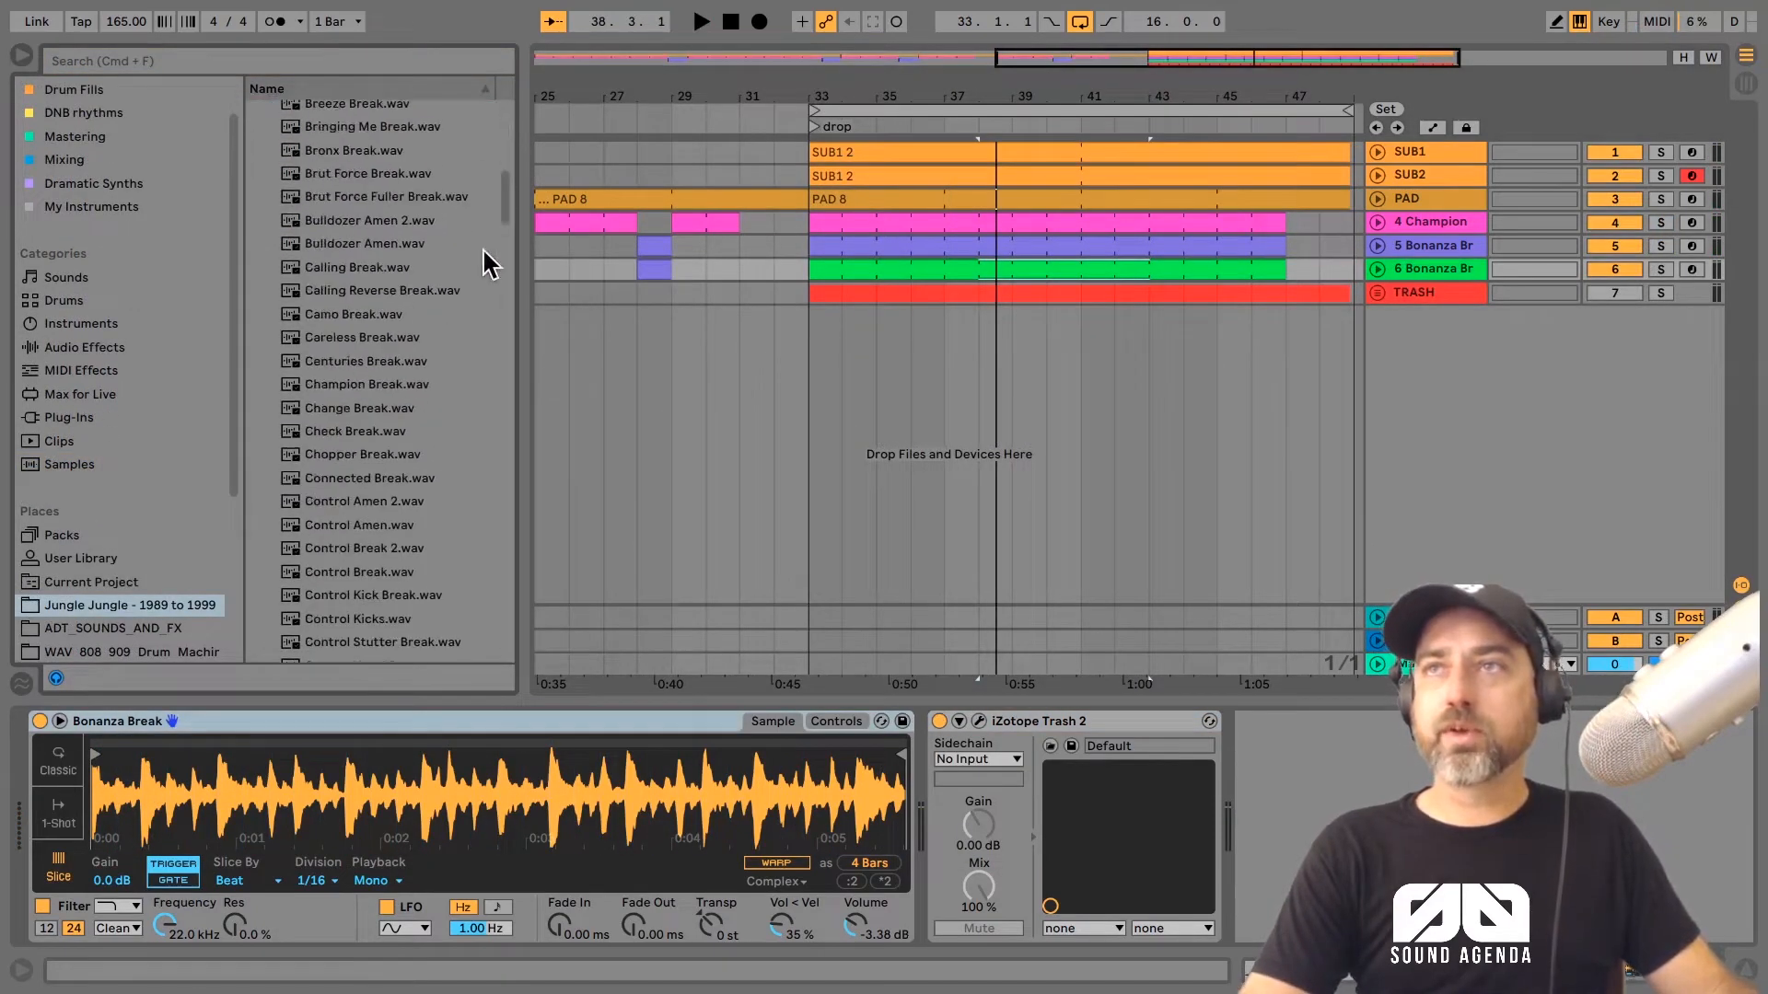
pyautogui.scroll(-15, 373, 509)
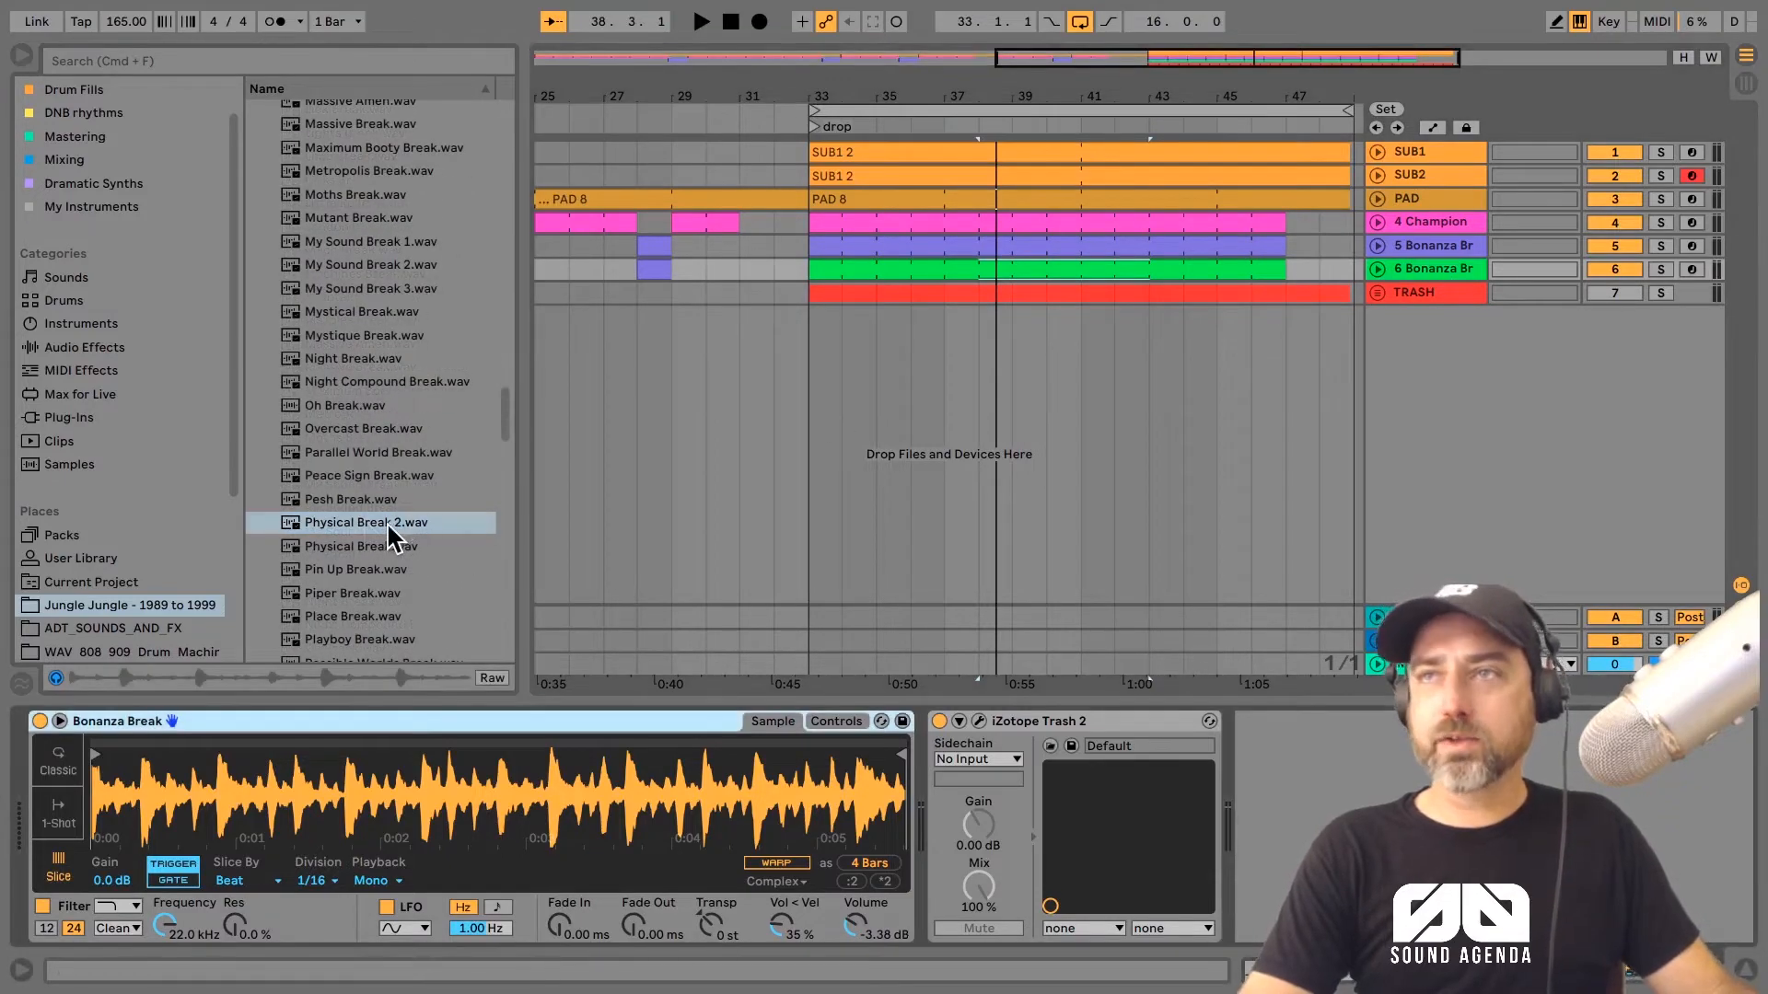
pyautogui.moveTo(385, 522); pyautogui.dragTo(336, 810)
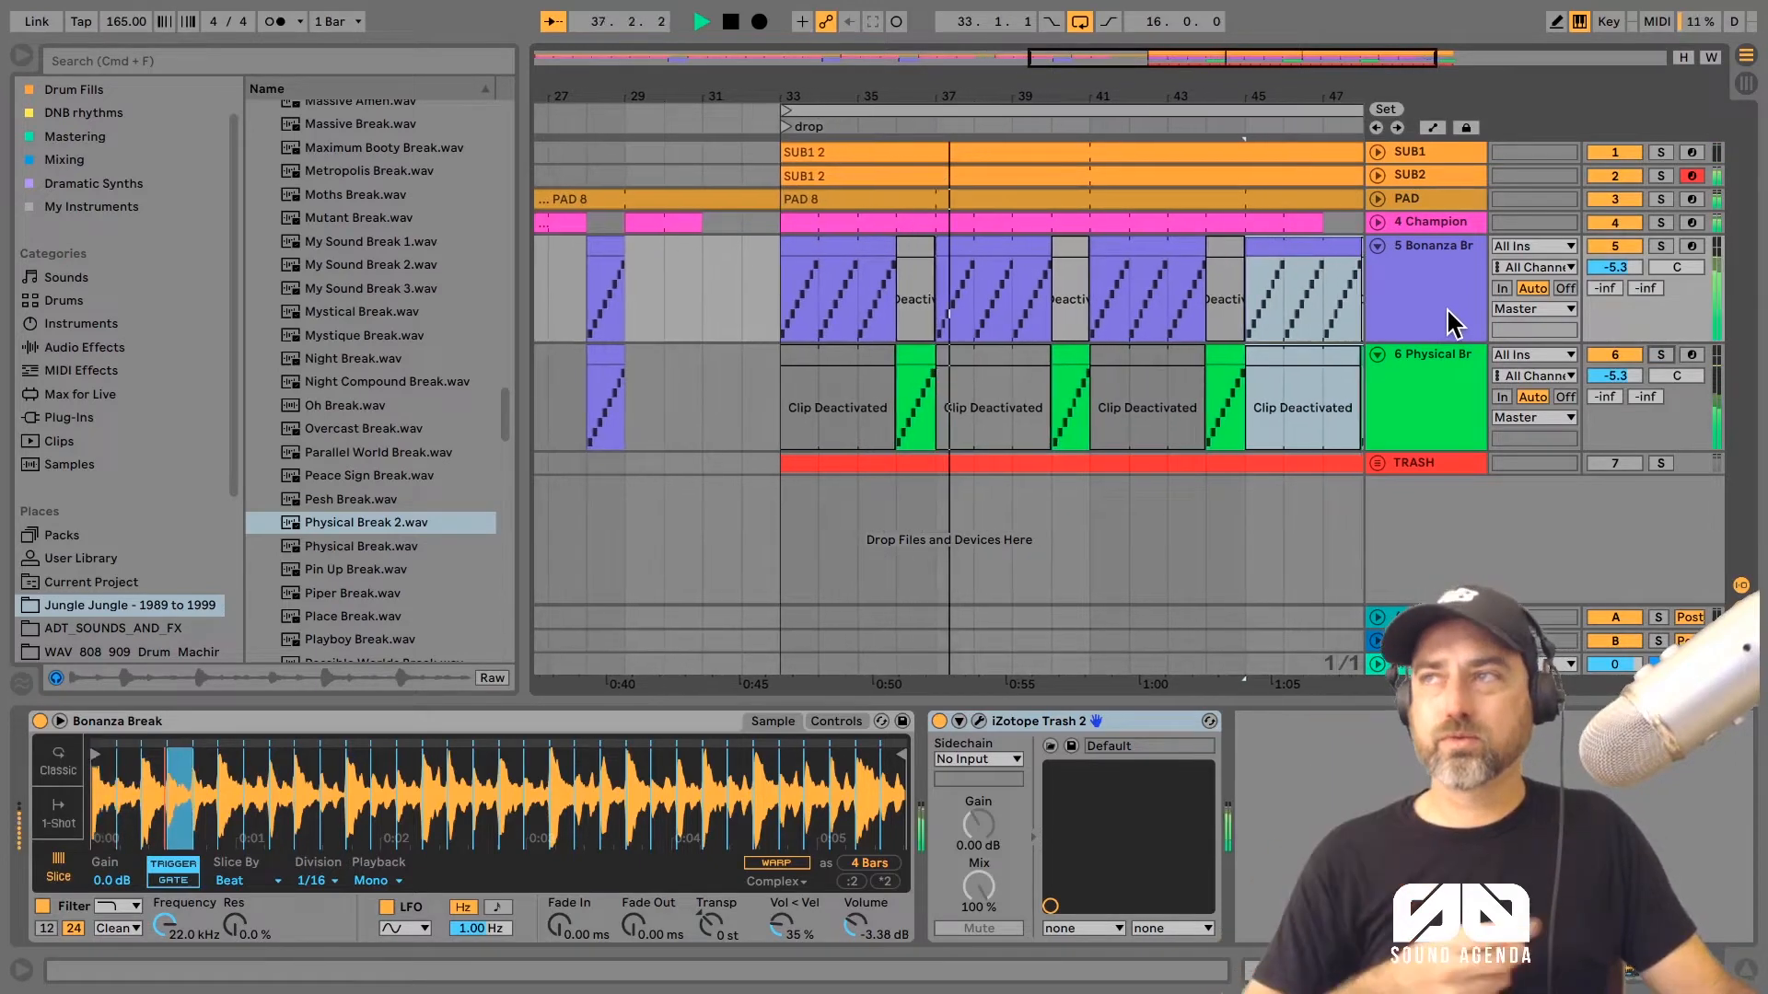
# Step: Reverse the notes of the Physical Break clip at bar 40 and play the section back
pyautogui.click(1035, 359)
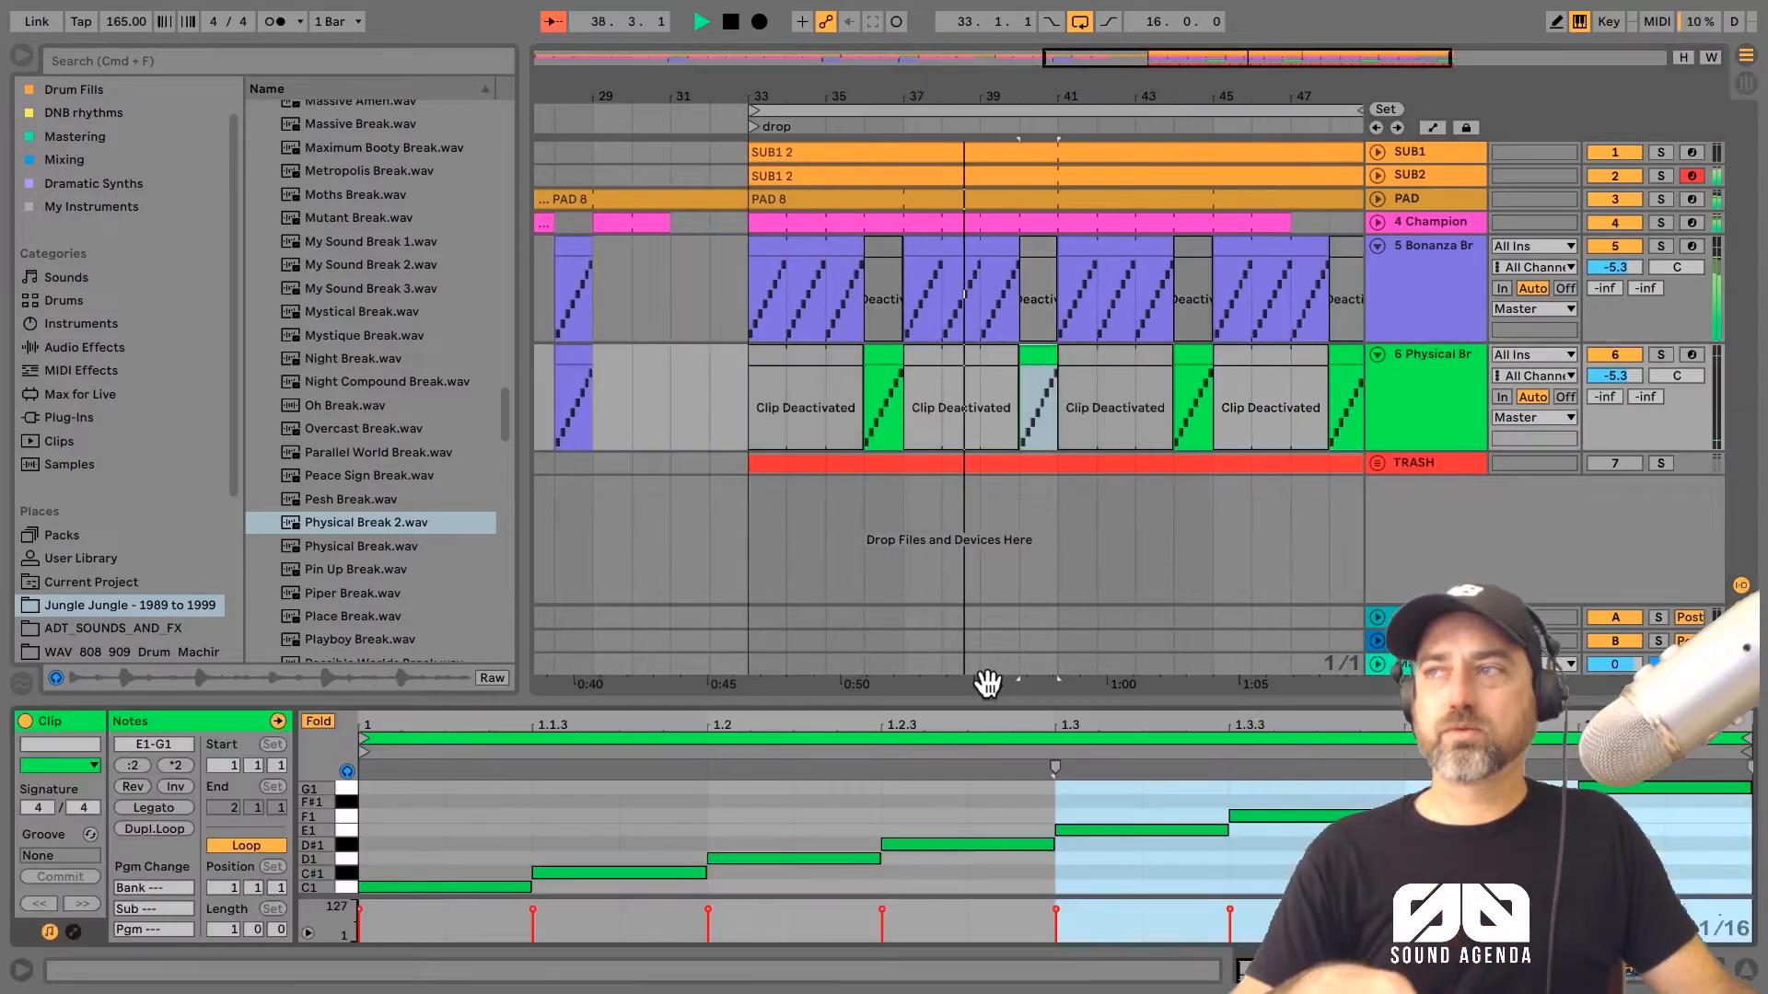
pyautogui.press('space')
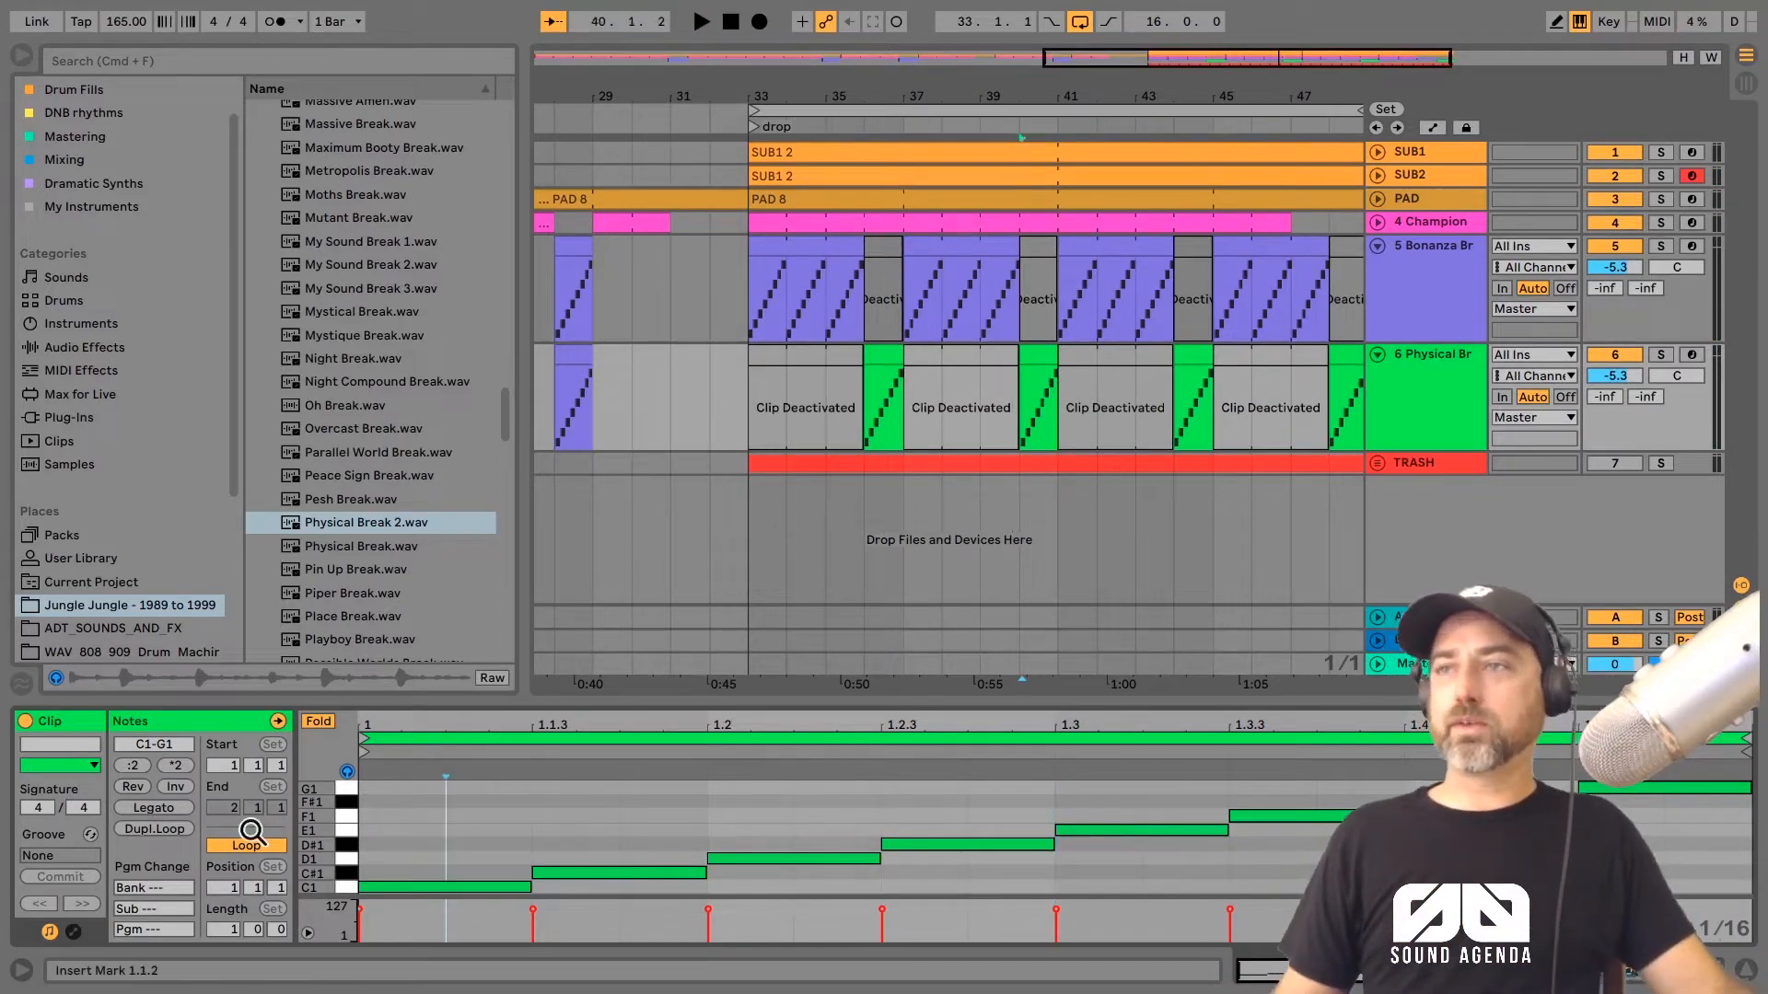
pyautogui.click(140, 786)
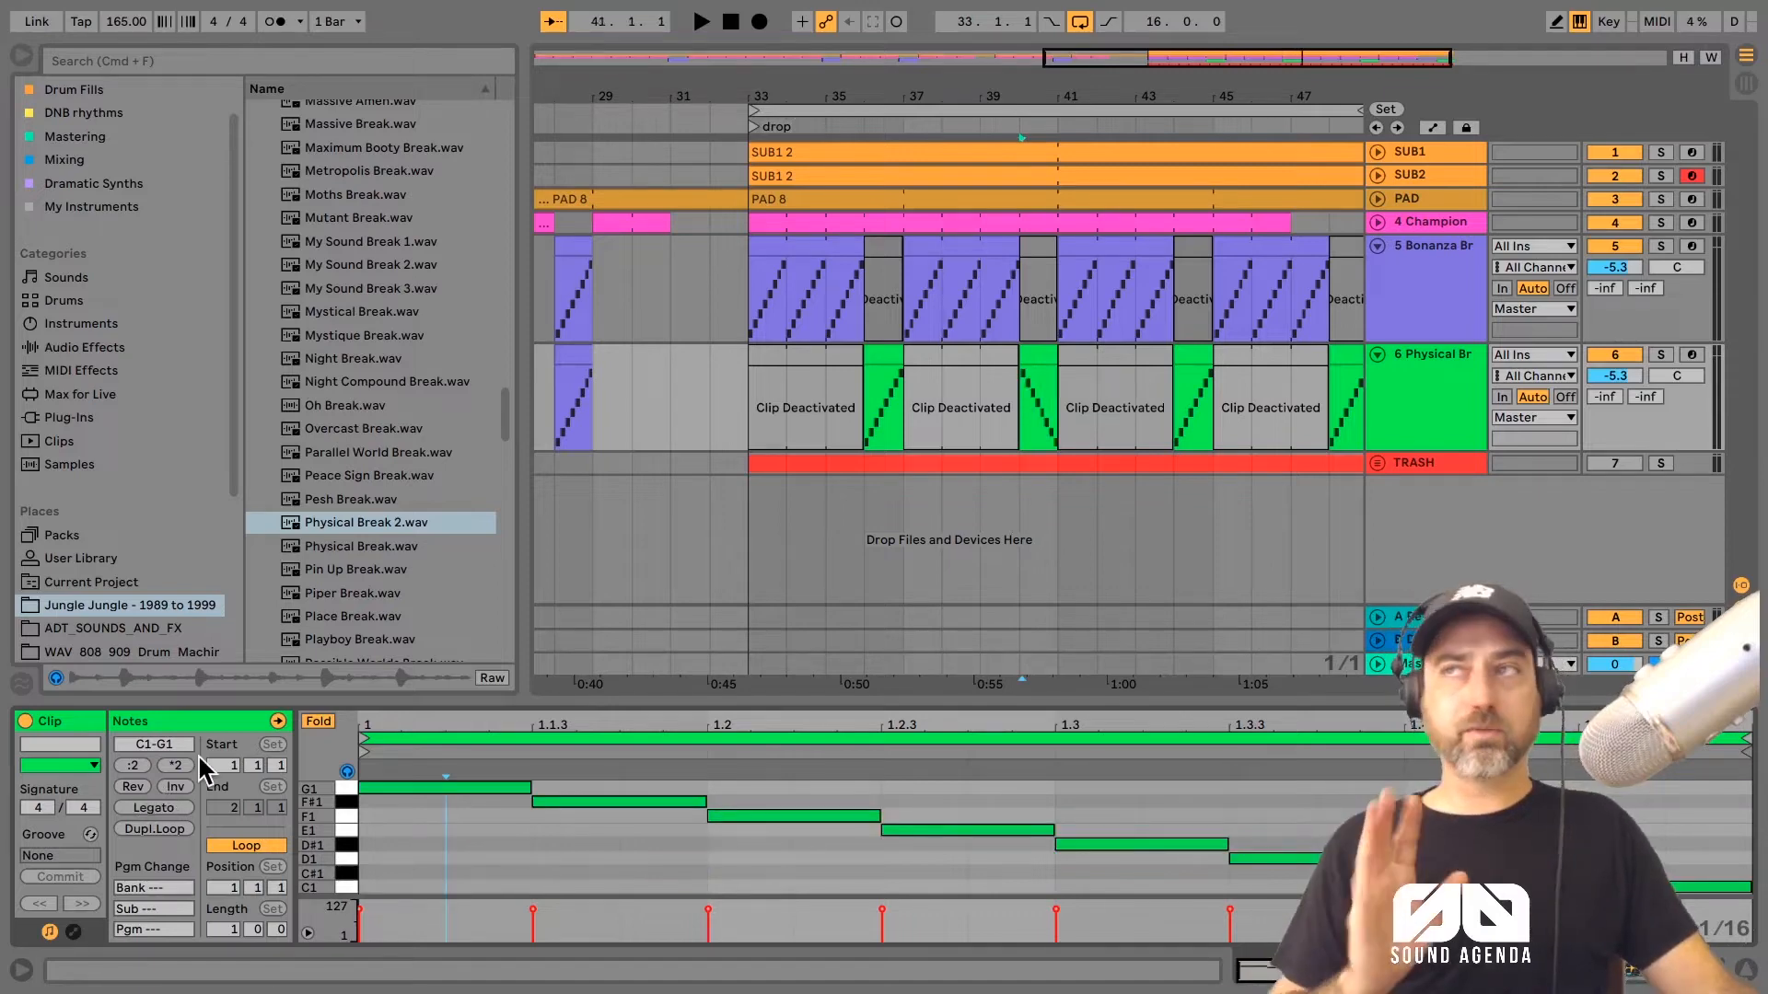
pyautogui.click(997, 120)
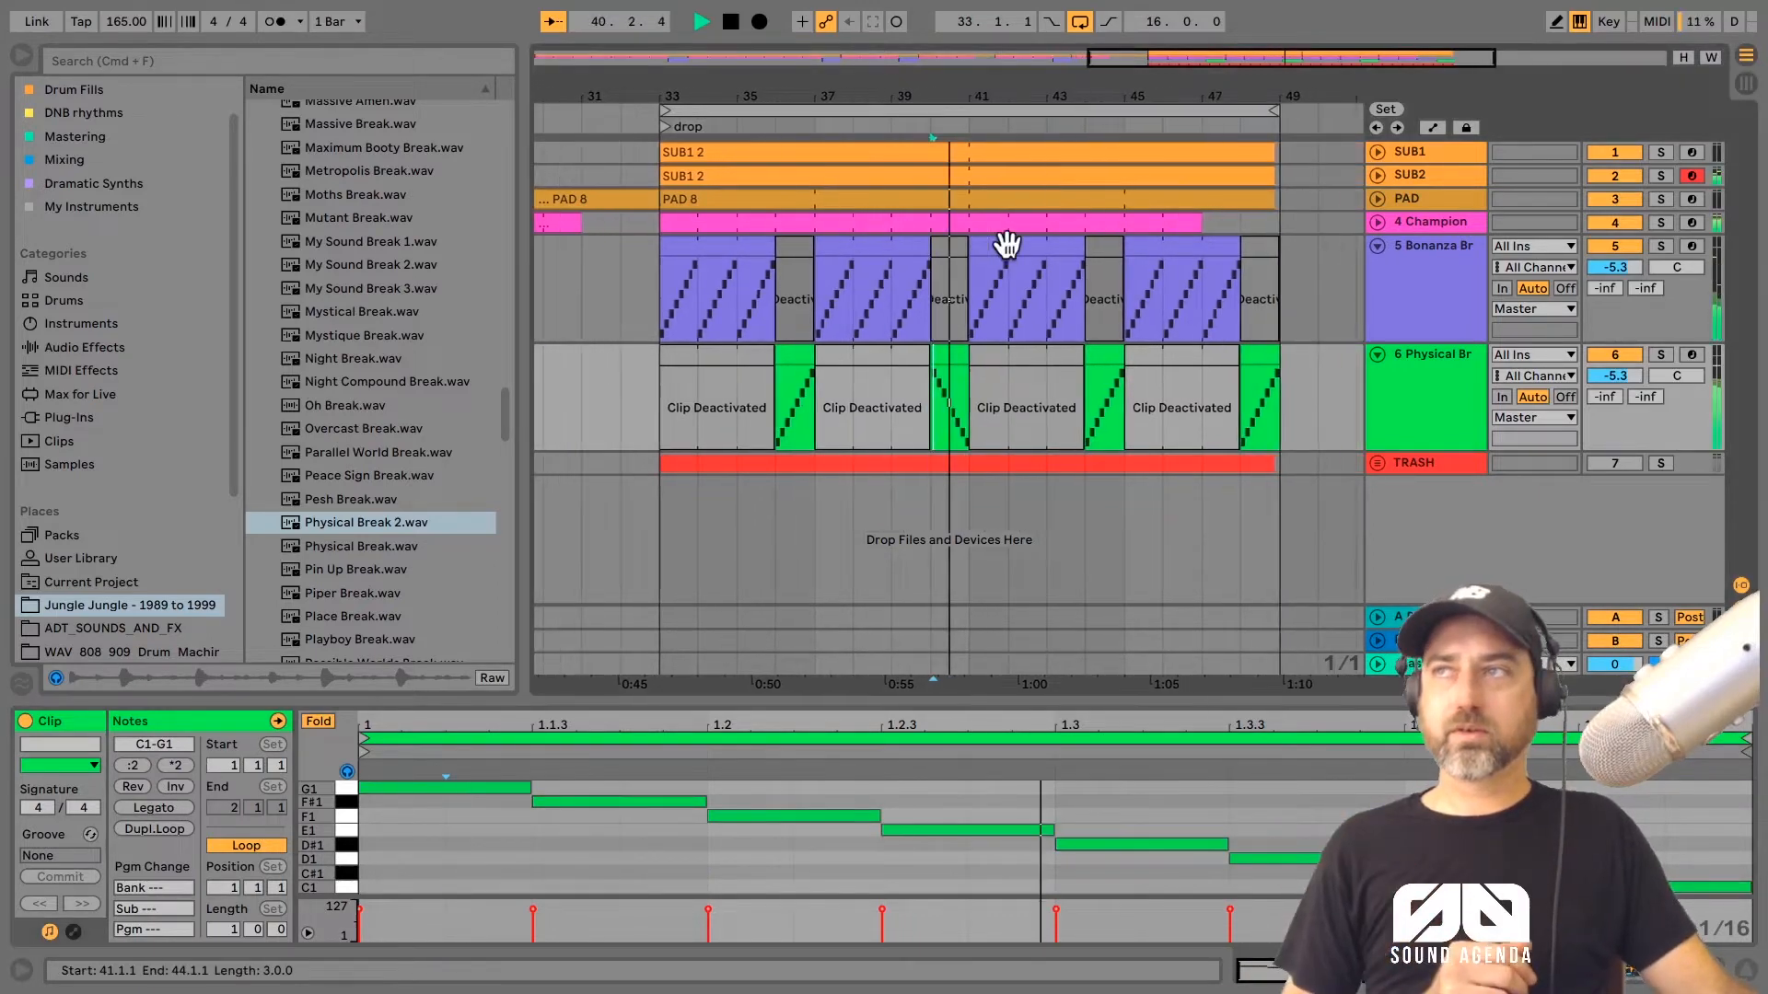
pyautogui.press('space')
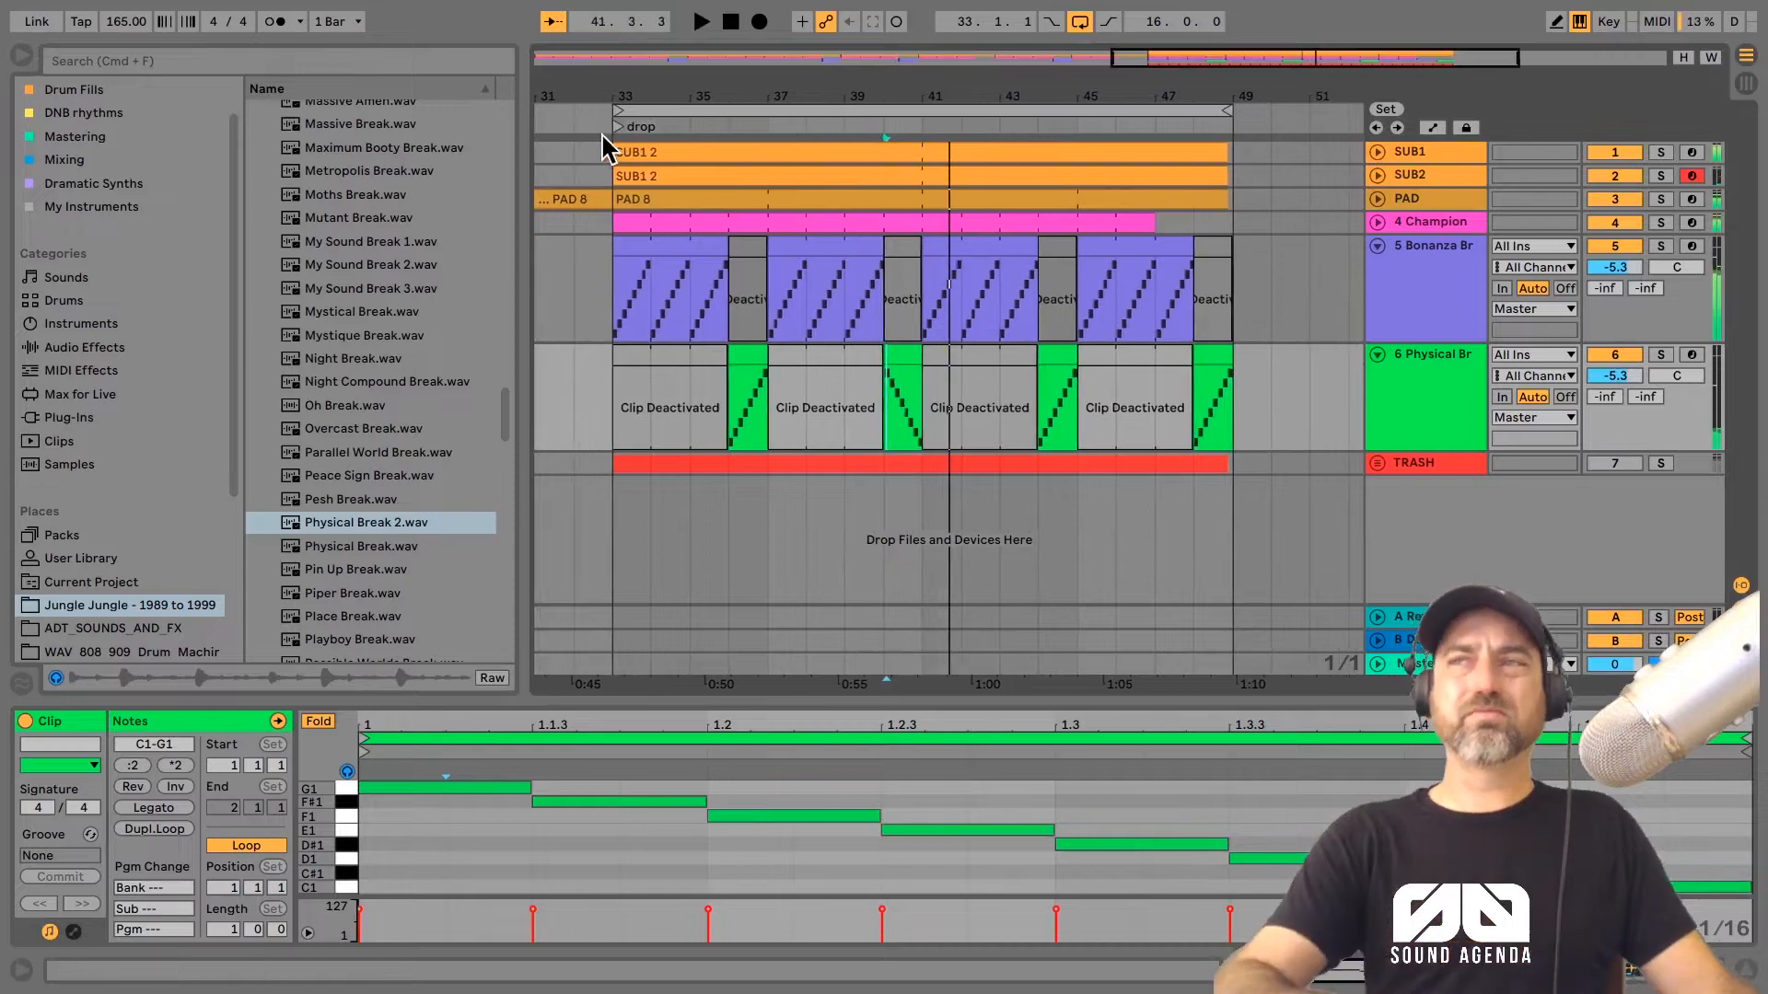
pyautogui.click(604, 117)
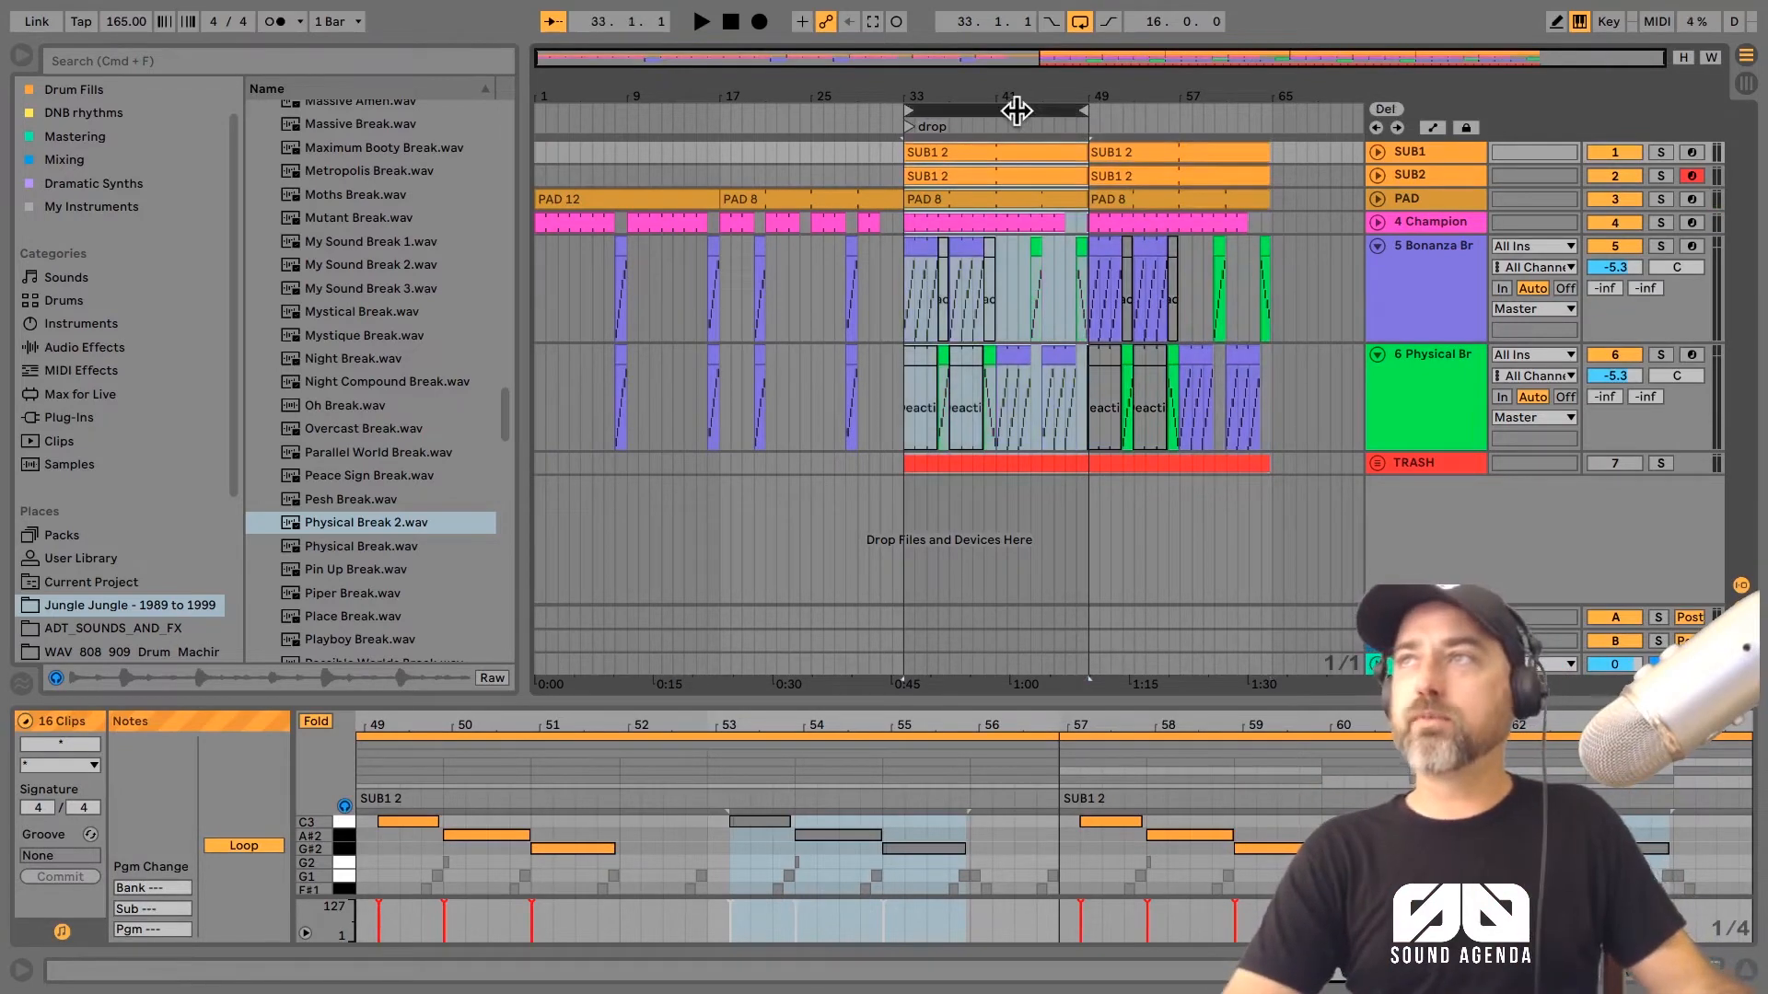
# Step: Move the 16-bar loop to start at bar 49 and set the Bonanza and Physical track volumes to -8.9 dB
pyautogui.moveTo(1282, 120); pyautogui.dragTo(1206, 100)
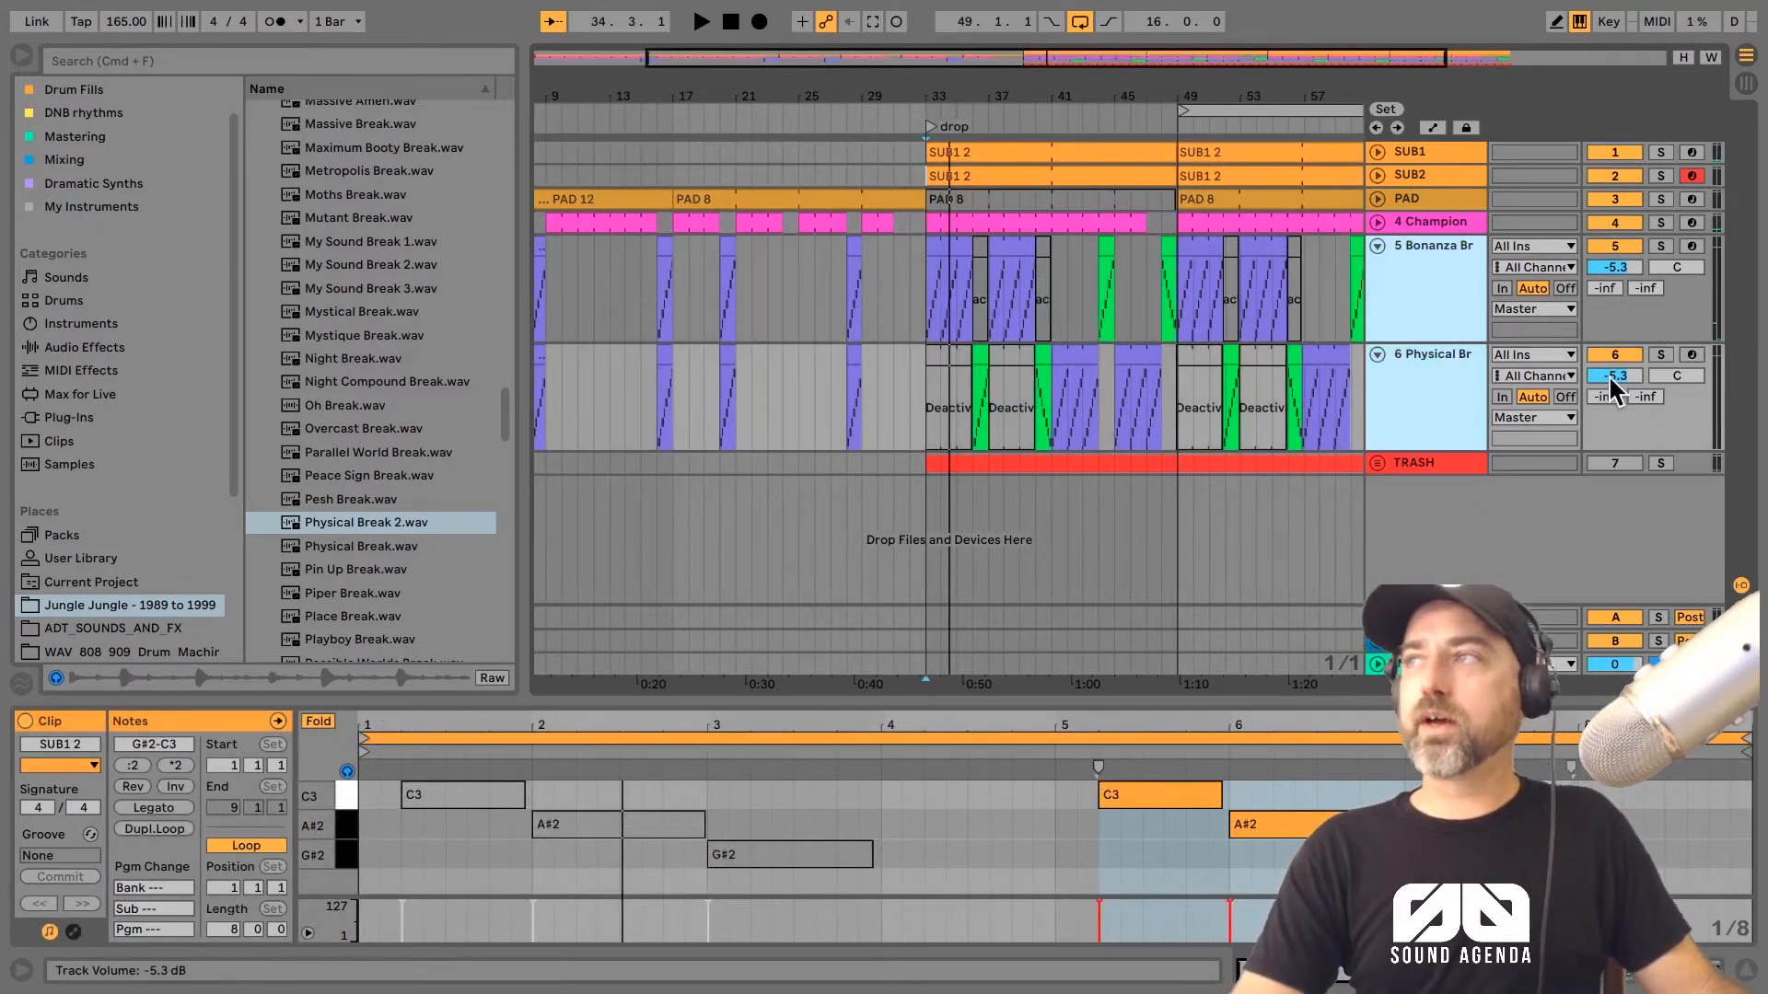
pyautogui.moveTo(1611, 387)
pyautogui.mouseDown()
pyautogui.moveTo(1611, 433)
pyautogui.moveTo(1607, 378)
pyautogui.mouseUp()
pyautogui.press('space')
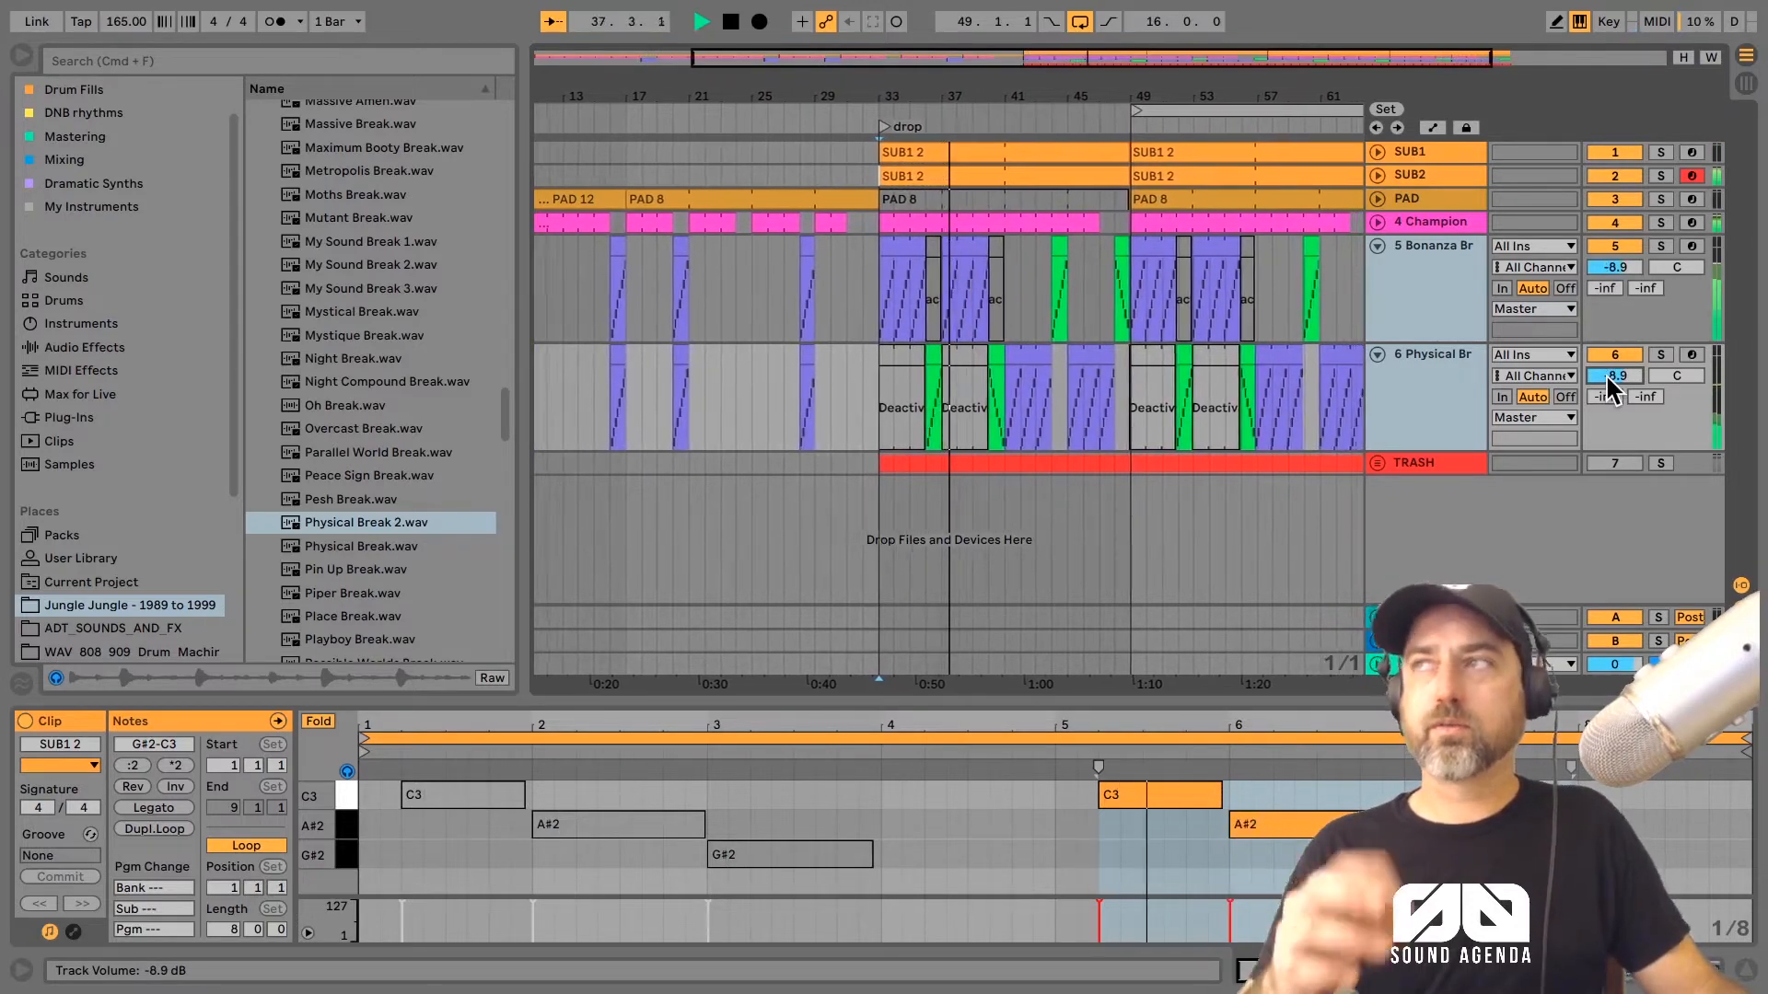
pyautogui.press('space')
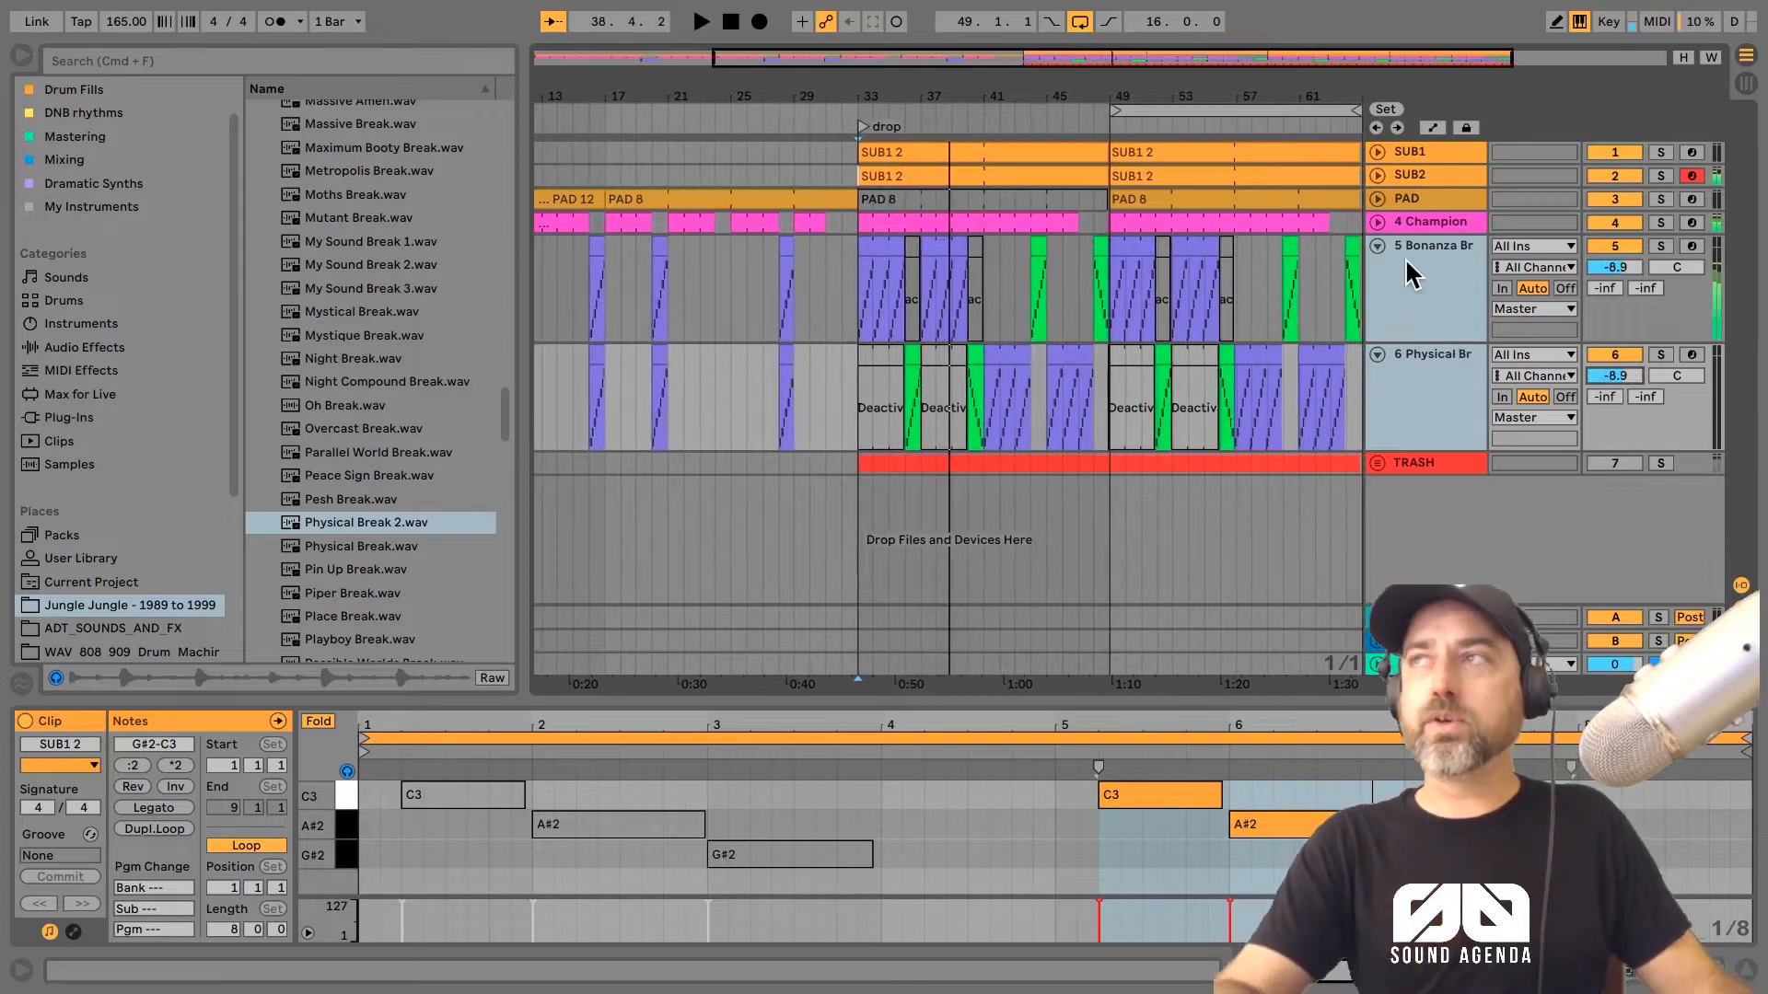
# Step: Fold the Bonanza and Physical Break tracks in the arrangement
pyautogui.doubleClick(1412, 258)
pyautogui.doubleClick(1414, 263)
pyautogui.click(1418, 220)
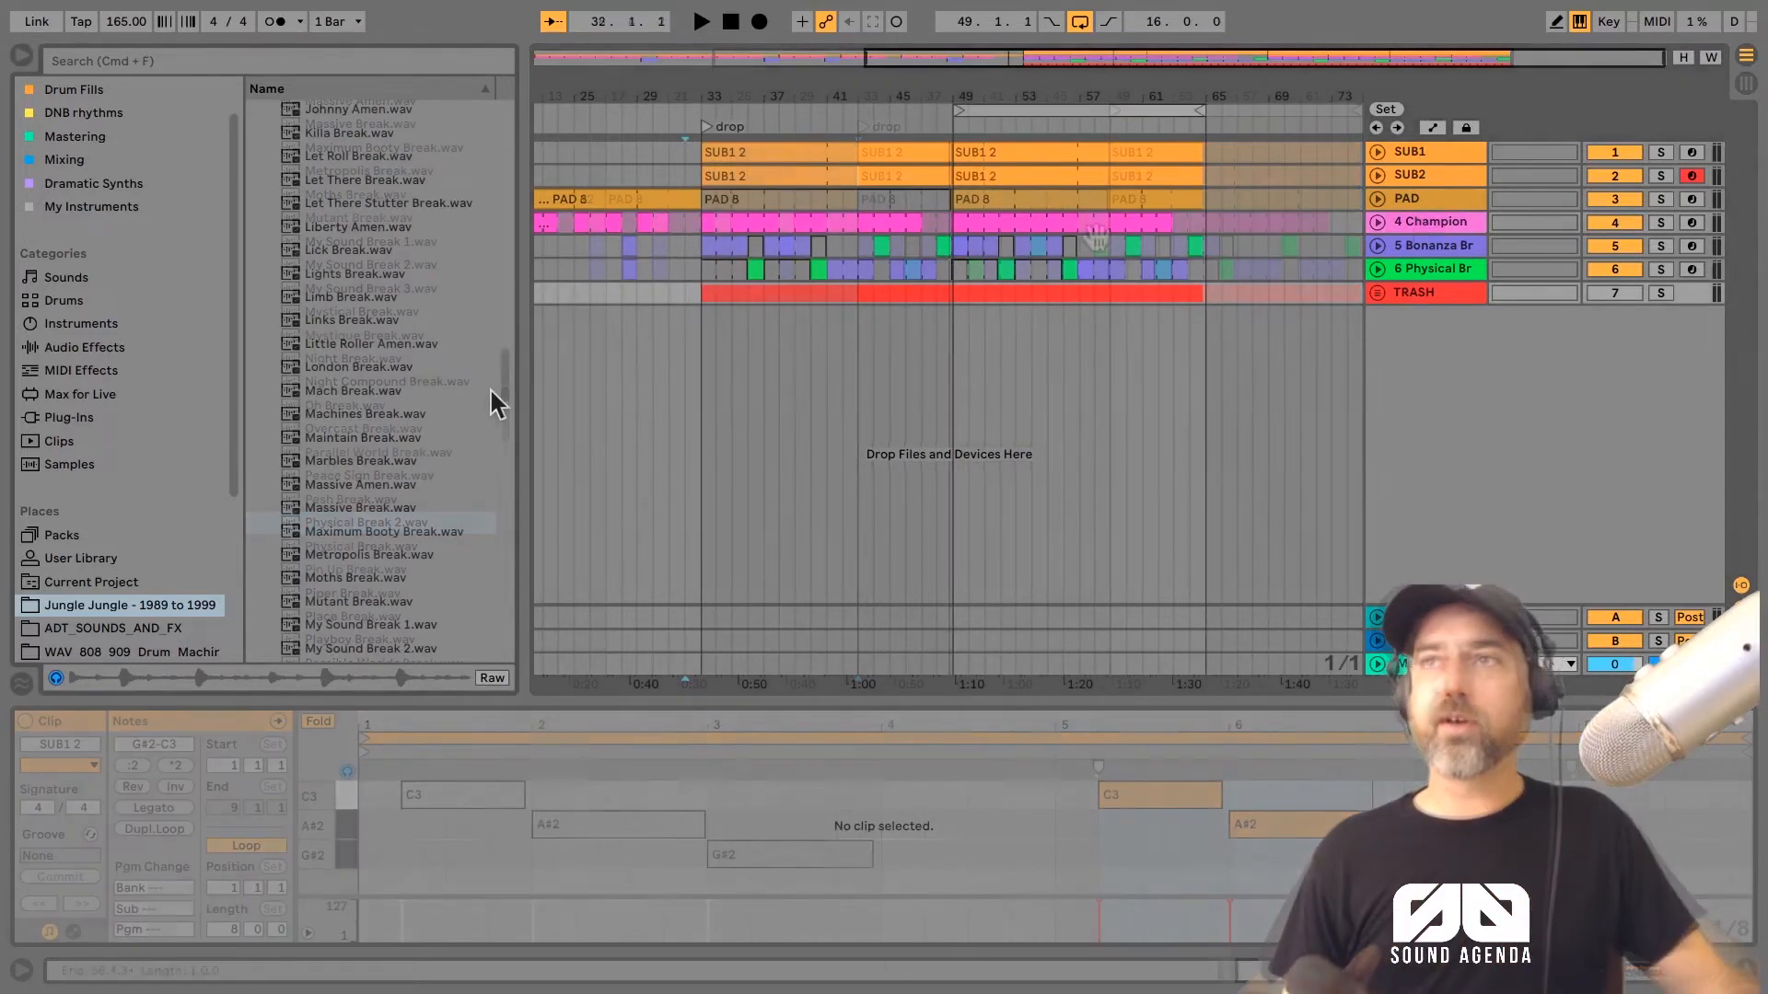
# Step: Place Town Vox.wav from the Vocals folder at bar 32 on a new track and double its segment BPM to 393.42
pyautogui.click(255, 134)
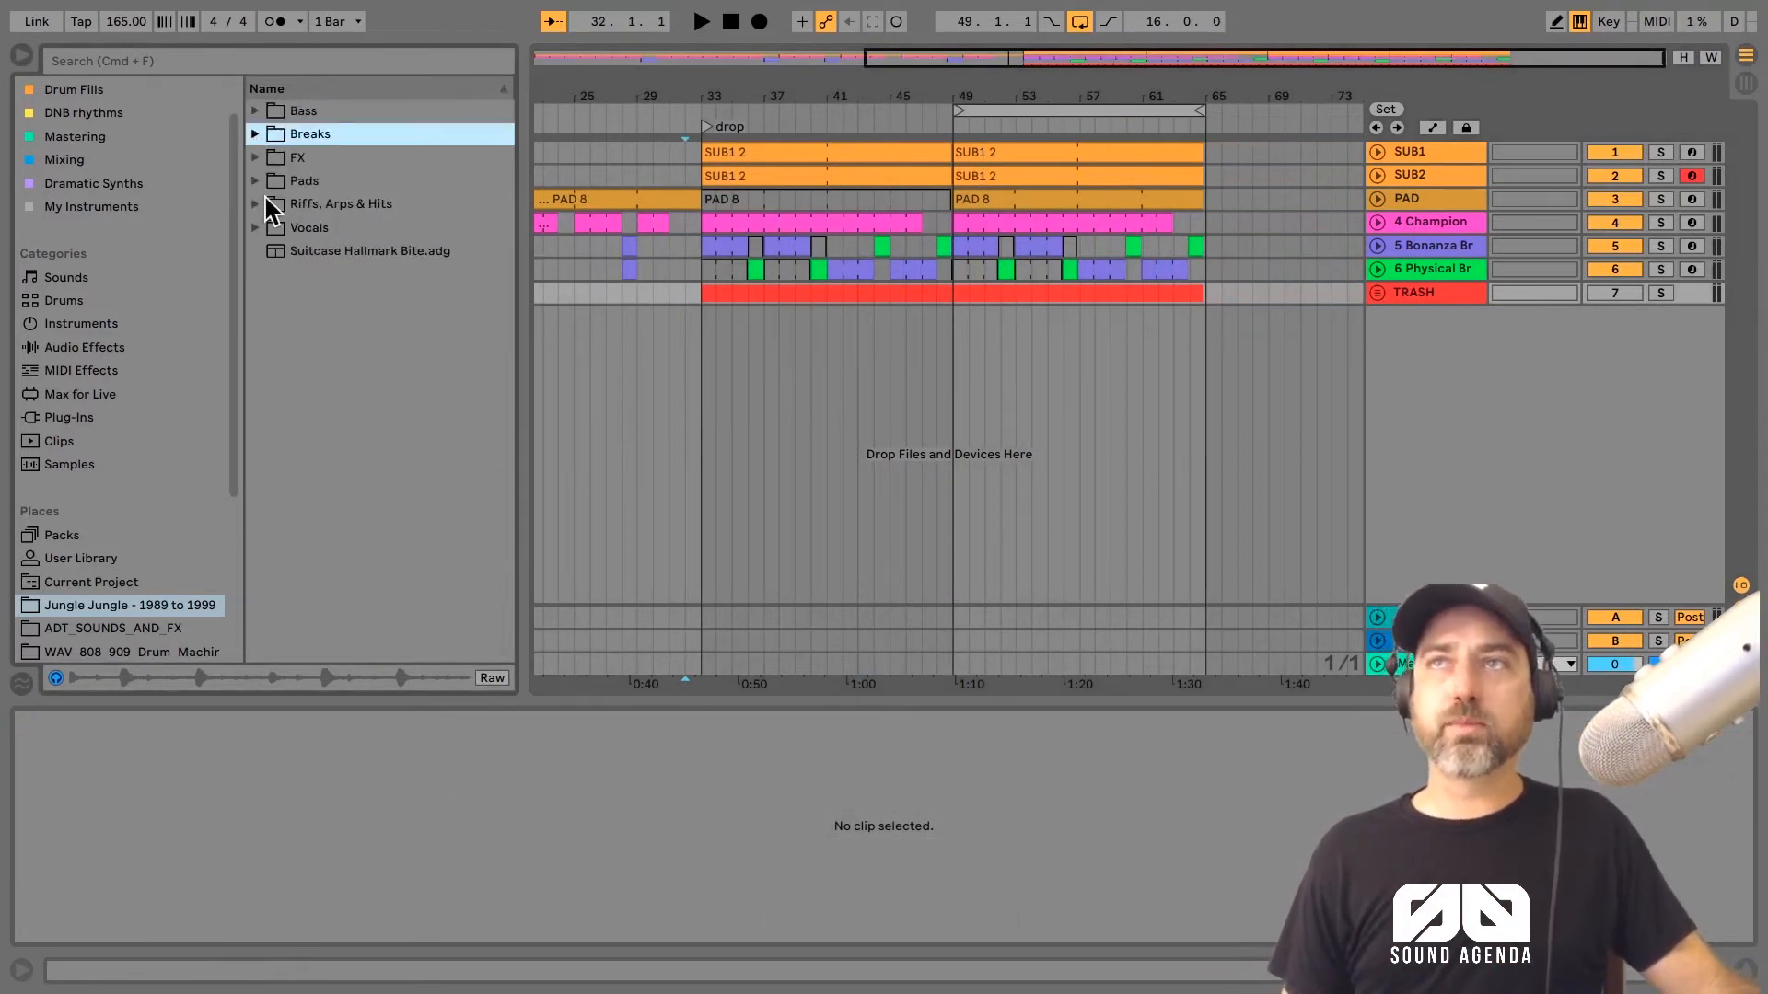
pyautogui.click(311, 232)
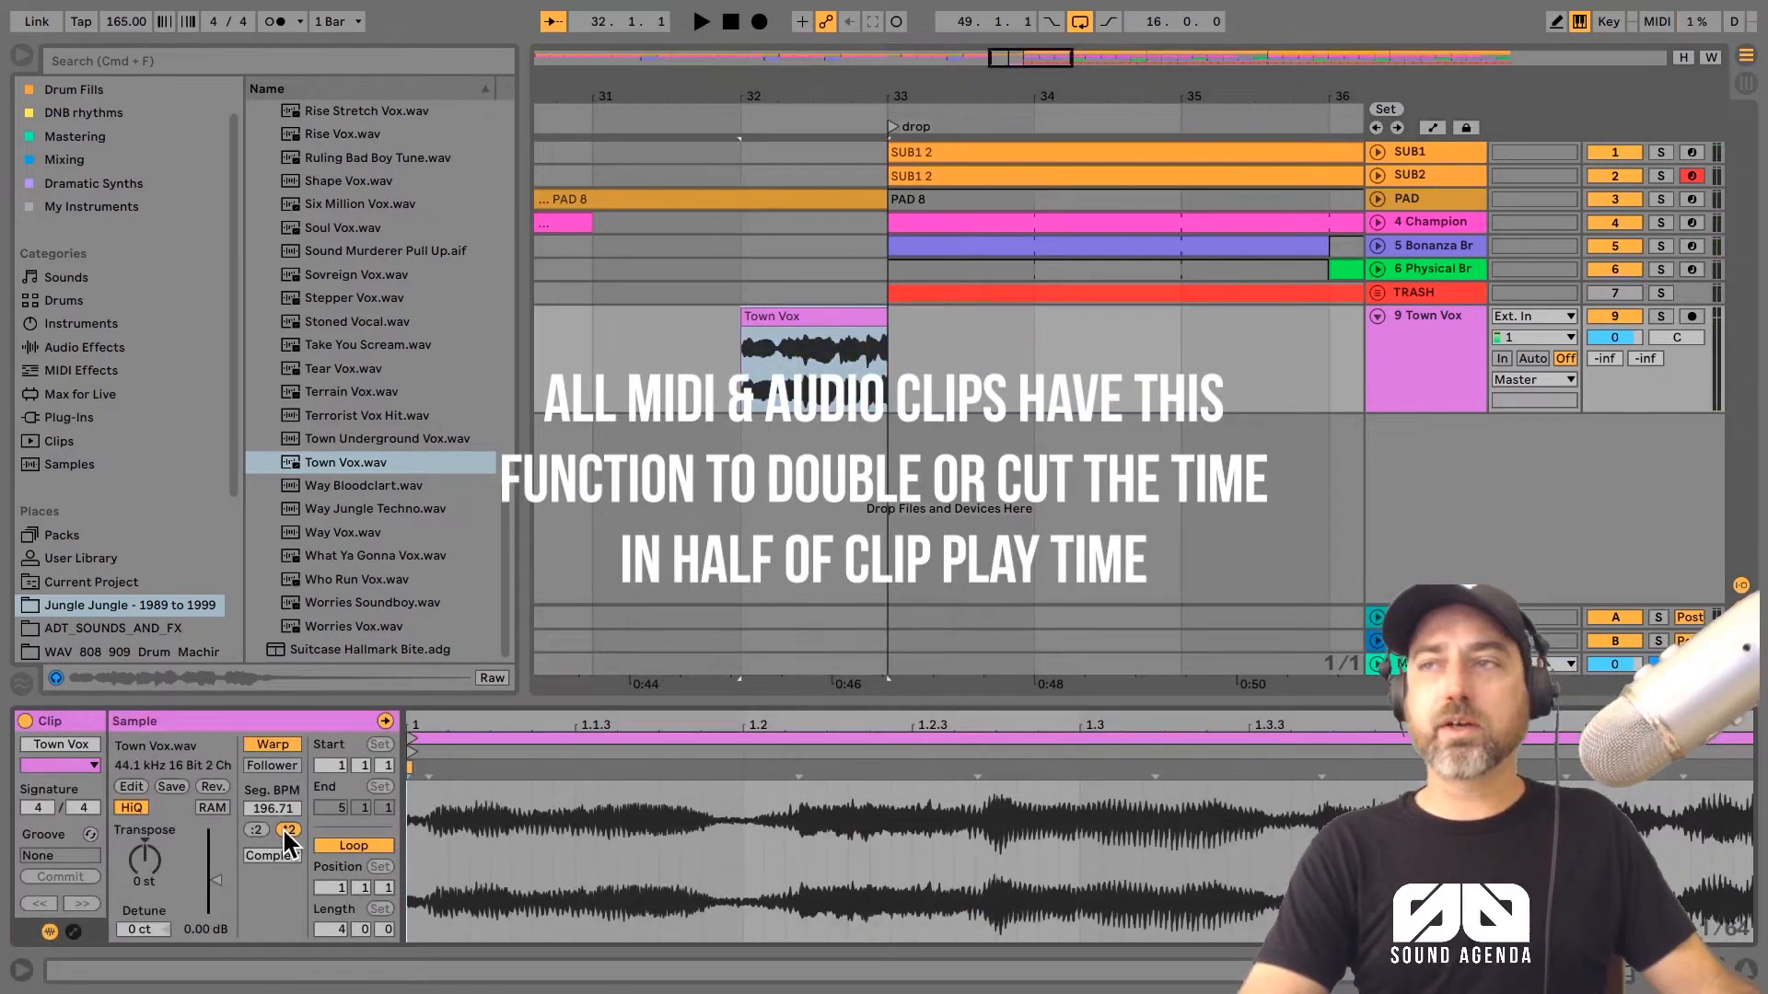
pyautogui.click(287, 828)
pyautogui.press('space')
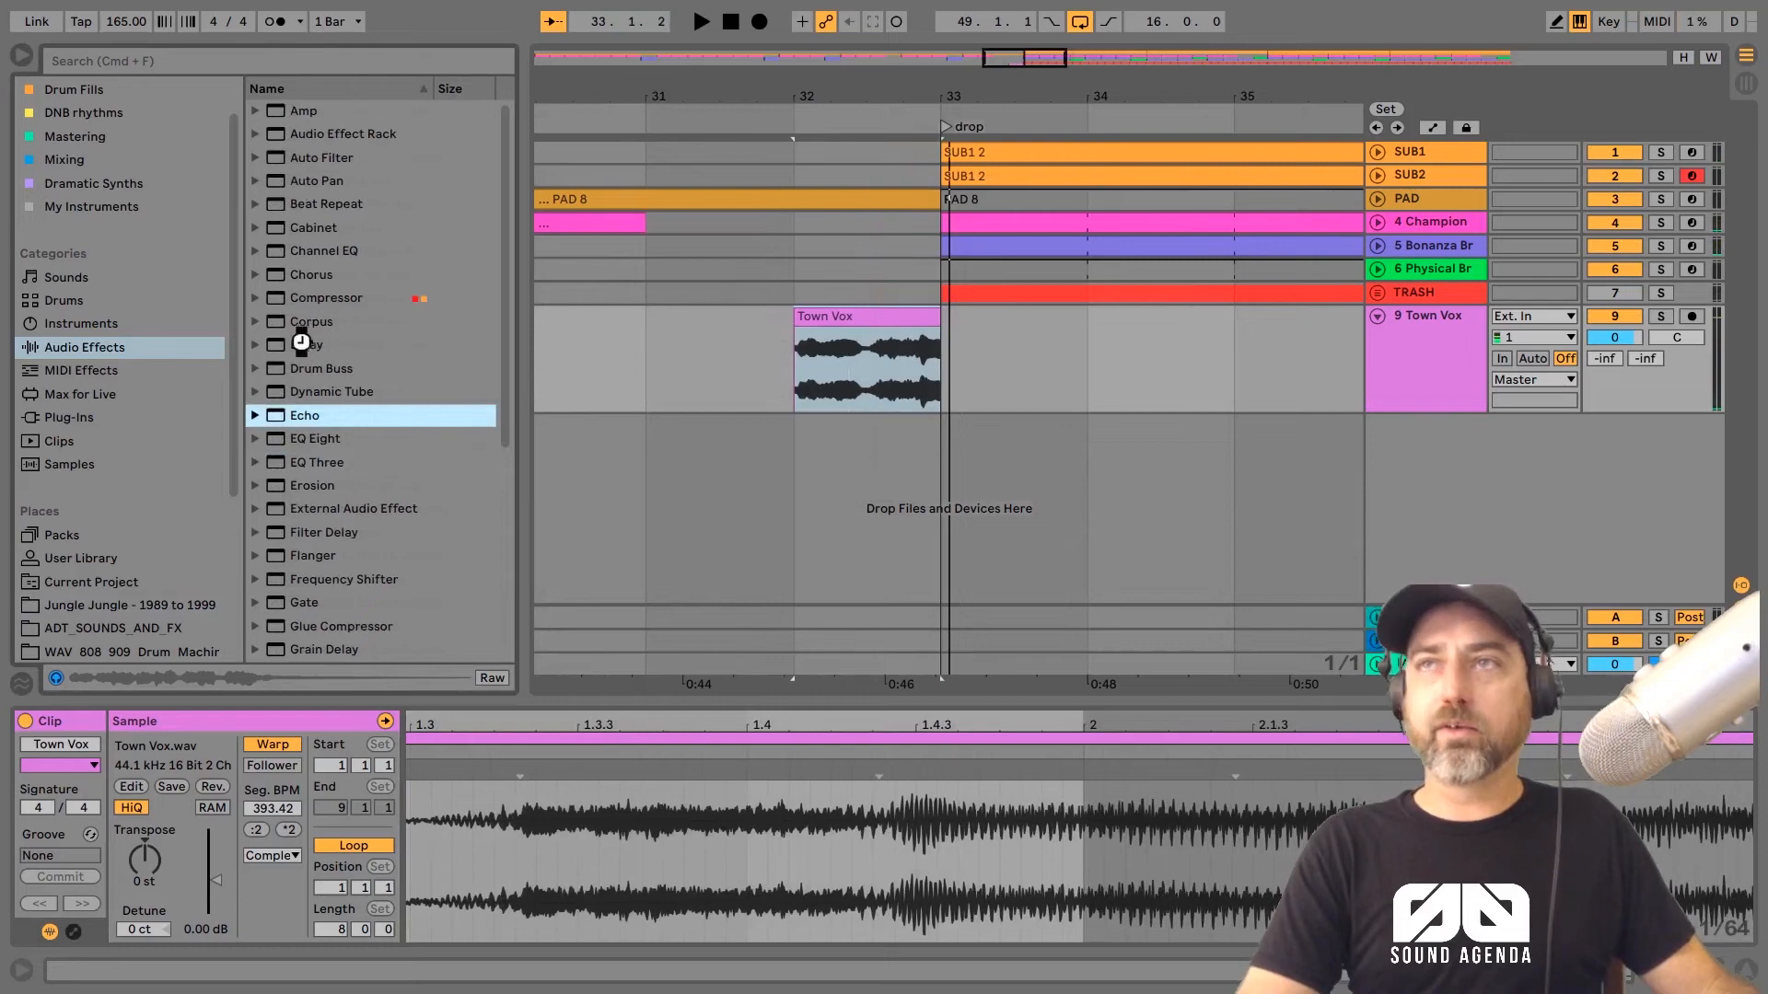
# Step: Add the Echo effect to the Town Vox track and audition the vocal from bar 31
pyautogui.moveTo(301, 342); pyautogui.dragTo(667, 350)
pyautogui.click(718, 351)
pyautogui.press('space')
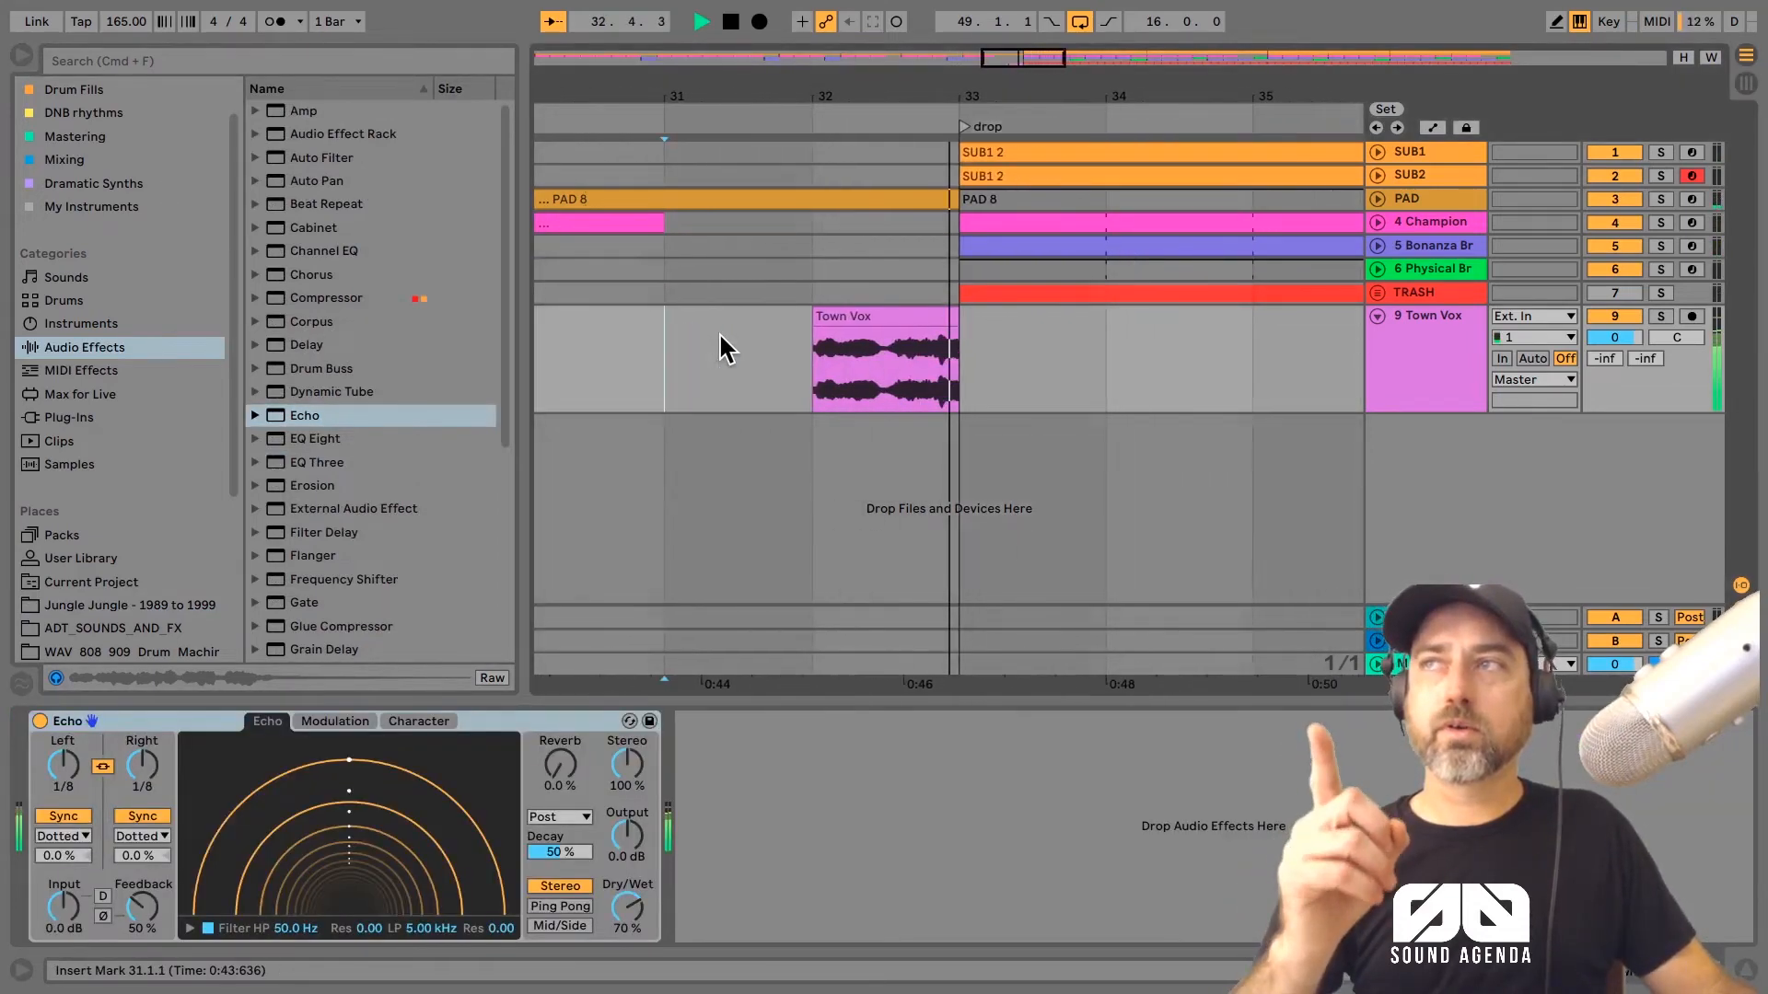
pyautogui.press('space')
# Step: Turn the fixed grid off, extend the Town Vox clip's end slightly past bar 33 and play it back
pyautogui.rightClick(720, 335)
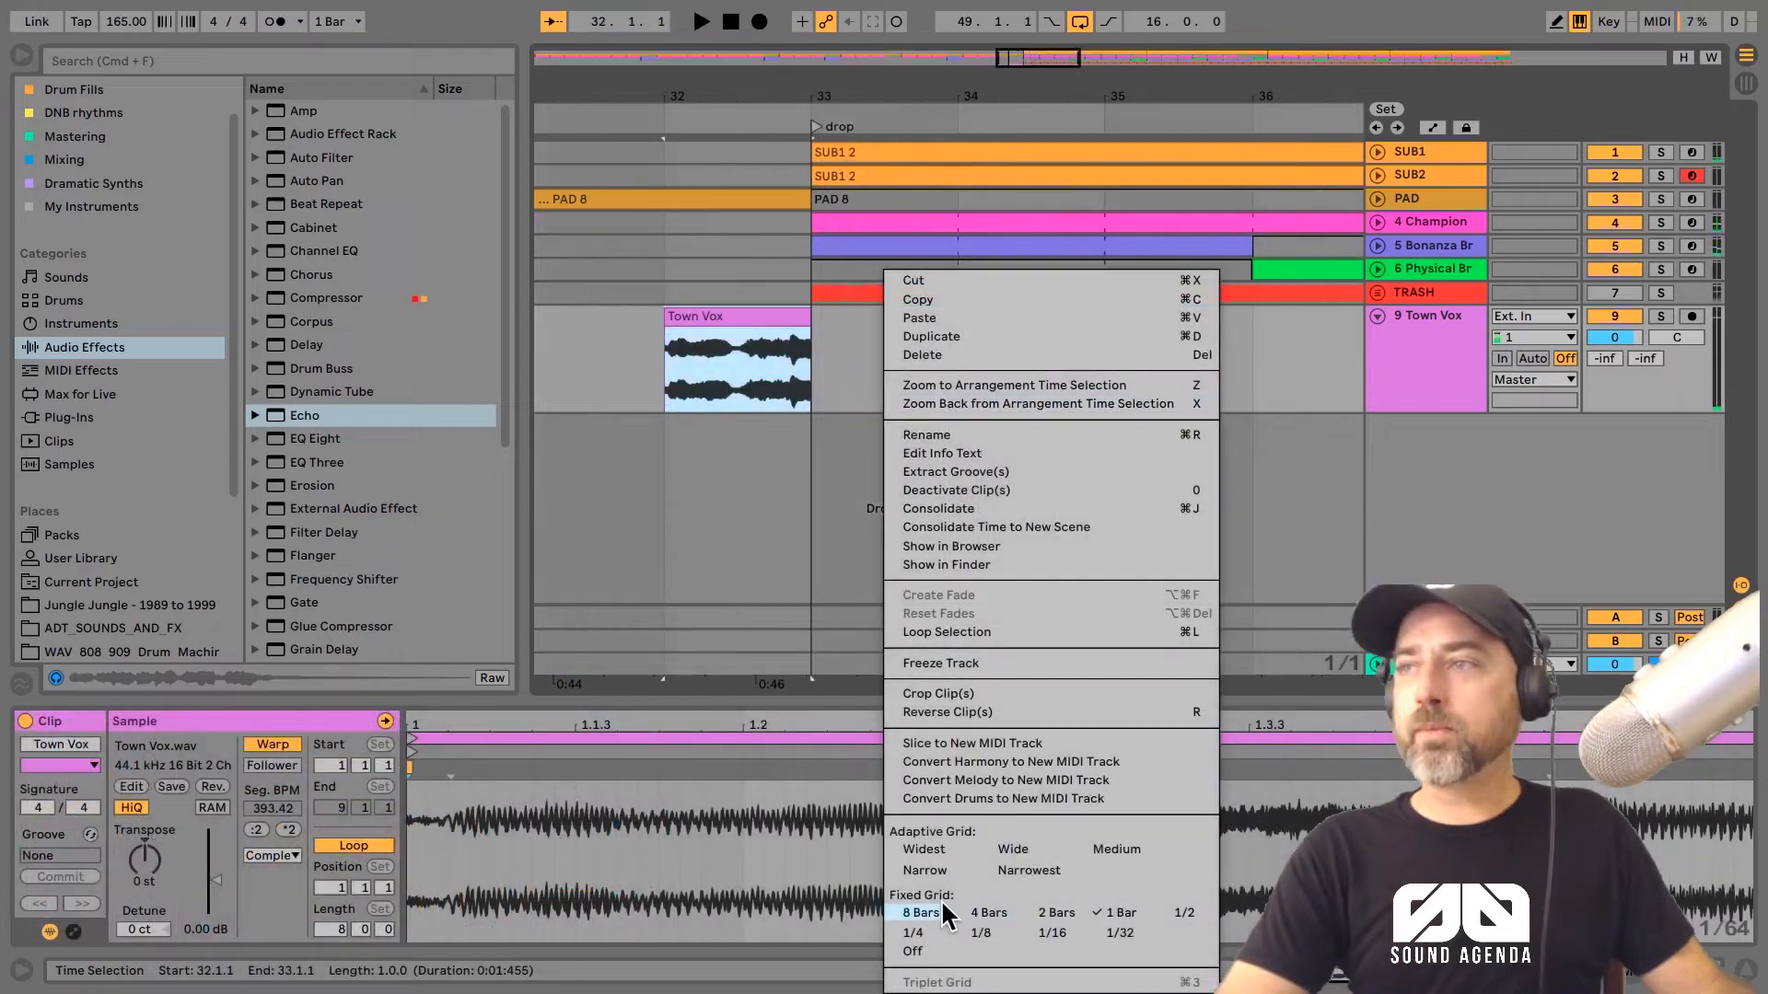
pyautogui.click(917, 954)
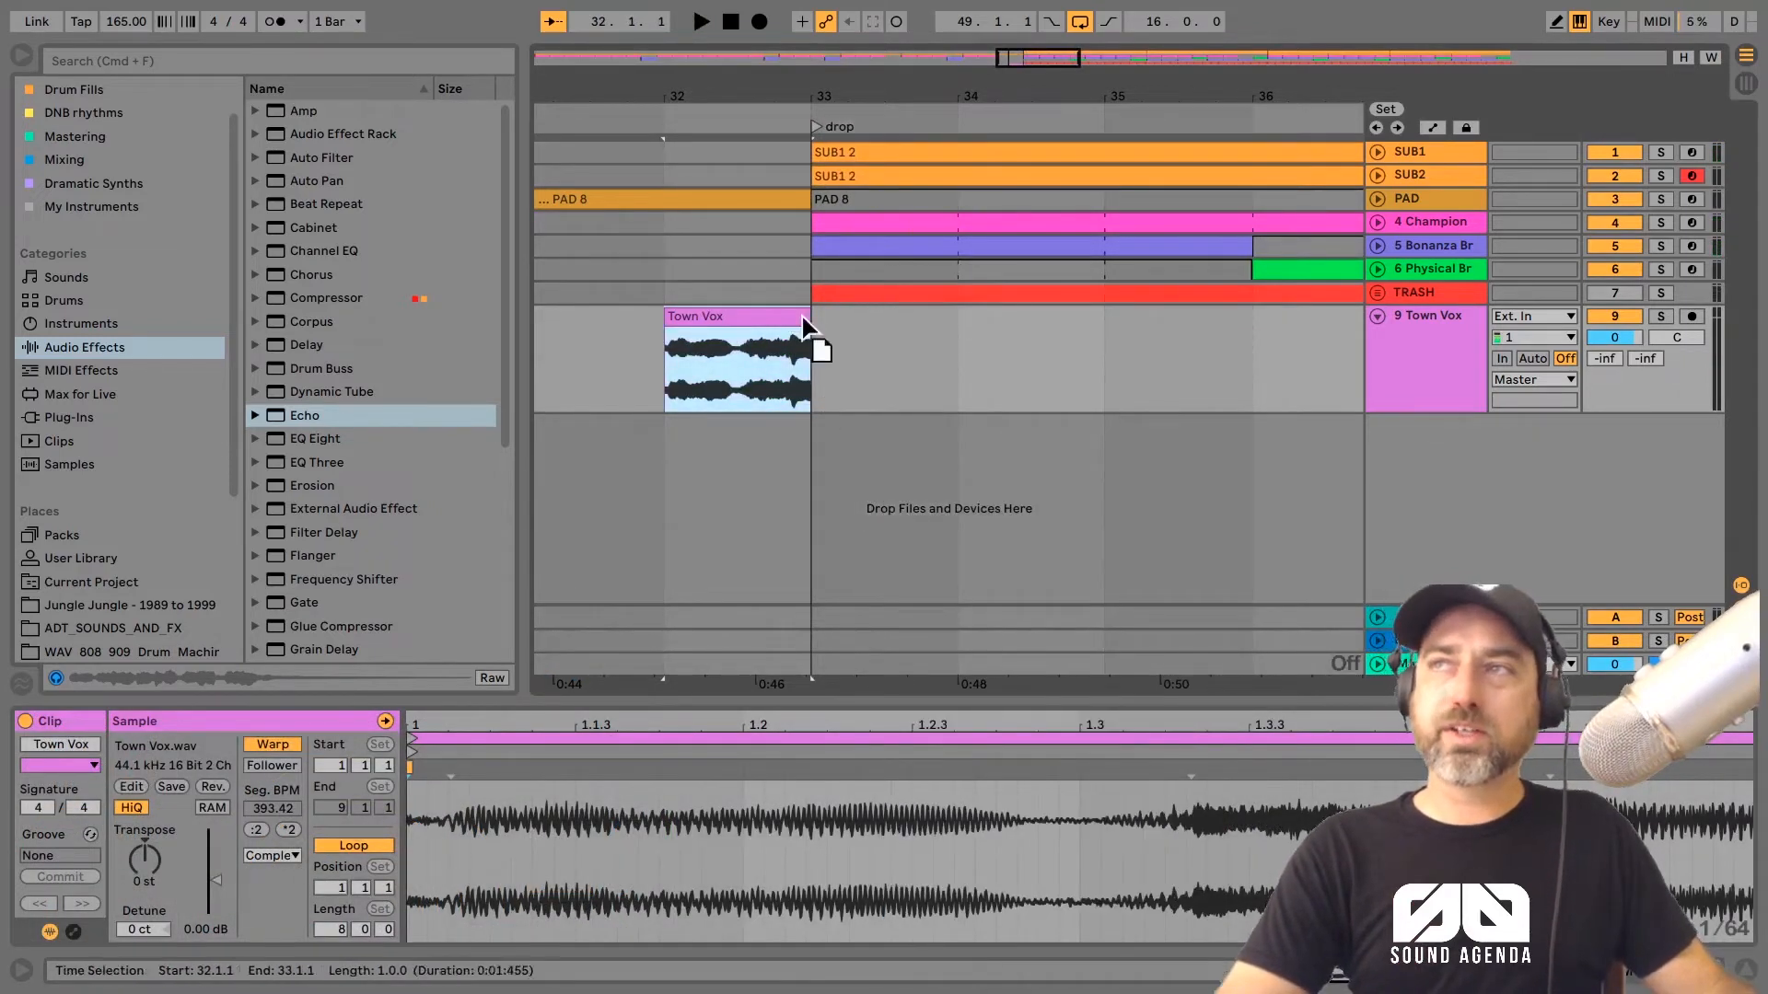
pyautogui.moveTo(793, 316); pyautogui.dragTo(819, 319)
pyautogui.press('Left')
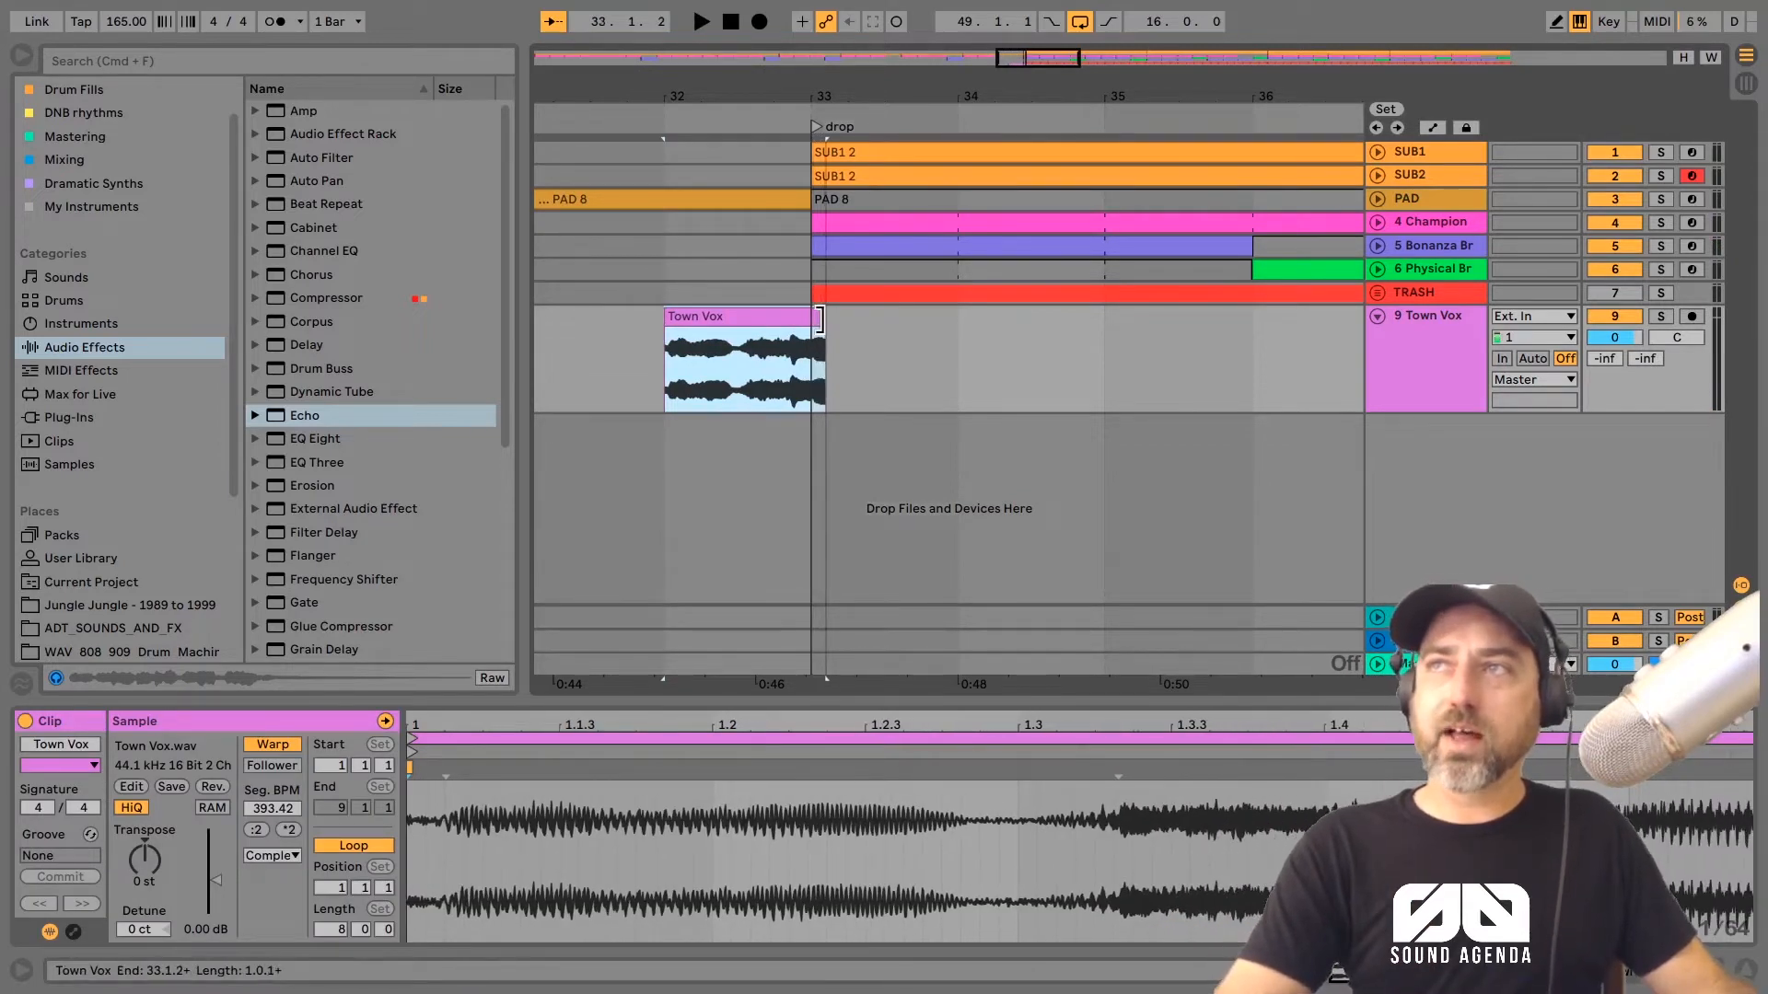
pyautogui.click(642, 121)
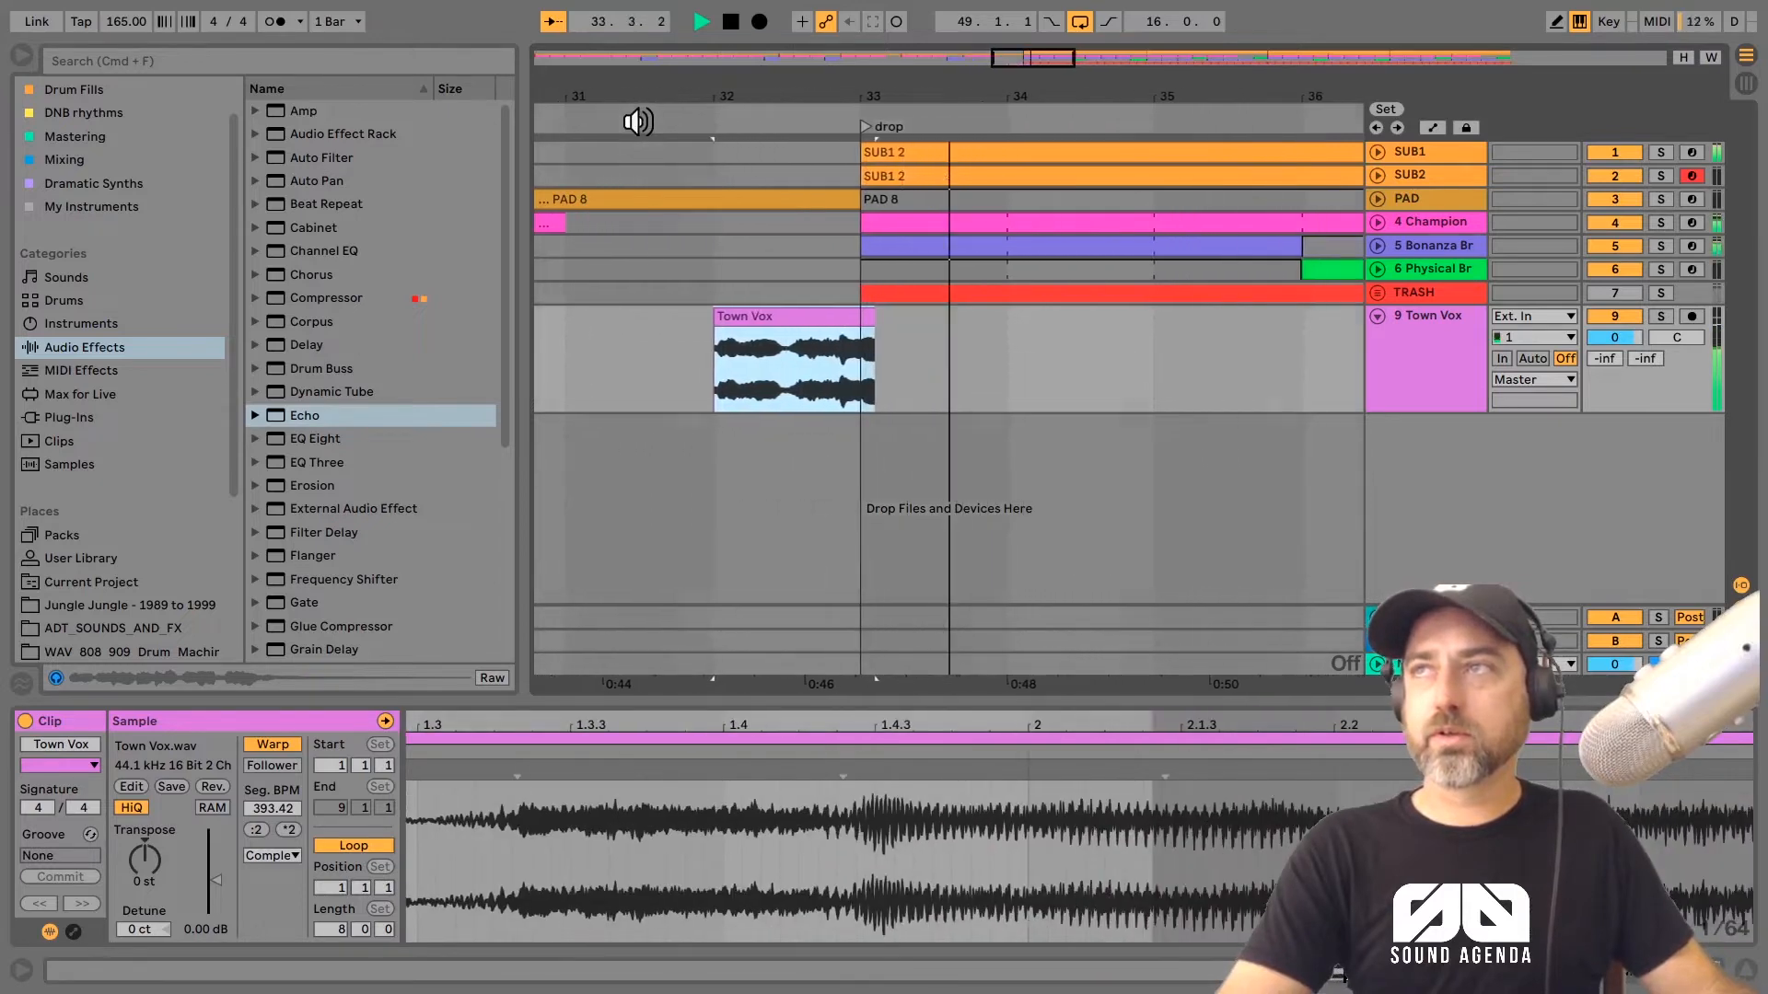
pyautogui.press('space')
# Step: Add Delay and EQ Eight after Echo on the Town Vox track and audition the vocal leading into the drop
pyautogui.click(1418, 317)
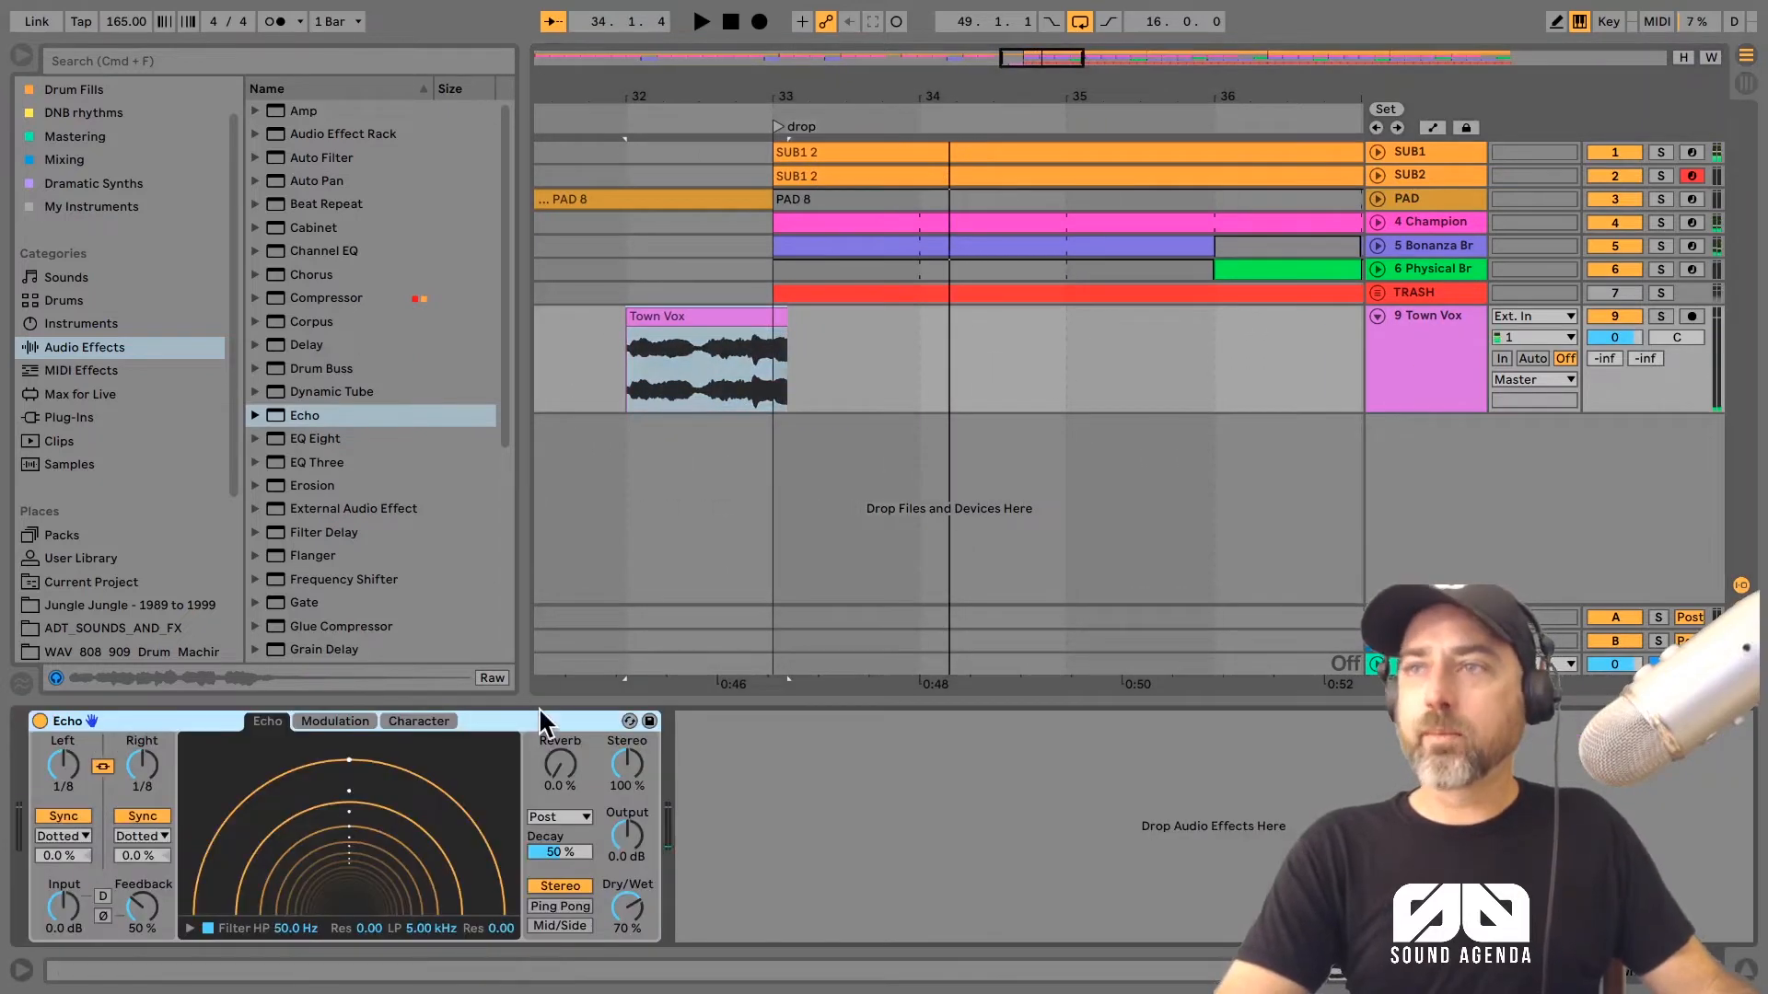
pyautogui.doubleClick(304, 345)
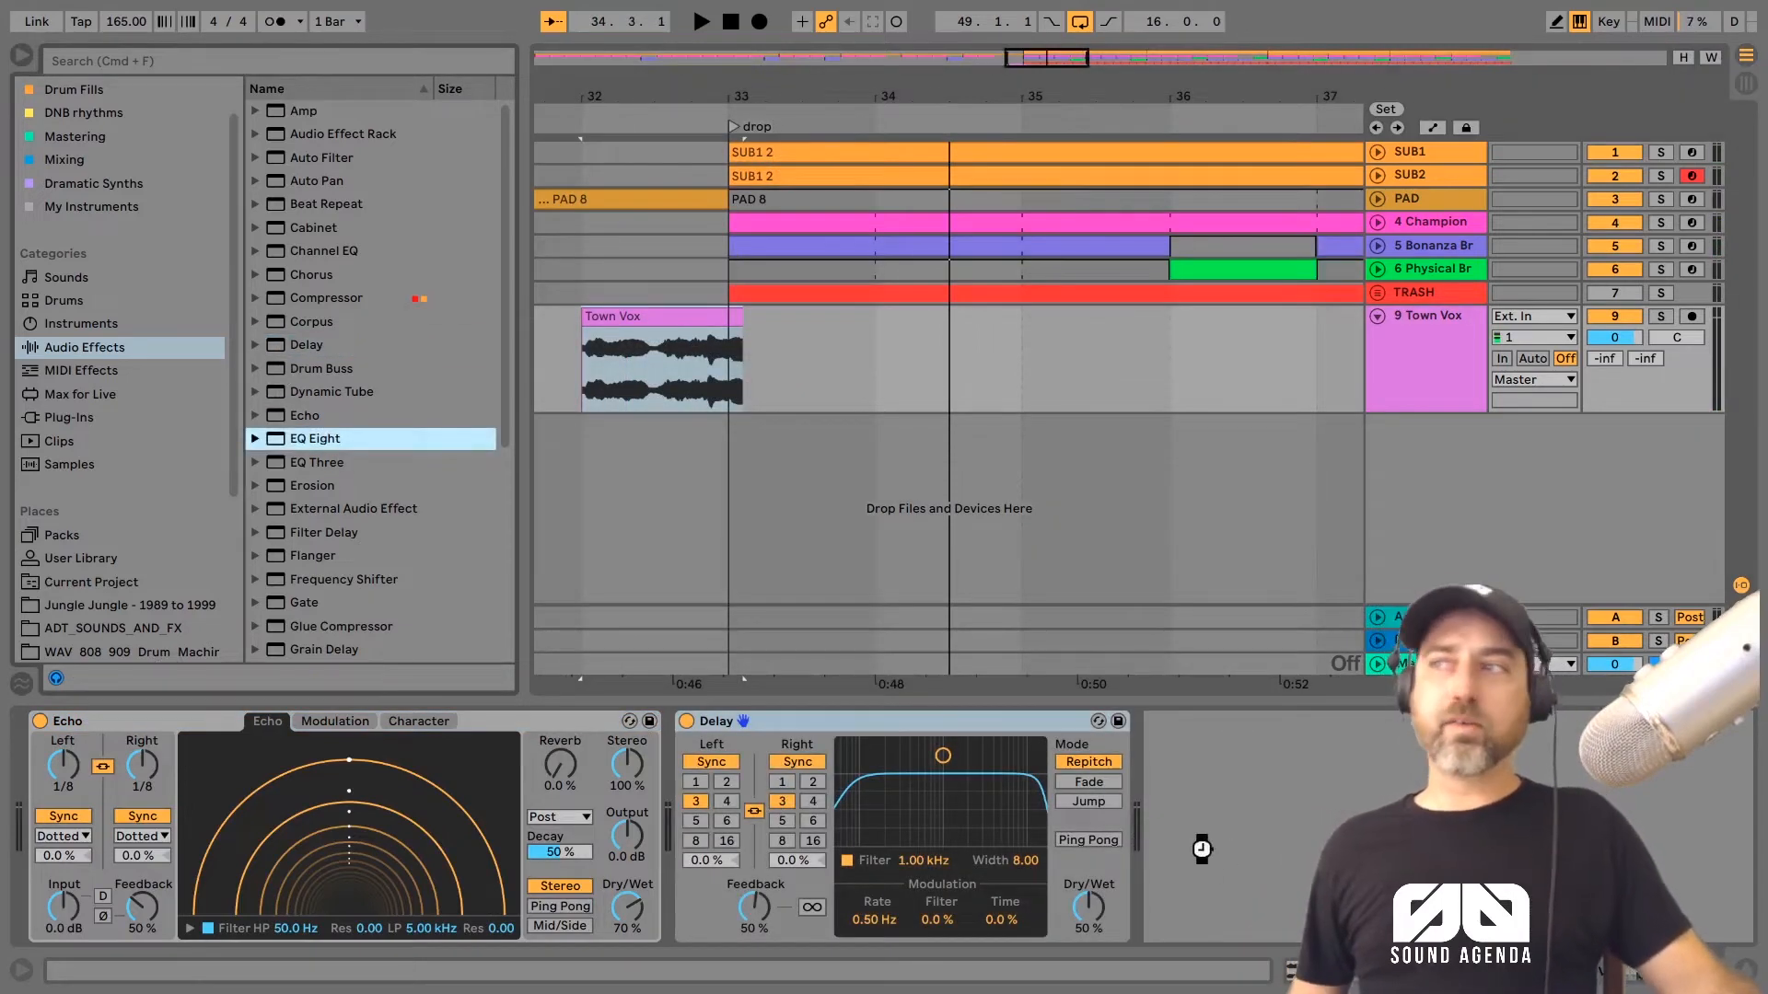
pyautogui.moveTo(1202, 848); pyautogui.dragTo(1206, 852)
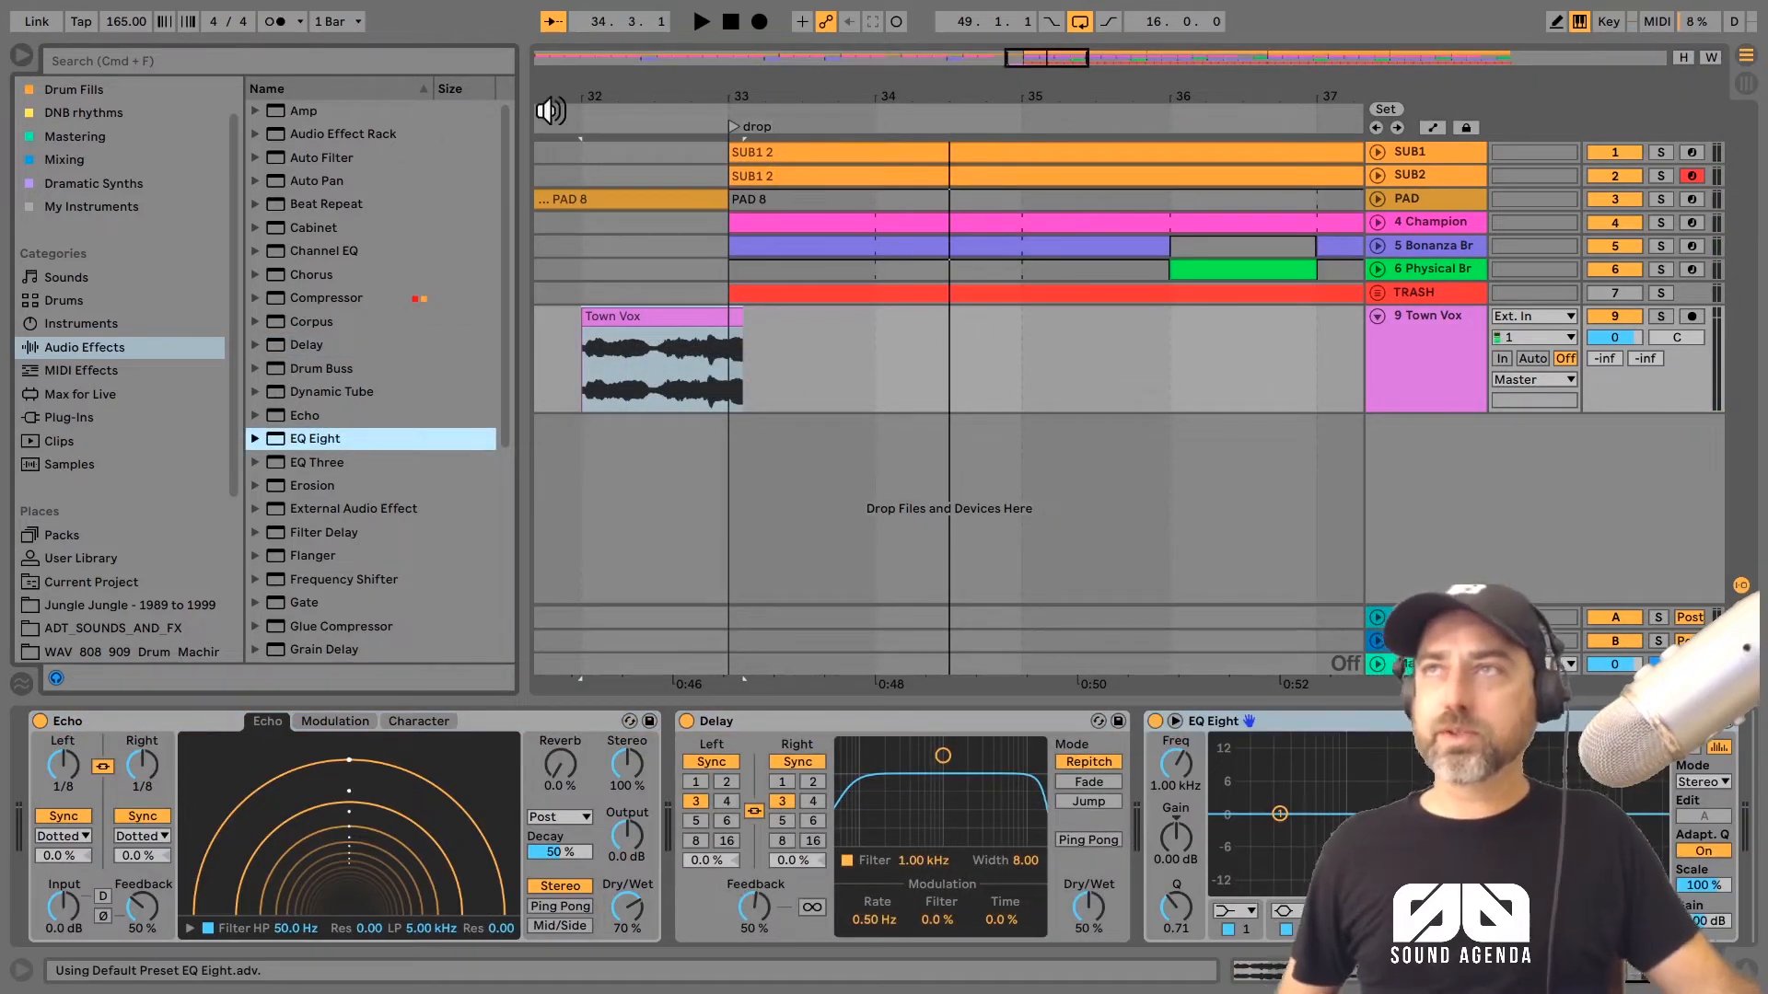
pyautogui.press('space')
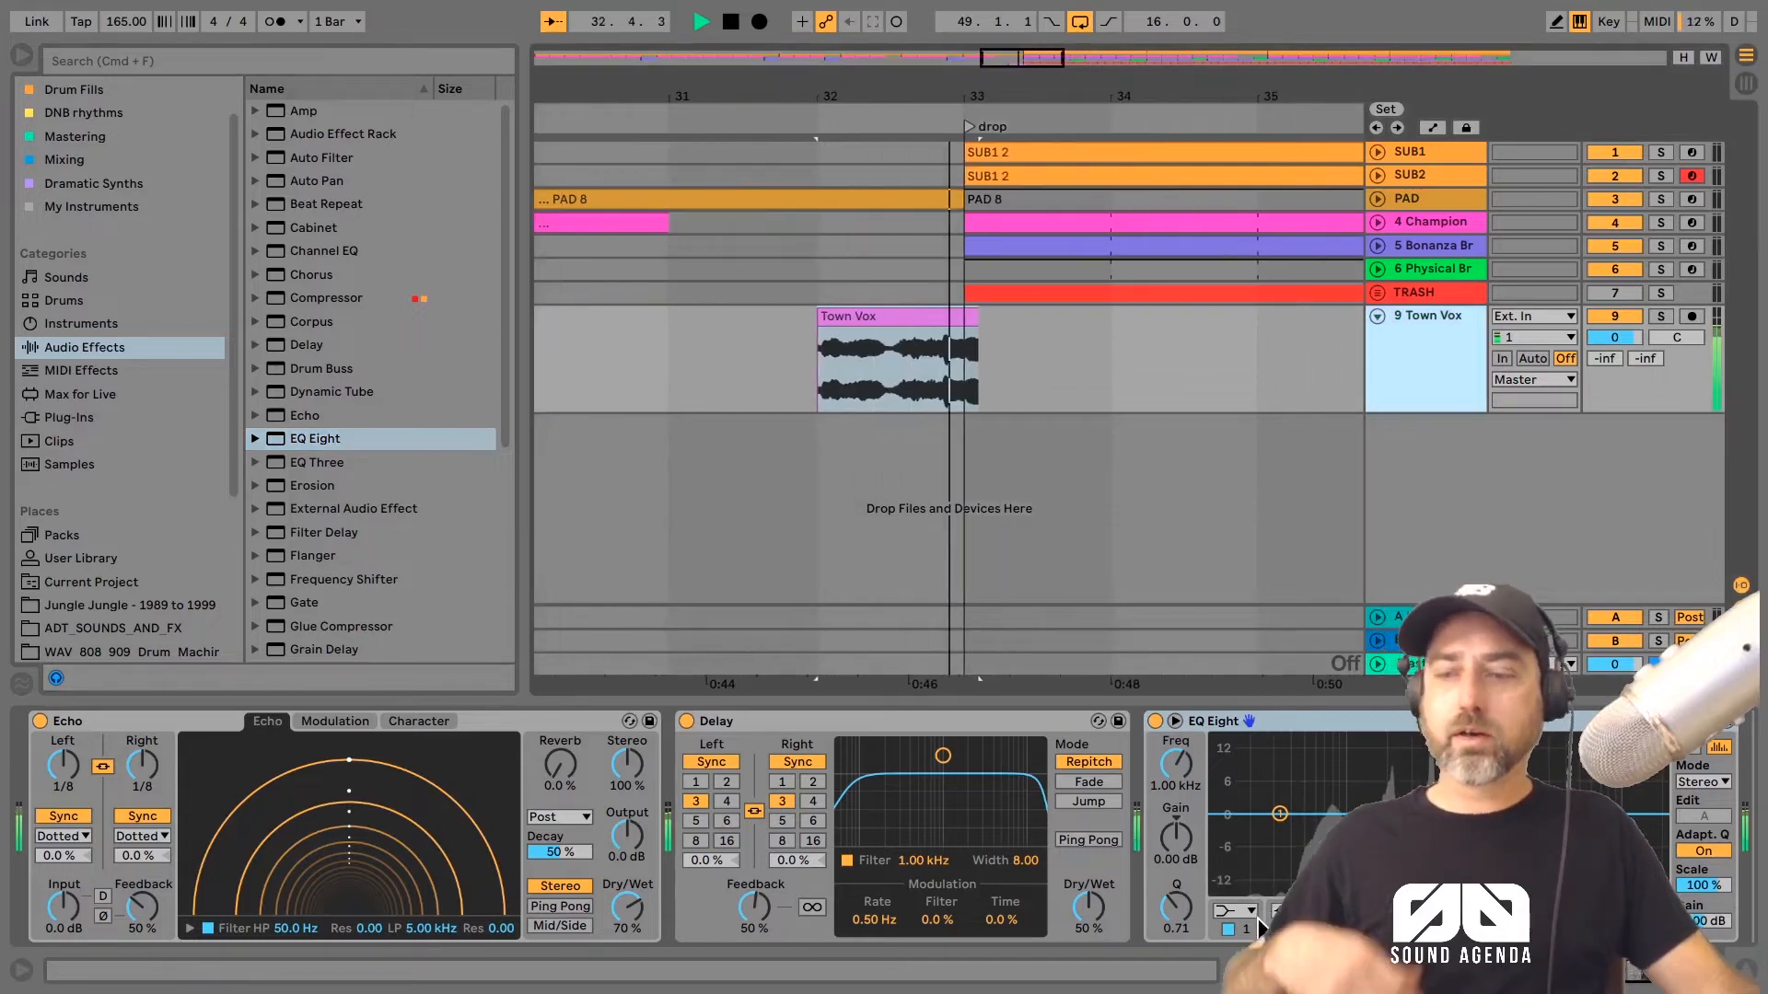
pyautogui.press('space')
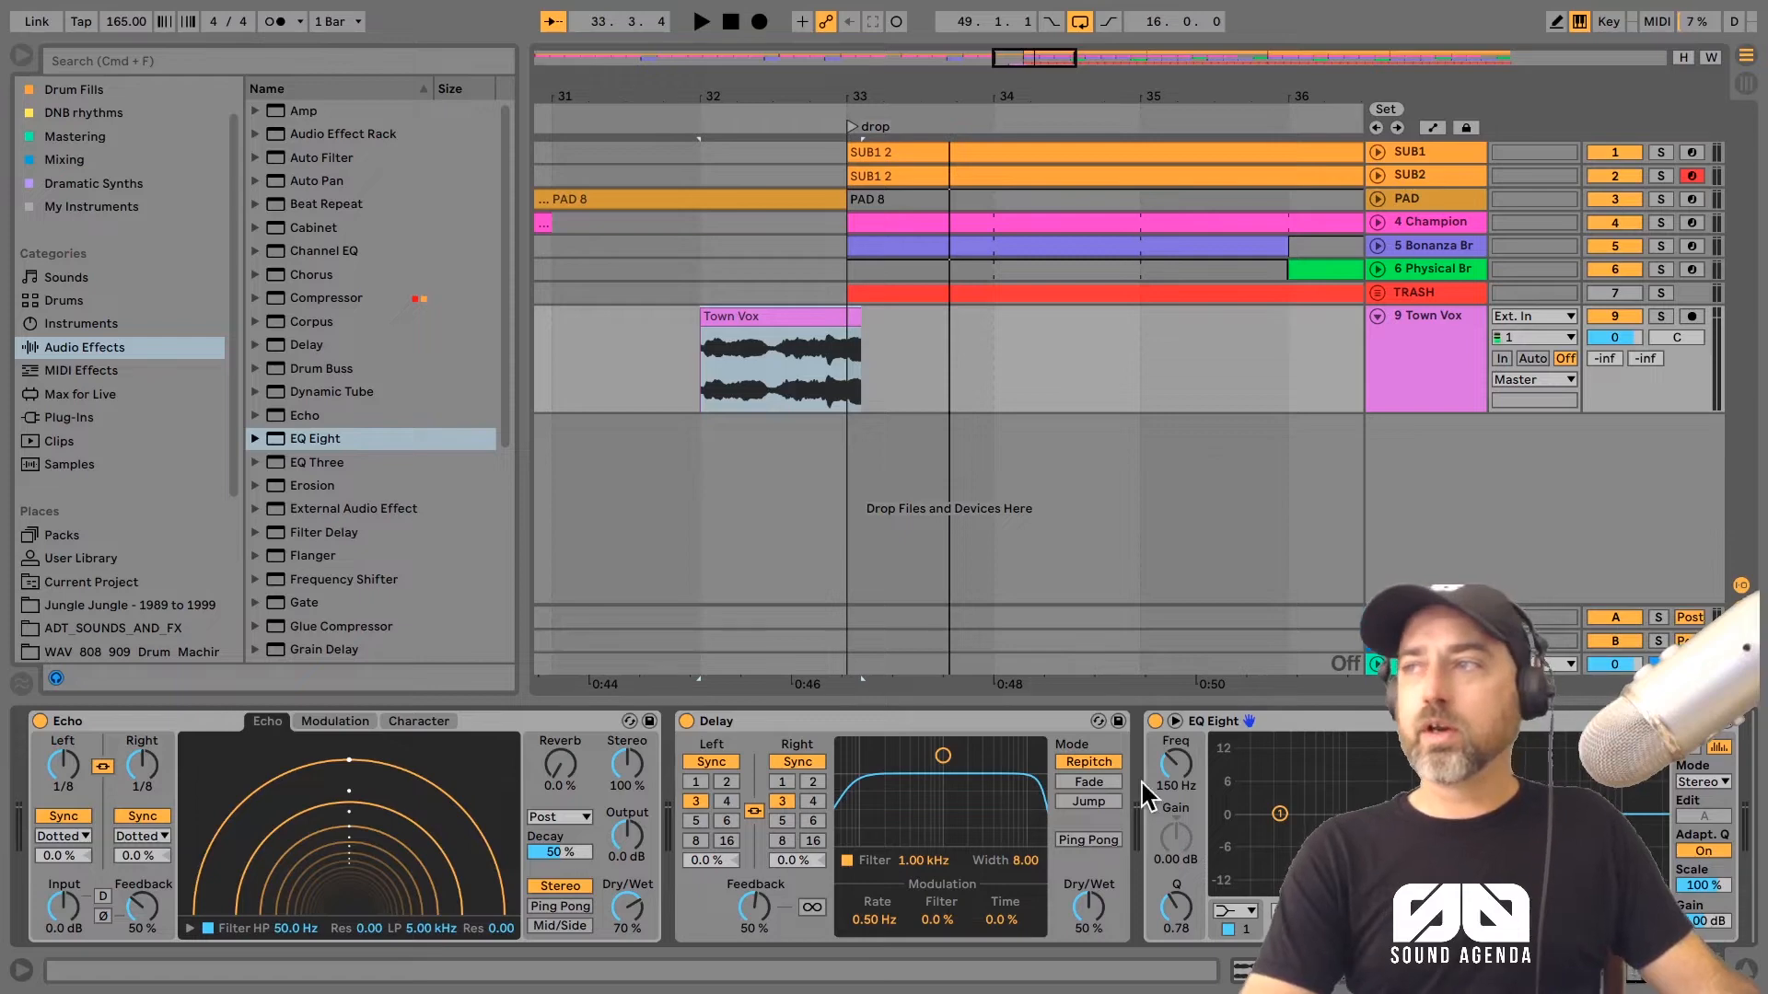
# Step: Audition the effected Town Vox vocal leading into the drop at bar 33
pyautogui.press('space')
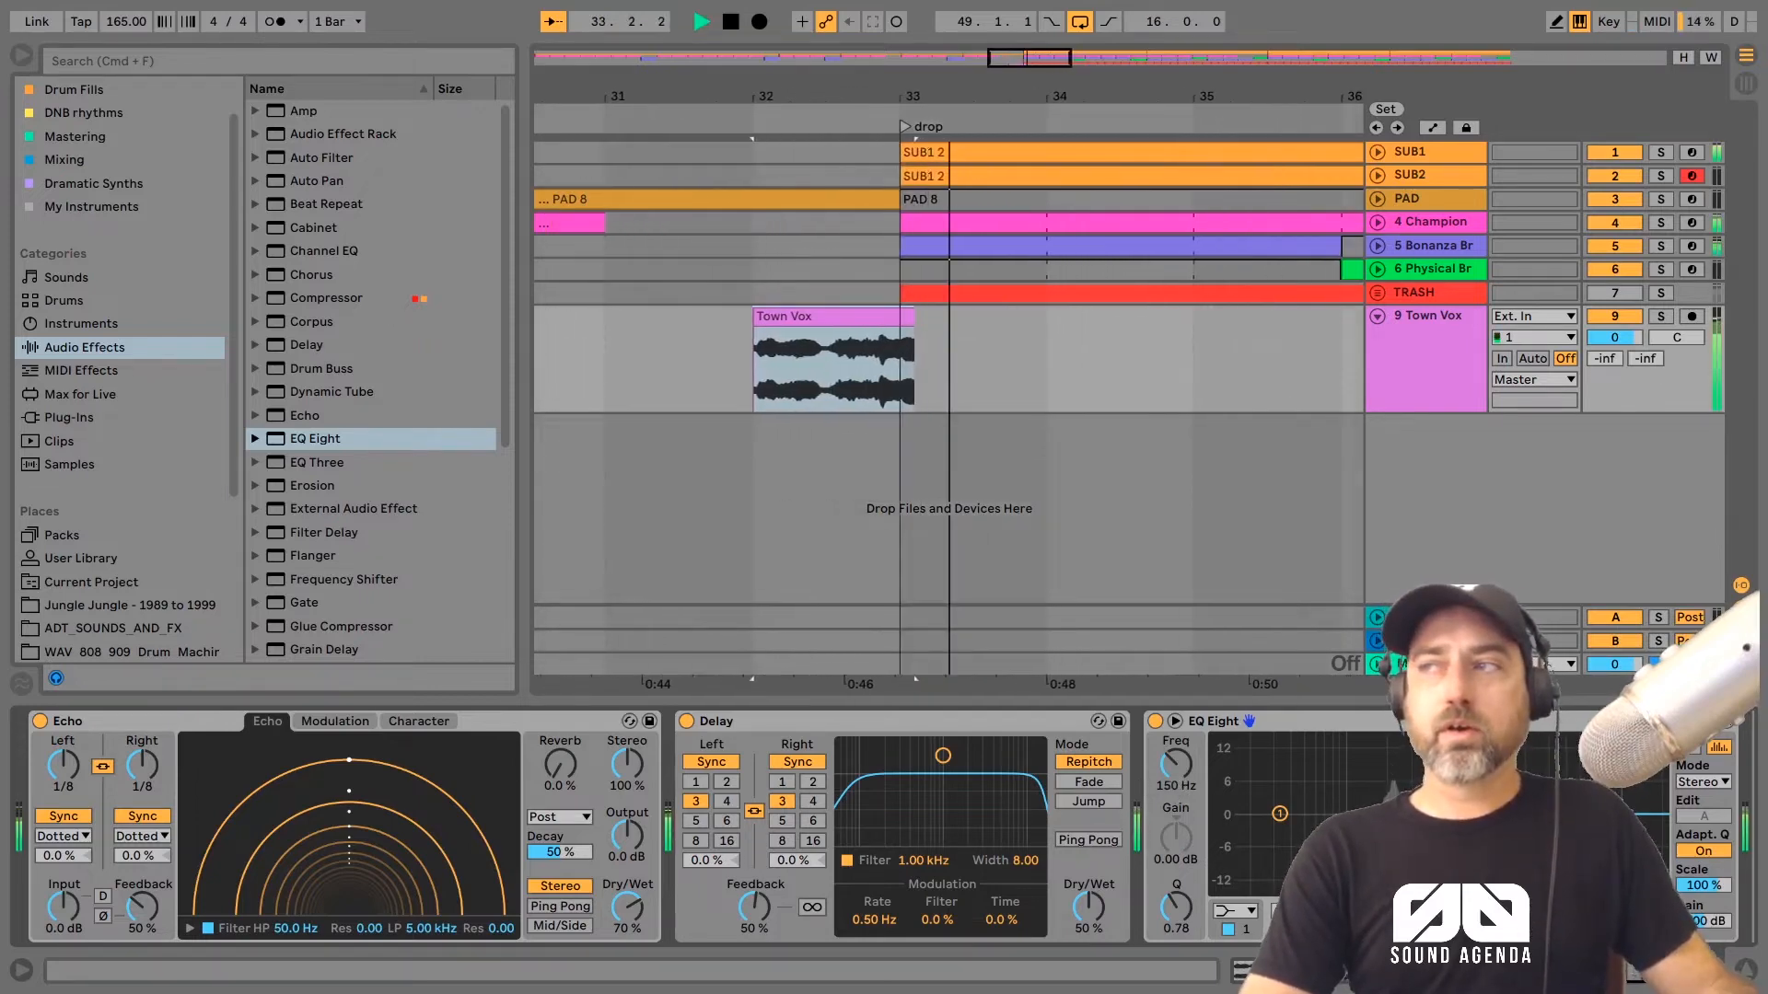
pyautogui.press('space')
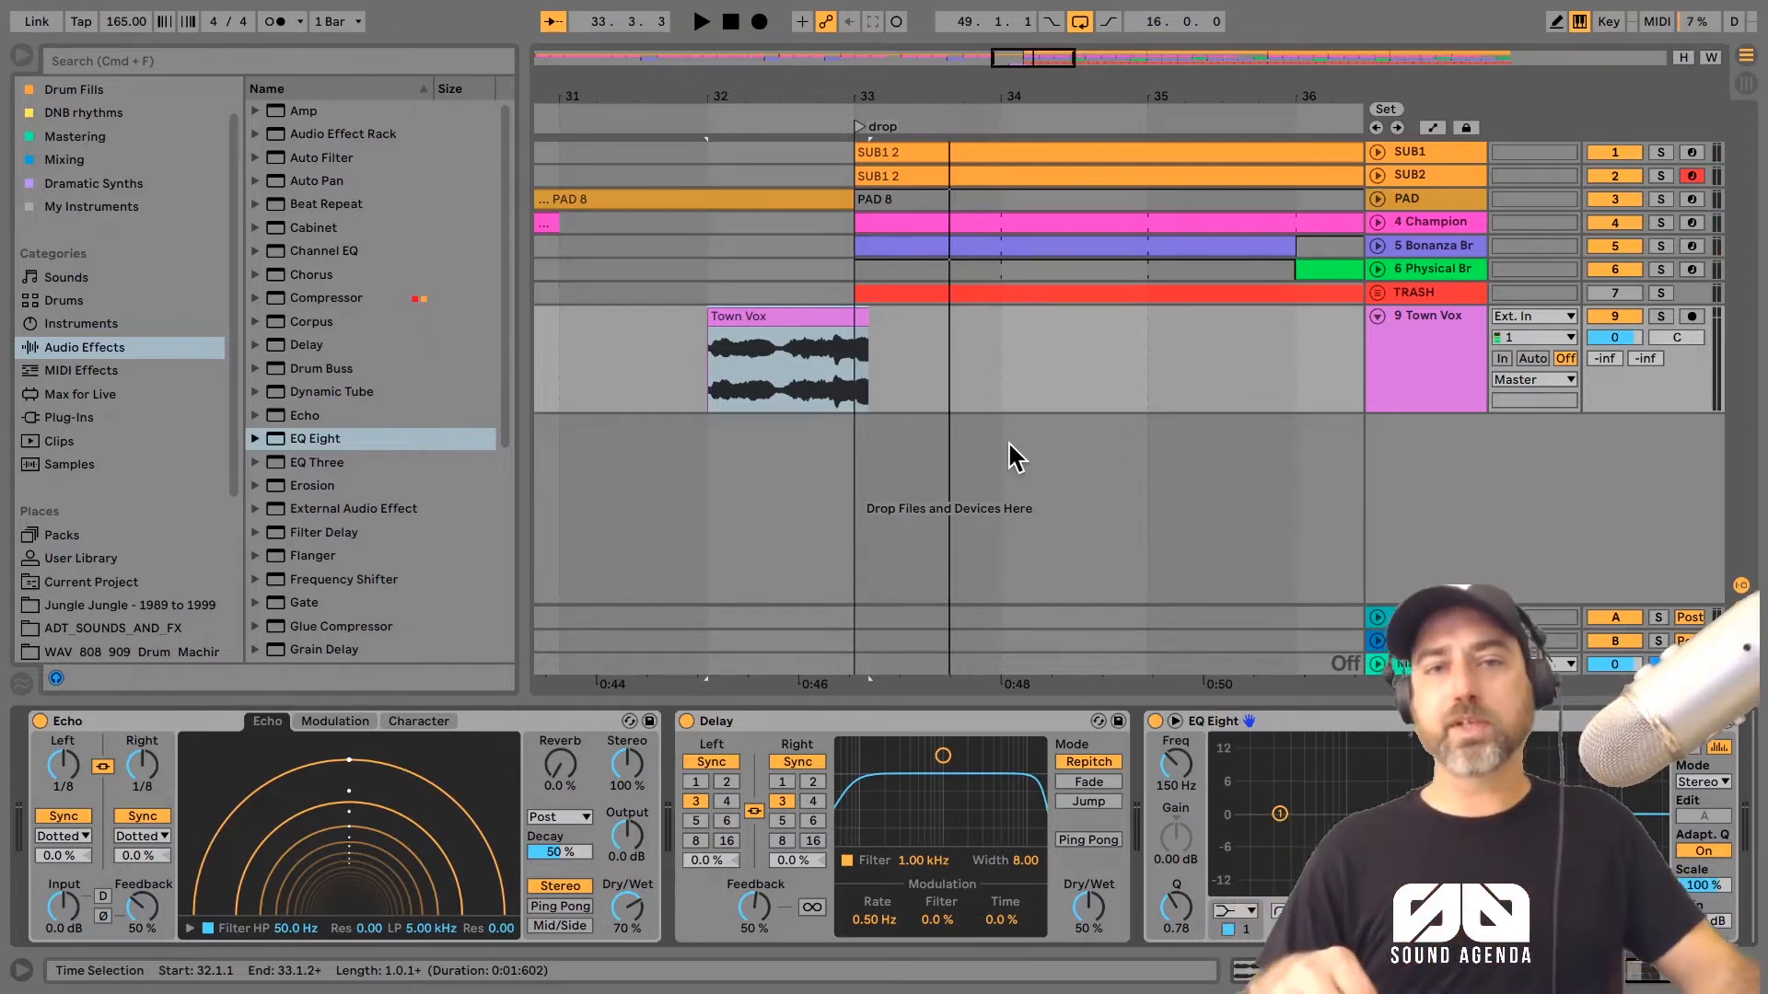
pyautogui.press('space')
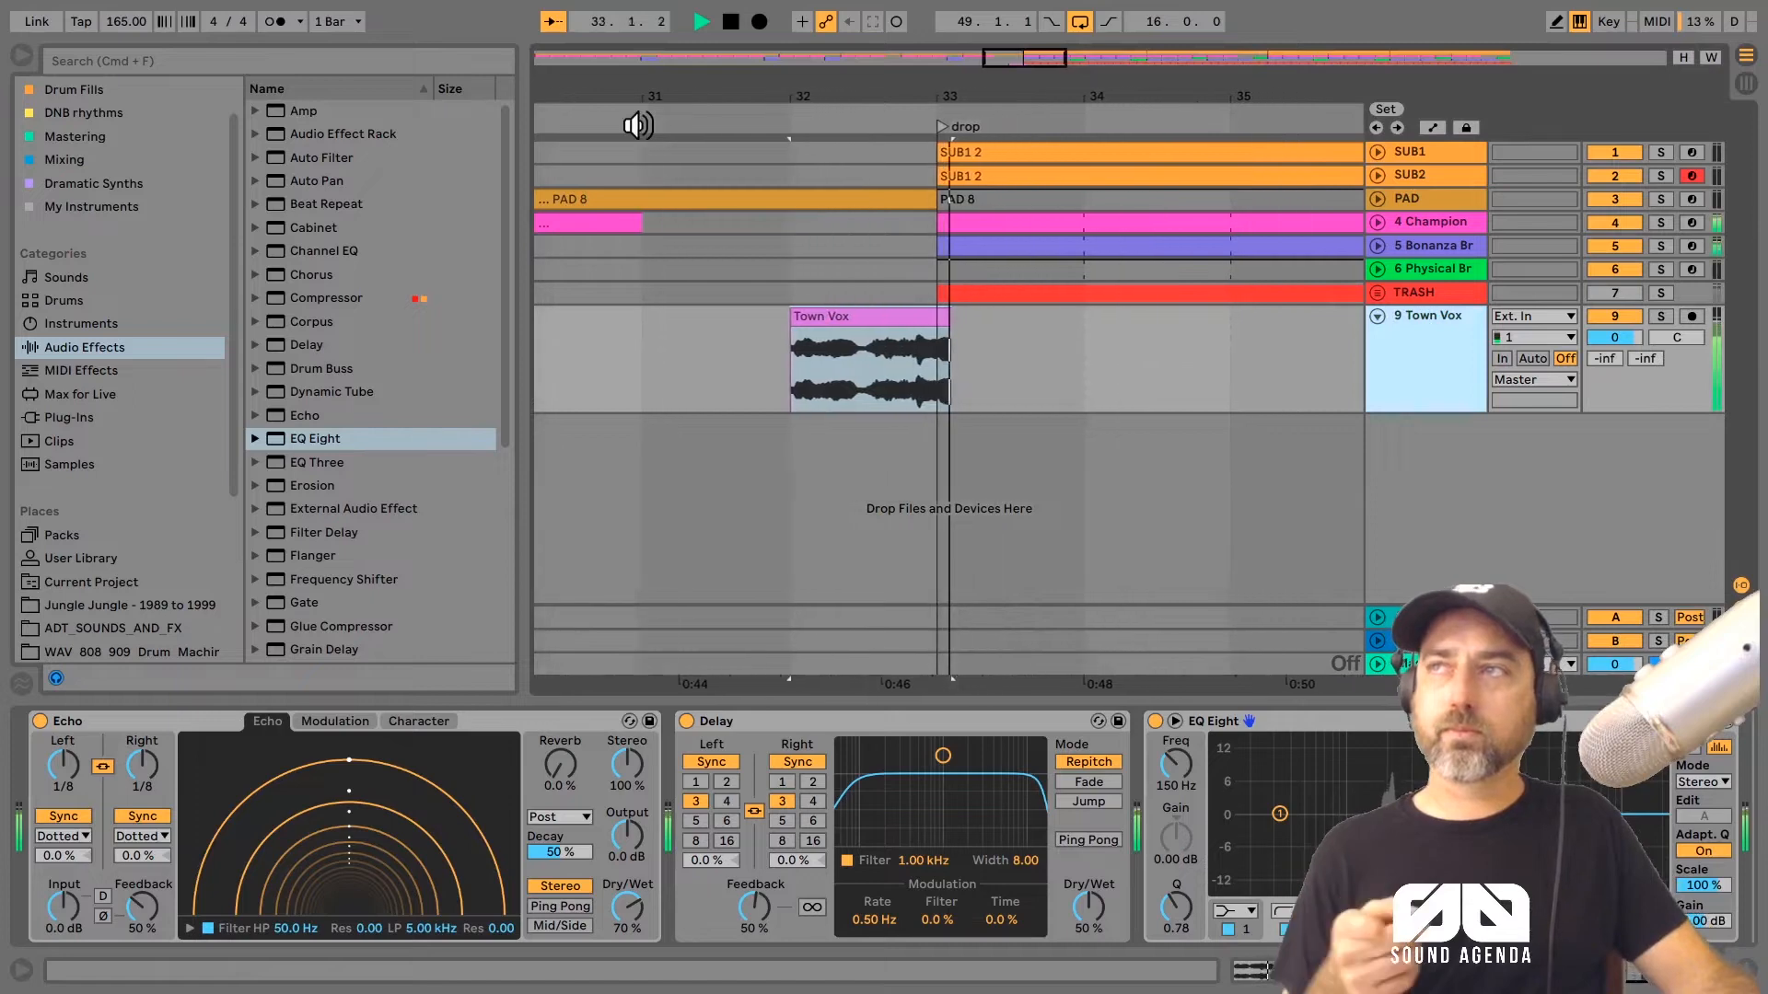
pyautogui.moveTo(651, 89); pyautogui.dragTo(651, 44)
# Step: Set the fixed grid to 1 Bar, duplicate bars 33 to 41 of the Town Vox track to bar 41, and stop playback
pyautogui.rightClick(762, 527)
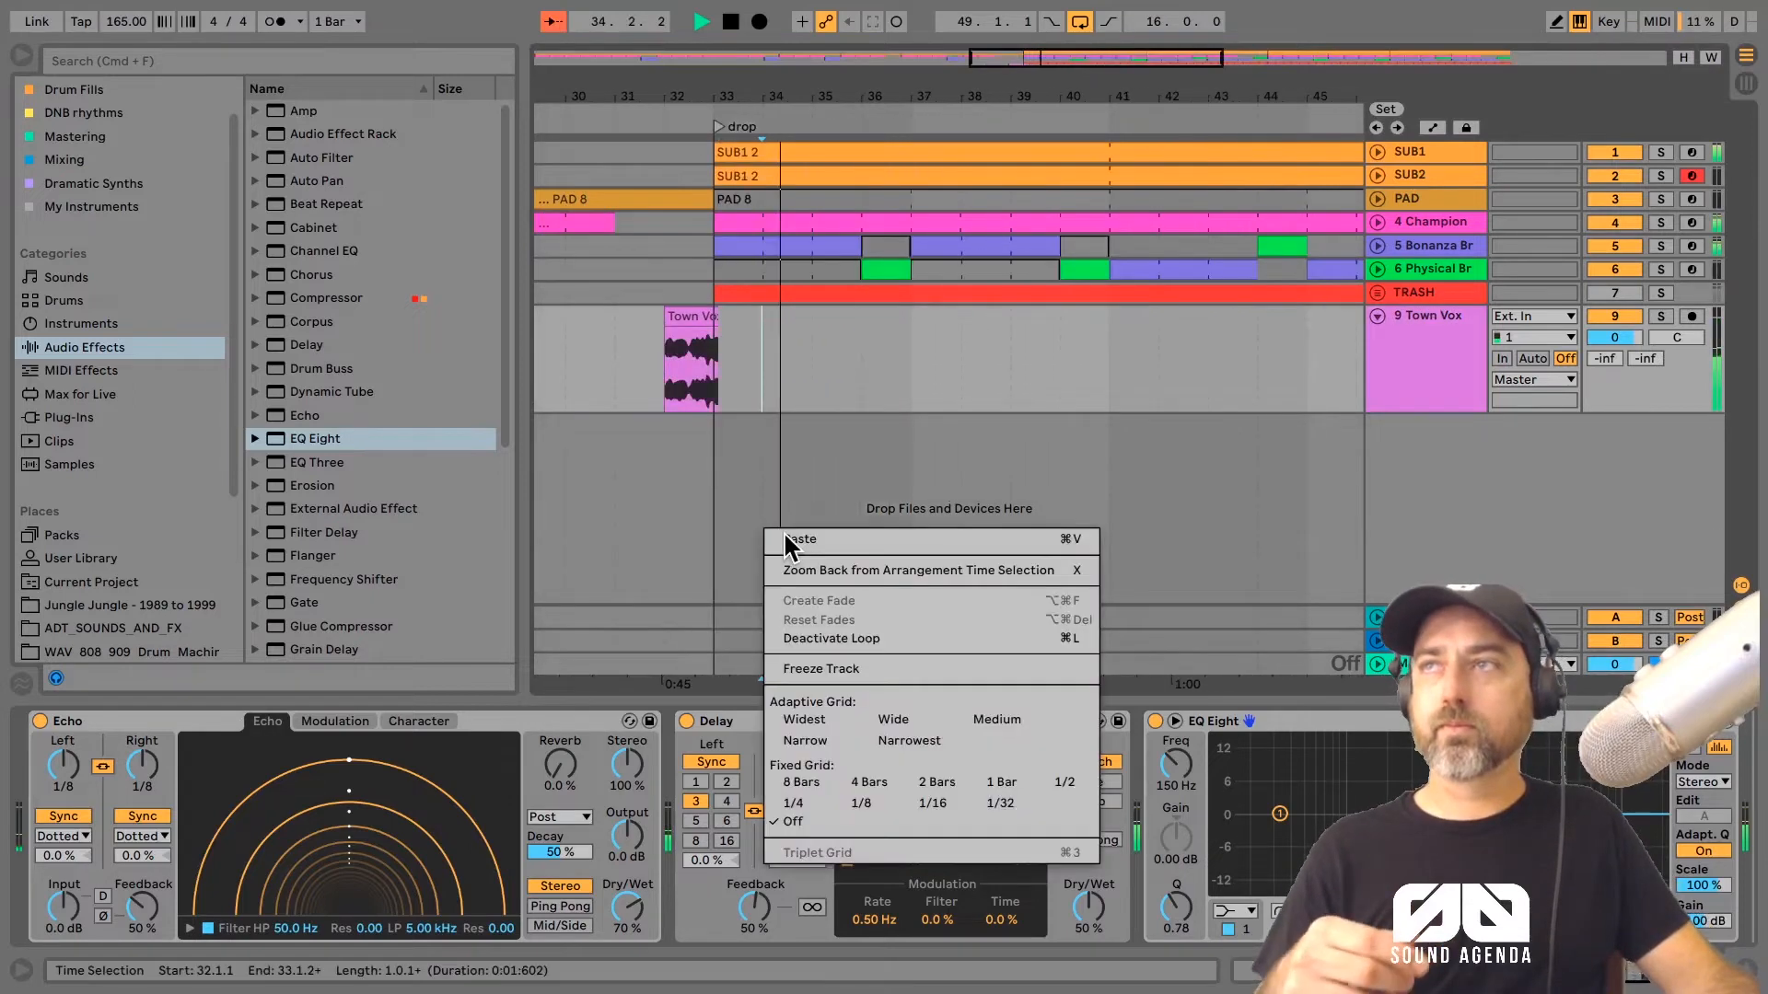
pyautogui.click(932, 803)
pyautogui.moveTo(752, 359); pyautogui.dragTo(731, 355)
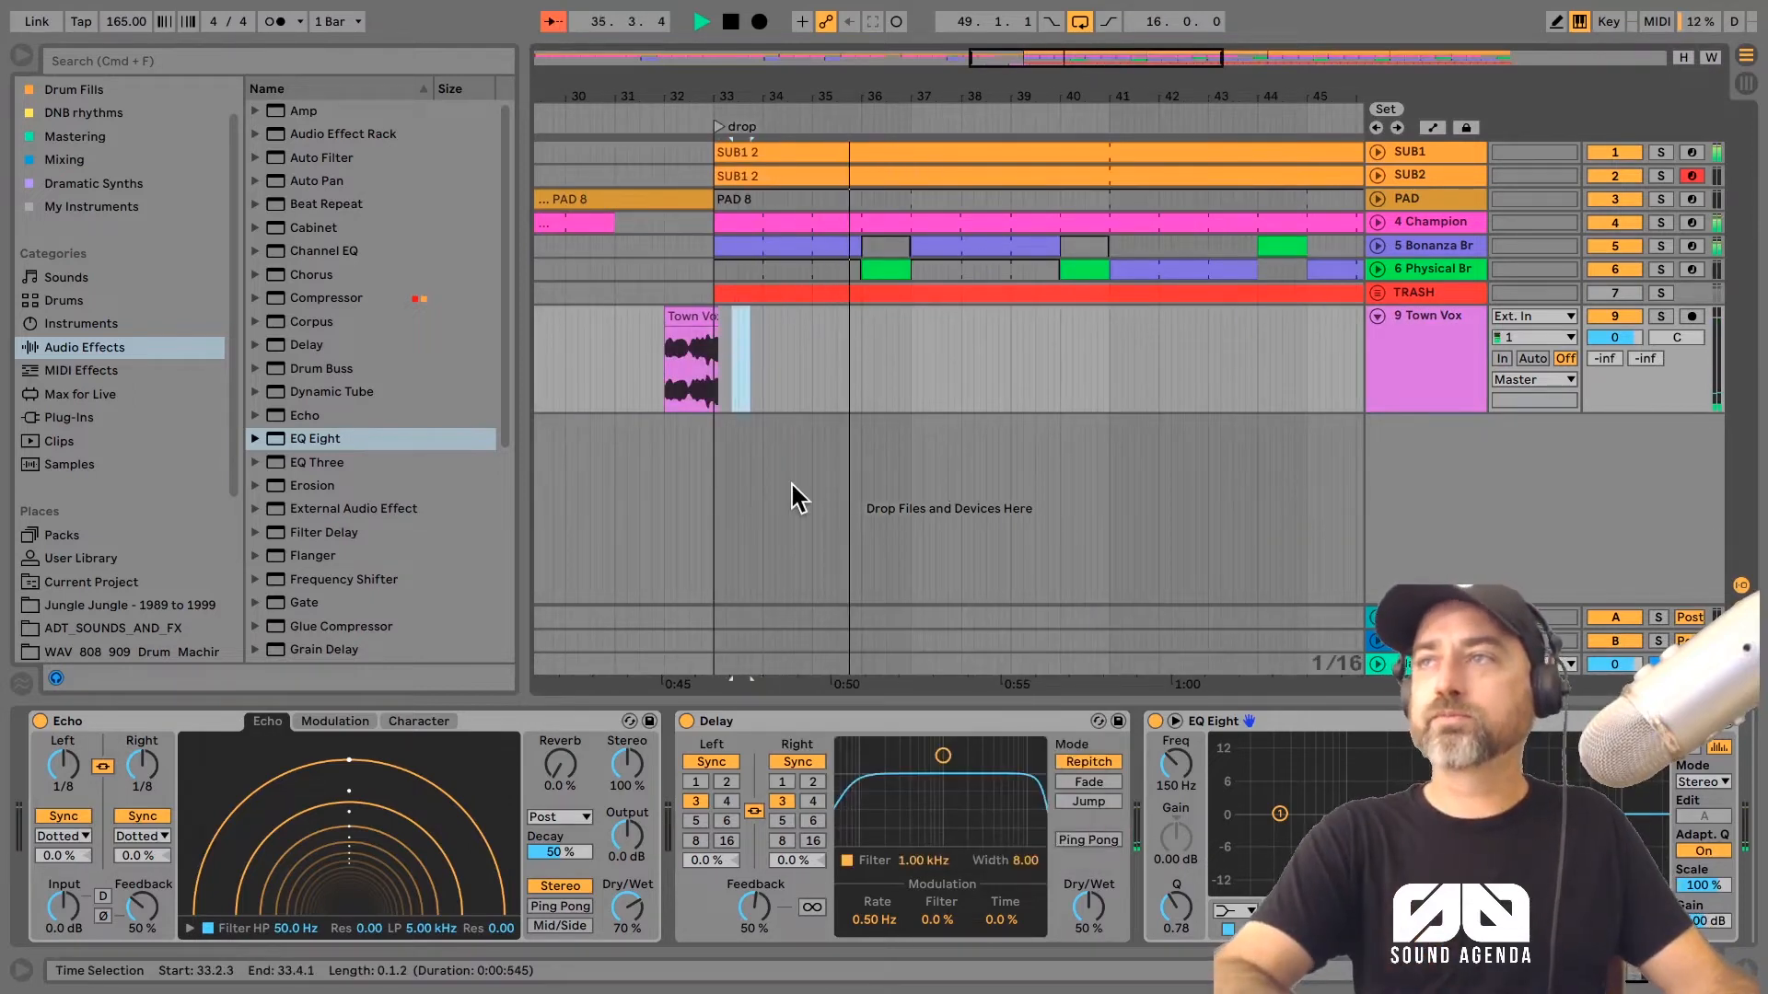
pyautogui.rightClick(749, 506)
pyautogui.click(976, 755)
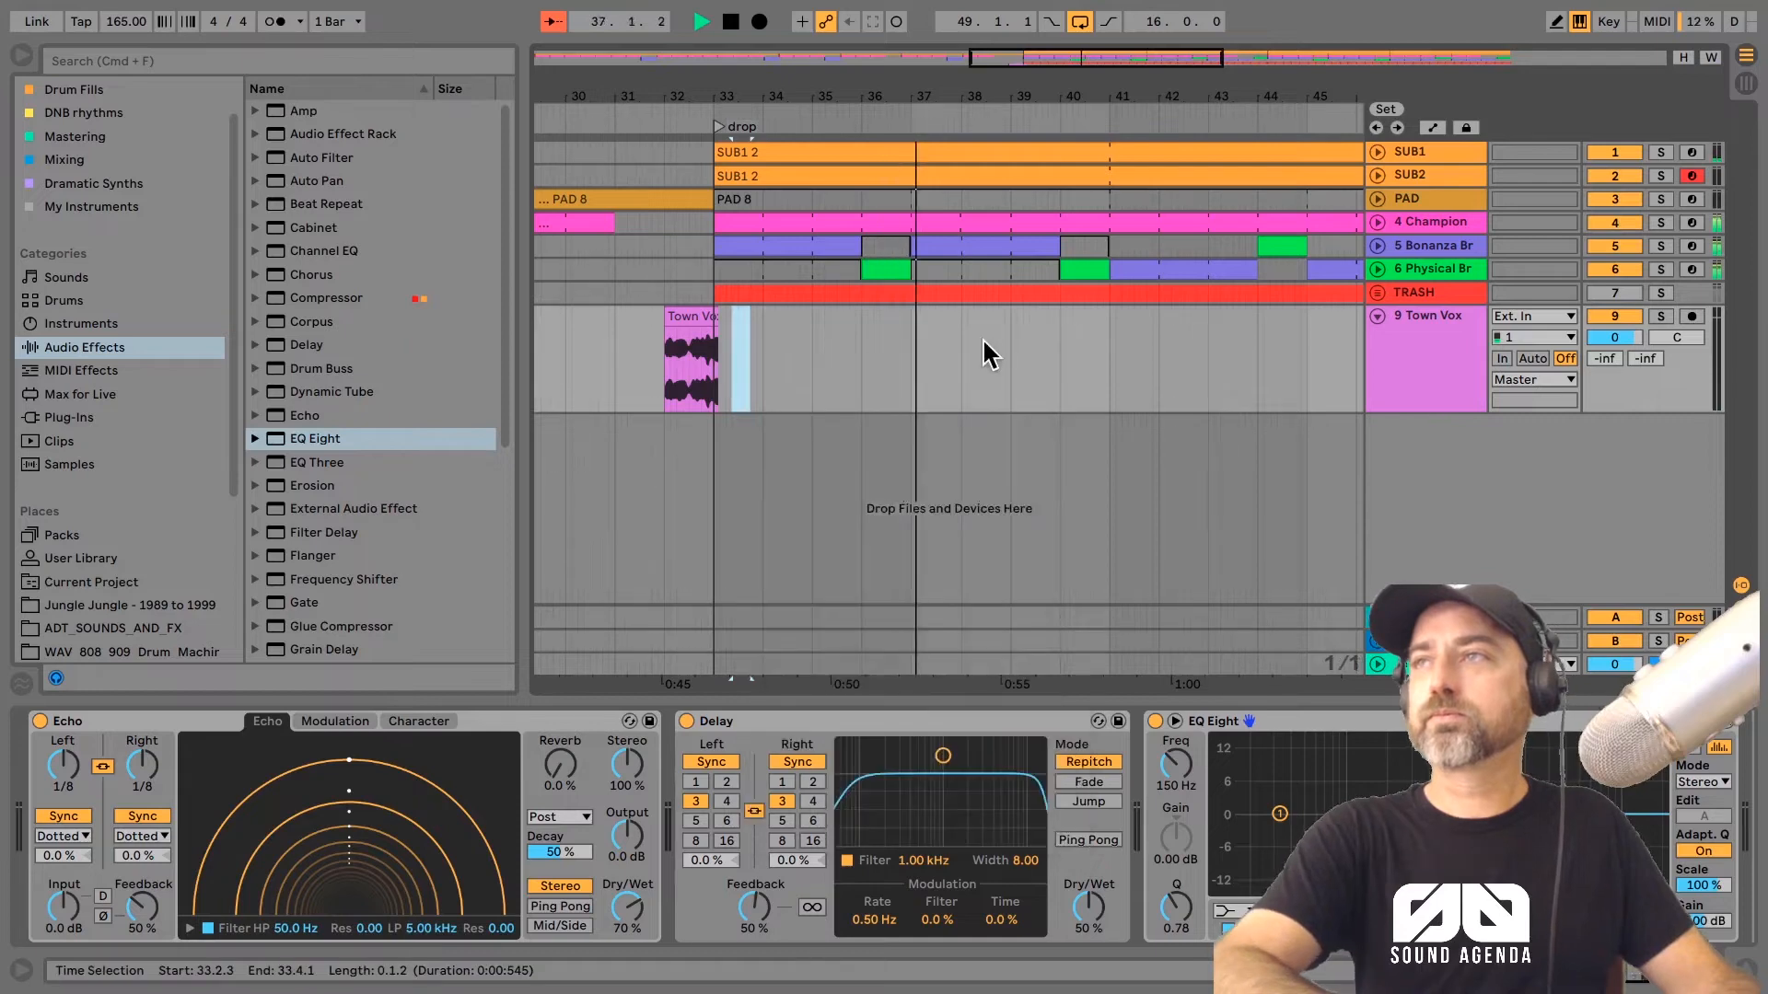
pyautogui.moveTo(1101, 352); pyautogui.dragTo(865, 358)
pyautogui.keyDown('shift'); pyautogui.click(715, 359); pyautogui.keyUp('shift')
pyautogui.press('super+d')
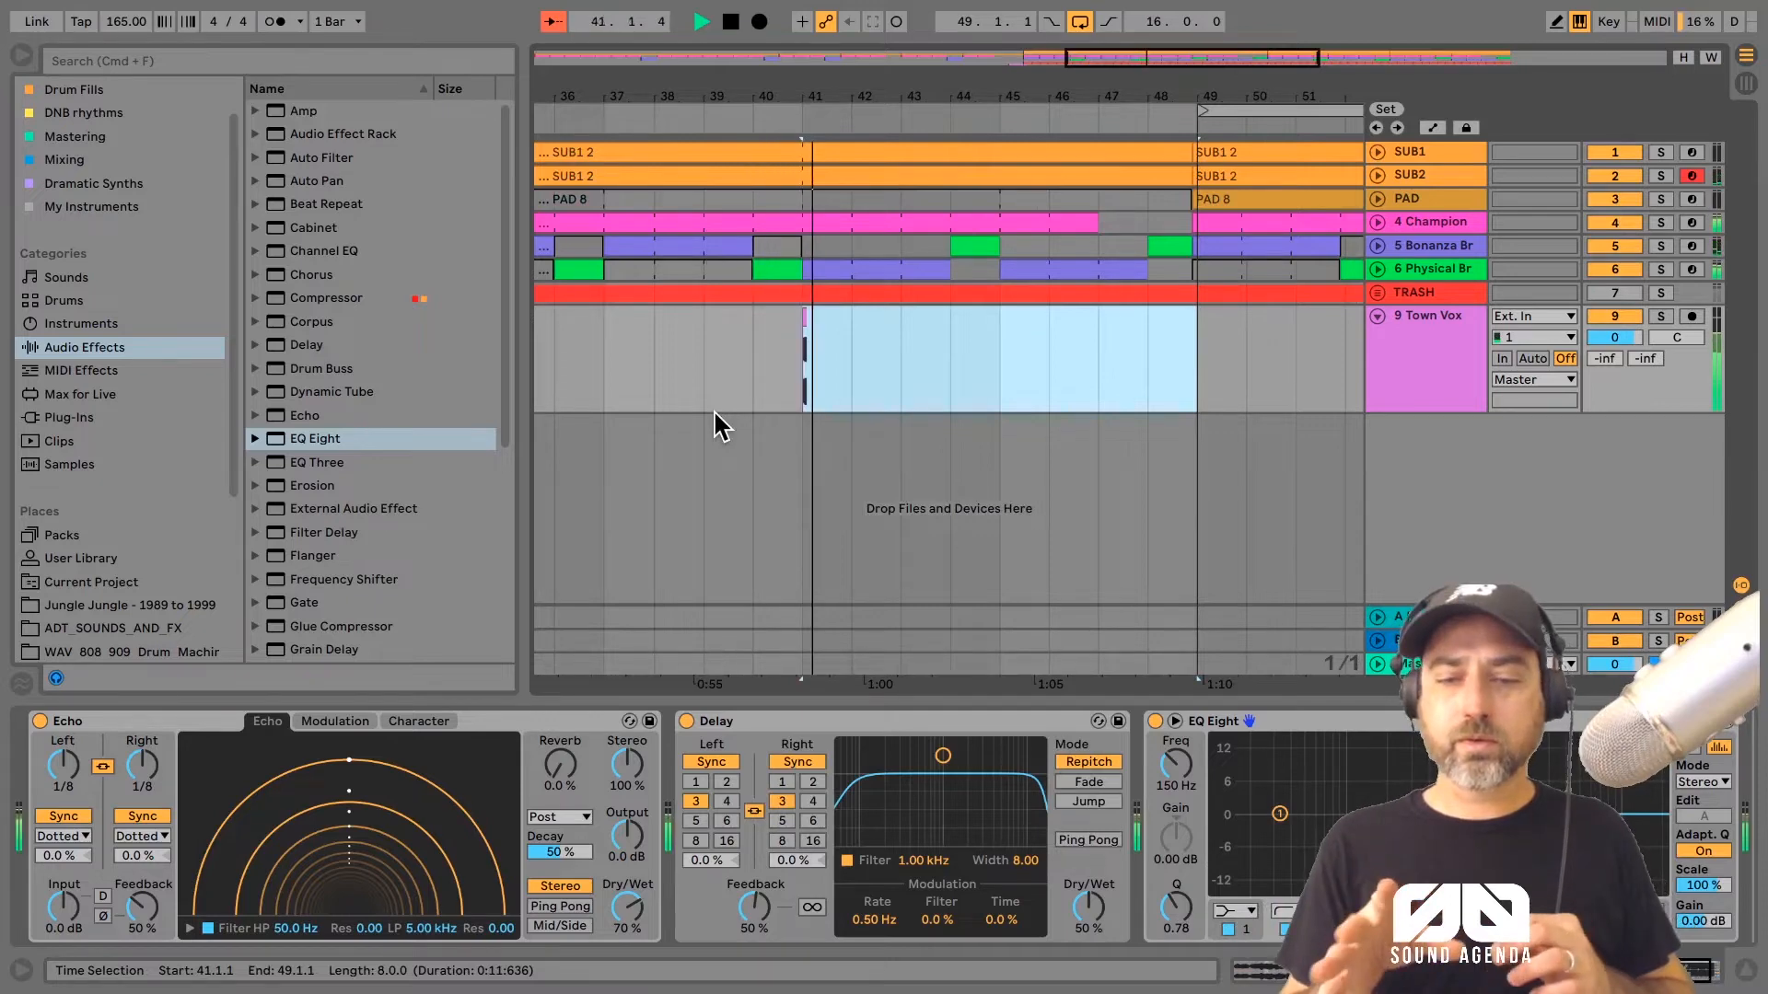
pyautogui.moveTo(714, 408); pyautogui.dragTo(775, 457)
pyautogui.press('space')
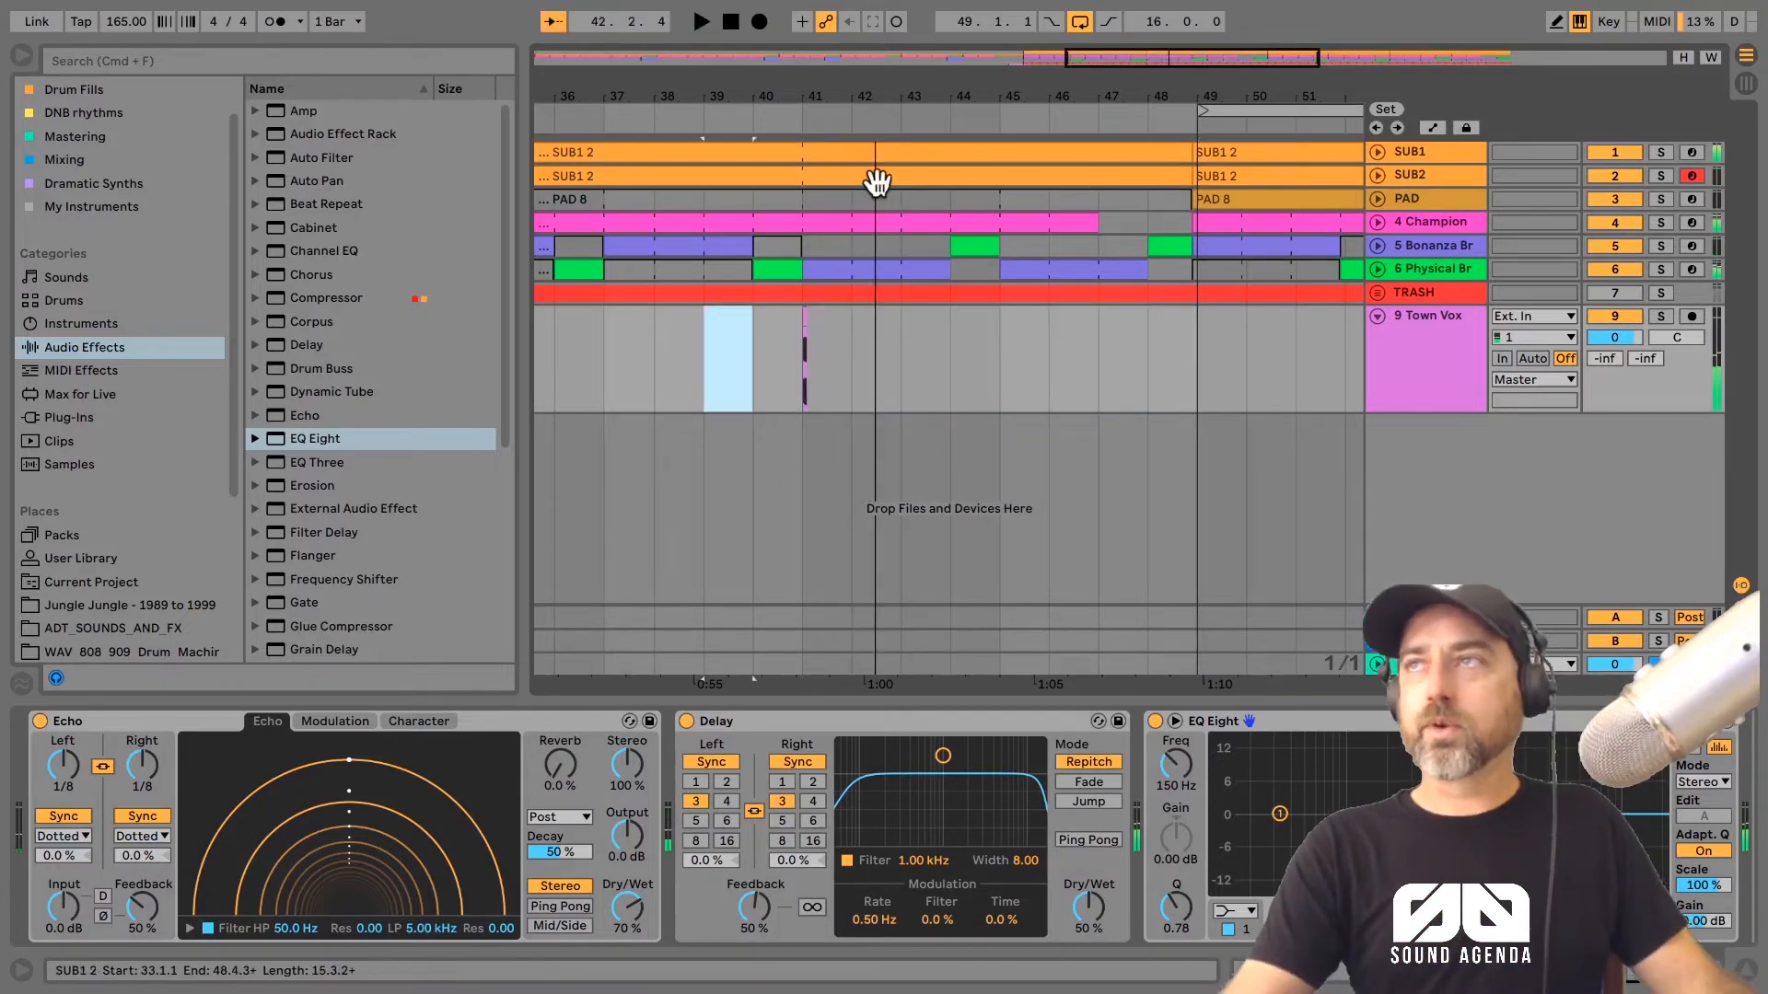
# Step: Set the arrangement's fixed grid to 8 Bars and select a stretch of the Town Vox track across the drop
pyautogui.moveTo(858, 98); pyautogui.dragTo(970, 81)
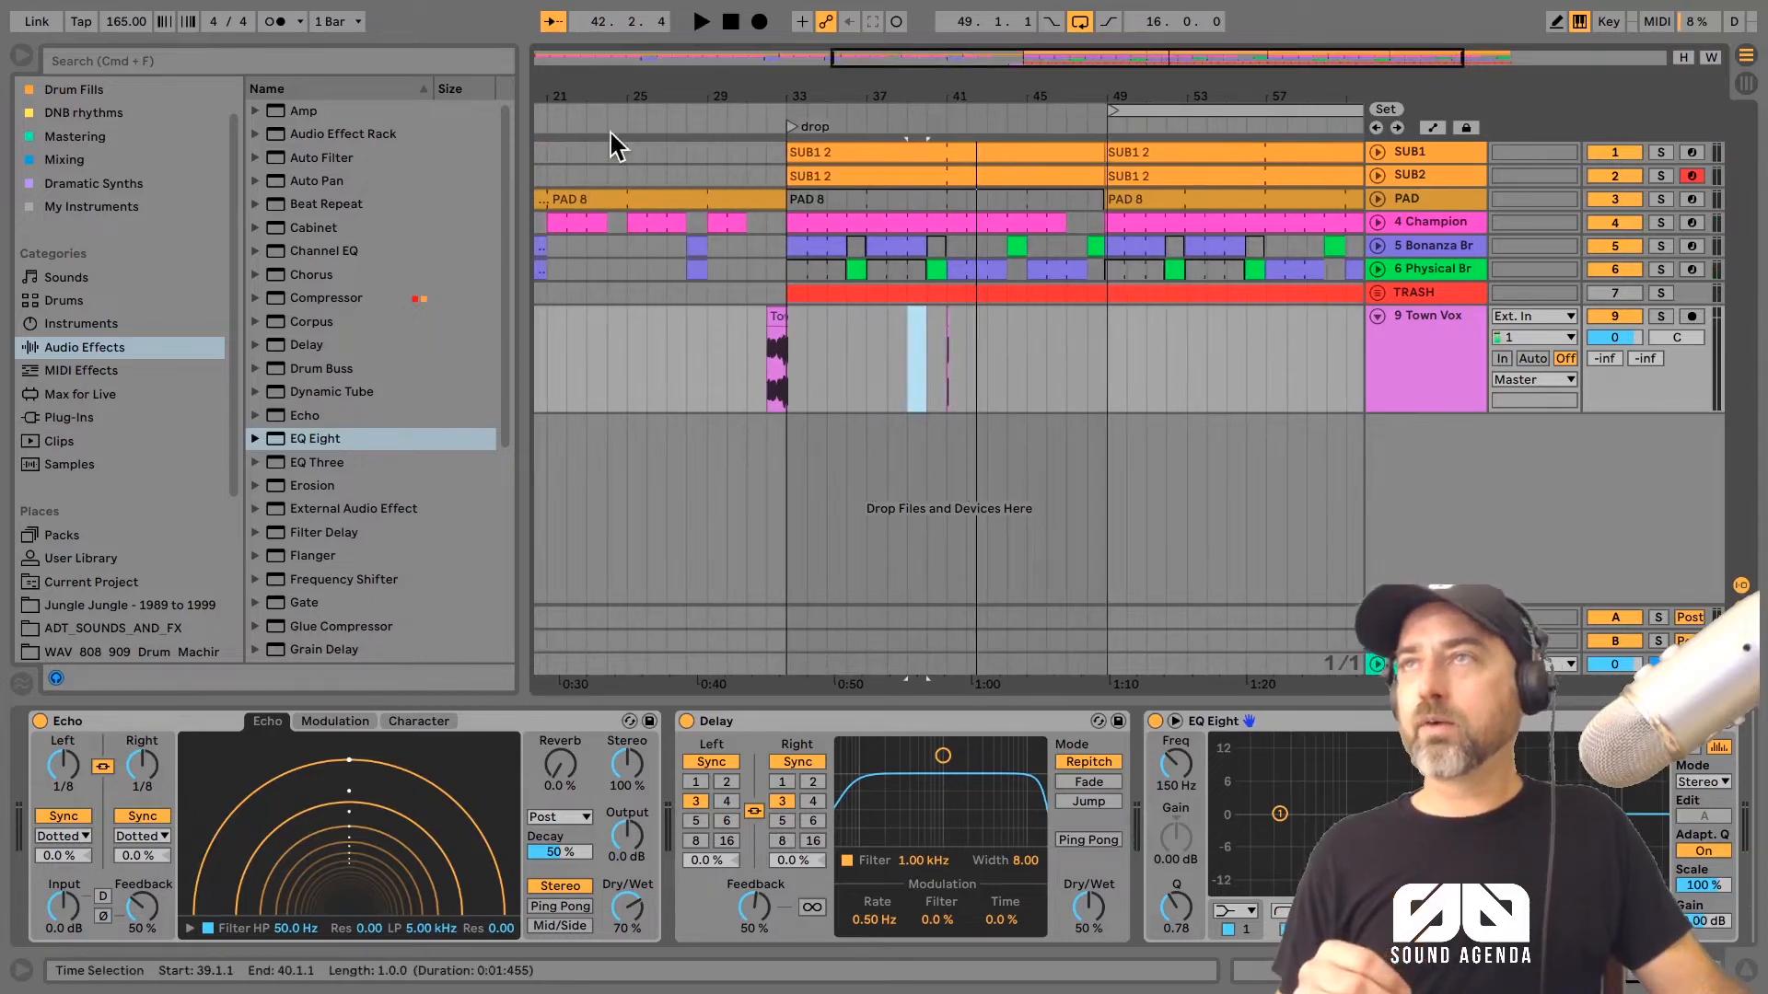
pyautogui.rightClick(613, 293)
pyautogui.click(652, 488)
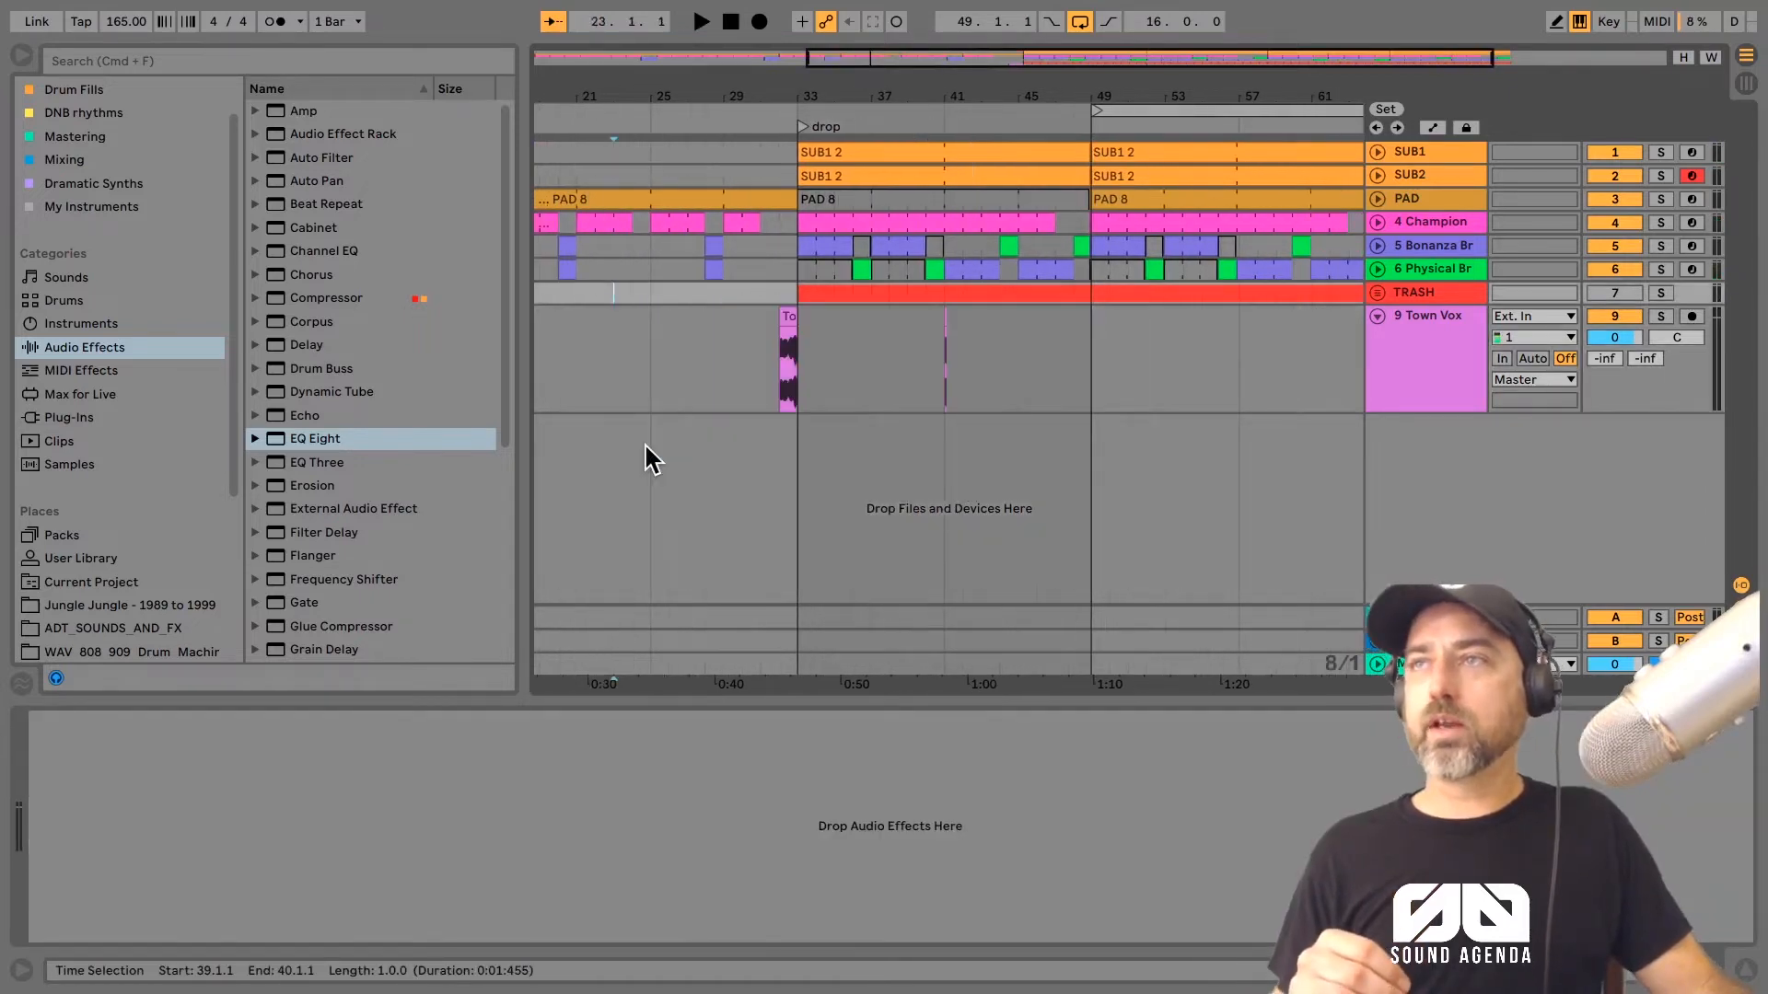
pyautogui.moveTo(651, 396); pyautogui.dragTo(952, 363)
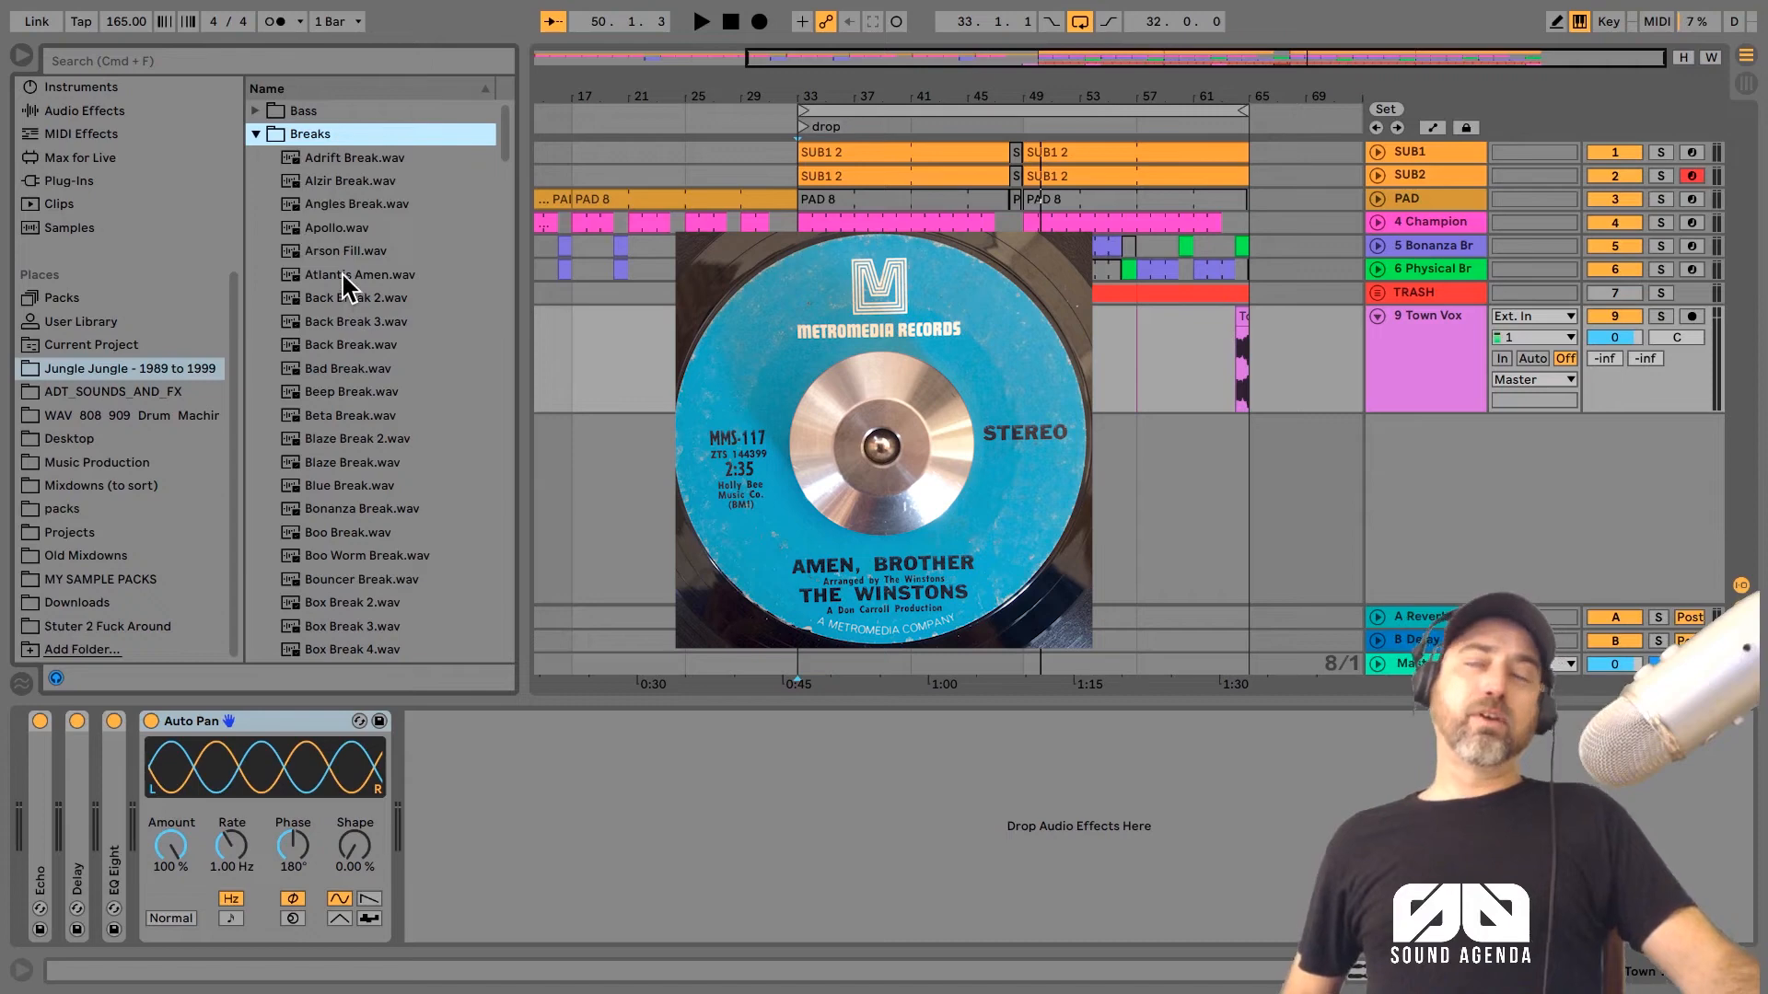
# Step: Preview samples in the Breaks folder, including Atlantis Amen.wav, Control Amen 2.wav and Control Kick Break.wav, for another Amen break
pyautogui.click(345, 274)
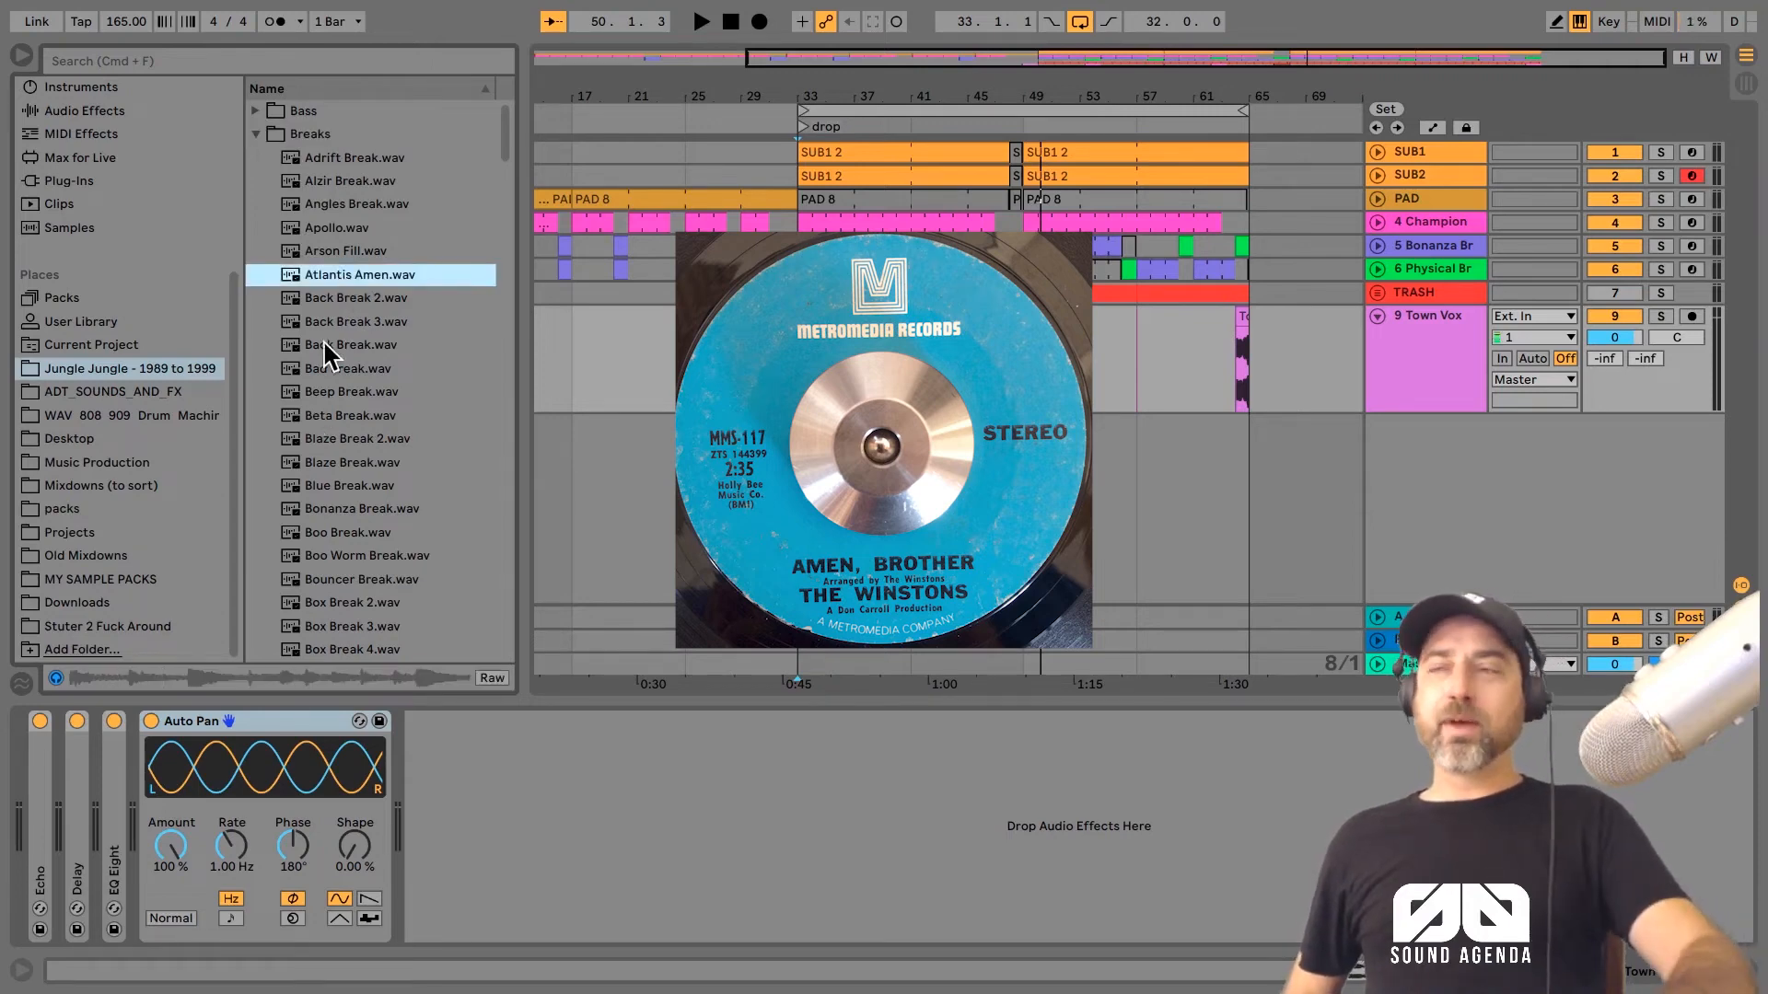
pyautogui.scroll(-10, 323, 354)
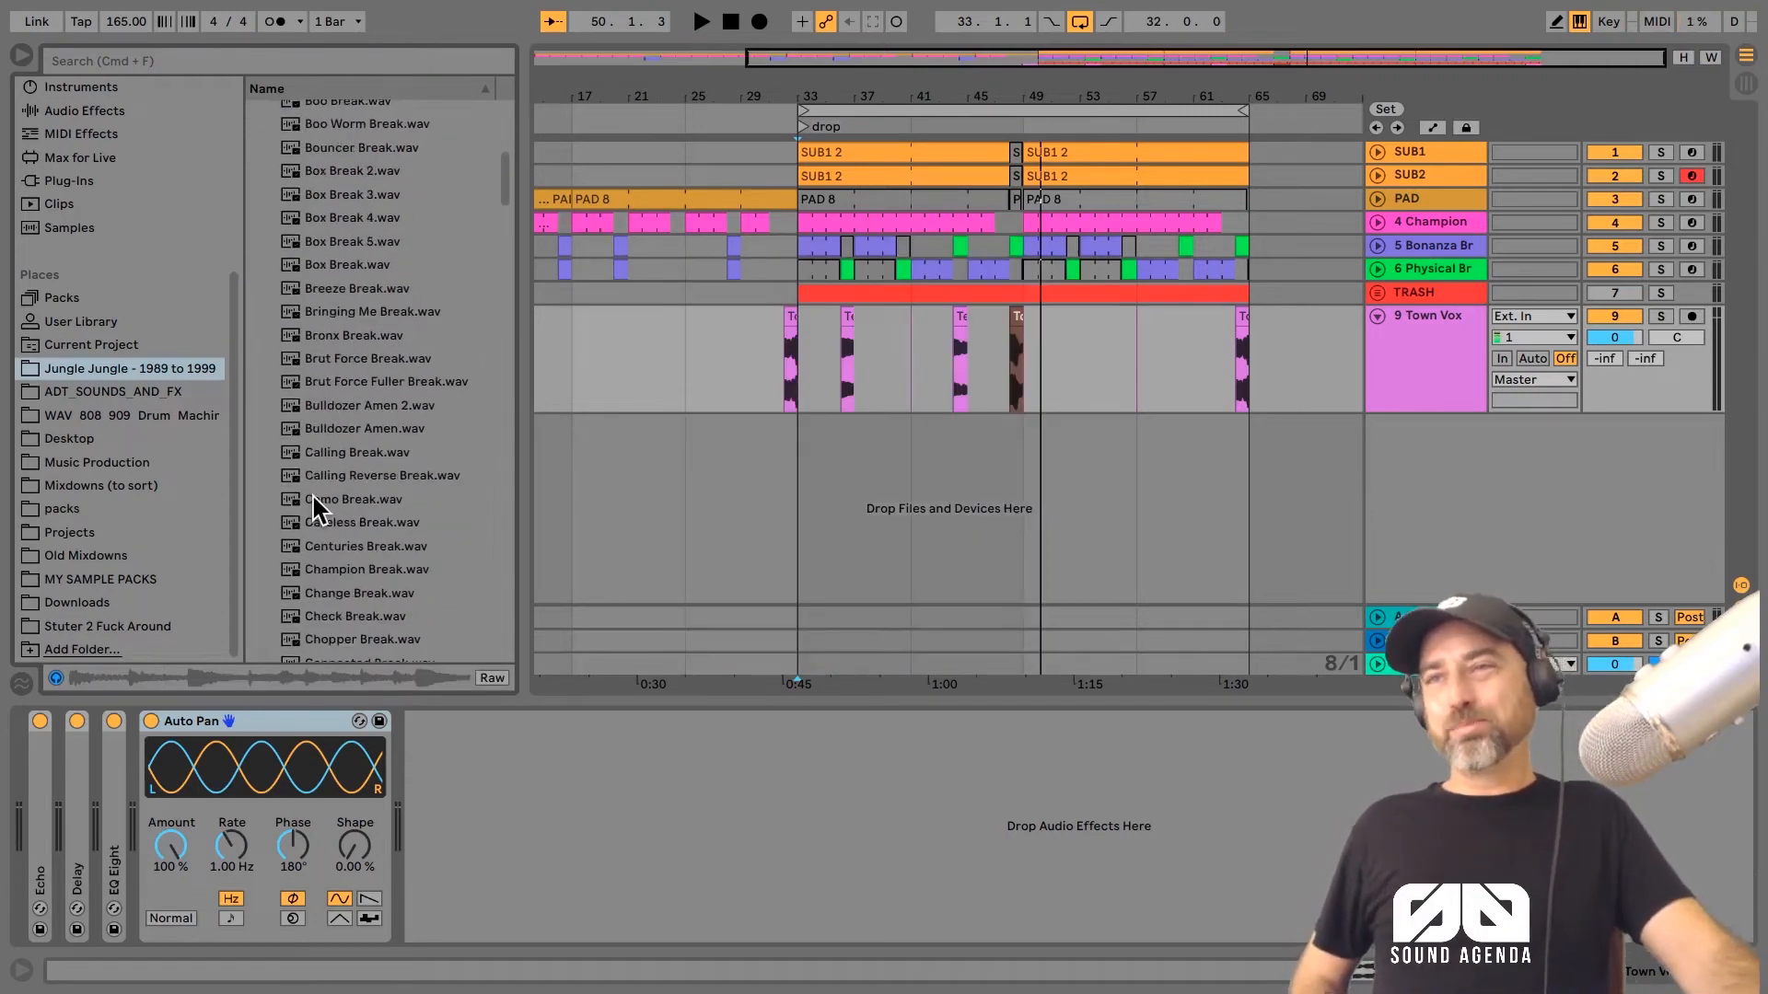
pyautogui.click(313, 348)
pyautogui.click(313, 328)
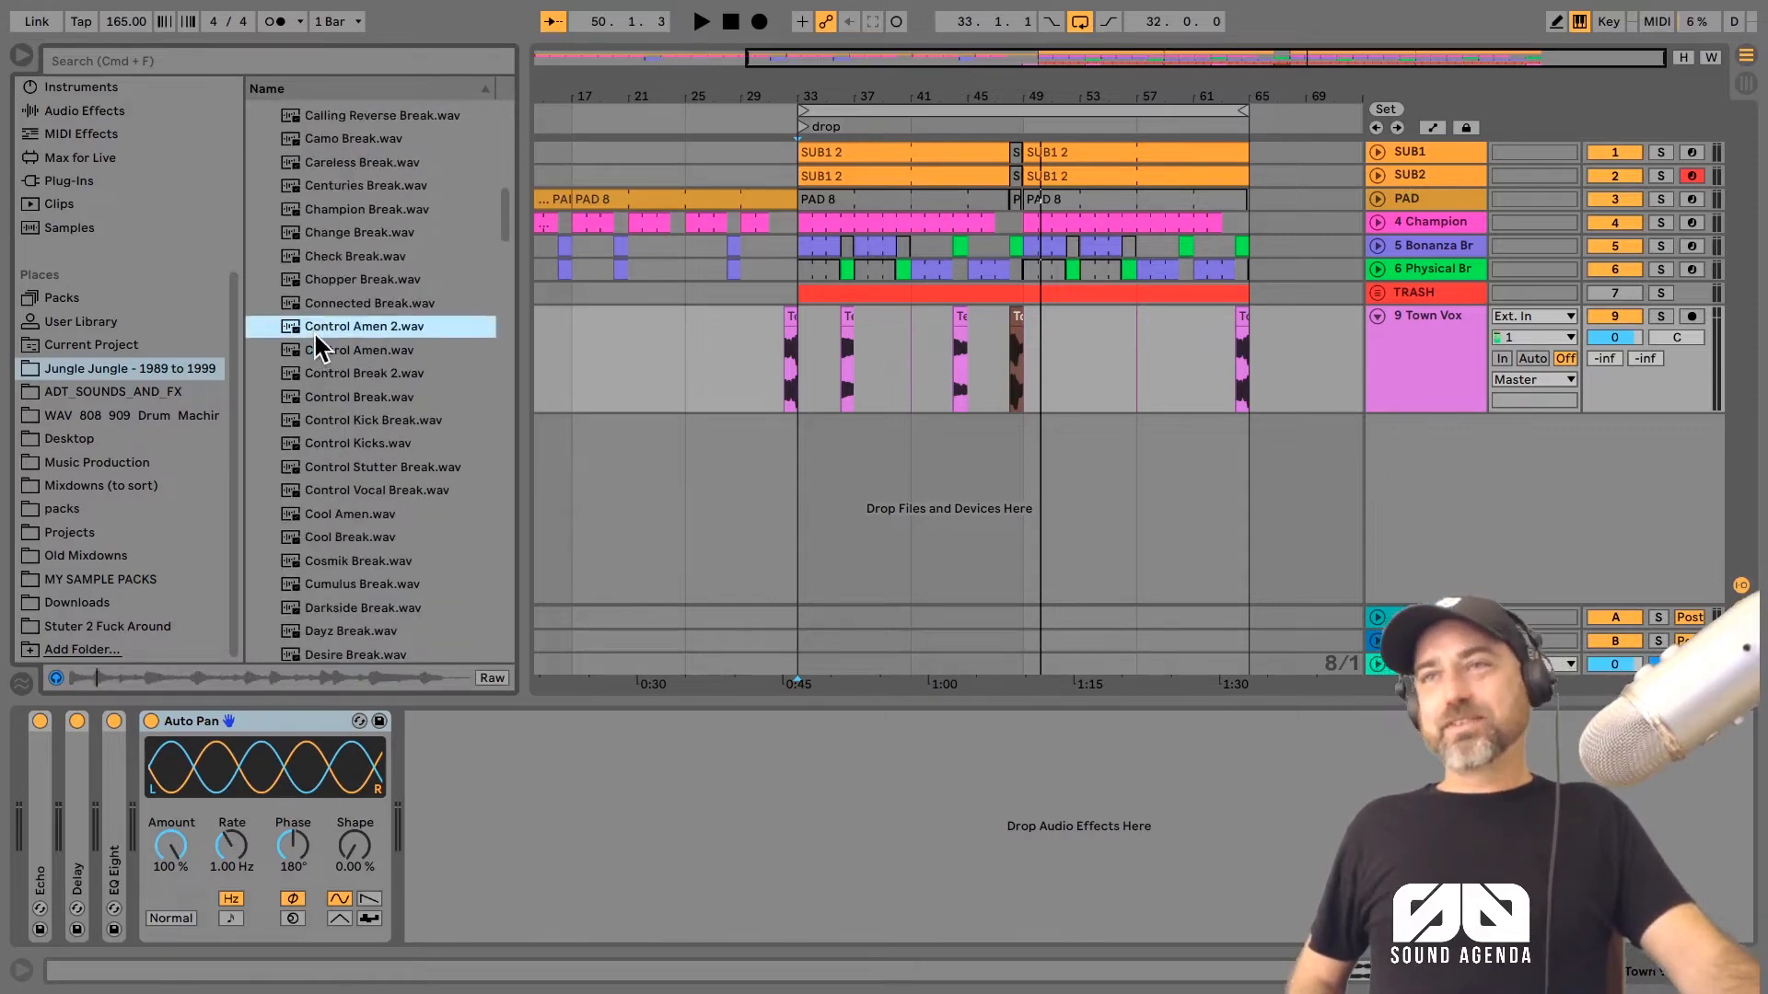
pyautogui.click(313, 305)
pyautogui.click(350, 420)
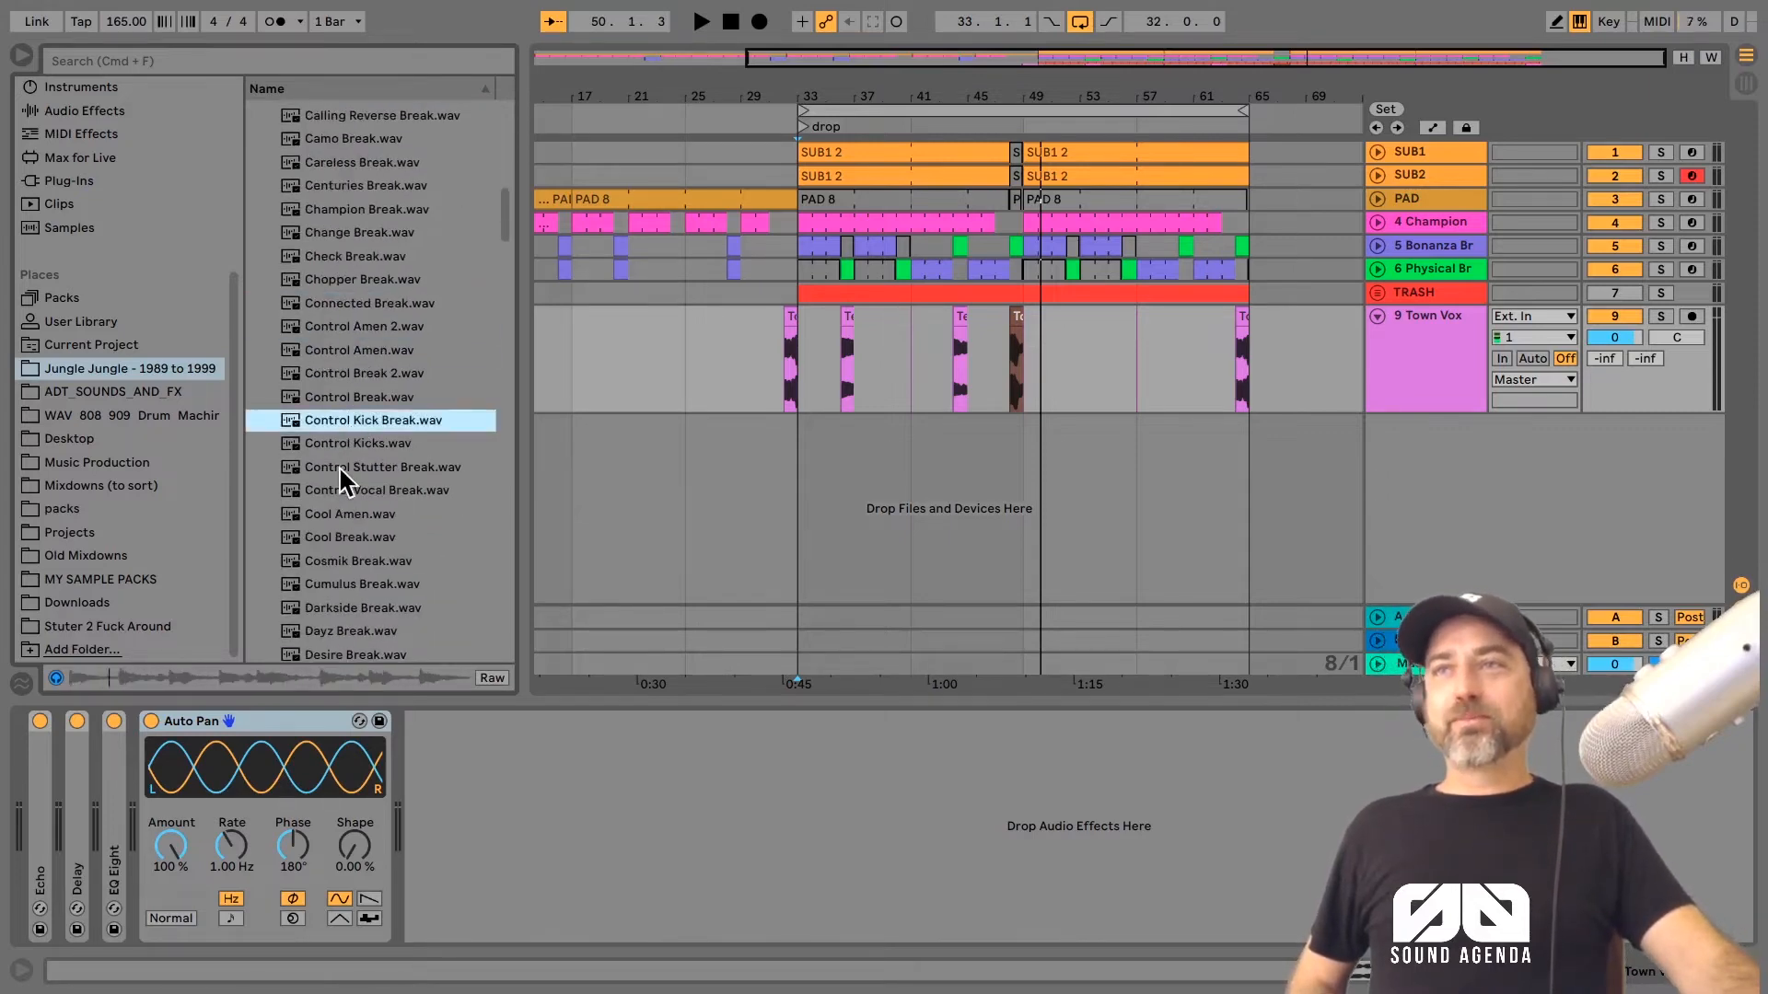
pyautogui.scroll(-8, 340, 469)
pyautogui.click(358, 494)
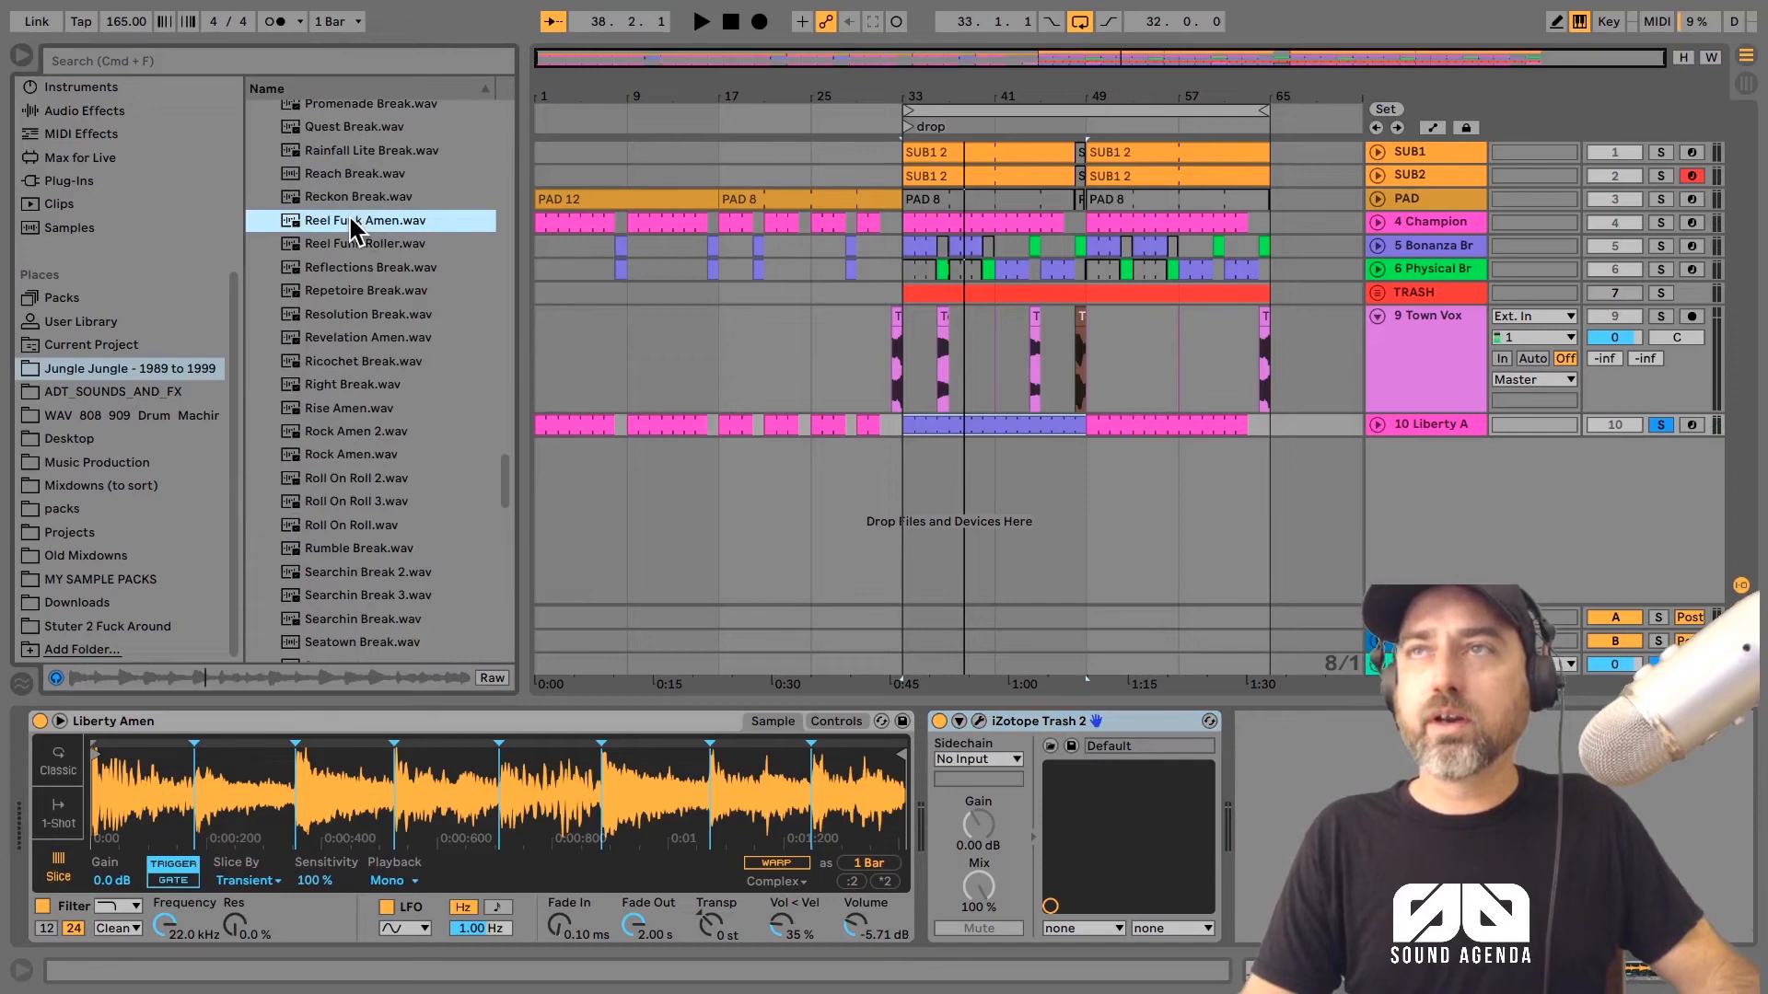
# Step: Replace the Liberty Amen sample on track 10 with Reel Funk Amen.wav and audition it with the arrangement from bar 49
pyautogui.moveTo(353, 221); pyautogui.dragTo(356, 773)
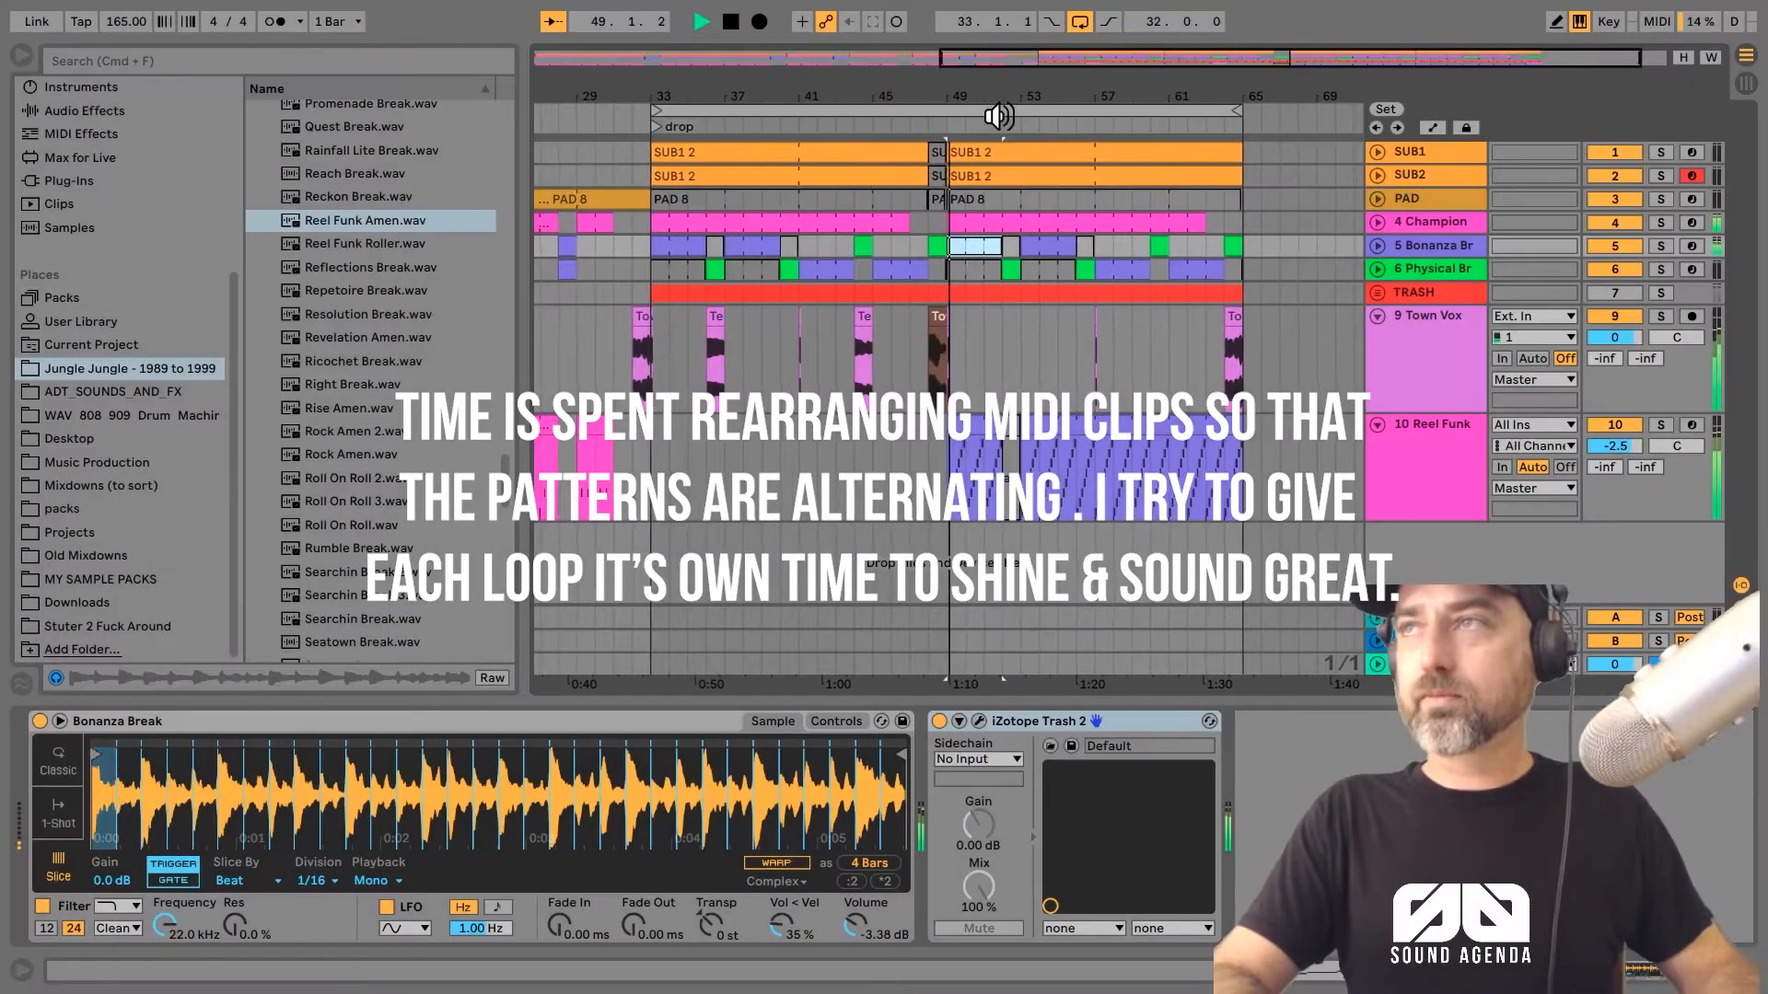
pyautogui.moveTo(995, 105); pyautogui.dragTo(815, 266)
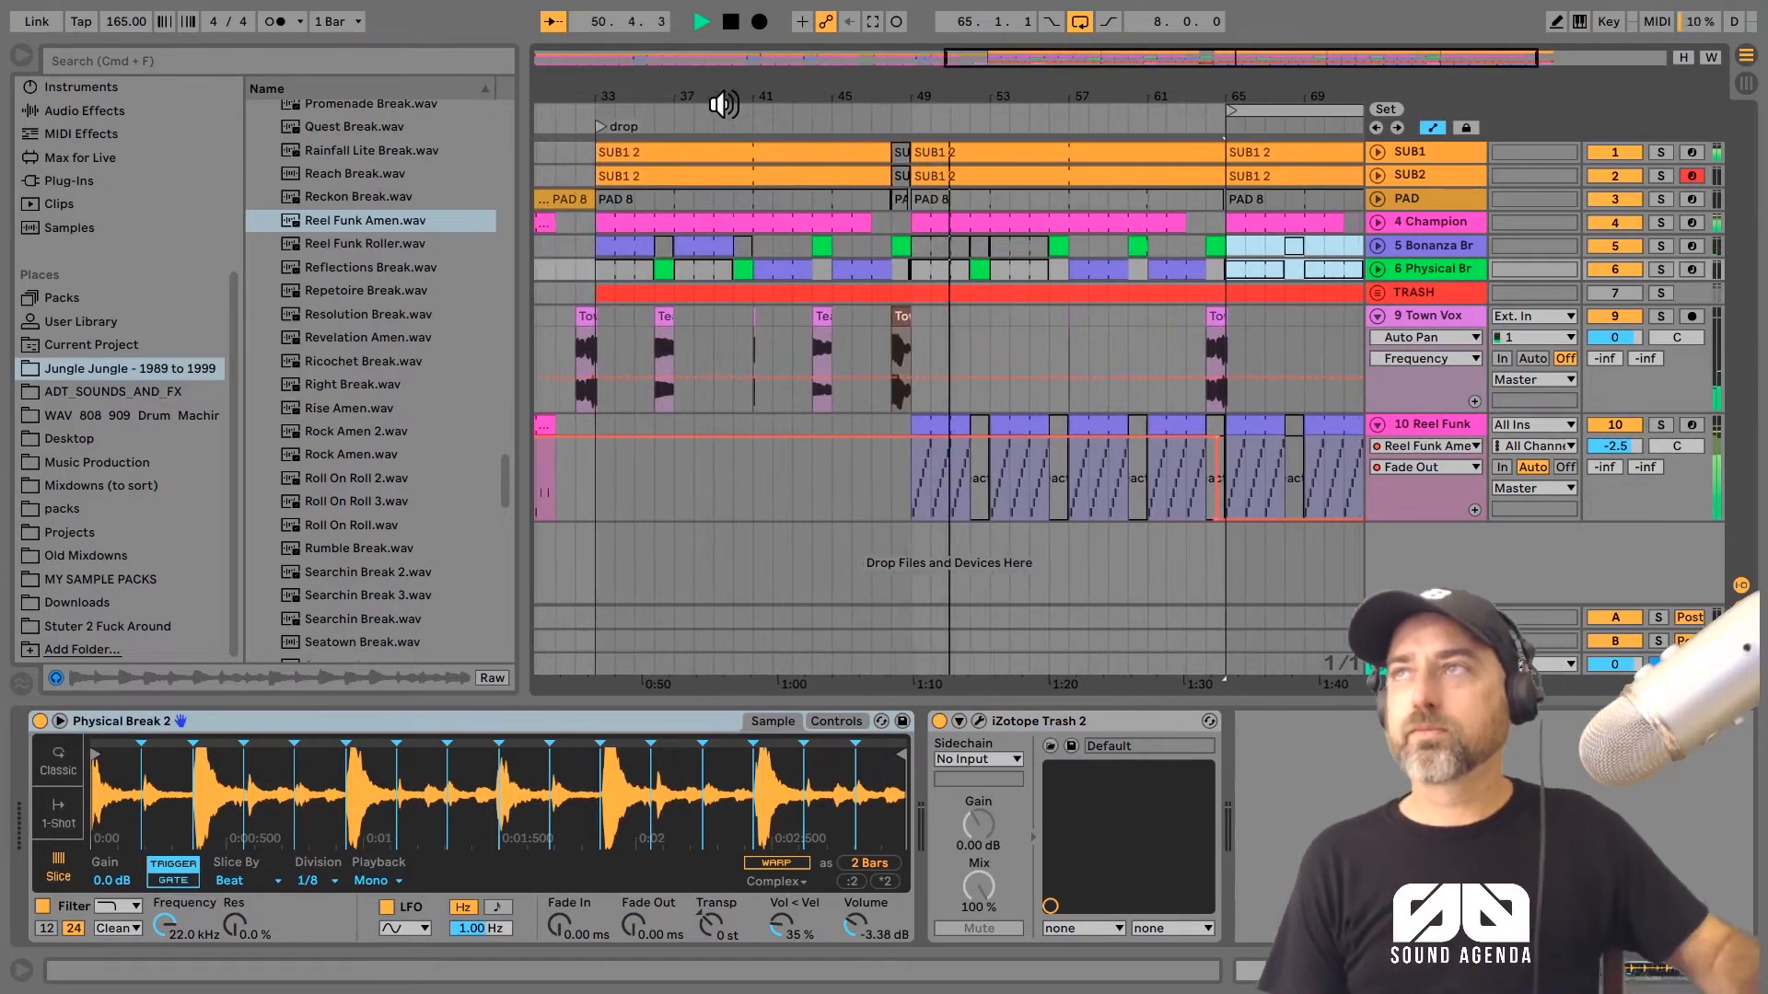
# Step: Ramp the Reel Funk track's Fade Out automation down to 0.00 ms at the end of bar 55
pyautogui.moveTo(941, 81); pyautogui.dragTo(730, 90)
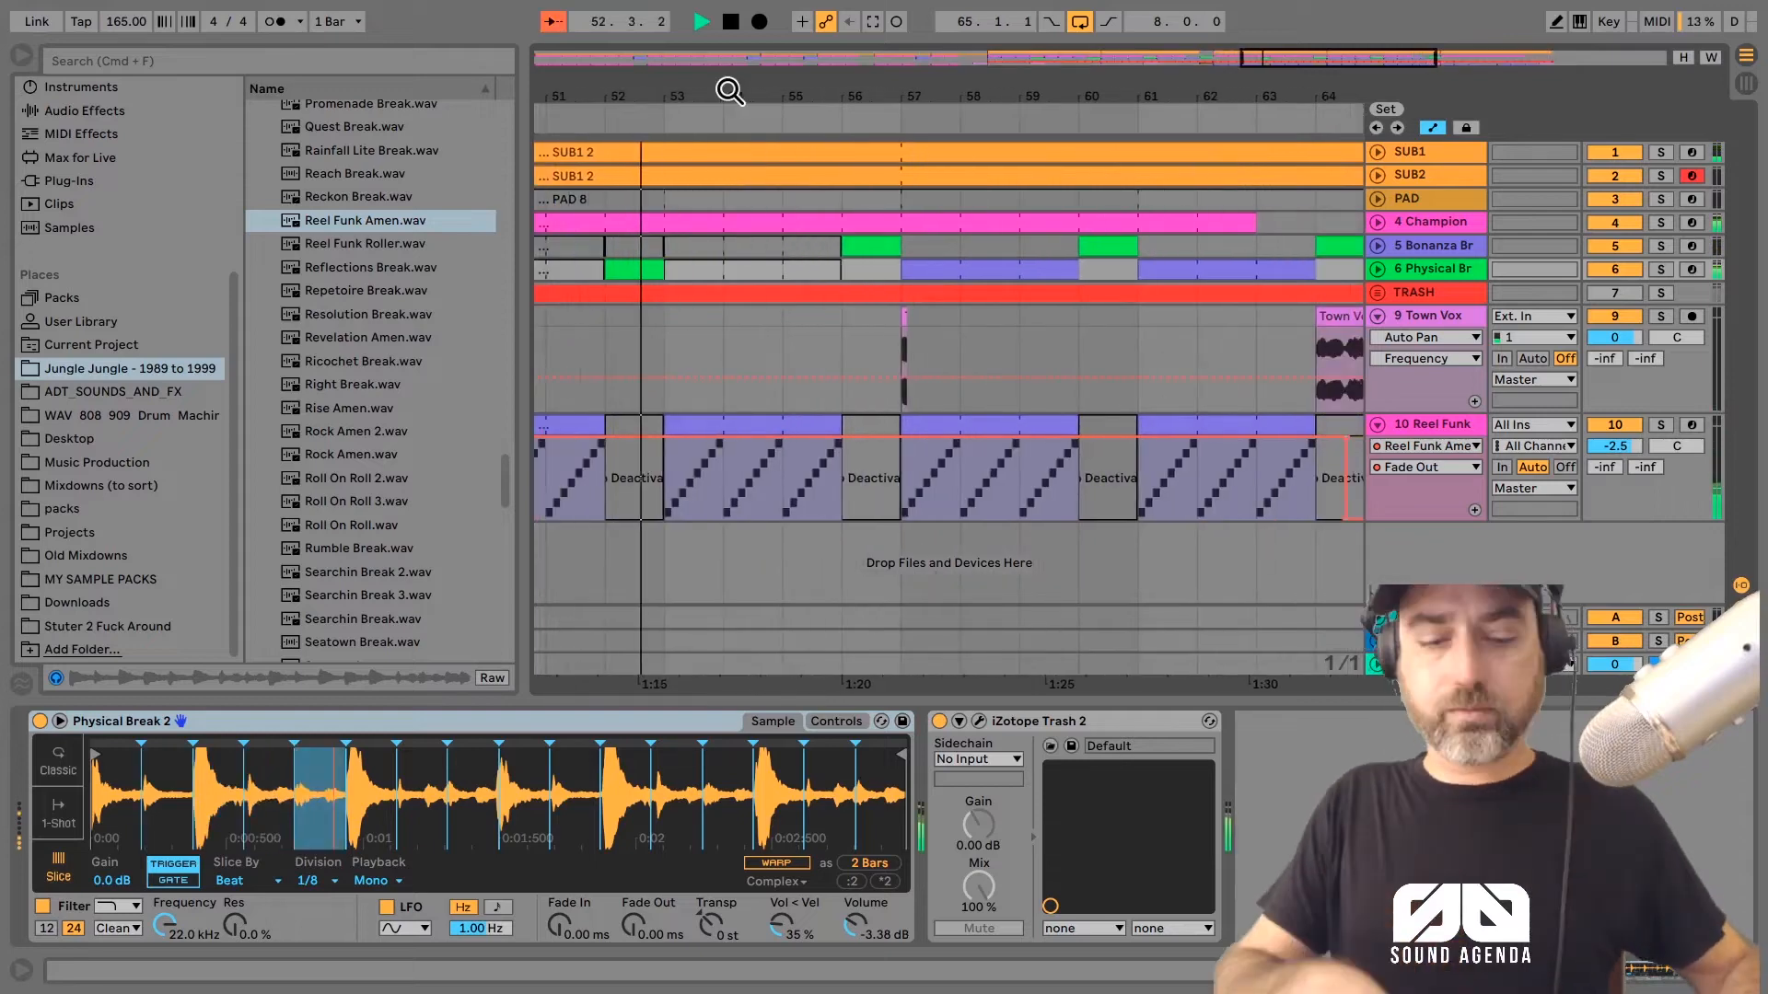
pyautogui.click(830, 435)
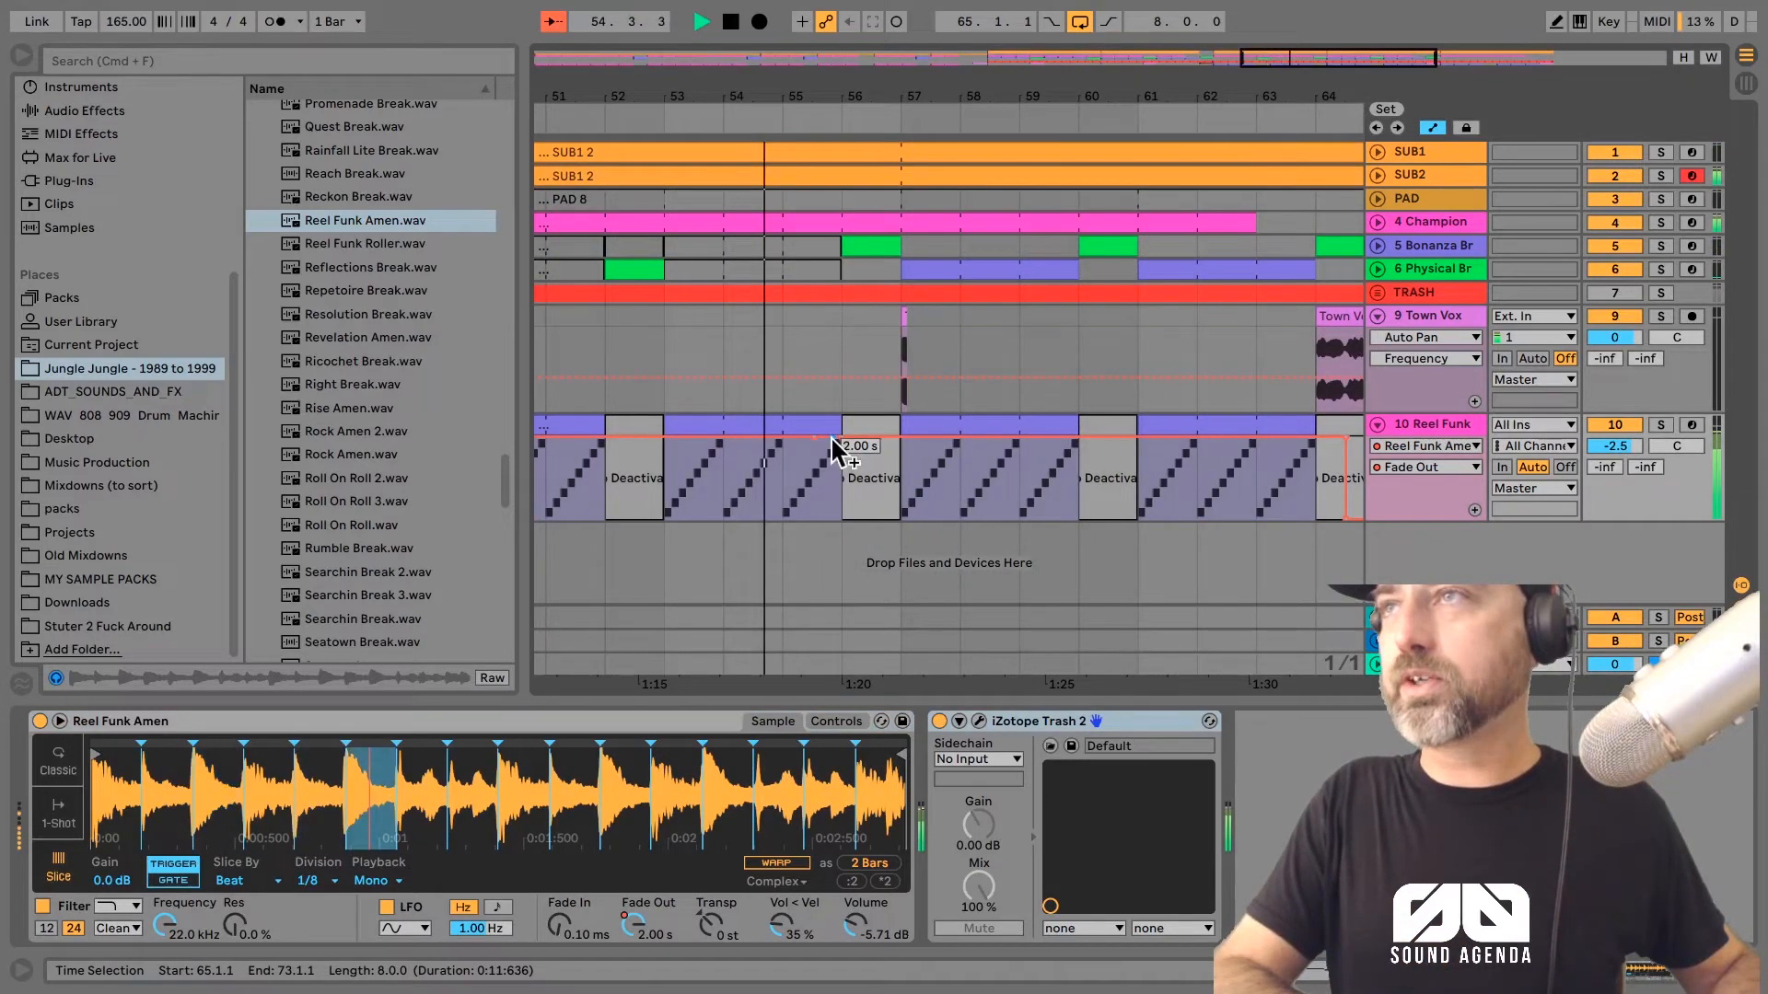
pyautogui.moveTo(830, 435); pyautogui.dragTo(846, 531)
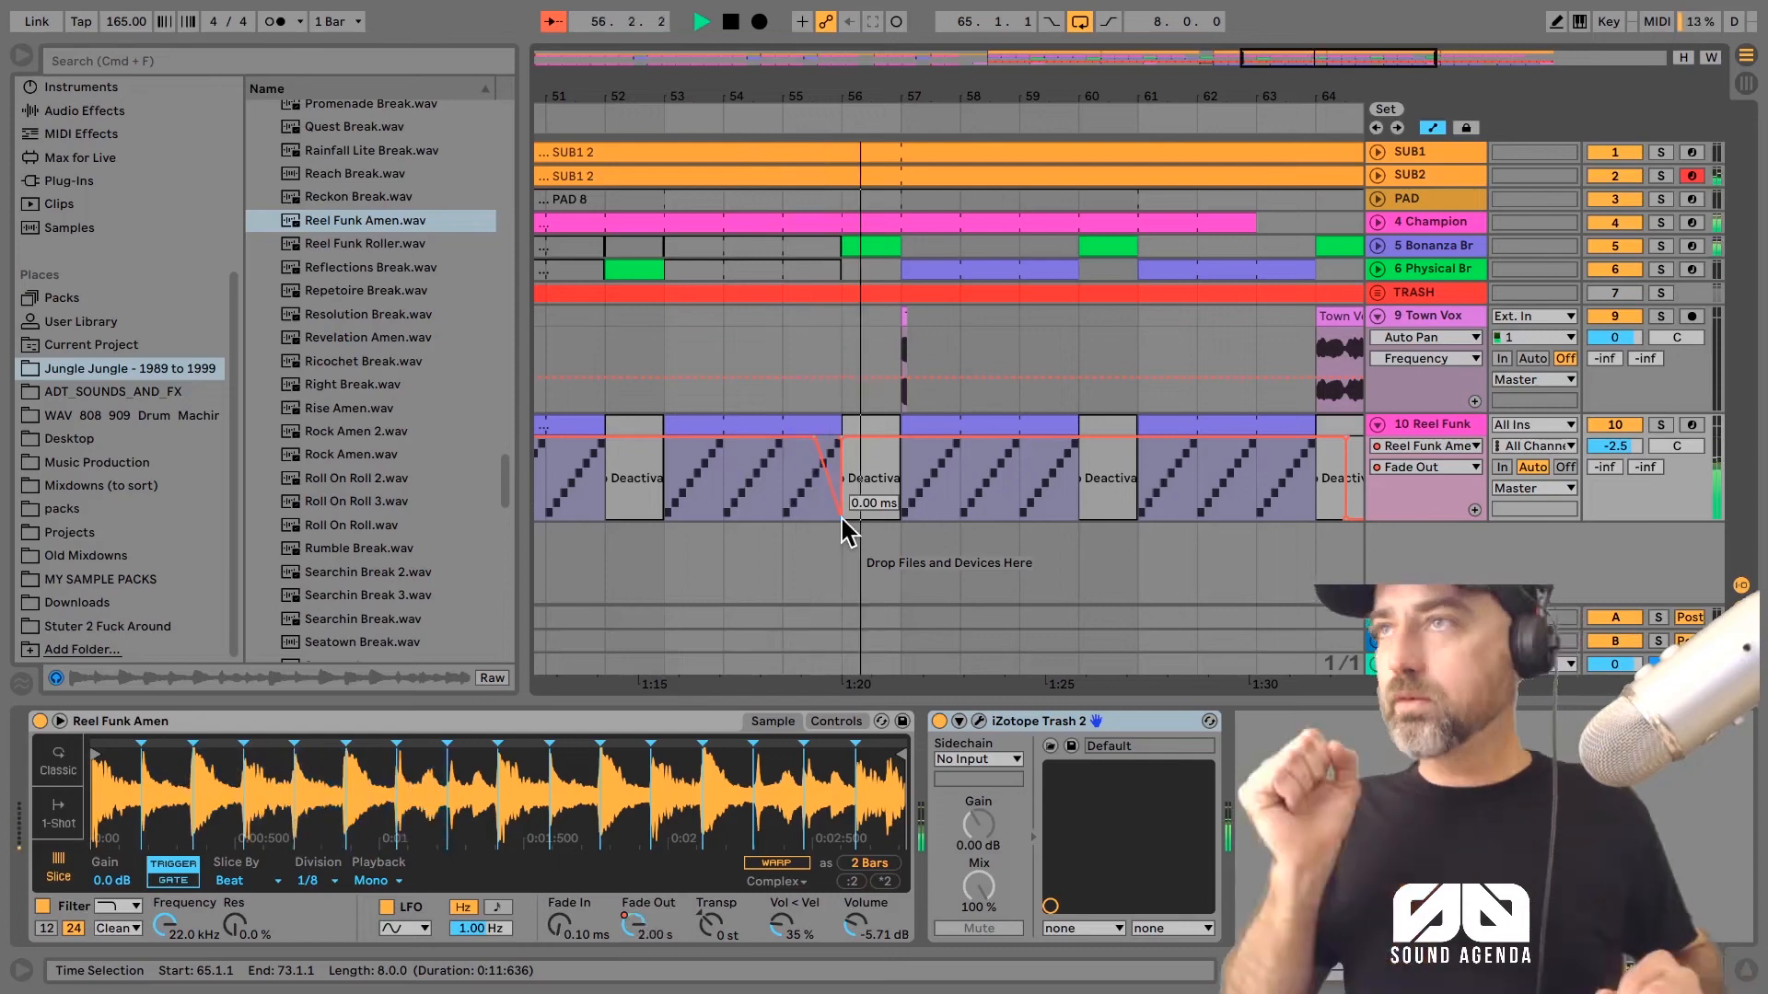
# Step: Set the fixed grid to 1/8 and draw stepped Fade Out automation dips and rises on the Reel Funk track from bar 63 onward
pyautogui.rightClick(899, 374)
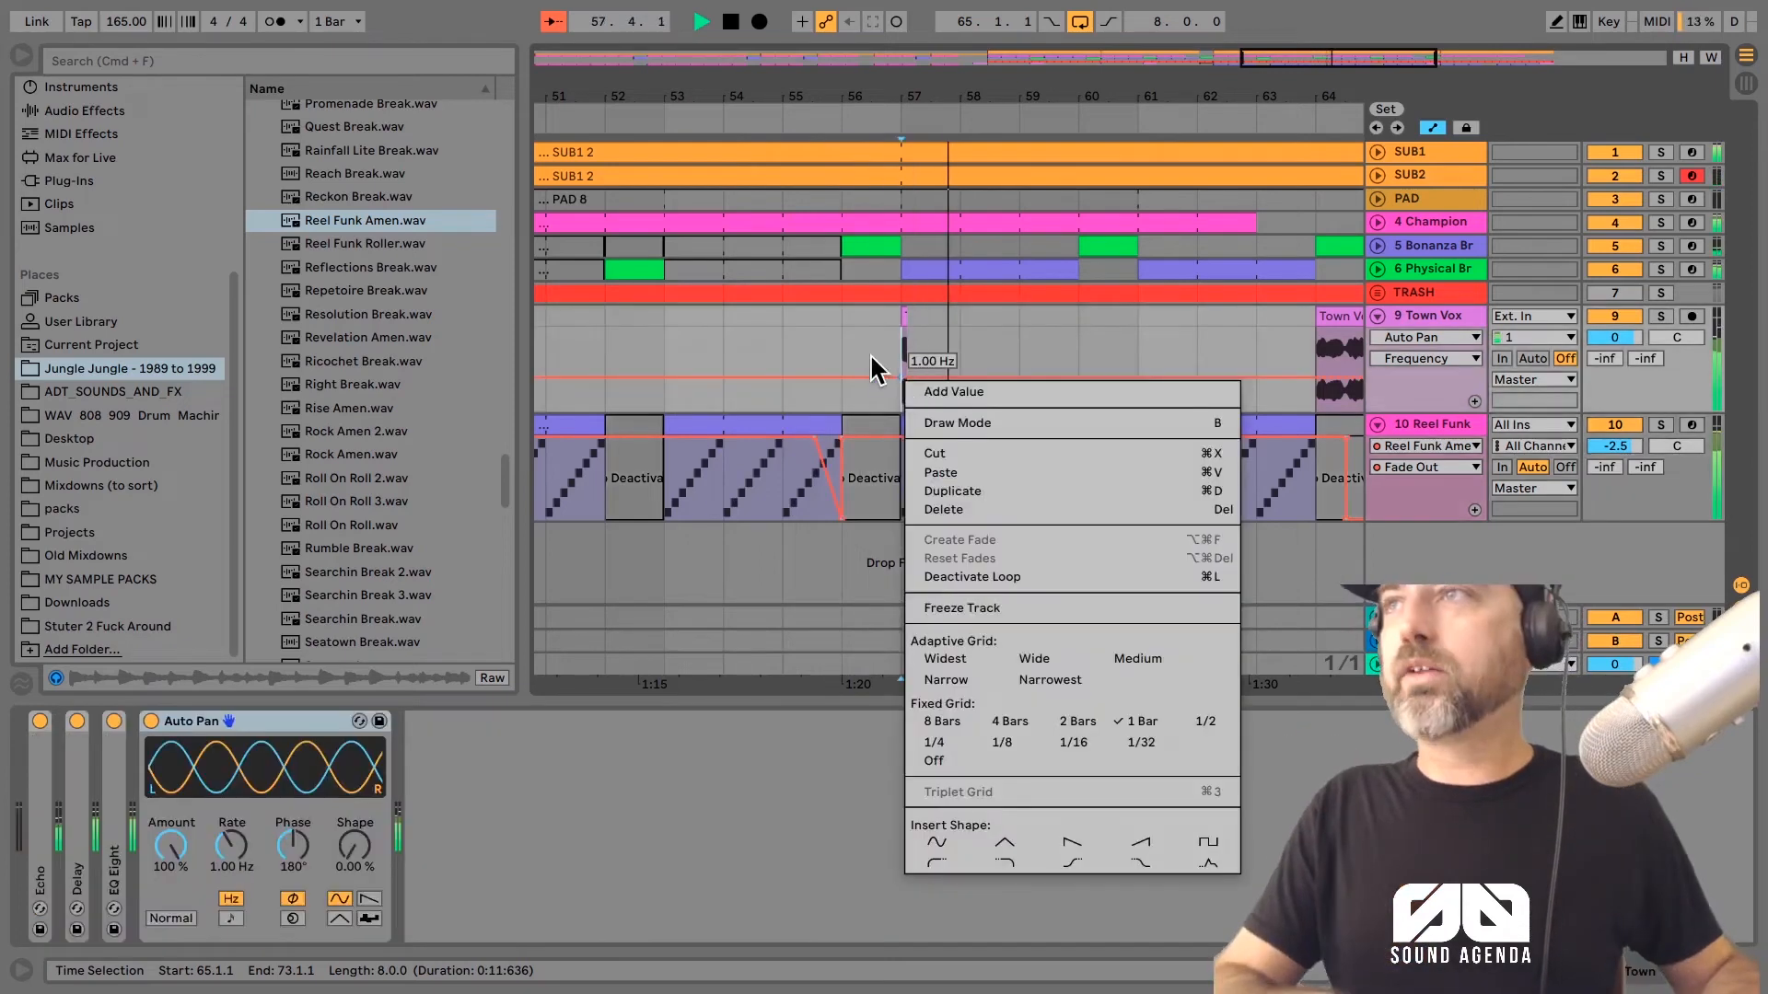
pyautogui.click(1101, 549)
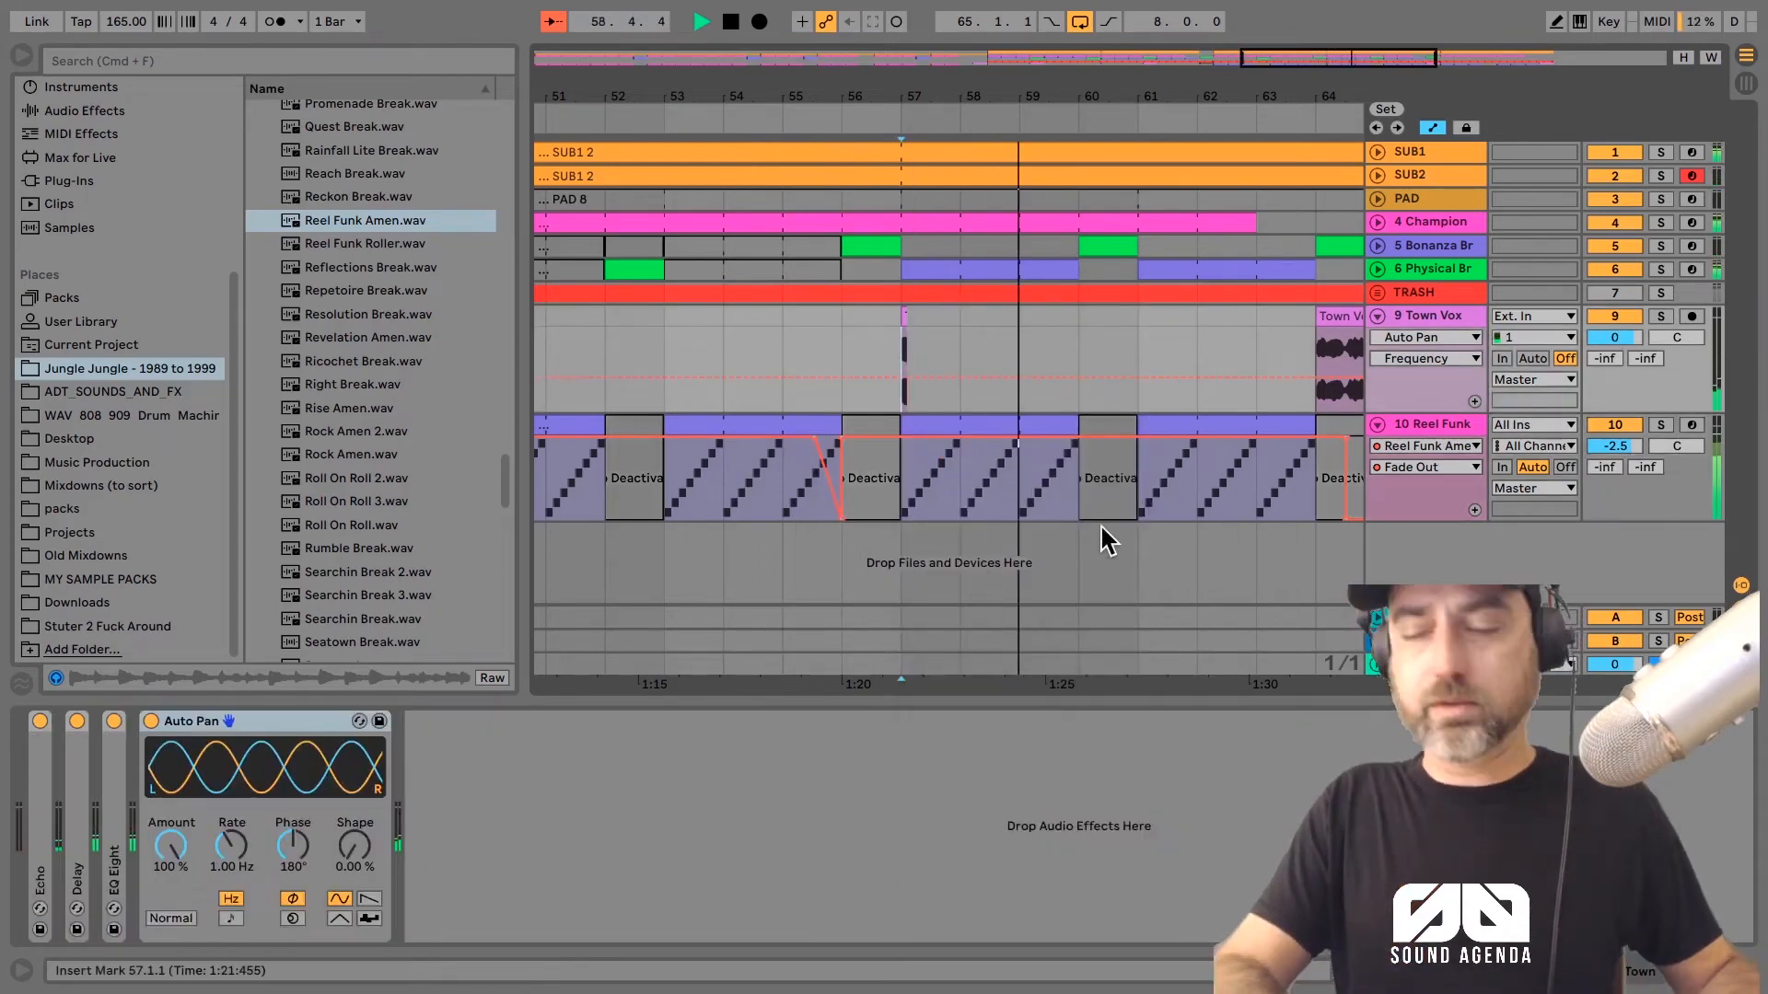
pyautogui.rightClick(1102, 549)
pyautogui.click(1153, 700)
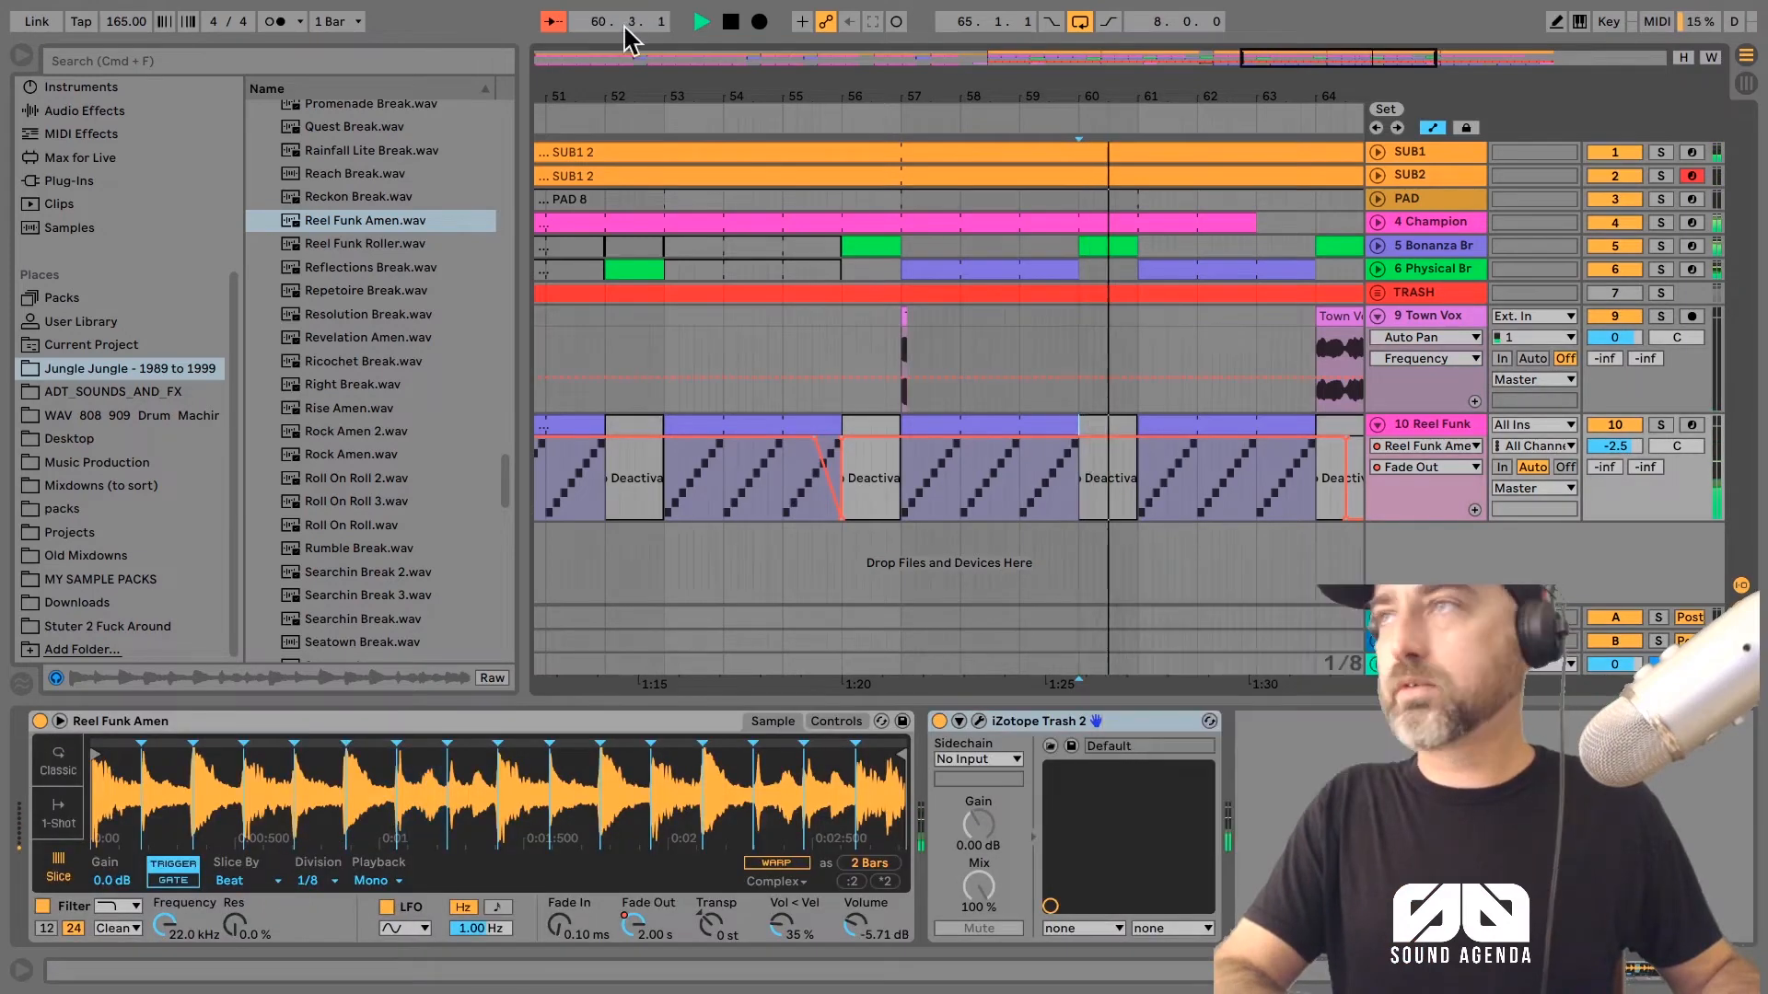
pyautogui.press('b')
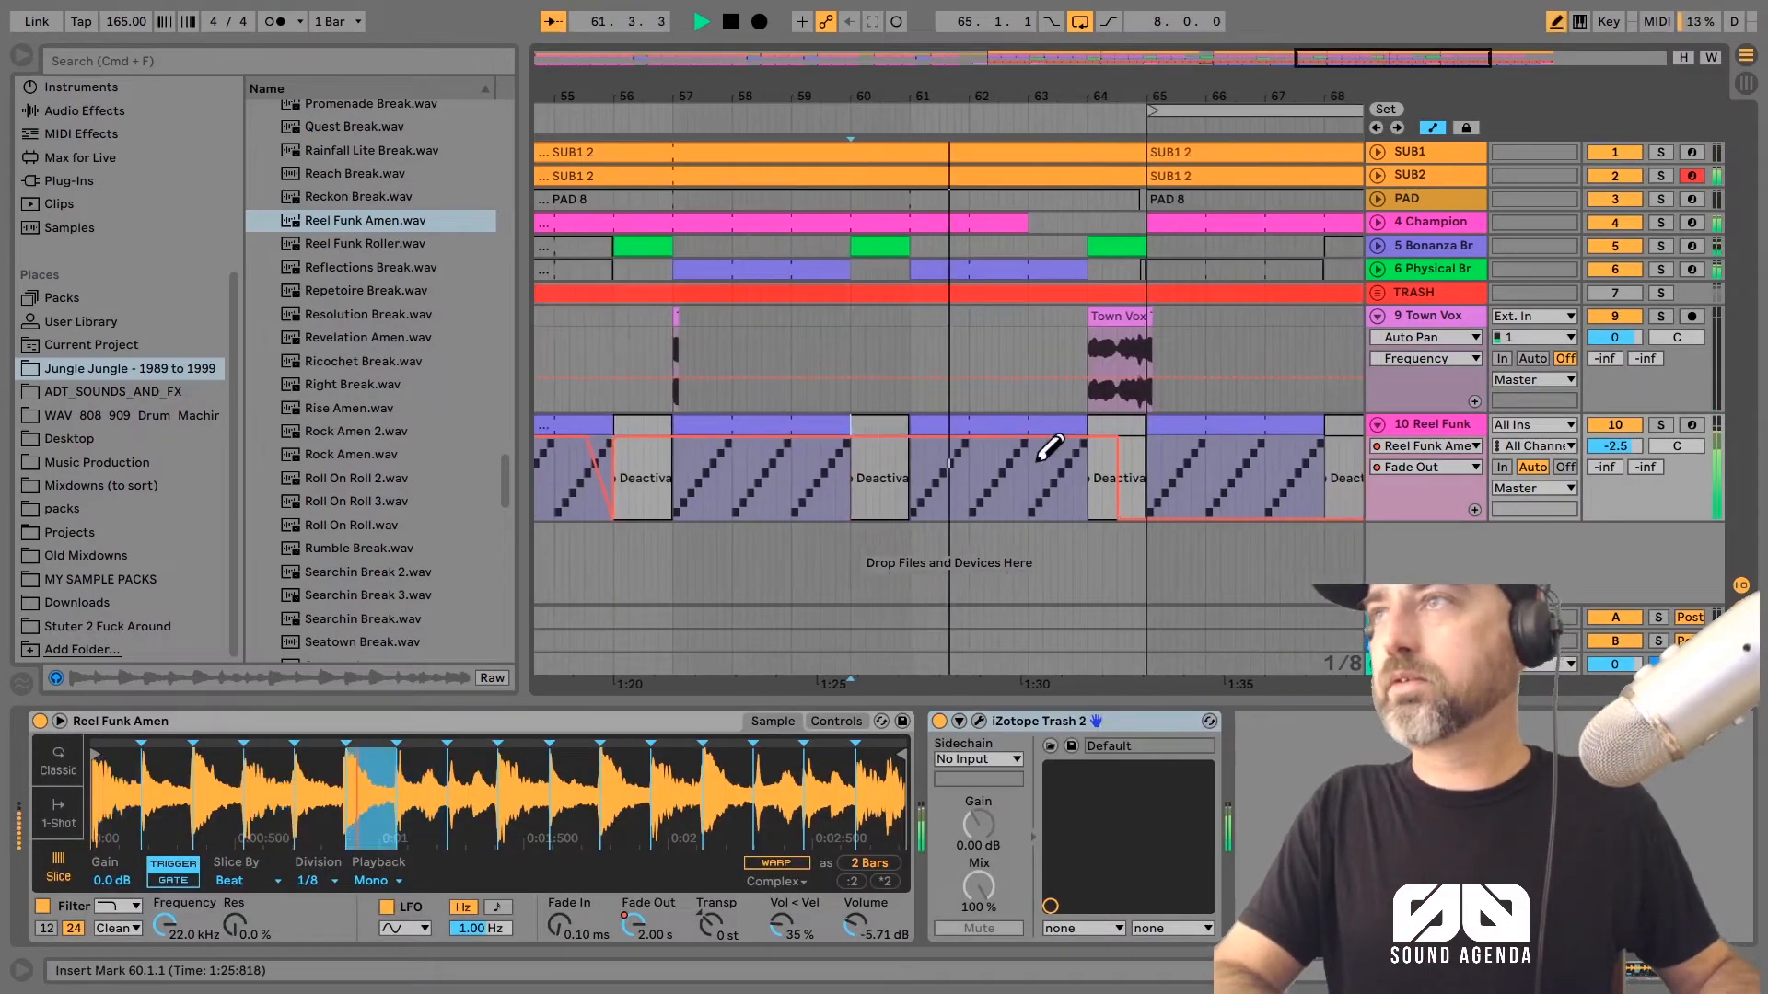
pyautogui.moveTo(1033, 473)
pyautogui.mouseDown()
pyautogui.moveTo(1087, 515)
pyautogui.moveTo(1083, 424)
pyautogui.moveTo(1117, 422)
pyautogui.mouseUp()
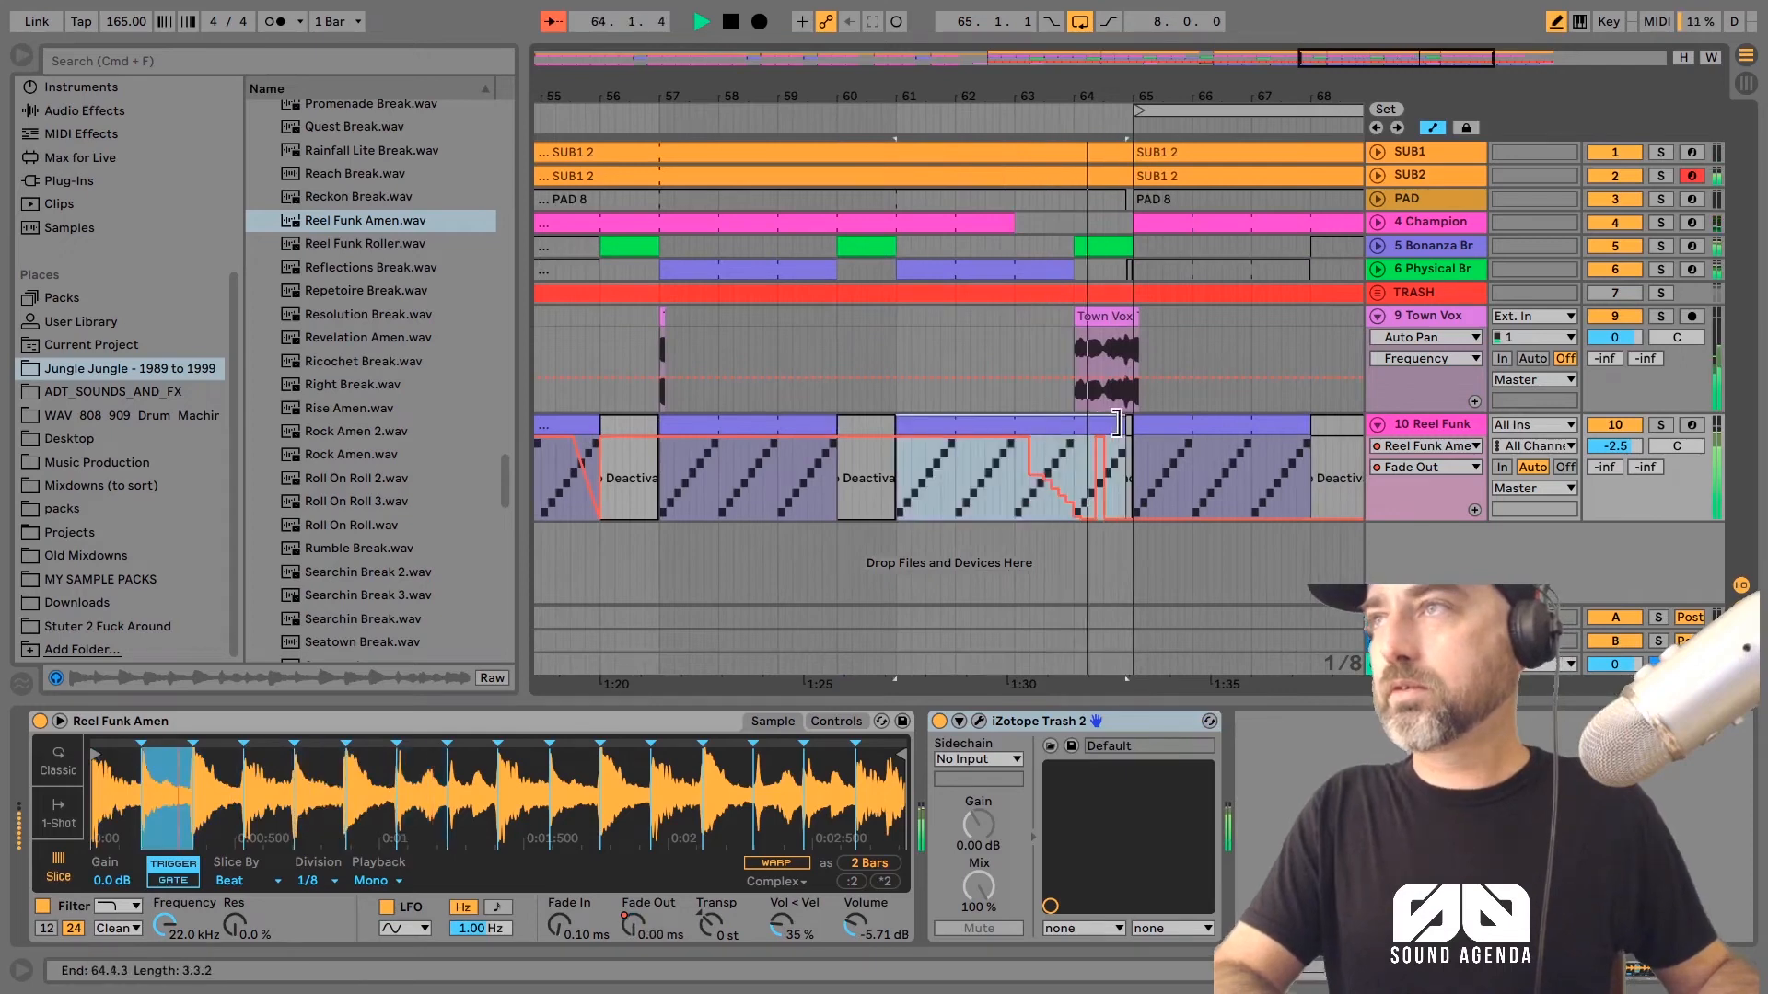
pyautogui.moveTo(1099, 517); pyautogui.dragTo(1106, 506)
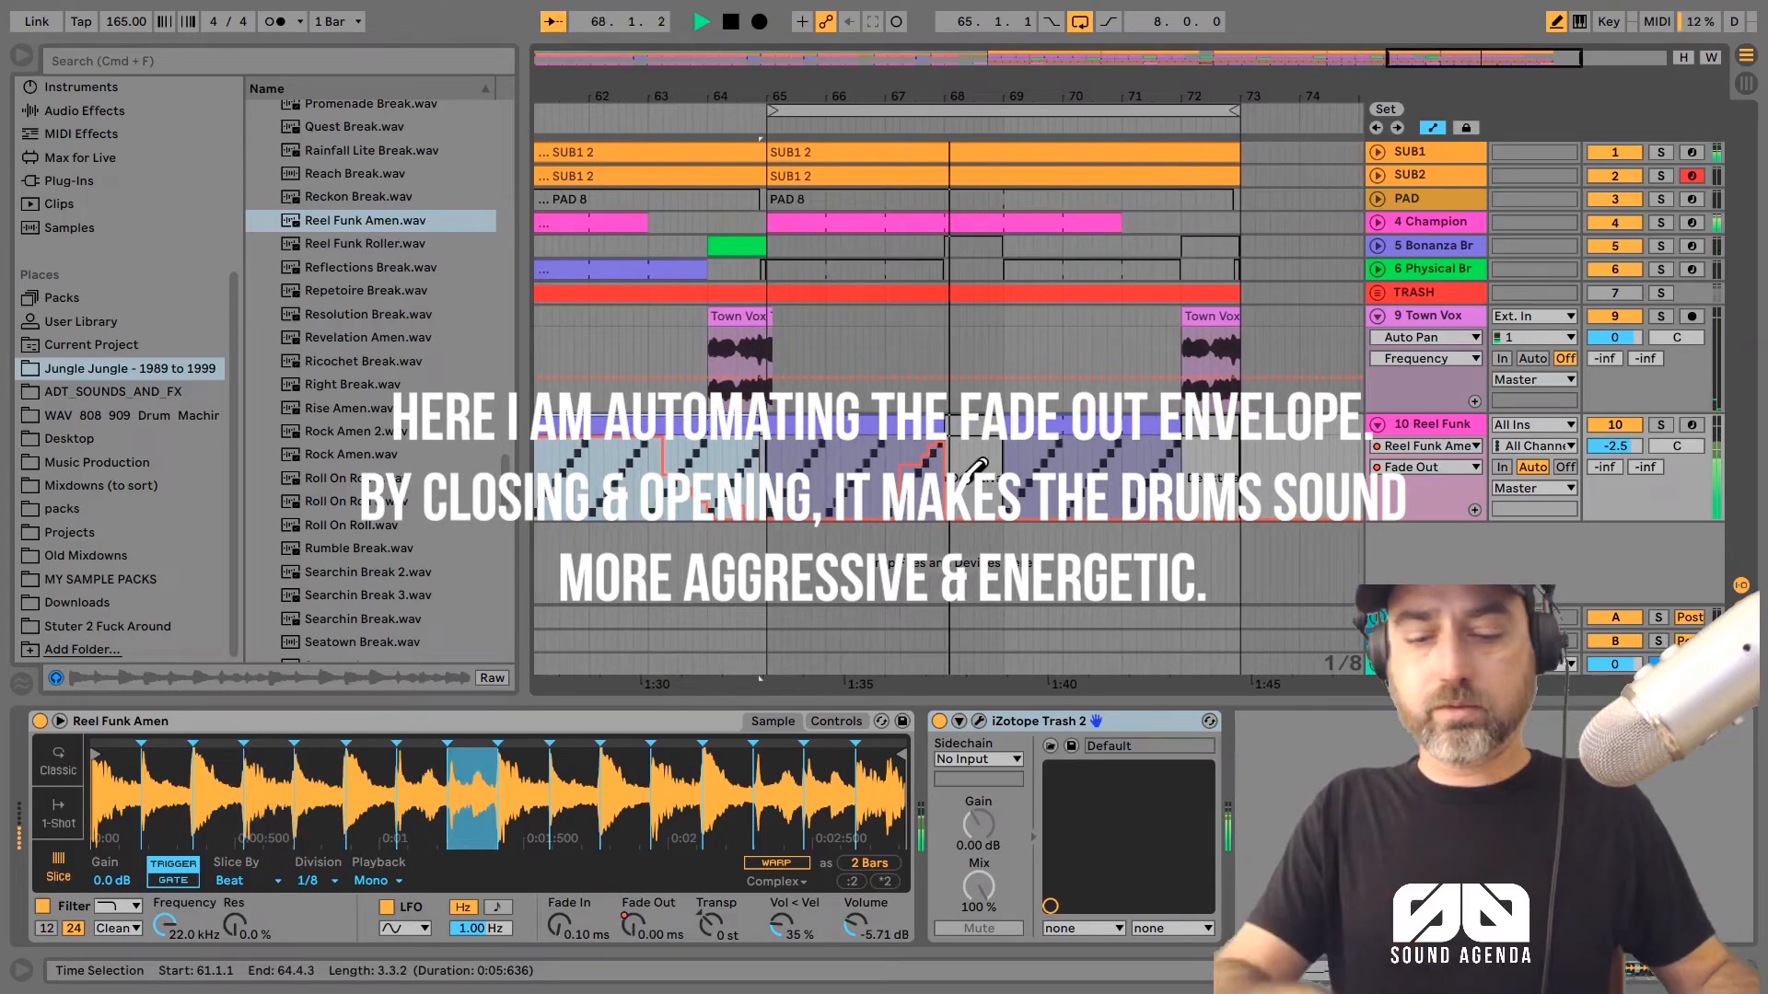
pyautogui.moveTo(1047, 472)
pyautogui.mouseDown()
pyautogui.moveTo(1041, 502)
pyautogui.moveTo(1136, 439)
pyautogui.mouseUp()
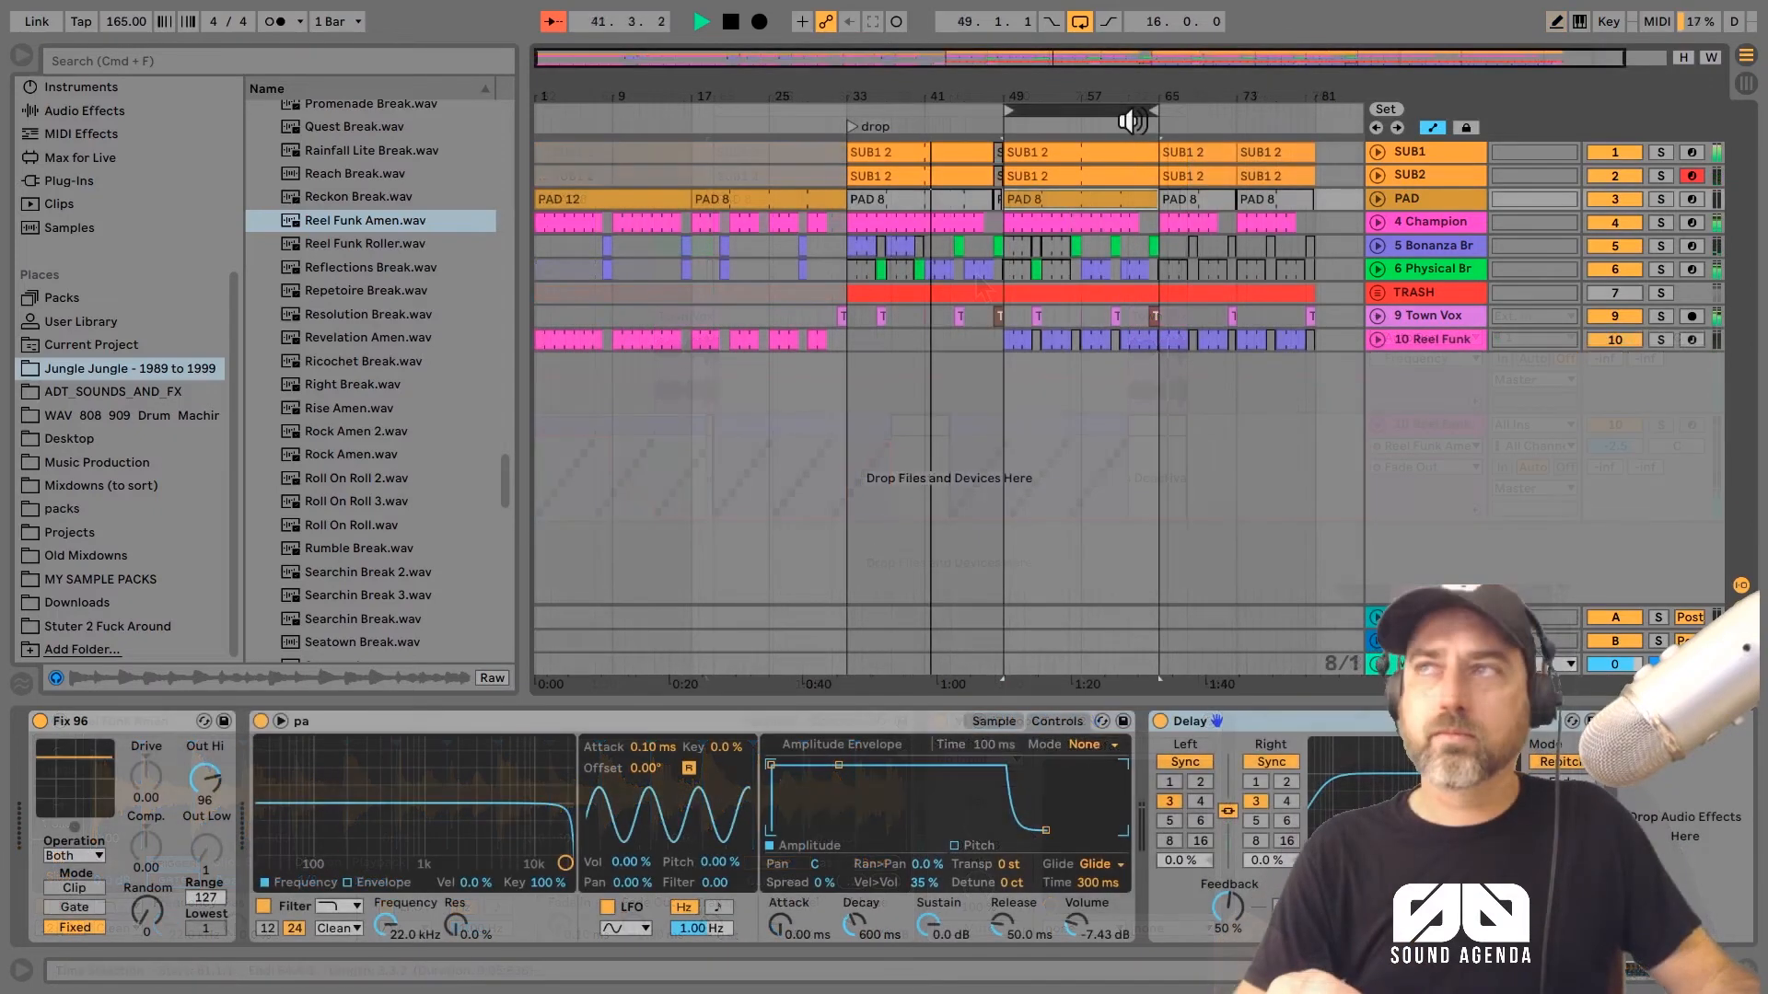
# Step: Play the arrangement through the drop and resume following the playhead
pyautogui.moveTo(1108, 118); pyautogui.dragTo(813, 64)
pyautogui.click(556, 22)
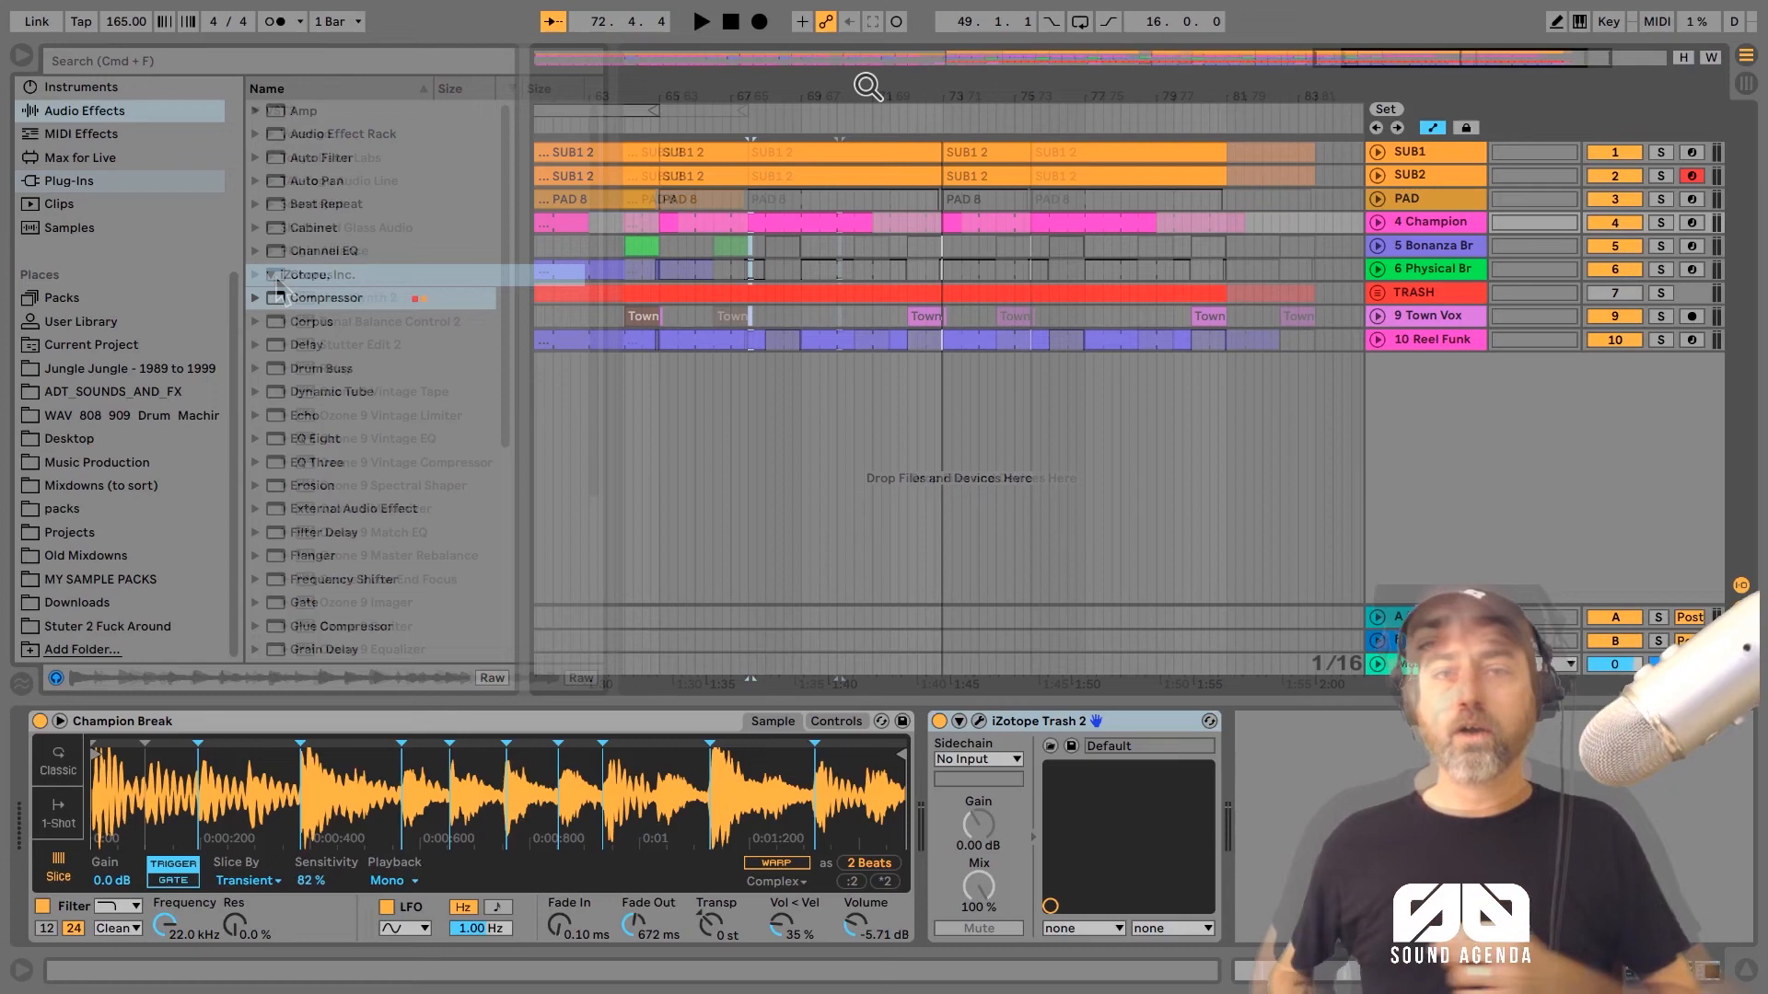
# Step: Load iZotope's Stutter Edit 2 VST3 plug-in onto the Reel Funk track
pyautogui.click(271, 274)
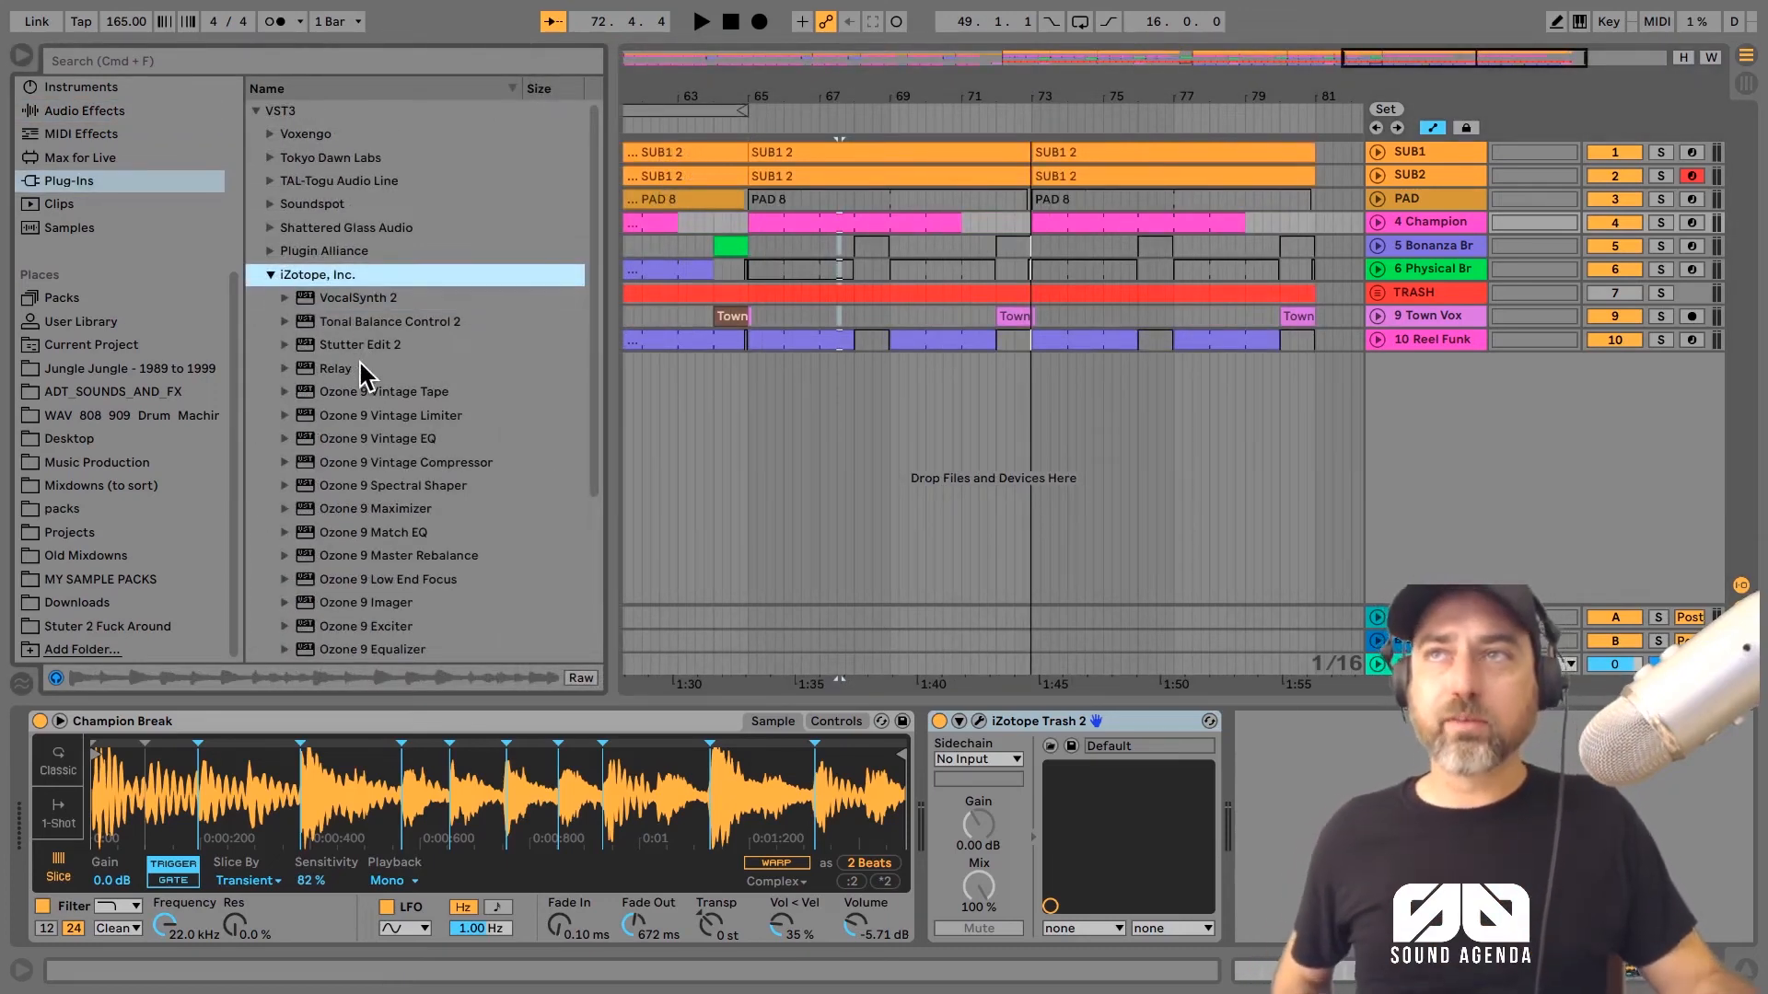
pyautogui.moveTo(342, 358); pyautogui.dragTo(385, 353)
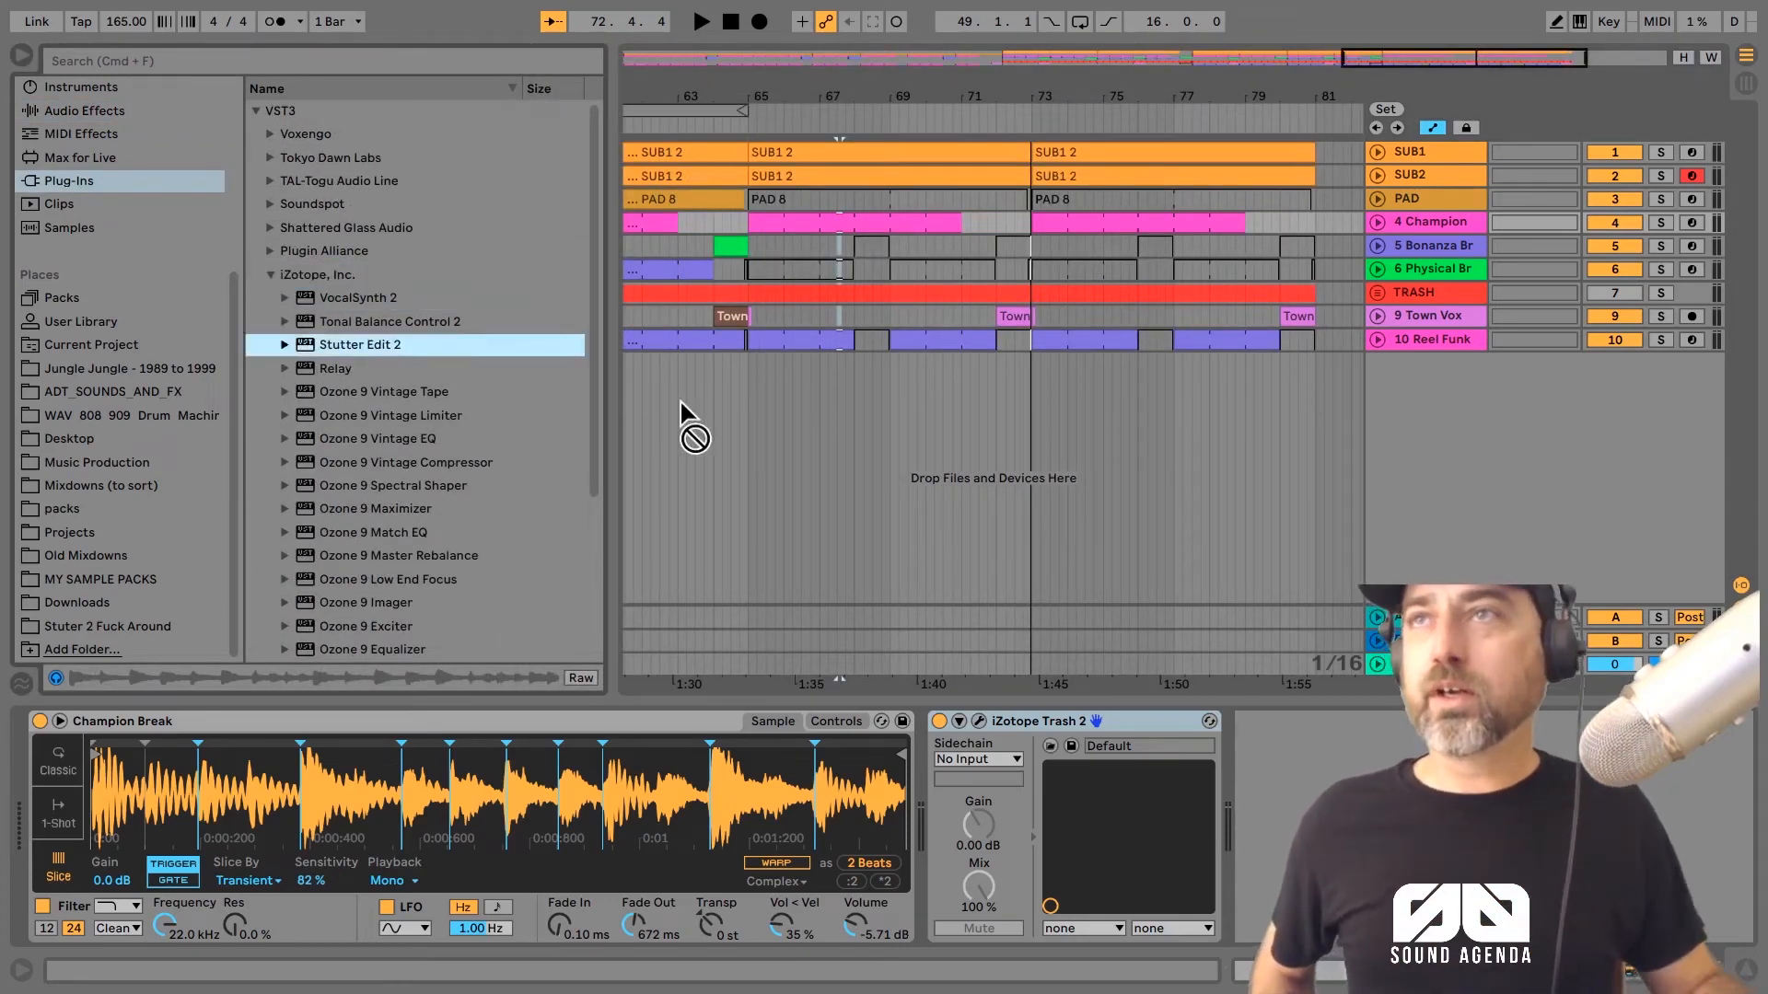
pyautogui.moveTo(1064, 398); pyautogui.dragTo(1435, 344)
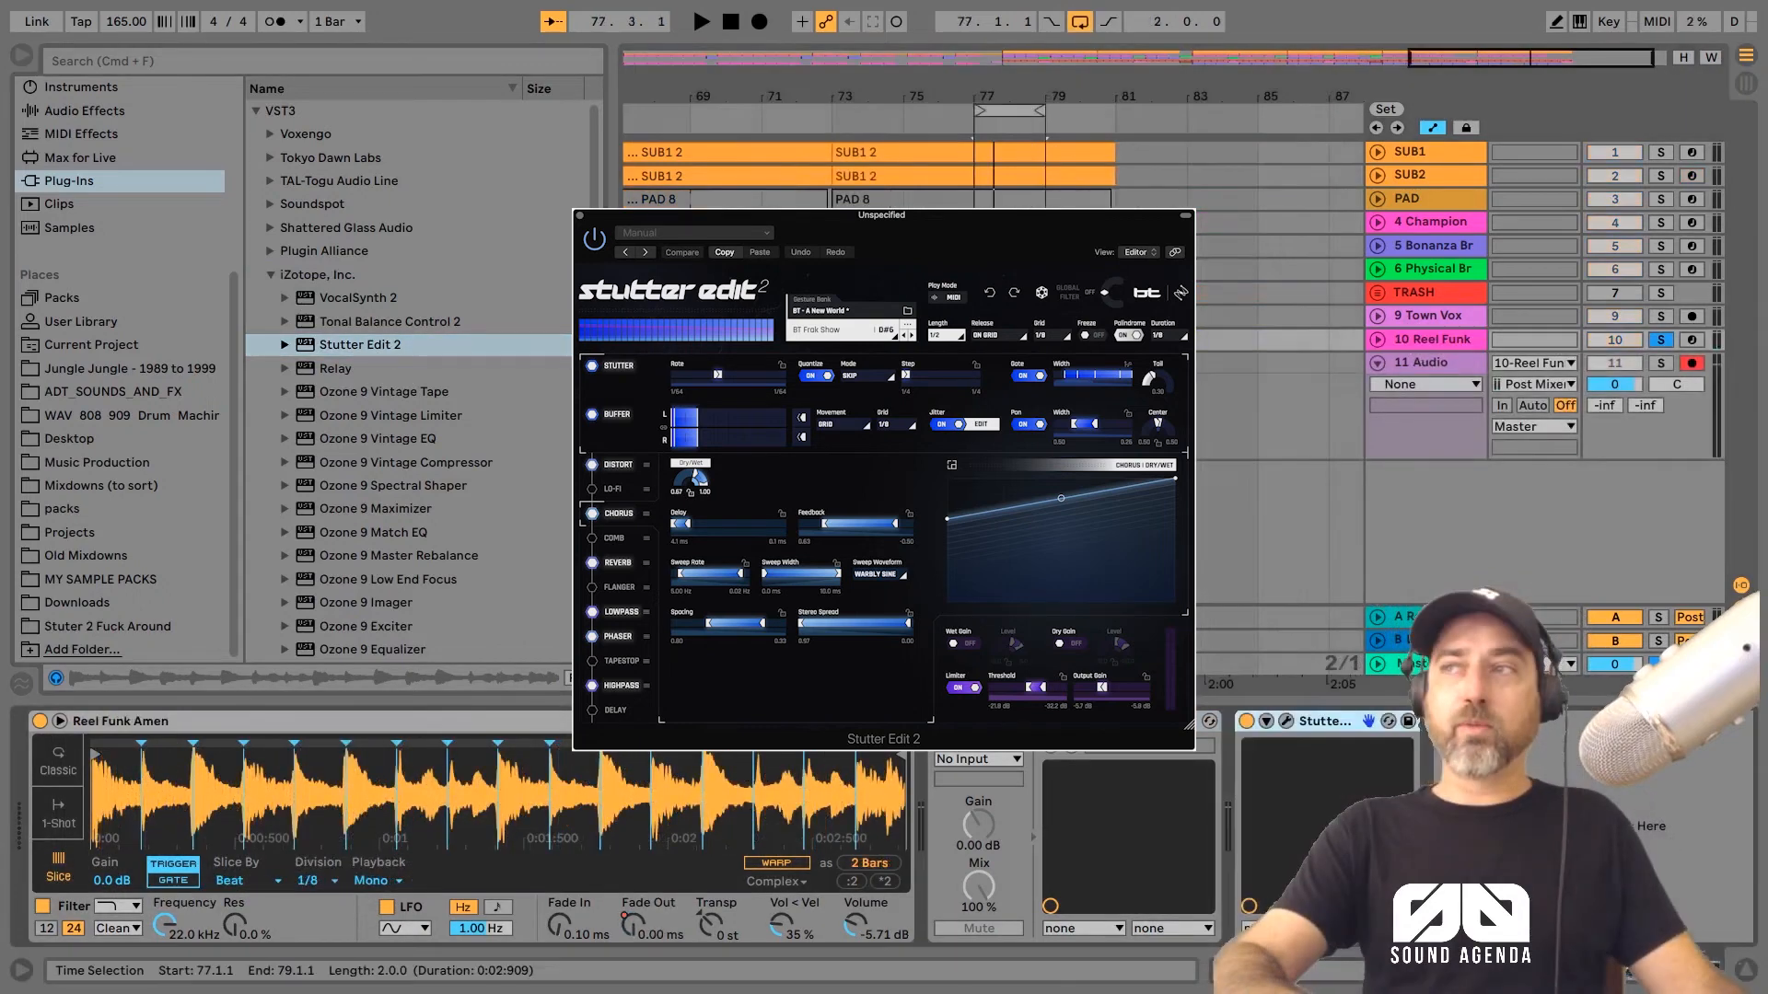
# Step: Reopen the Stutter Edit 2 window, play from bar 77 in Auto mode, and return from the mode page to the effect editor
pyautogui.click(1284, 722)
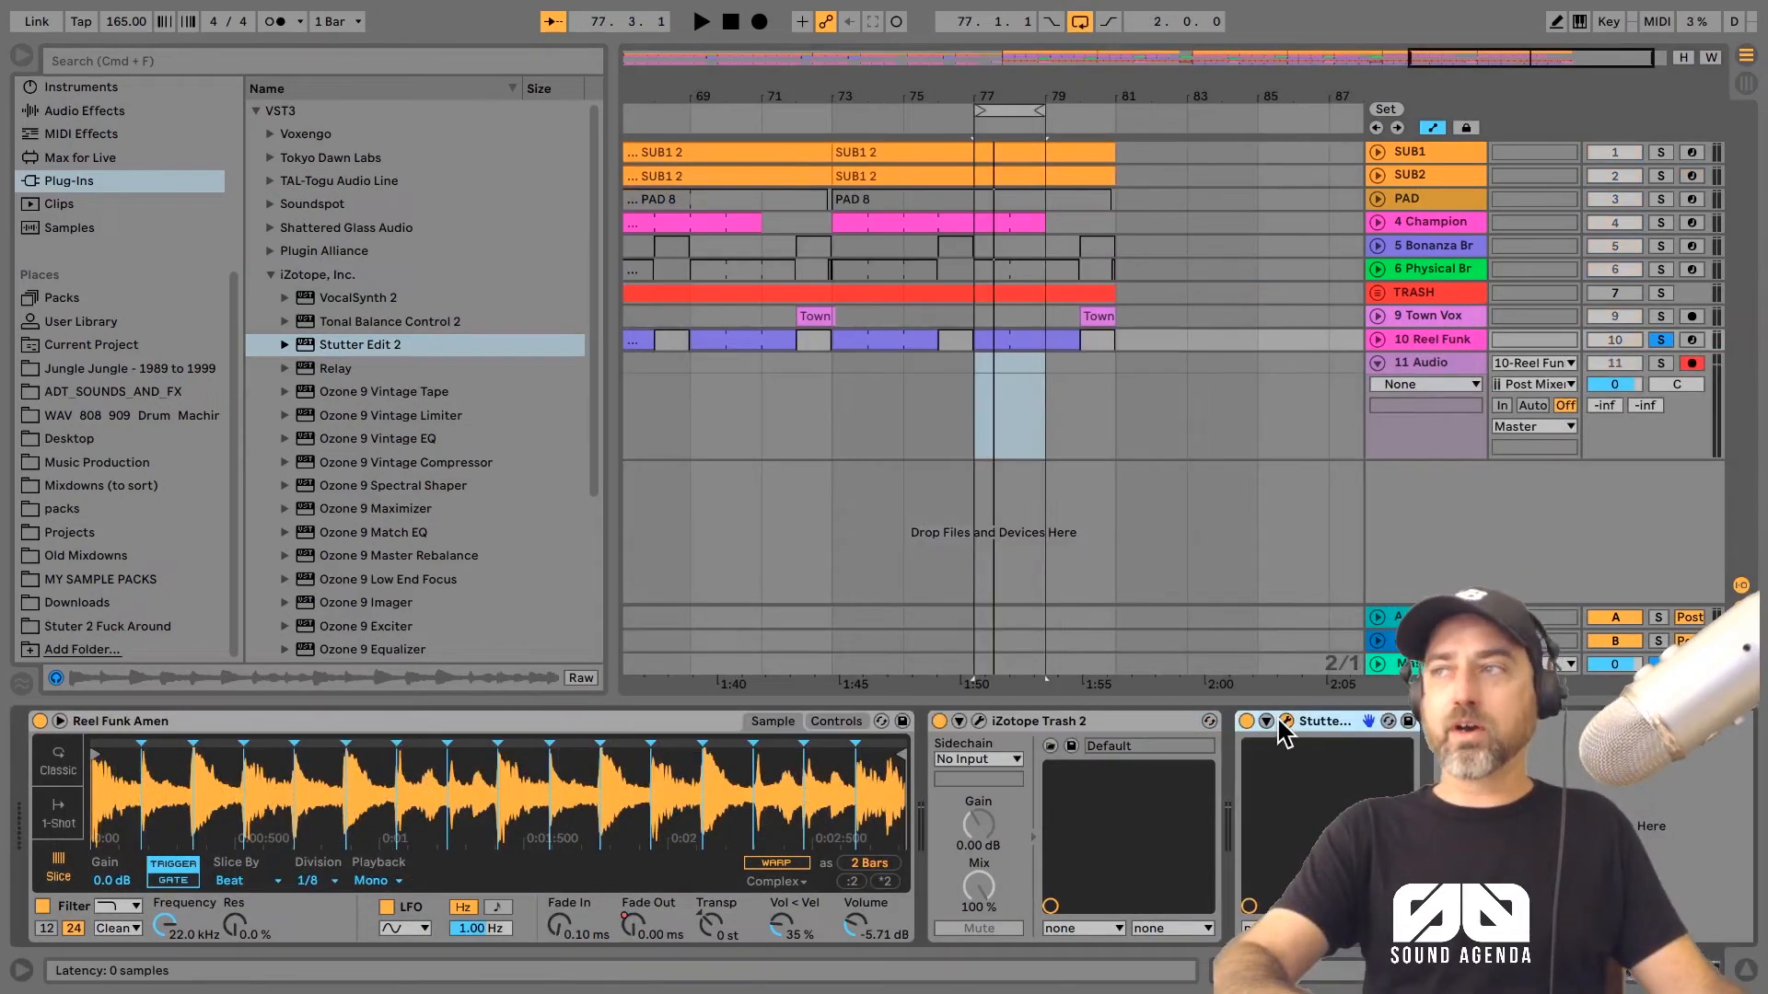
pyautogui.click(1284, 723)
pyautogui.press('space')
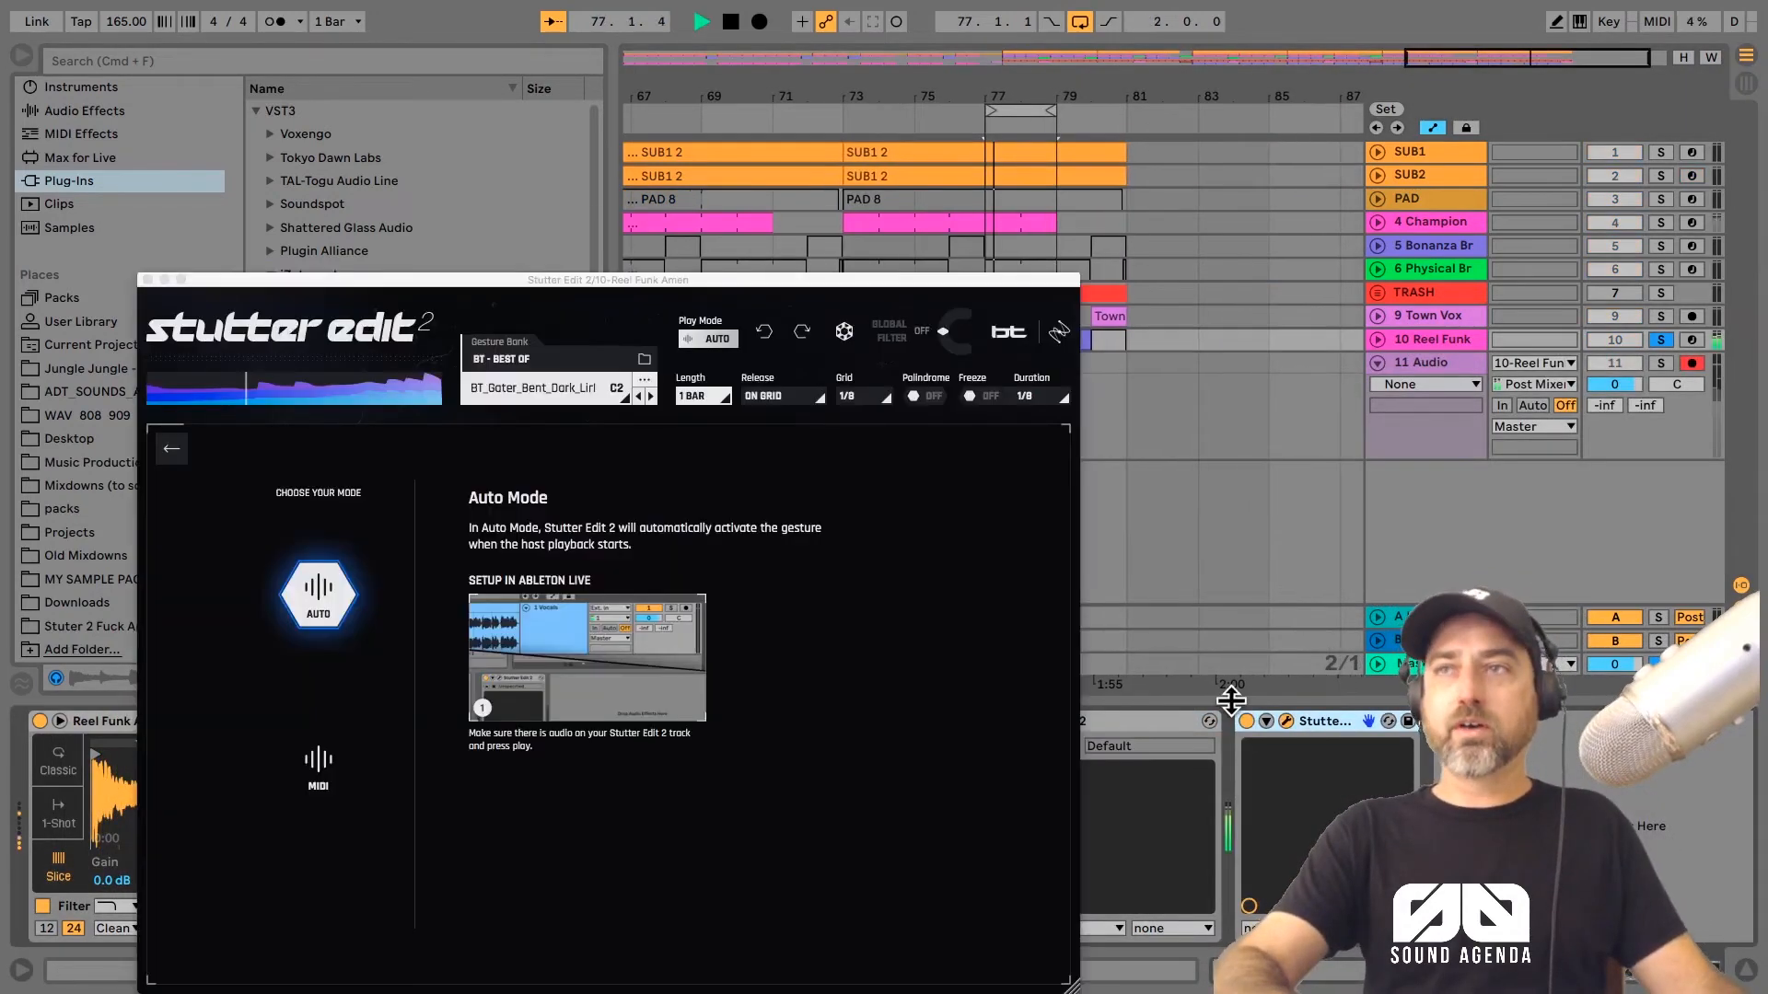
pyautogui.click(172, 454)
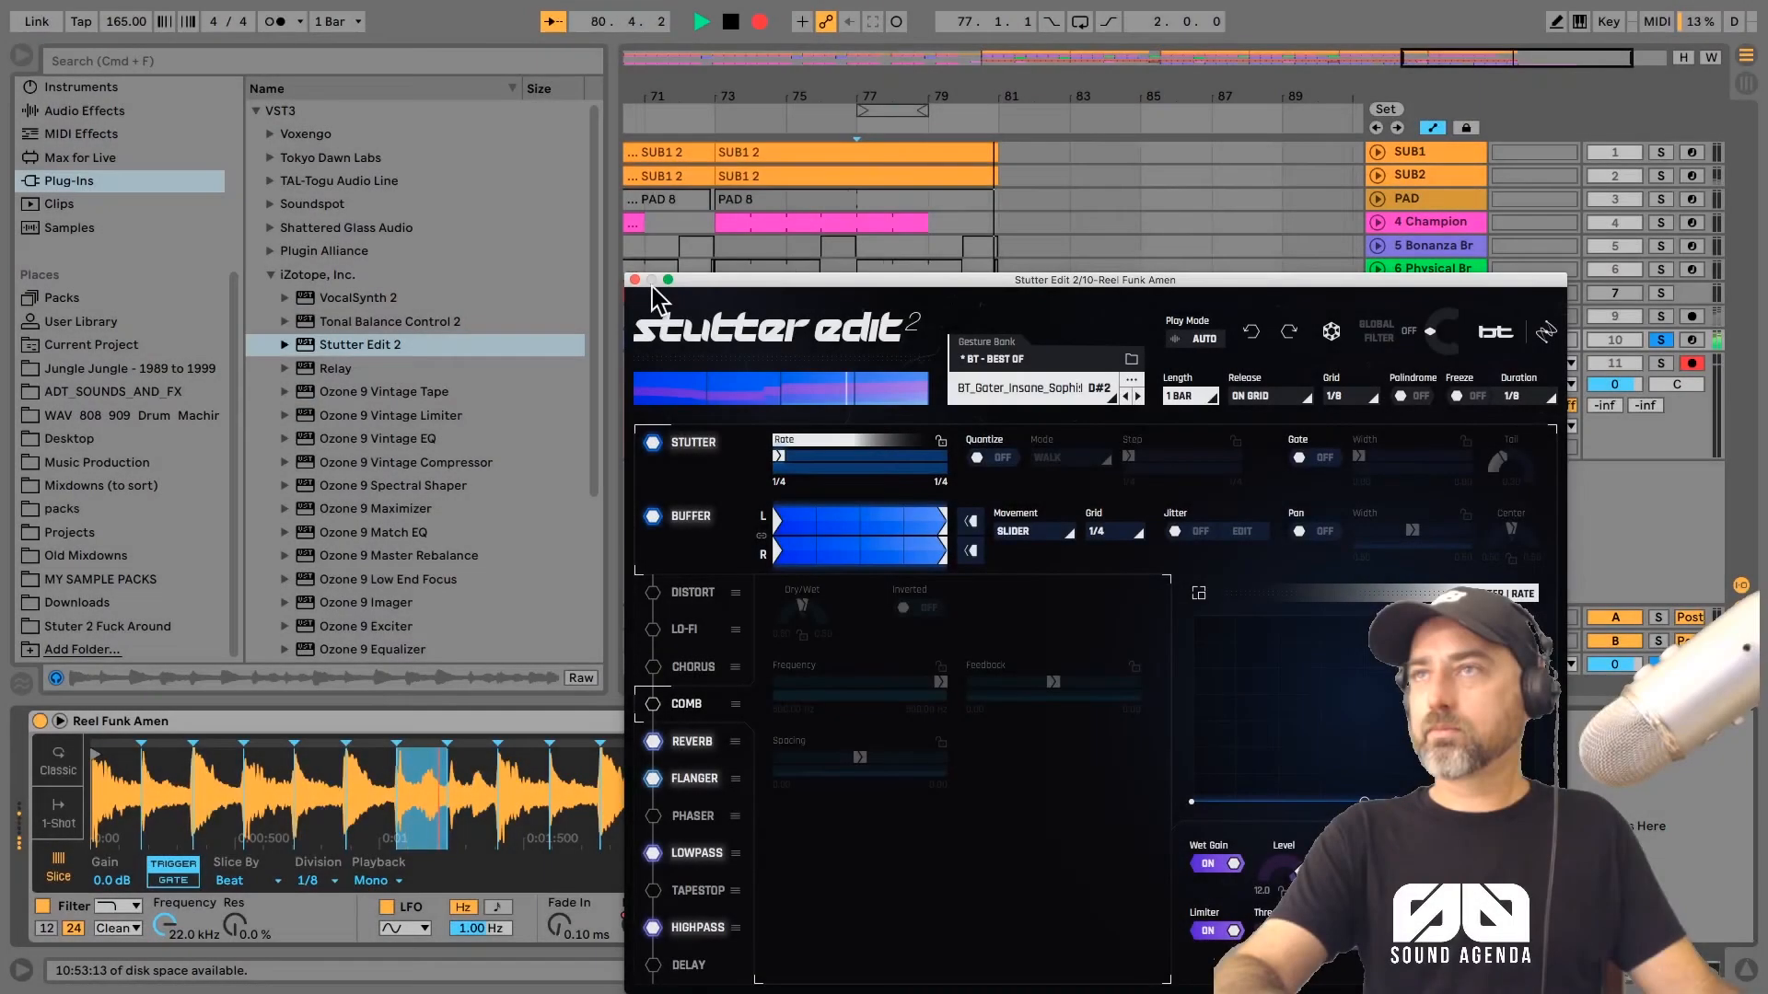
# Step: Stop playback, close Stutter Edit 2 and remove the plug-in from the Reel Funk track
pyautogui.press('space')
pyautogui.click(635, 280)
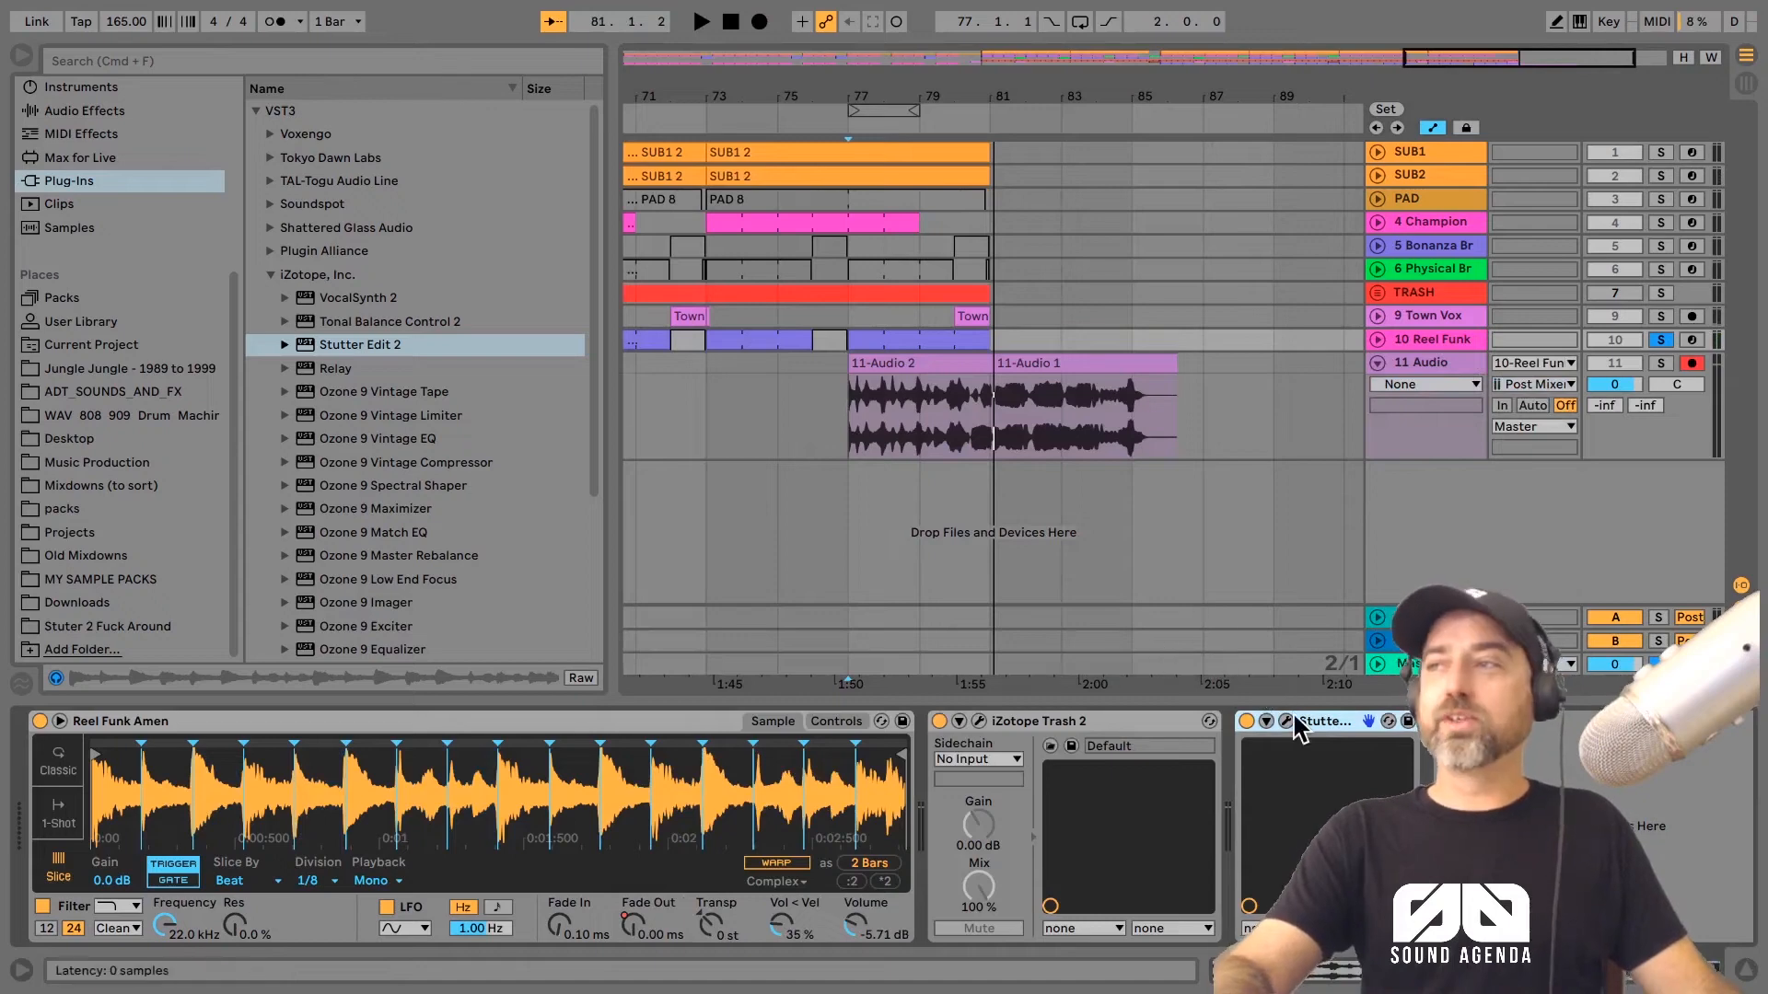
pyautogui.click(848, 429)
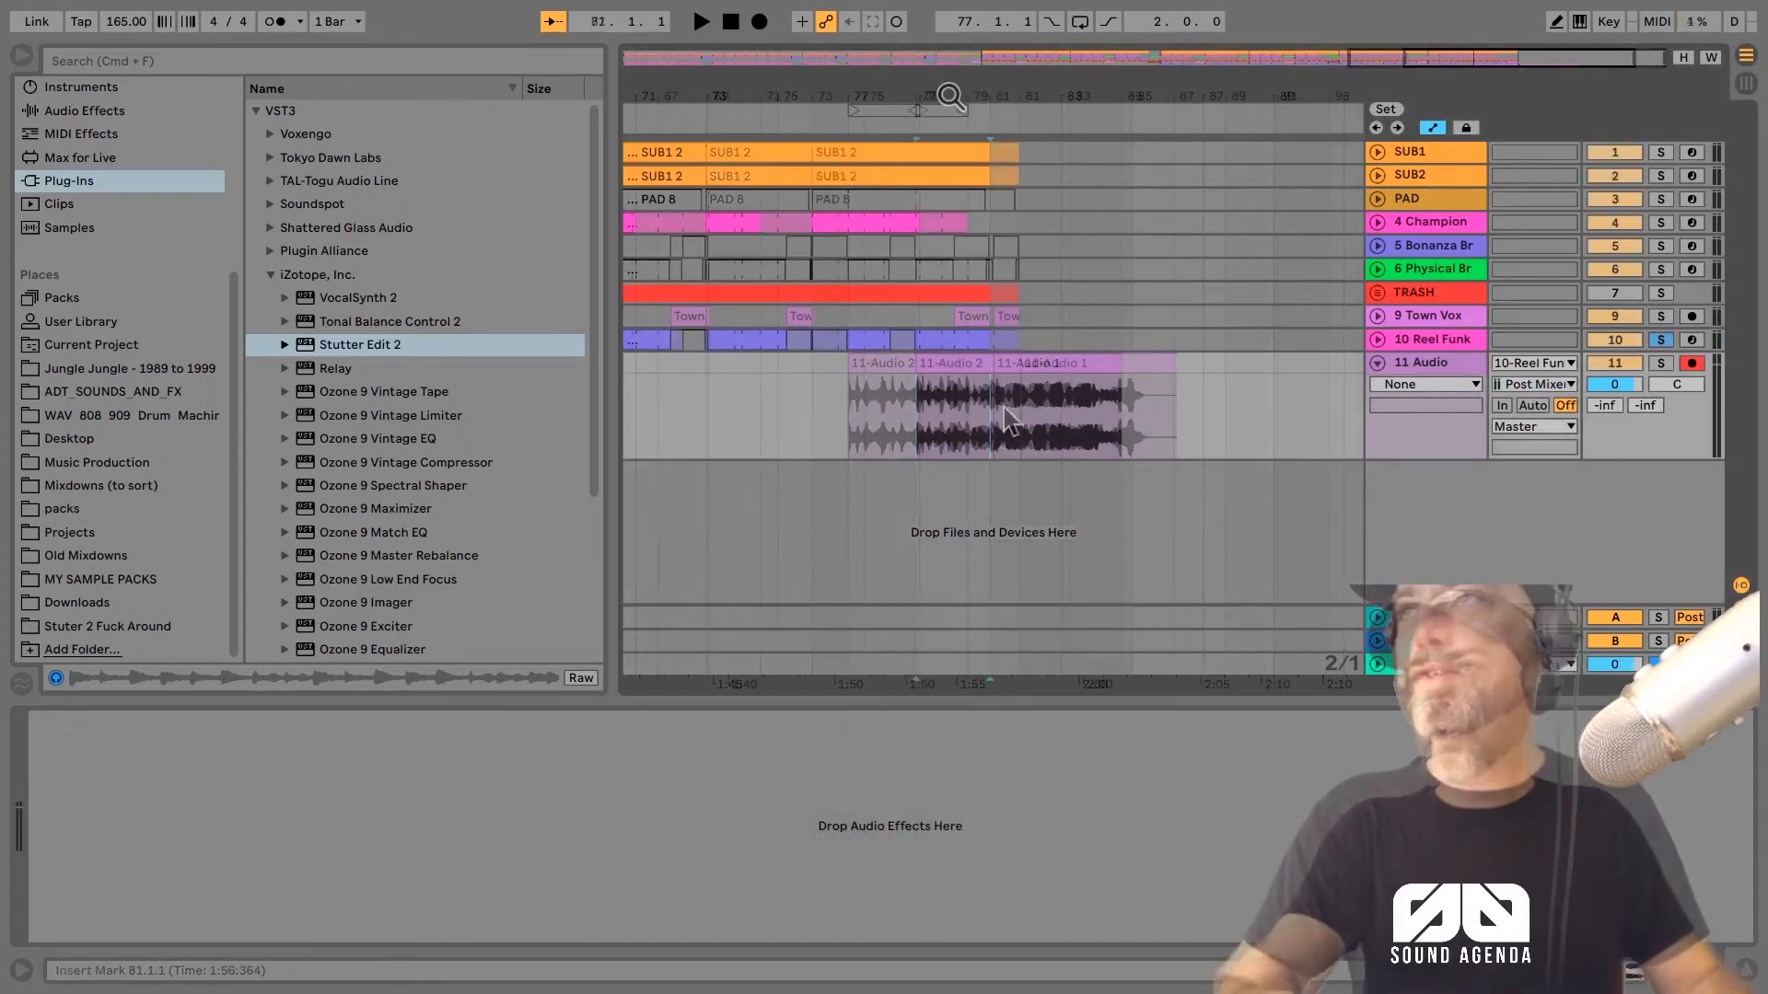
pyautogui.scroll(-5, 990, 368)
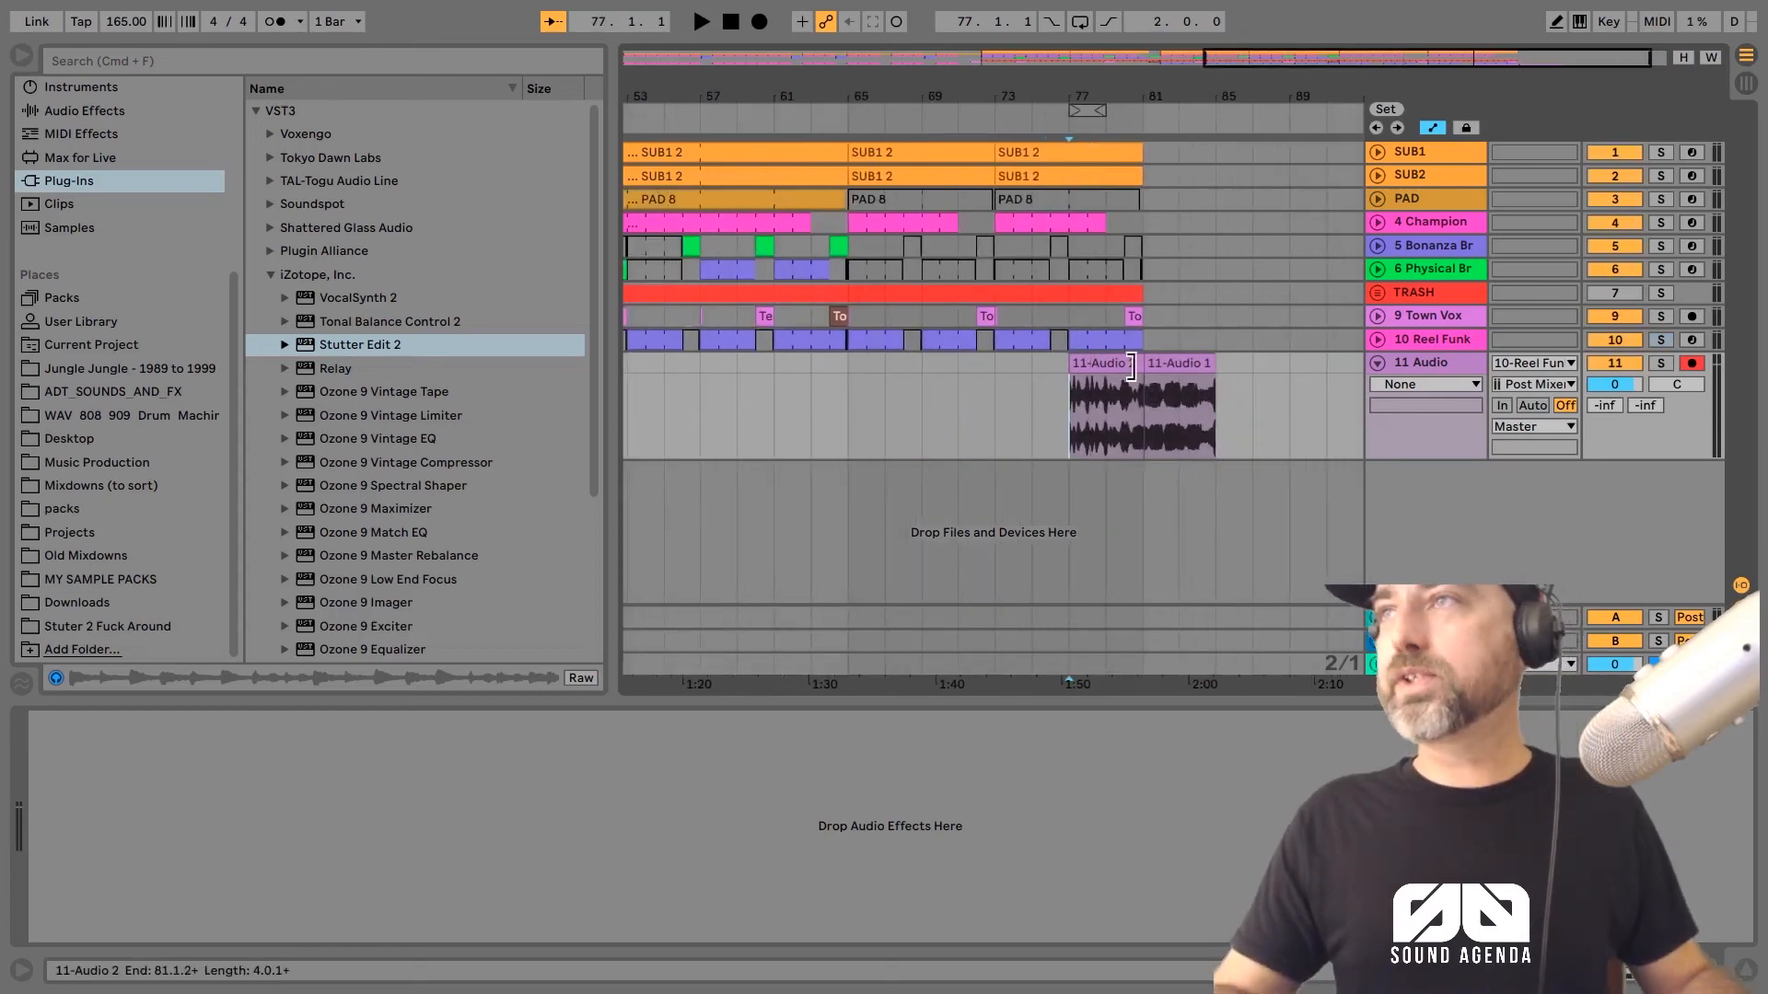
# Step: Check the Reel Funk track's device chain and disarm recording on the 11 Audio track
pyautogui.click(1254, 390)
pyautogui.click(1449, 336)
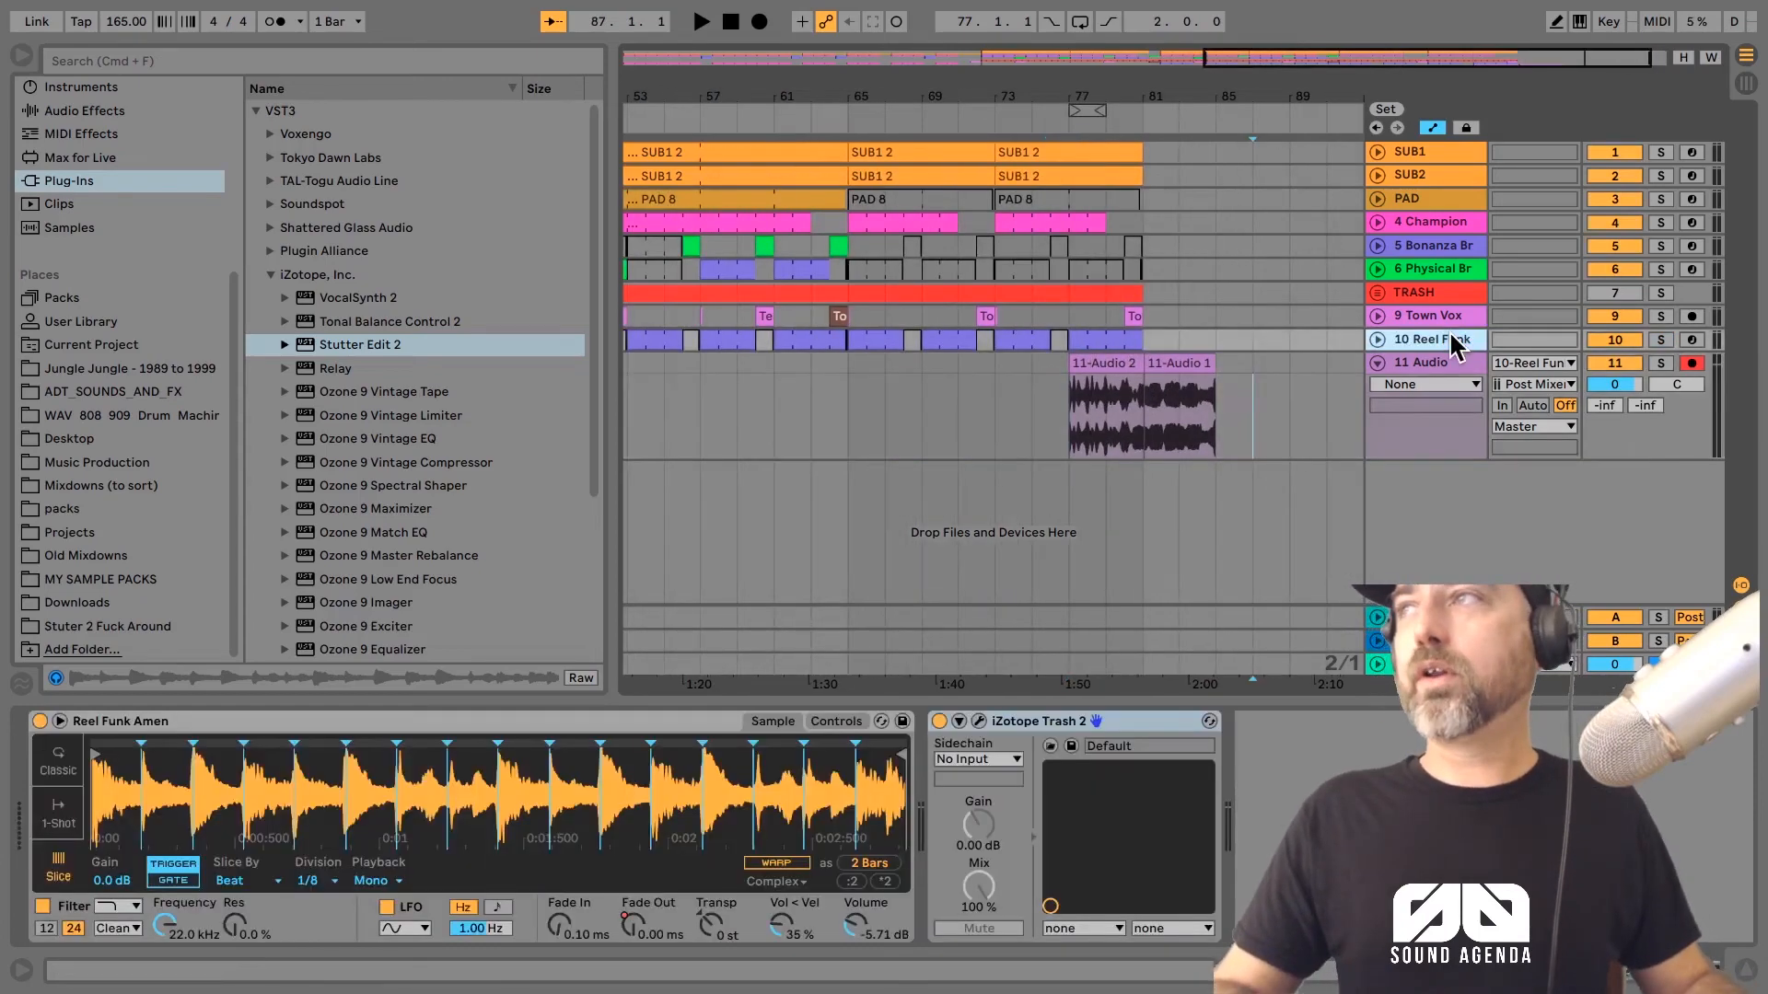
pyautogui.click(1692, 363)
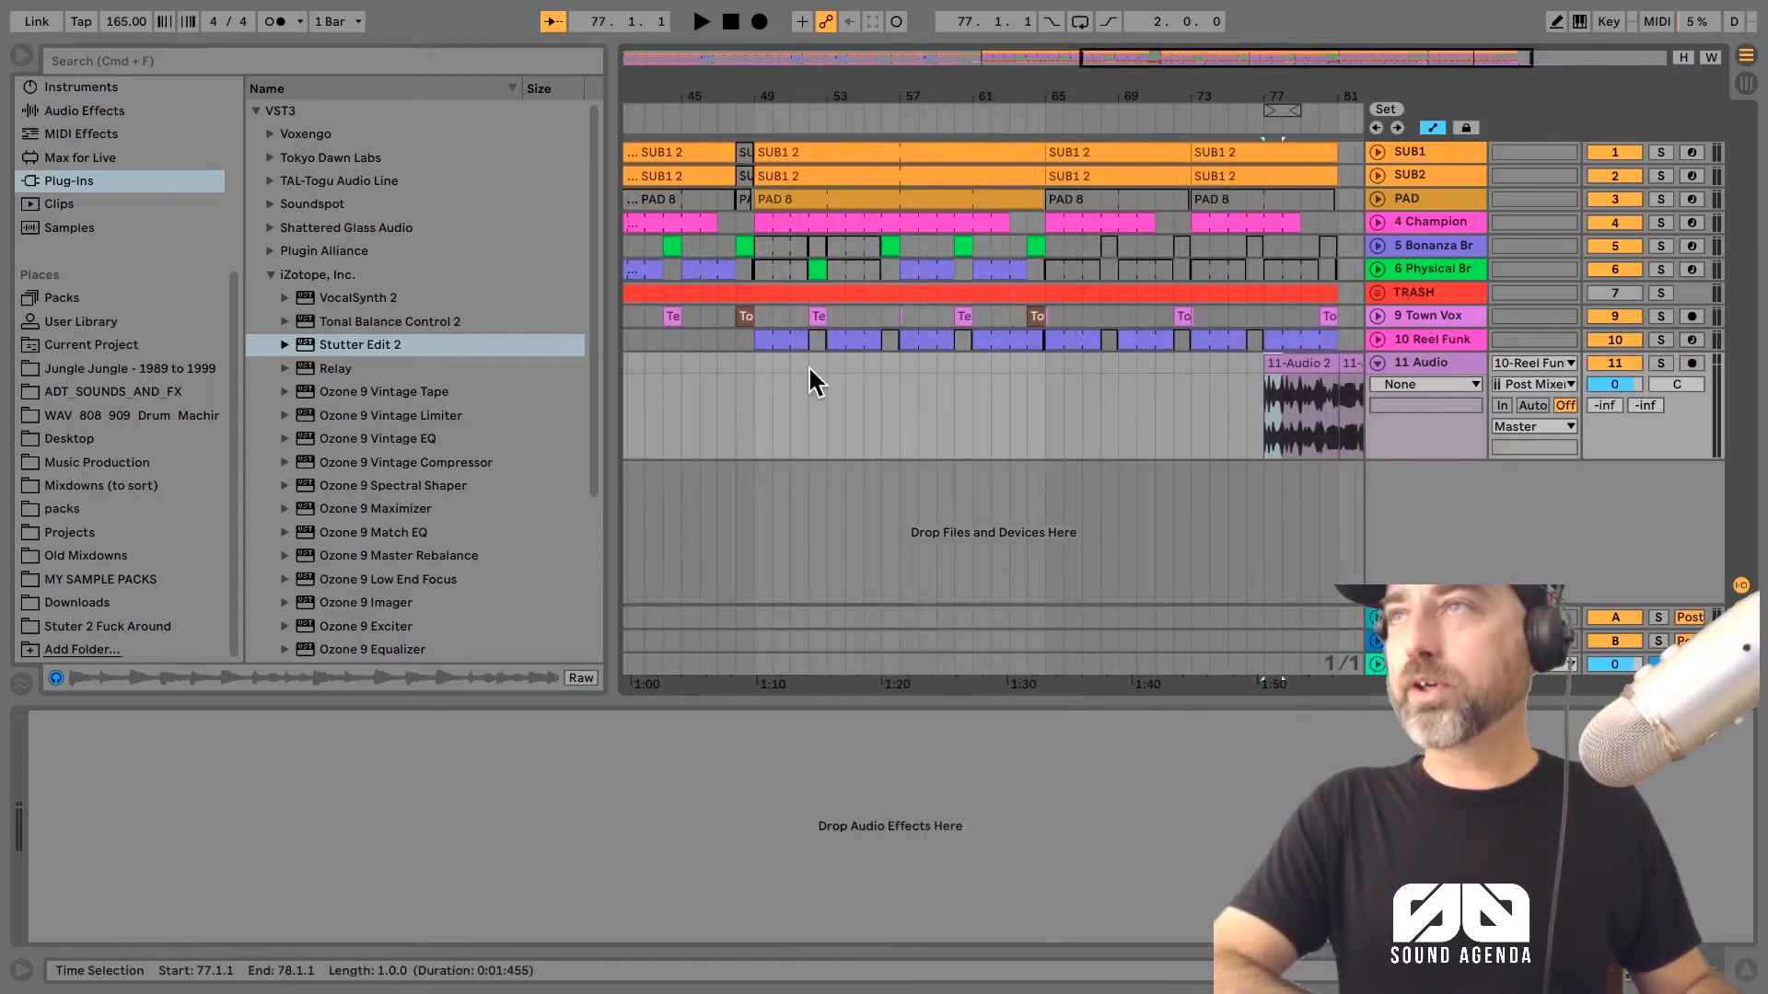
# Step: Move one-bar pieces of the first recorded stutter clip into the Reel Funk gaps at bars 52, 56, 60 and 64
pyautogui.click(810, 373)
pyautogui.press('super+v')
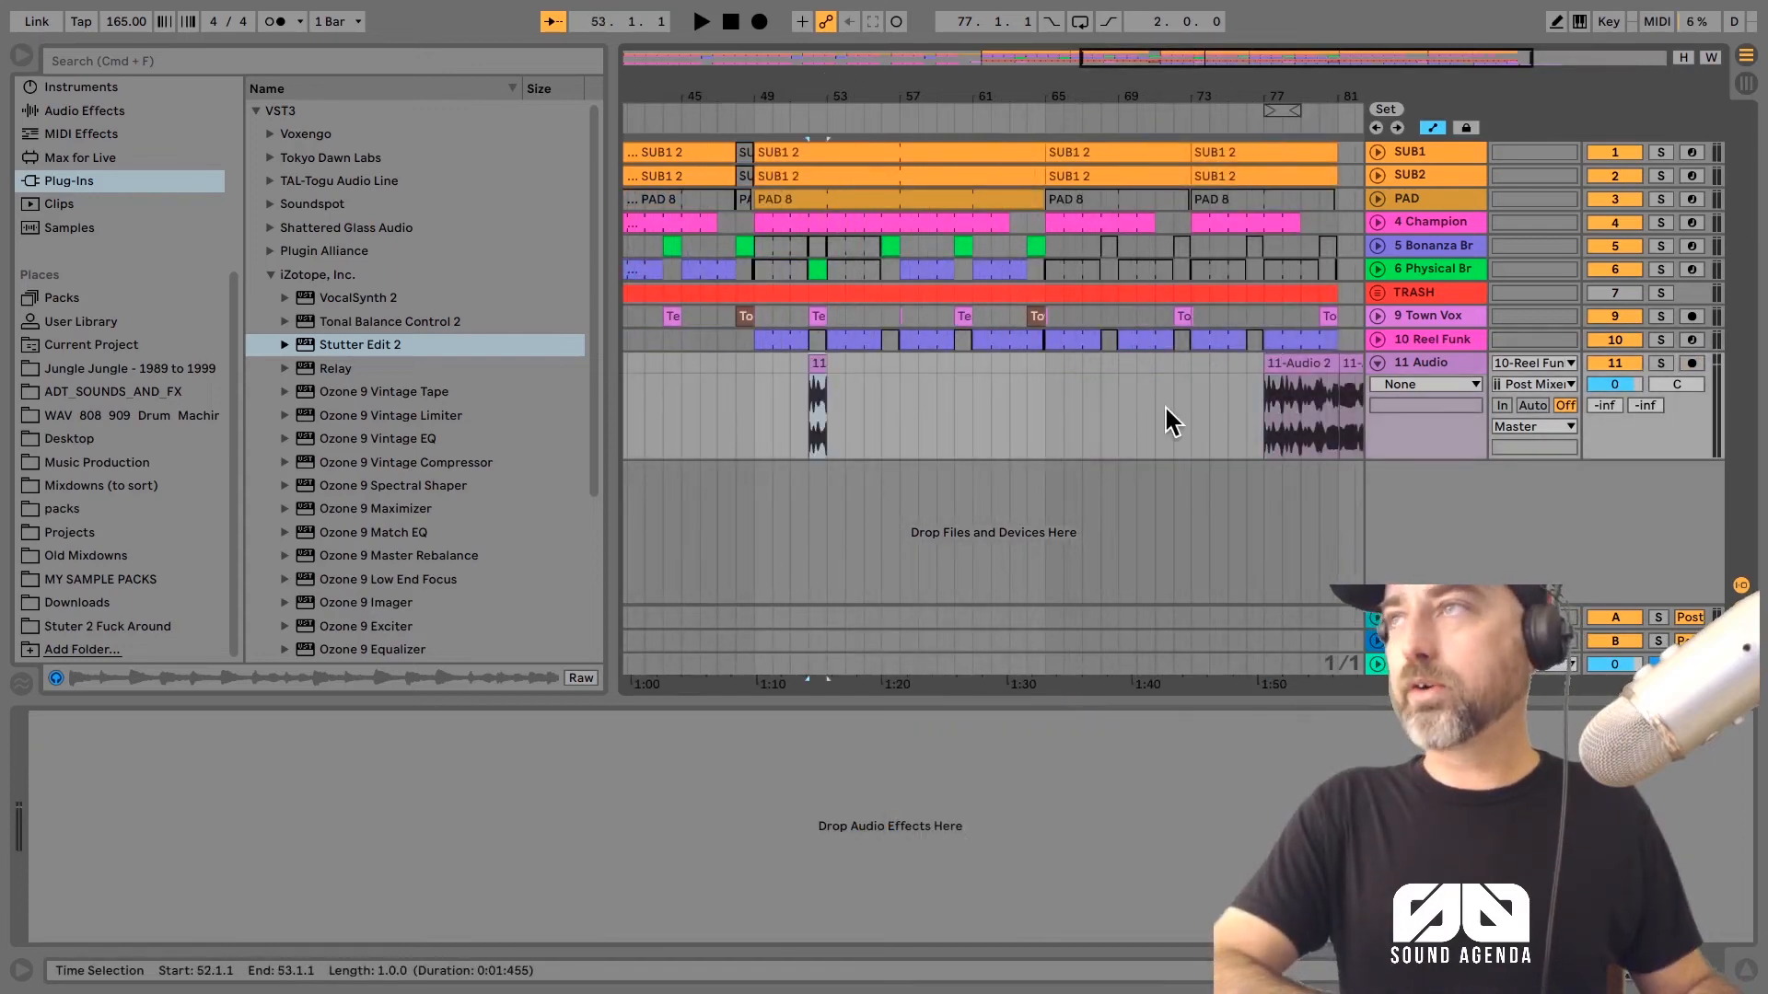
pyautogui.click(1264, 406)
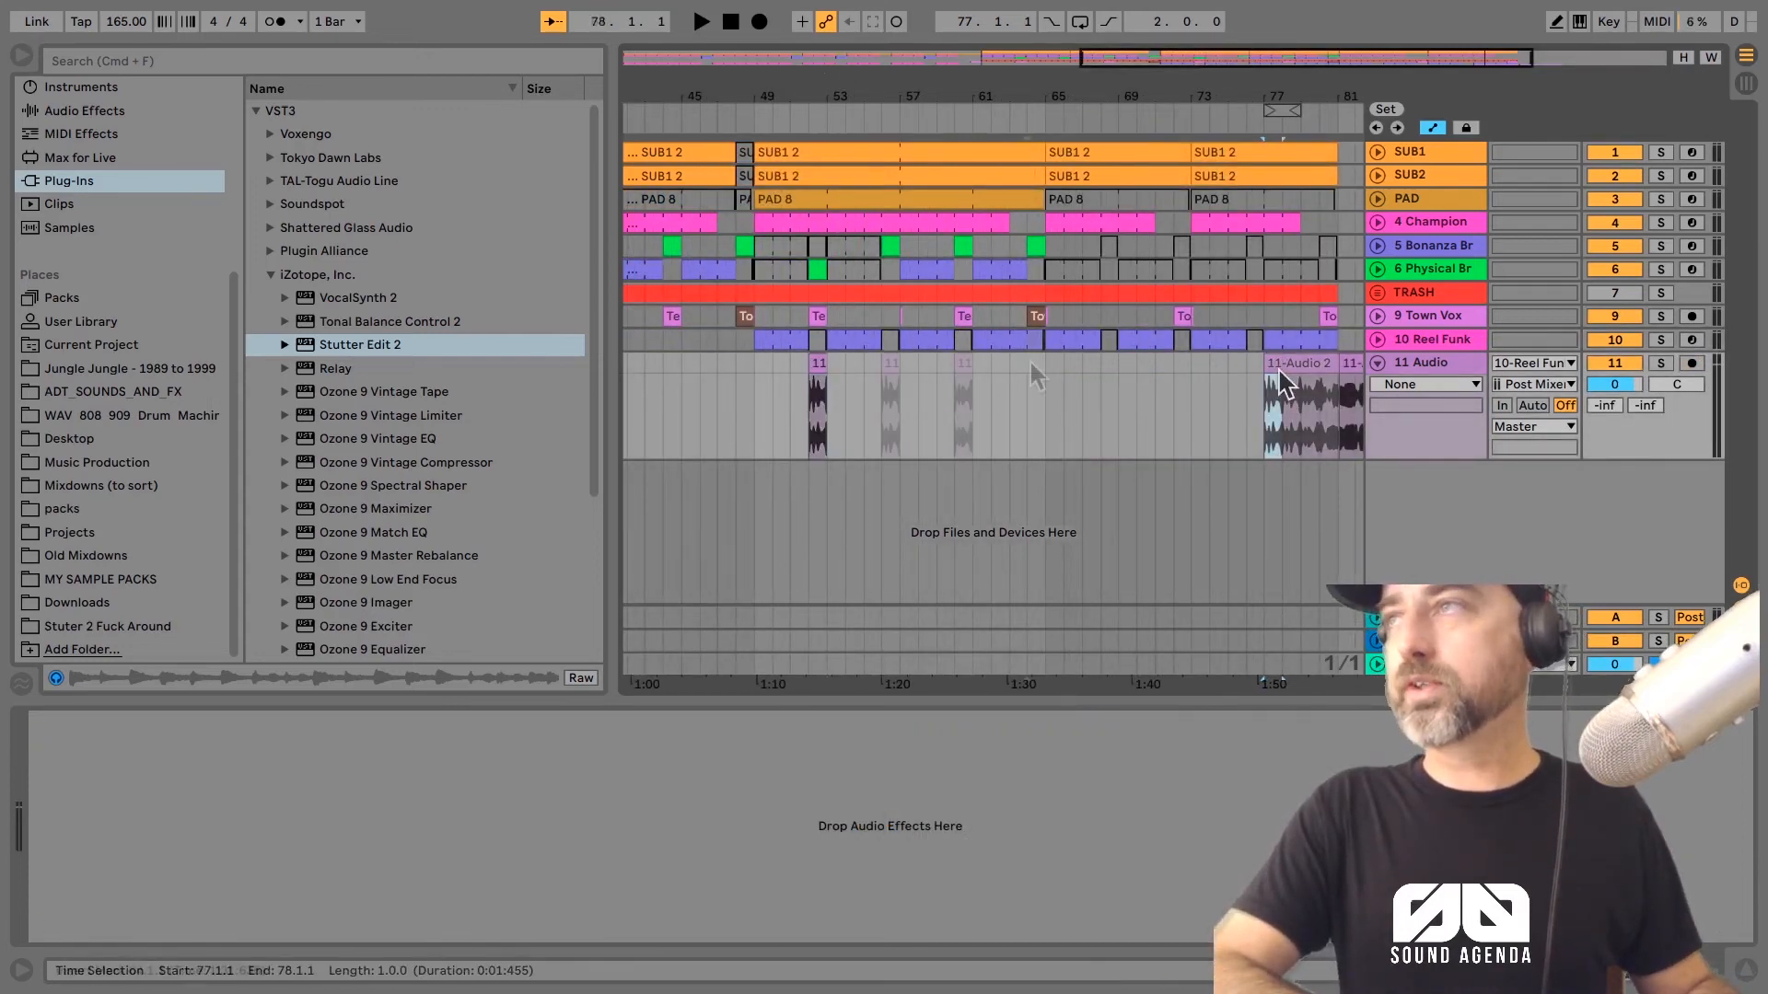
pyautogui.click(1030, 368)
pyautogui.press('super+v')
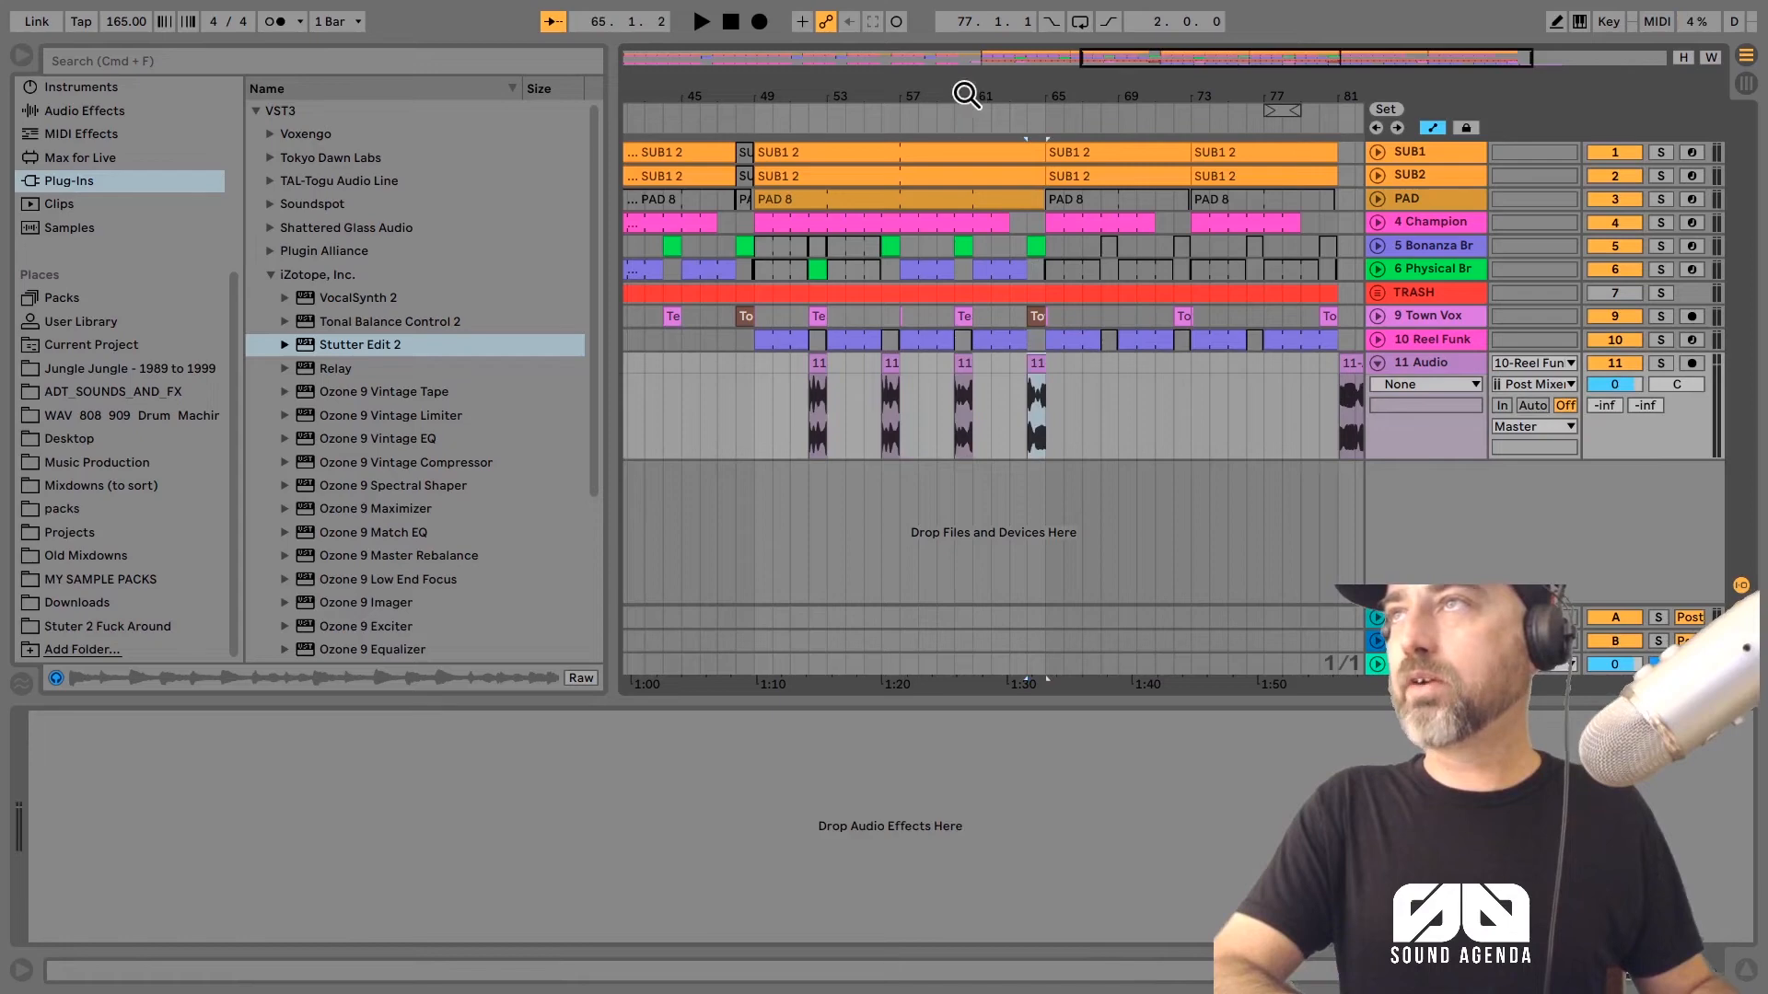
pyautogui.moveTo(964, 93); pyautogui.dragTo(866, 93)
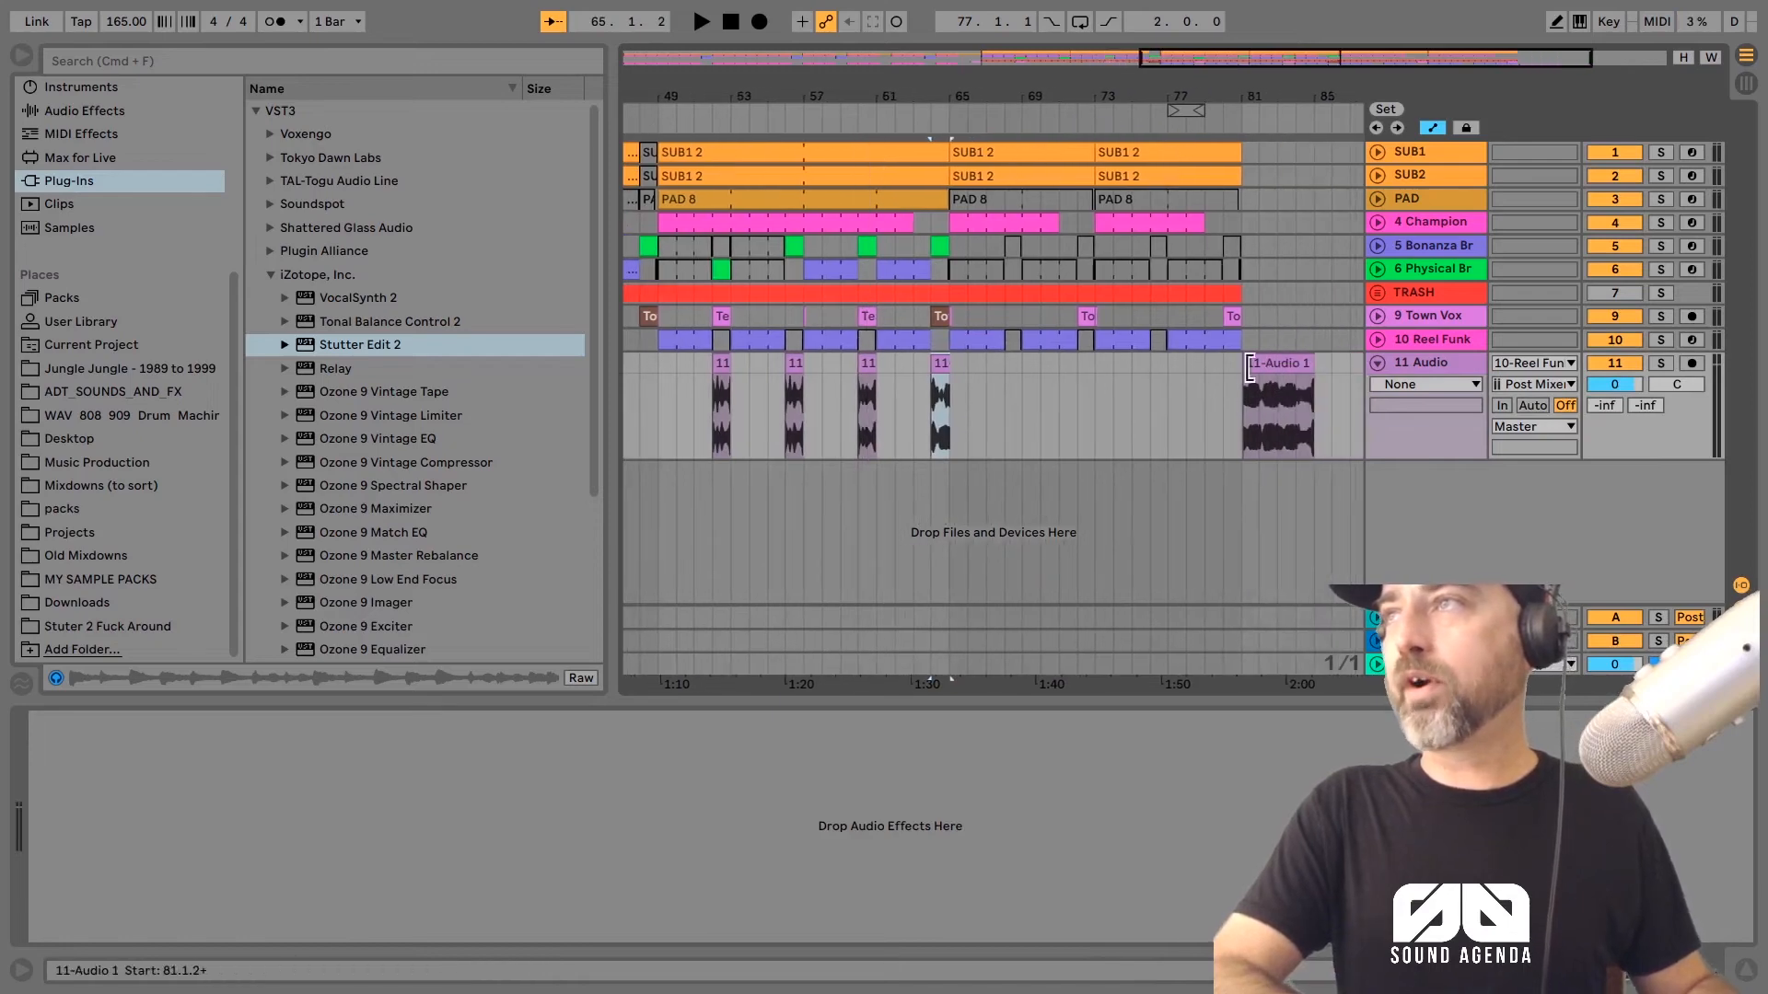
# Step: Move one-bar pieces of the second recorded stutter clip into the Reel Funk gaps at bars 68, 72, 76 and 80
pyautogui.moveTo(1243, 391); pyautogui.dragTo(1276, 368)
pyautogui.press('super+x')
pyautogui.click(1005, 367)
pyautogui.press('super+v')
pyautogui.click(1076, 363)
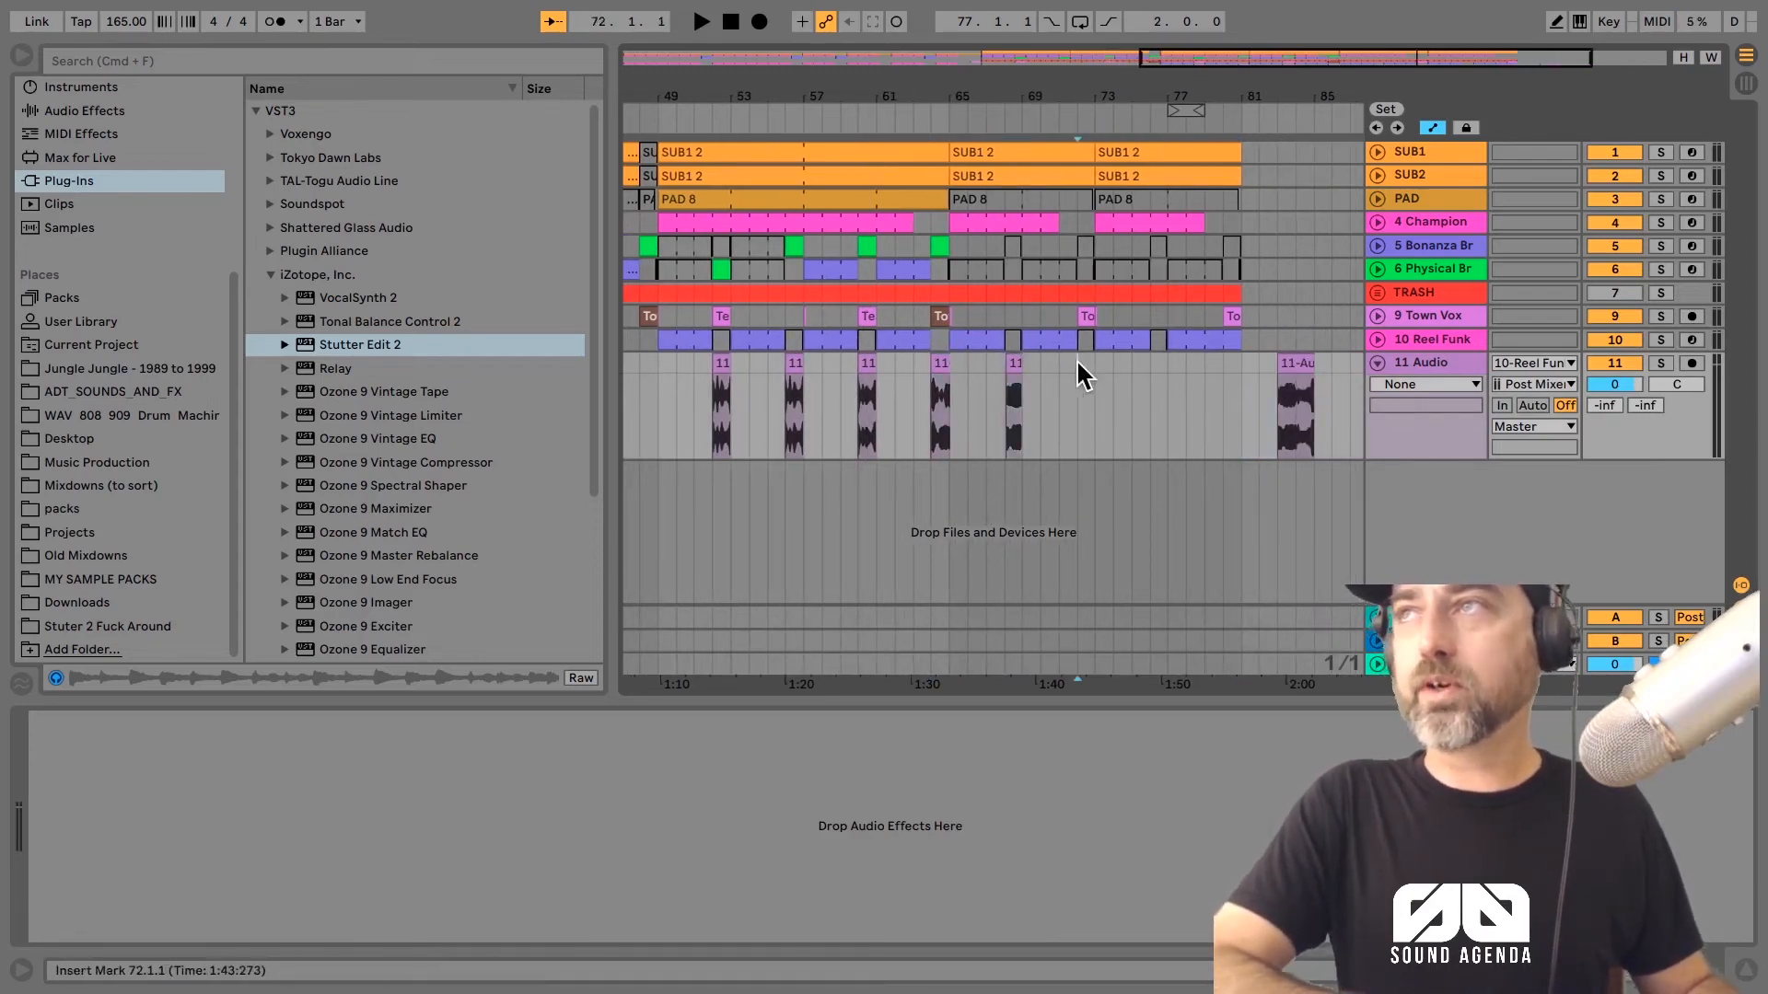
pyautogui.press('super+v')
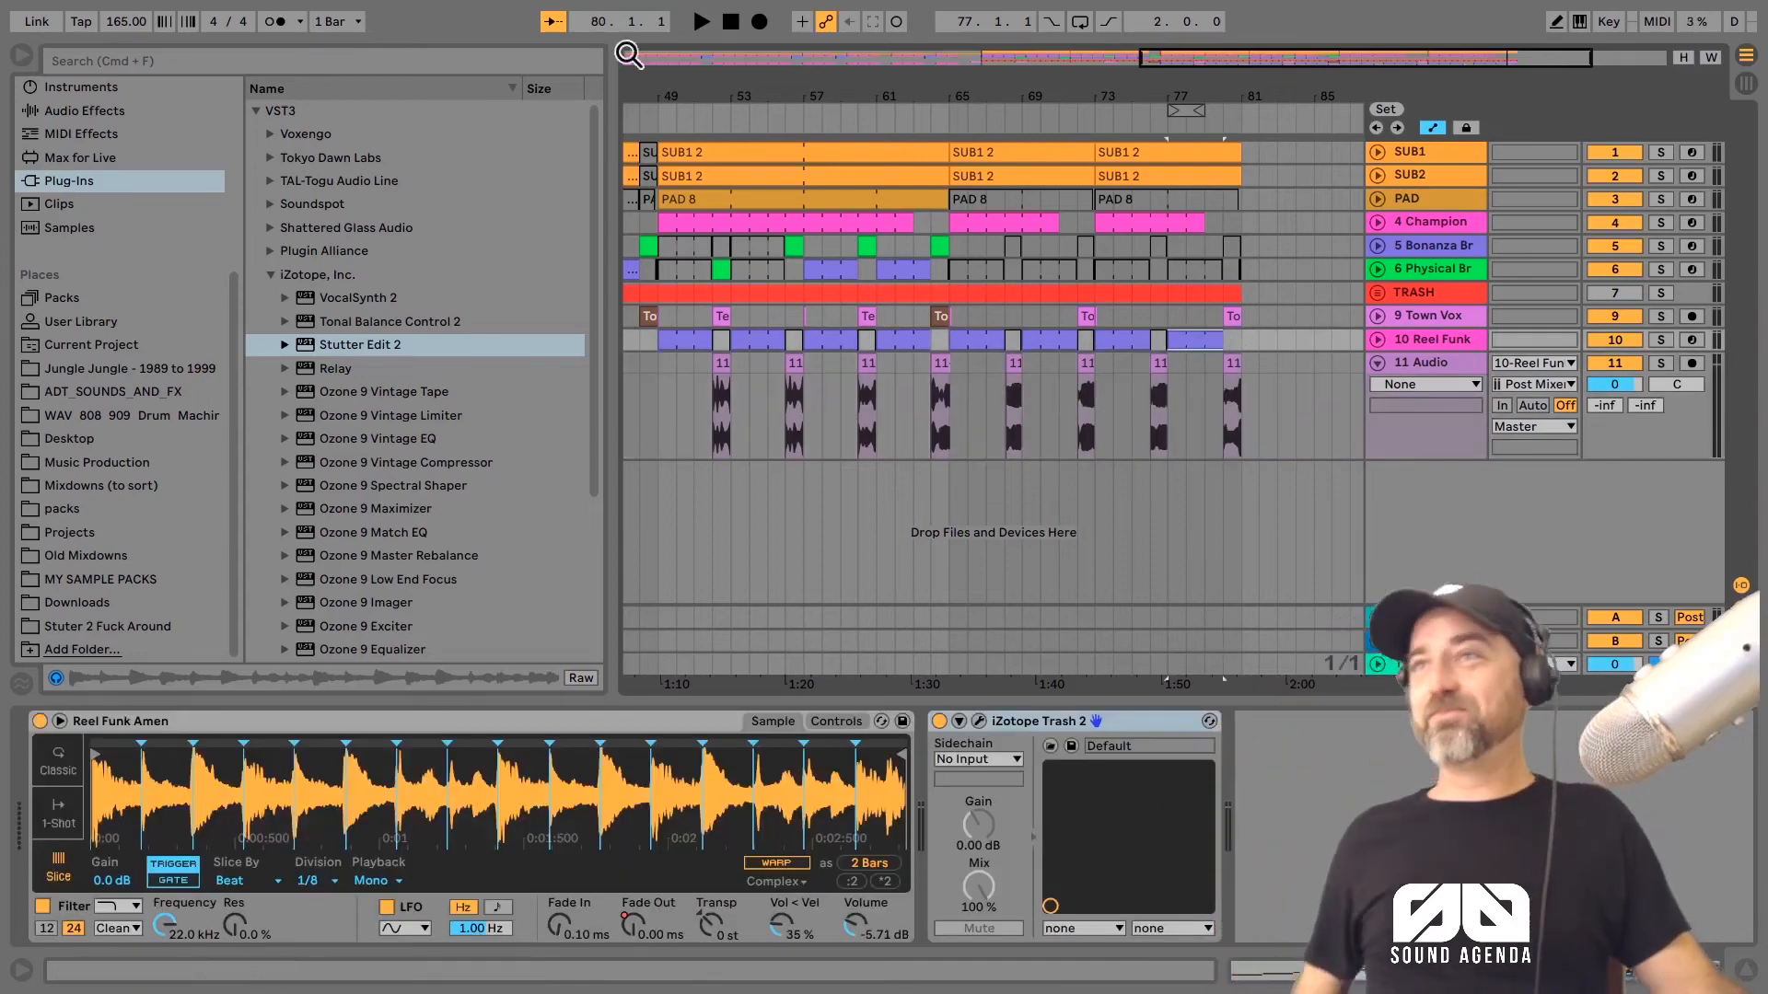
# Step: Play from just before bar 49 and add an EQ Eight with a 200 Hz low cut to the Reel Funk track
pyautogui.moveTo(681, 90); pyautogui.dragTo(868, 92)
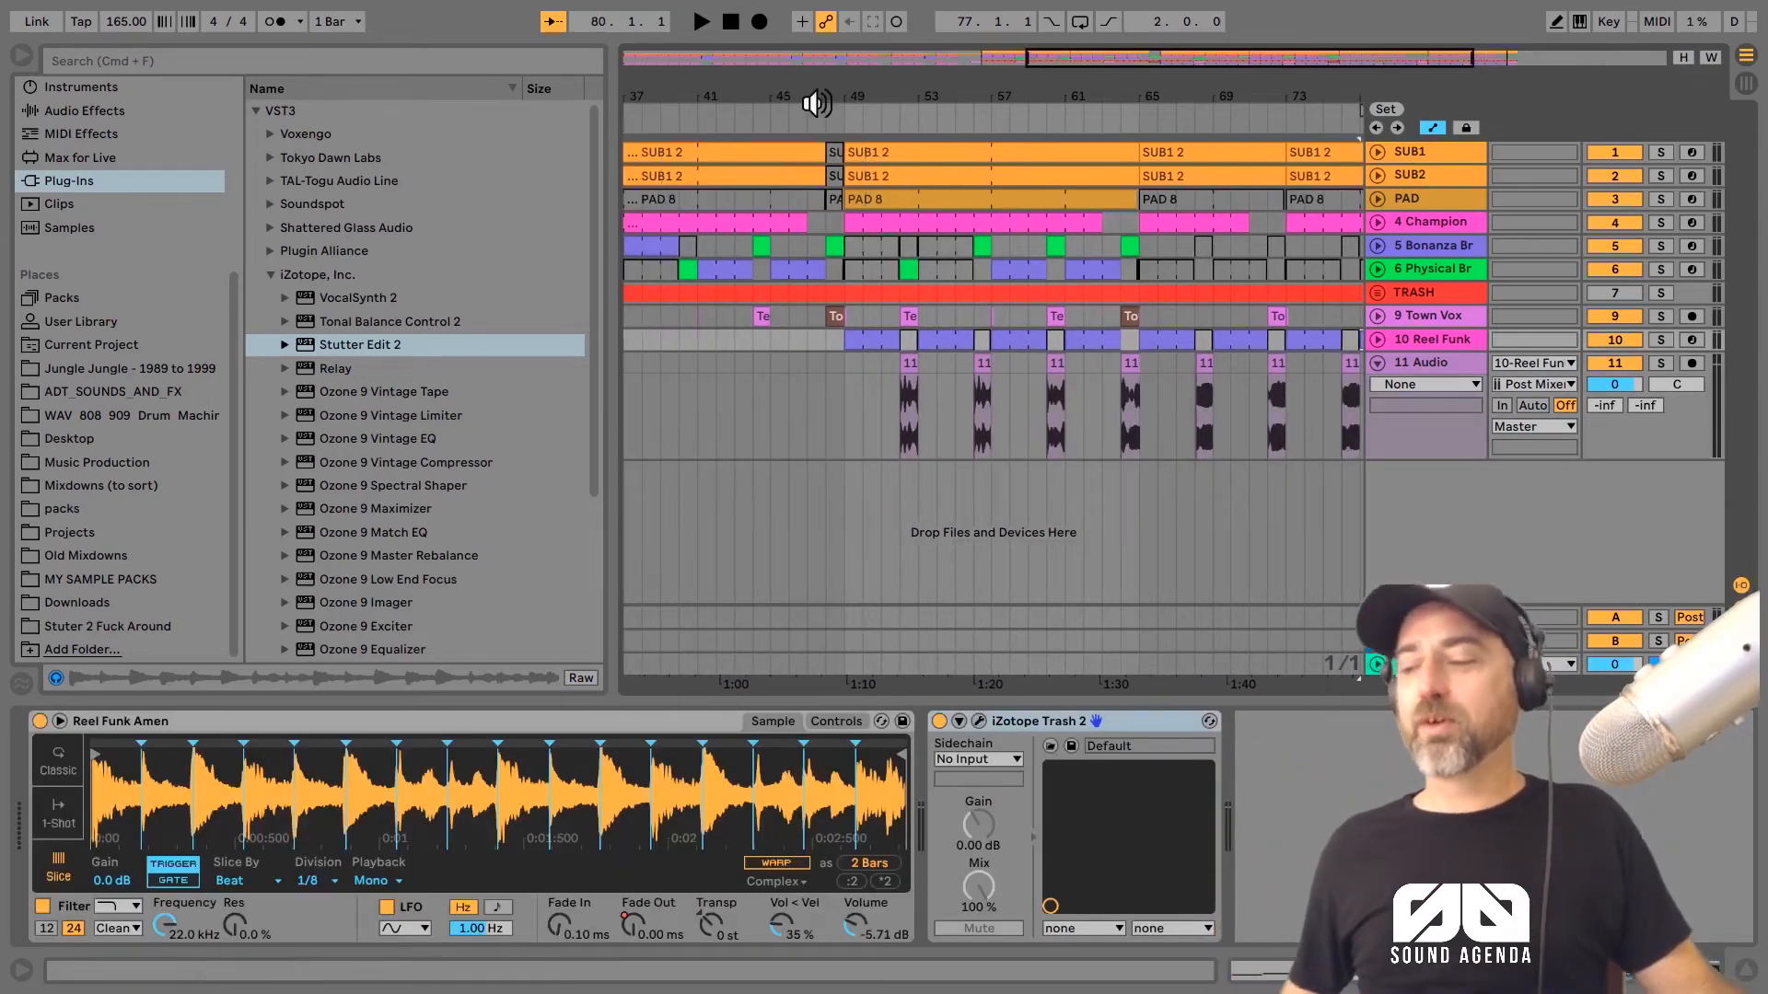
pyautogui.click(817, 102)
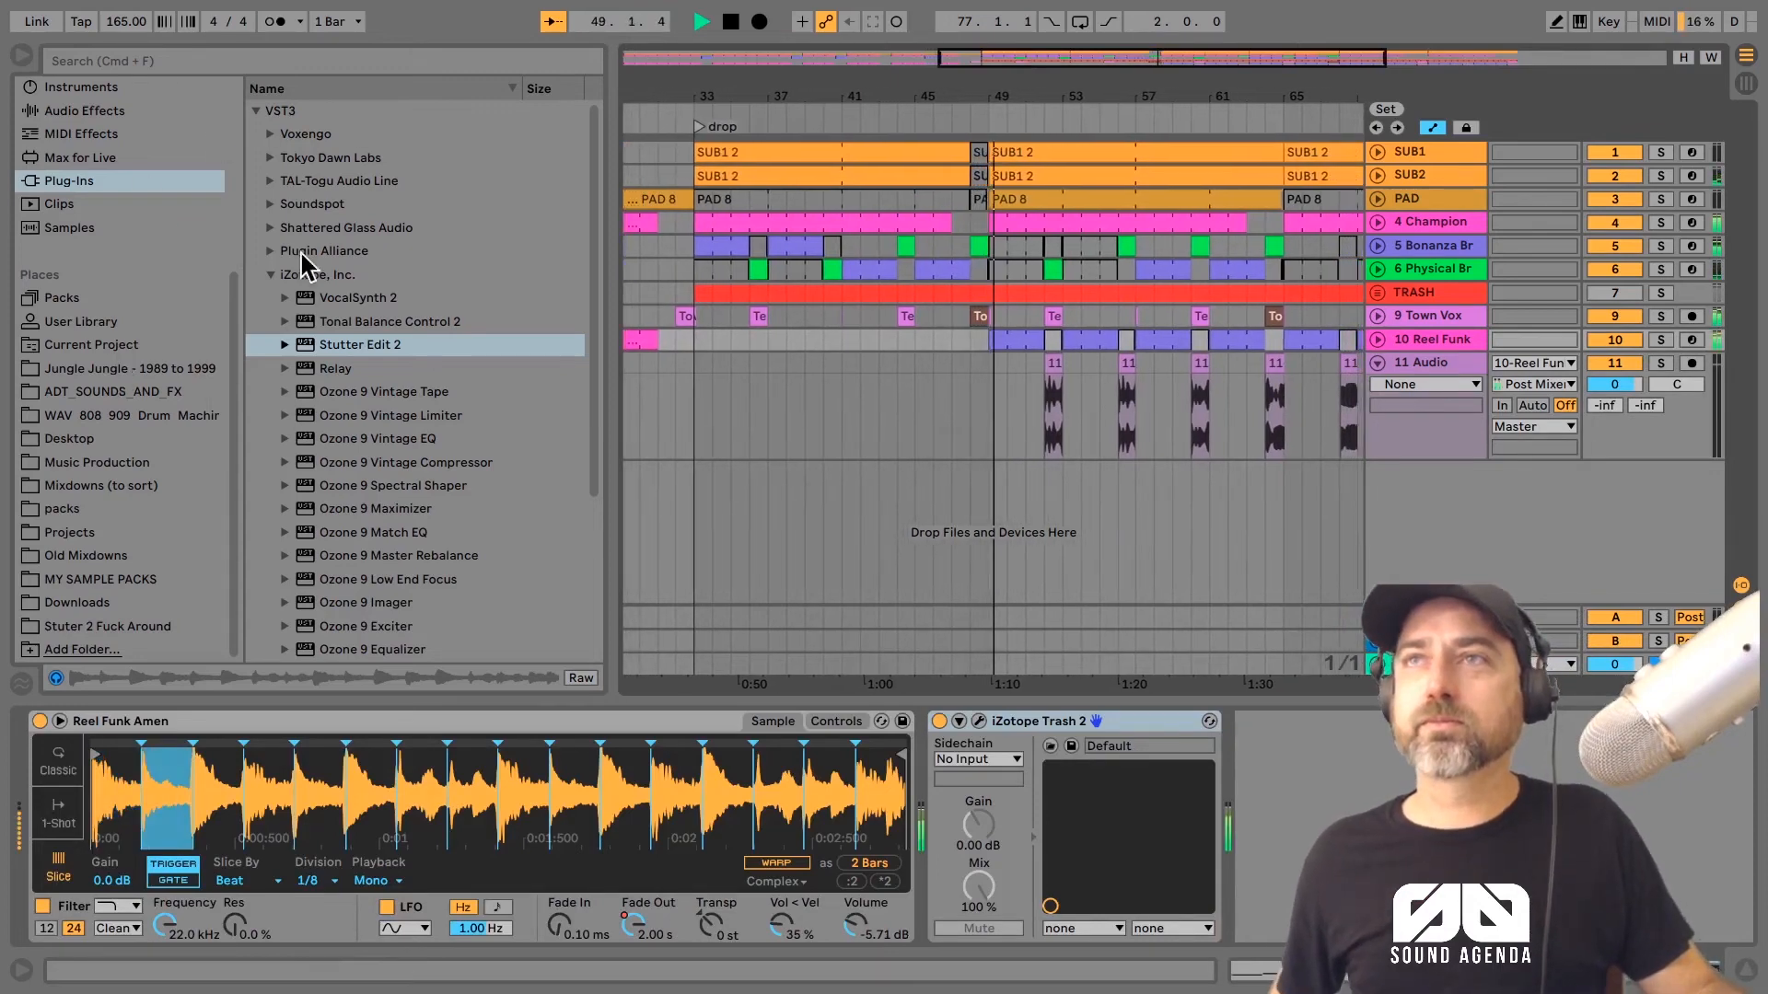
pyautogui.click(117, 113)
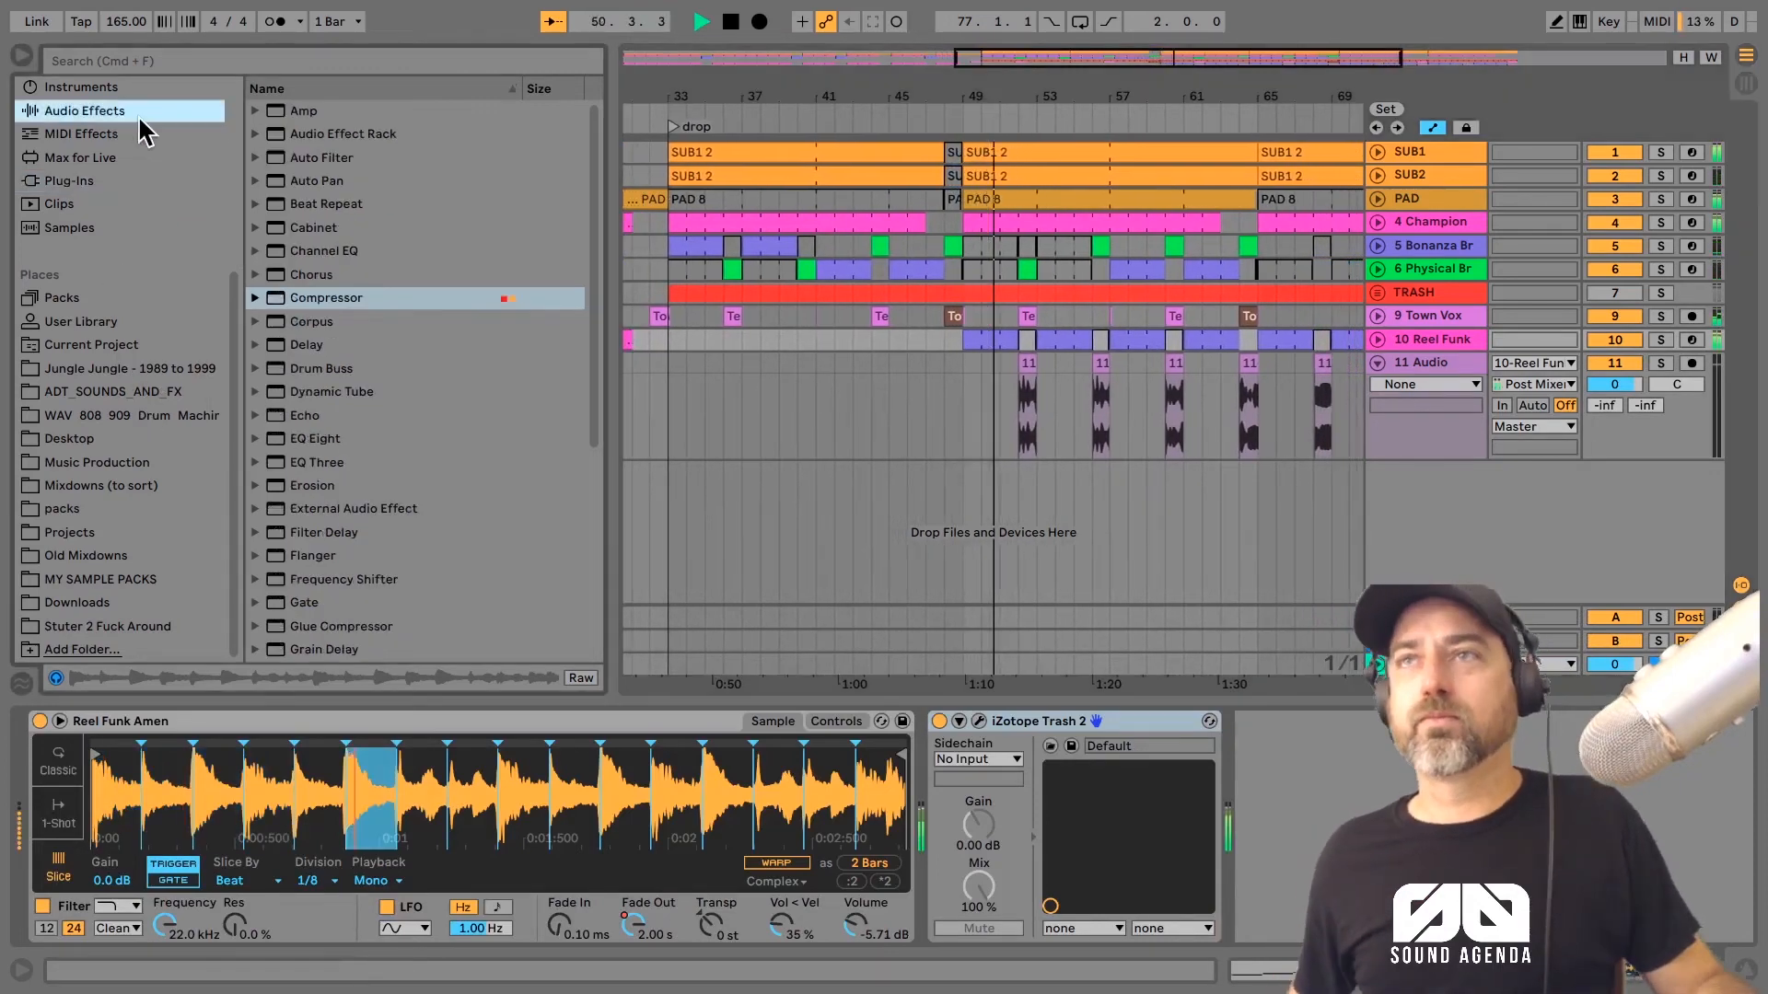
pyautogui.moveTo(348, 440); pyautogui.dragTo(966, 720)
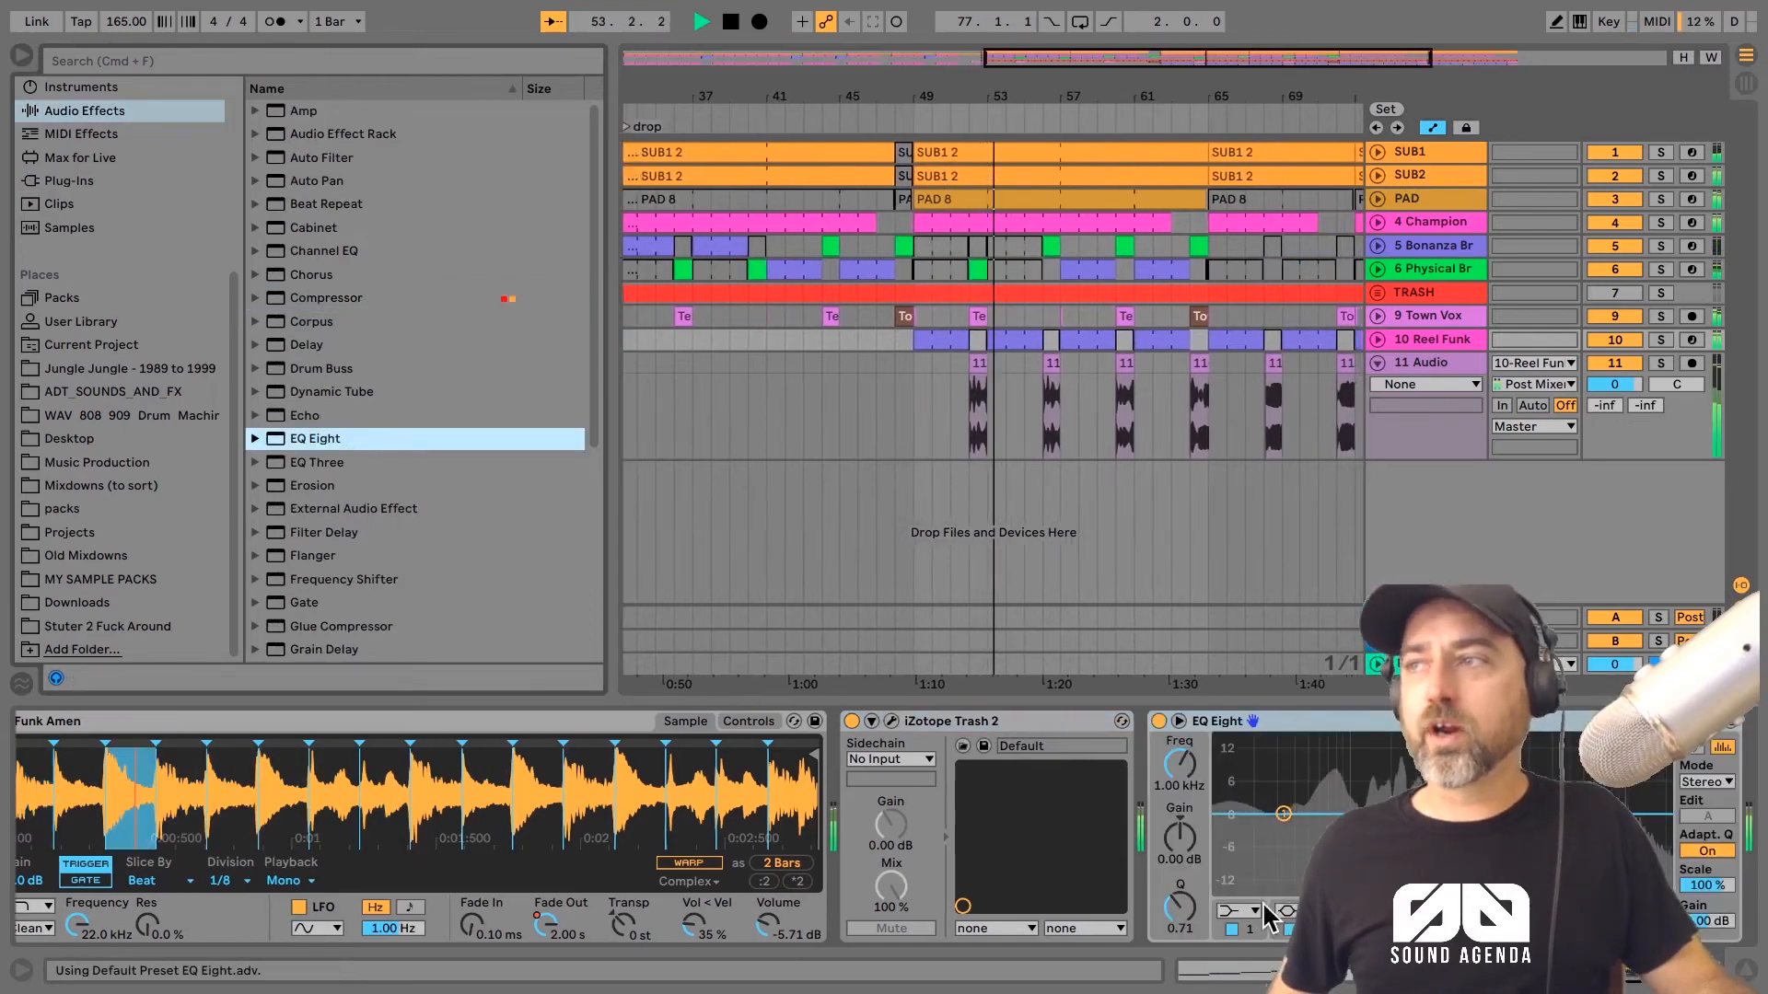
pyautogui.click(1260, 909)
pyautogui.click(1294, 776)
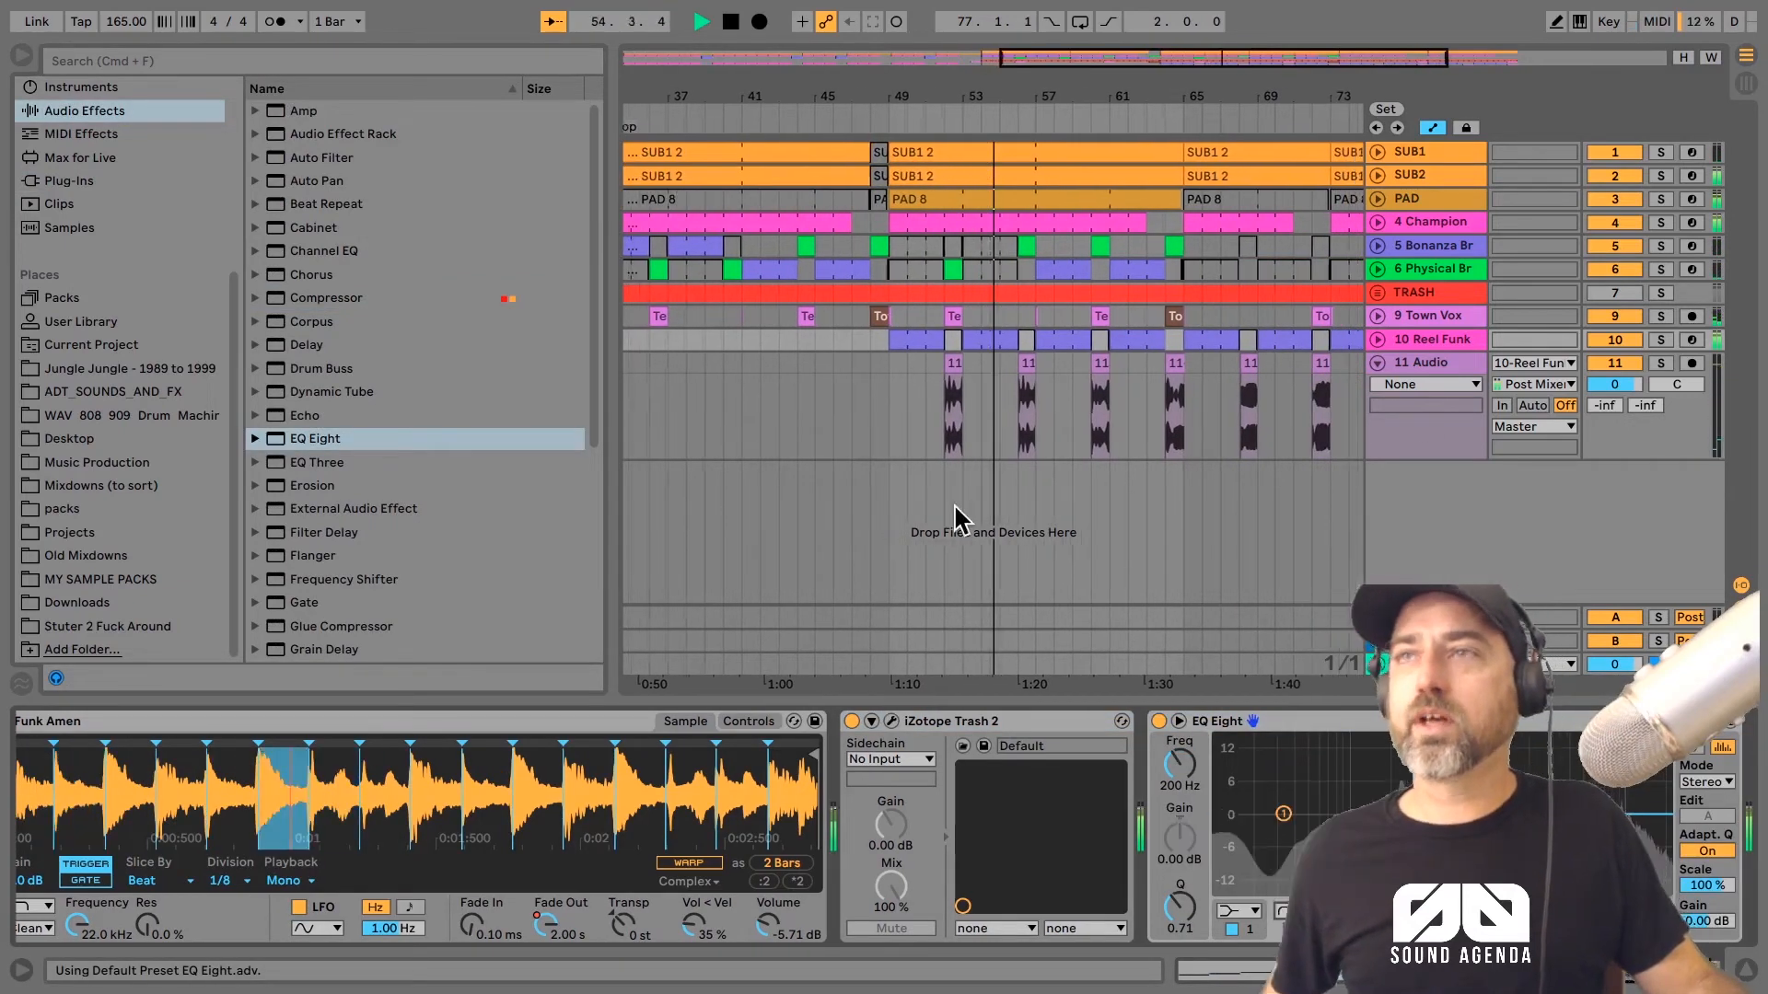
# Step: Copy Reel Funk's EQ Eight to the 11 Audio track and add a Compressor after it
pyautogui.click(1442, 358)
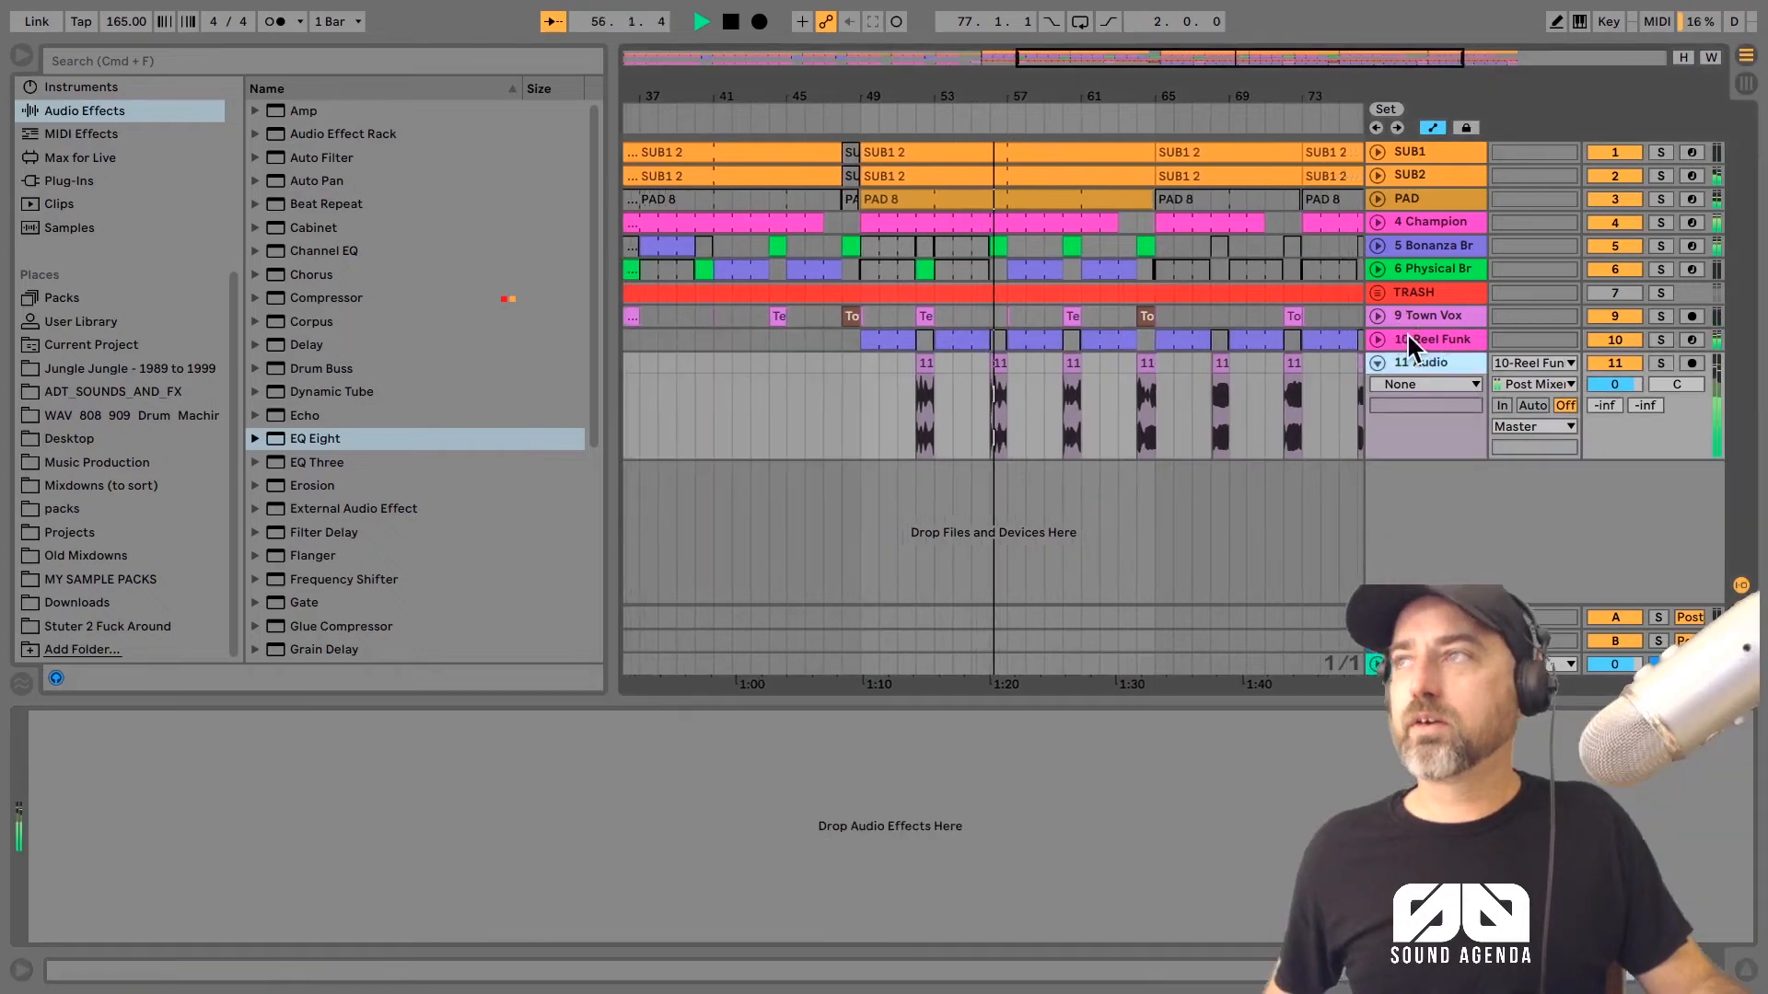
pyautogui.click(1409, 337)
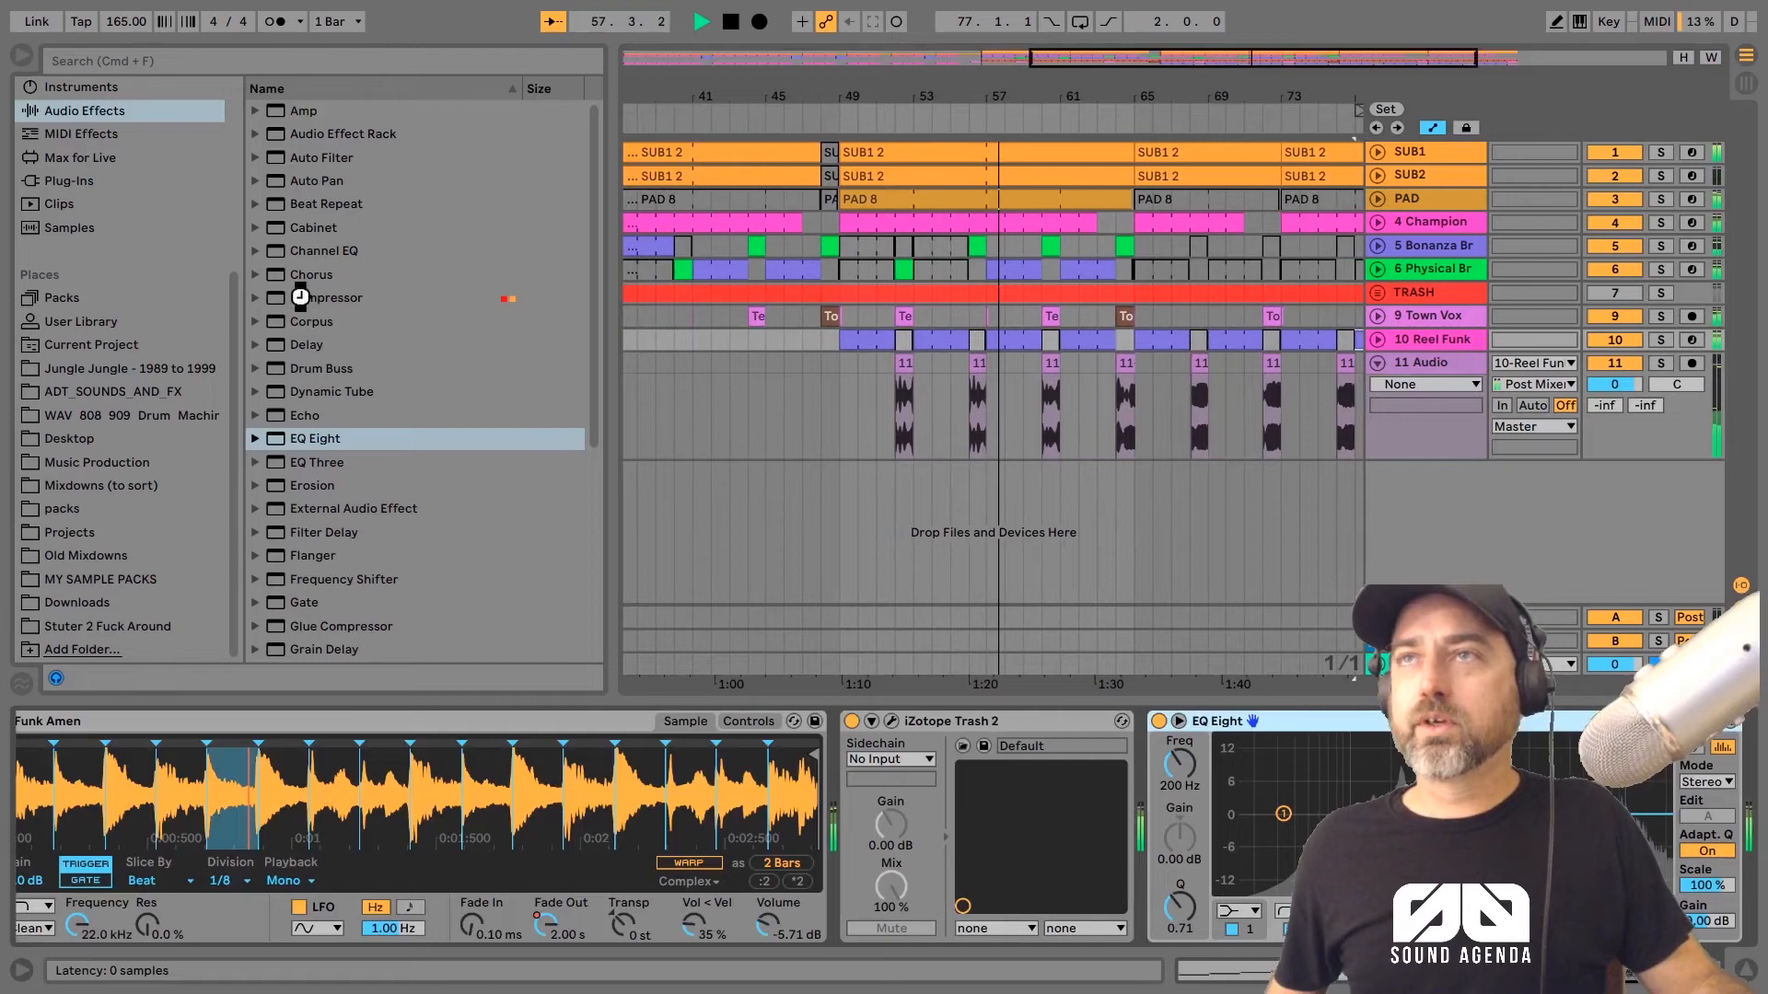
pyautogui.moveTo(300, 296); pyautogui.dragTo(734, 841)
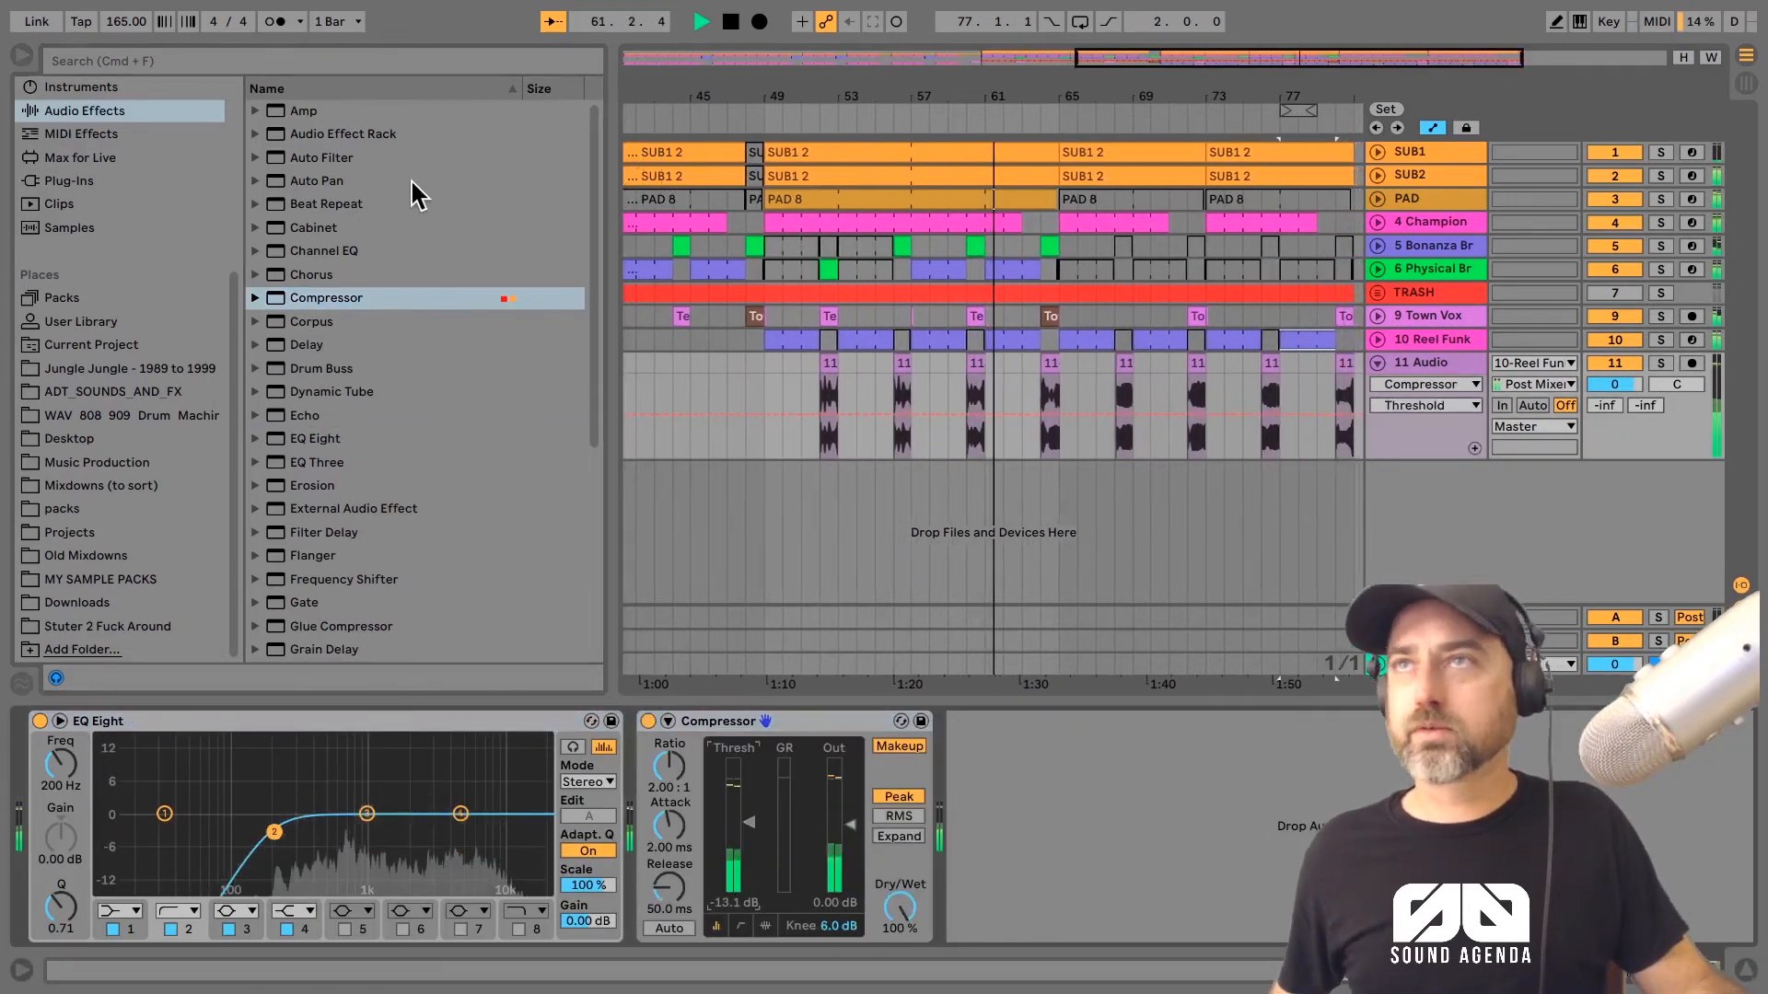
# Step: Add a Delay after the Compressor on 11 Audio, set its feedback to 7.5% and adjust its Dry/Wet mix
pyautogui.click(296, 345)
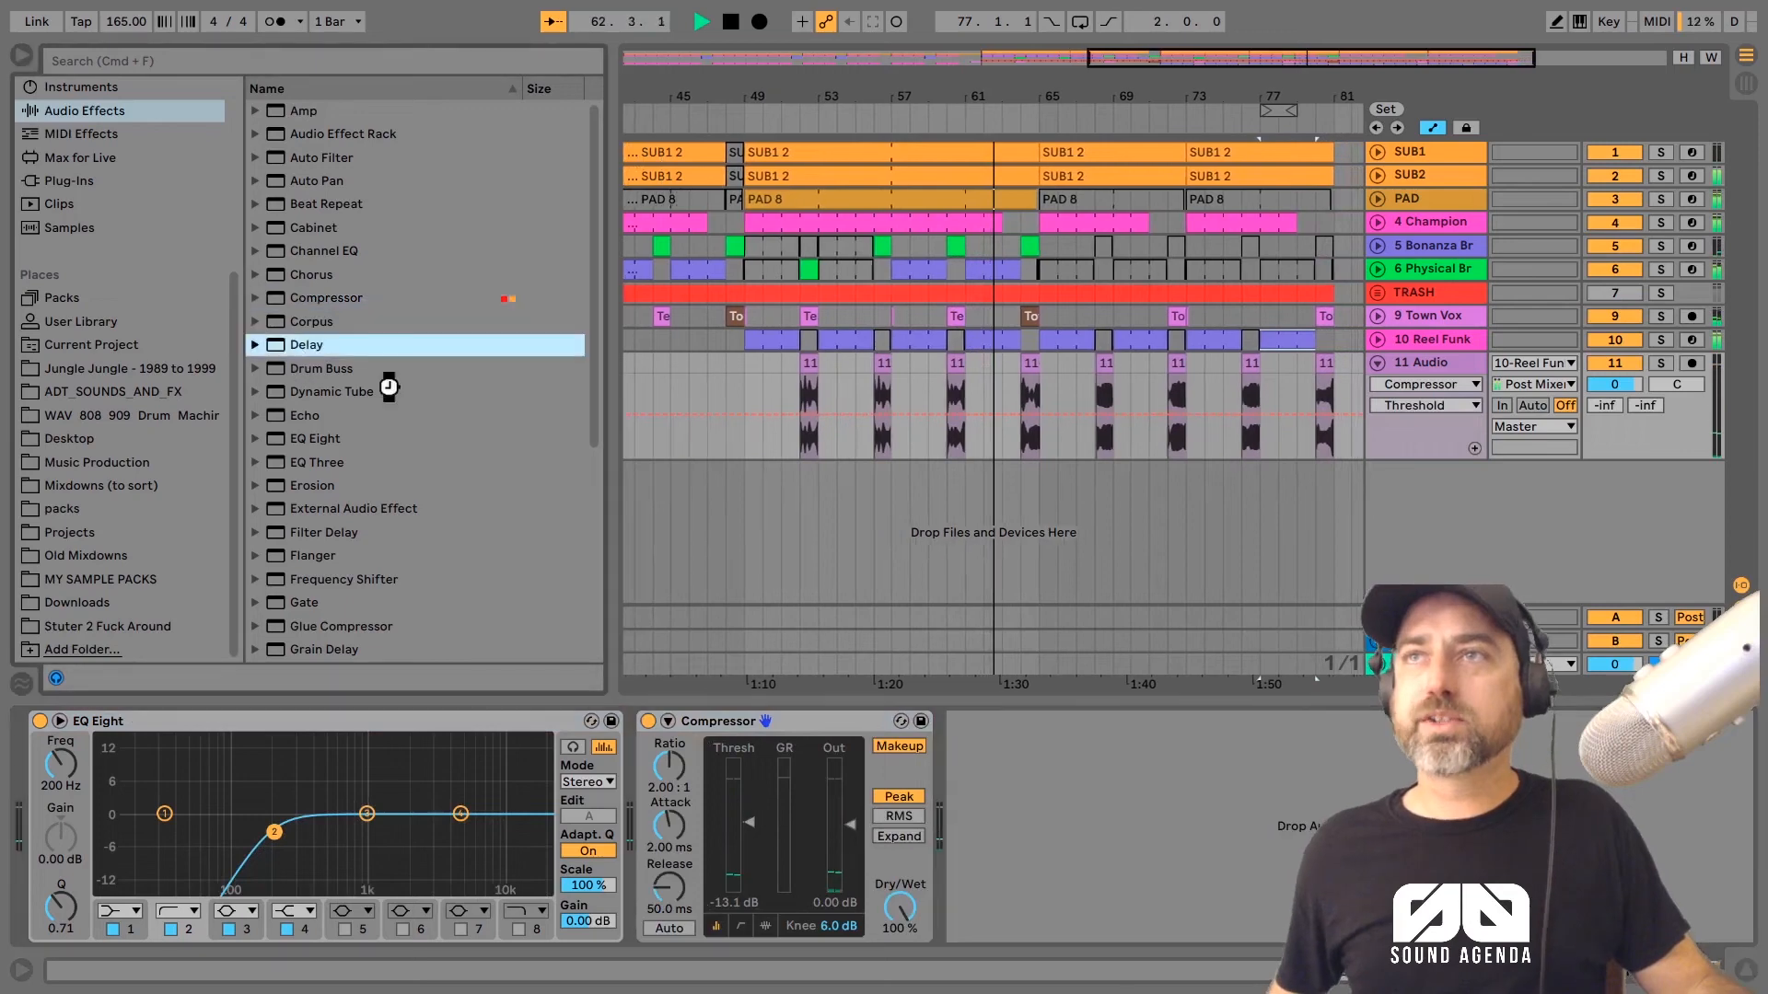
pyautogui.moveTo(388, 386); pyautogui.dragTo(1026, 904)
pyautogui.click(1358, 908)
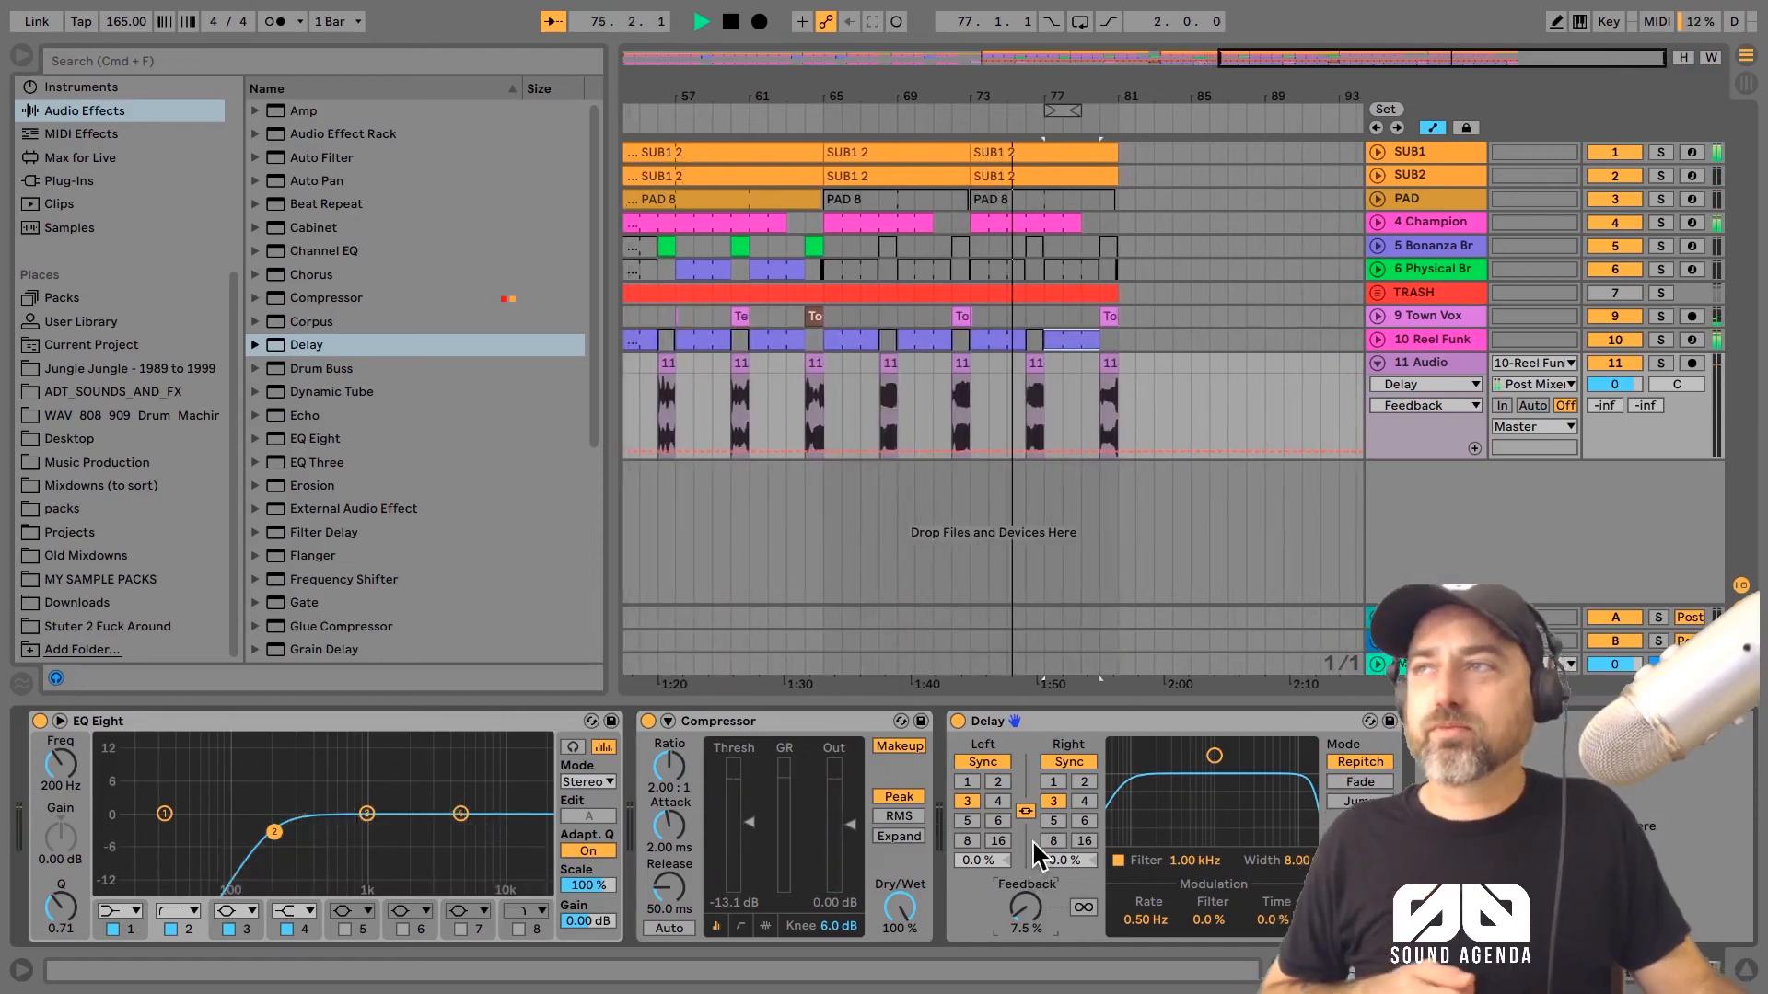
# Step: Listen through the end of the arrangement while following the playhead, and stop playback
pyautogui.moveTo(1098, 75); pyautogui.dragTo(899, 83)
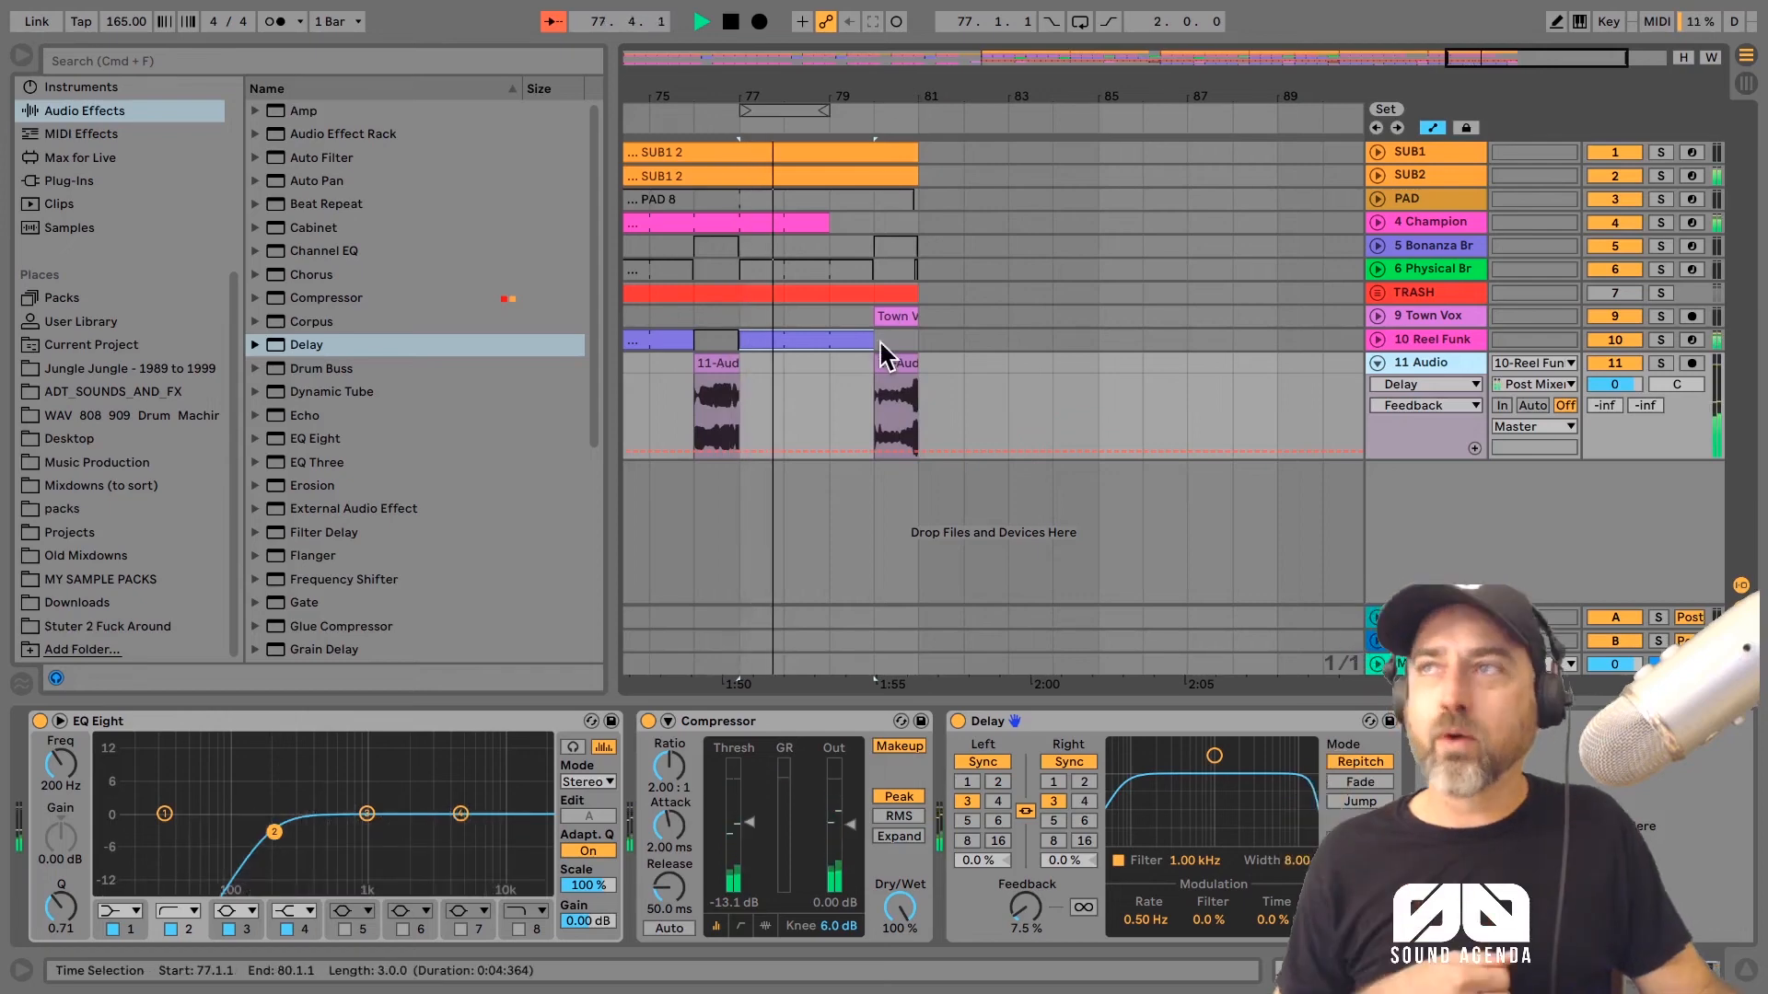
pyautogui.click(552, 22)
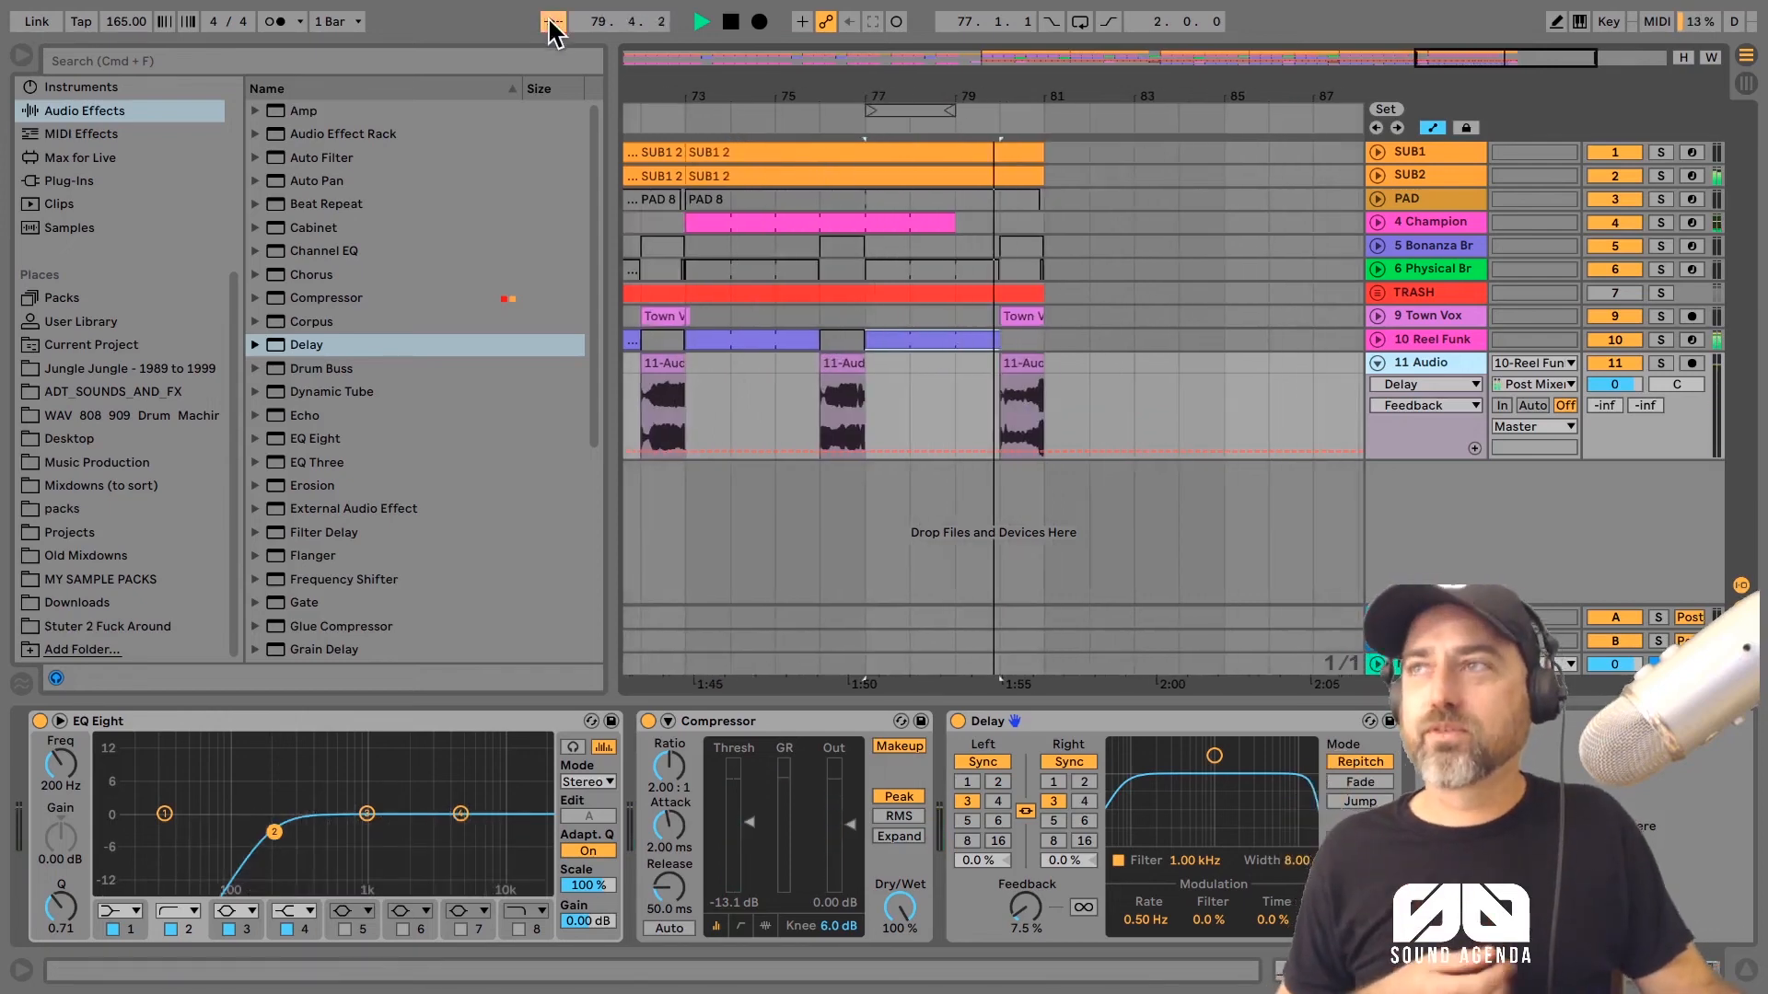
pyautogui.click(736, 22)
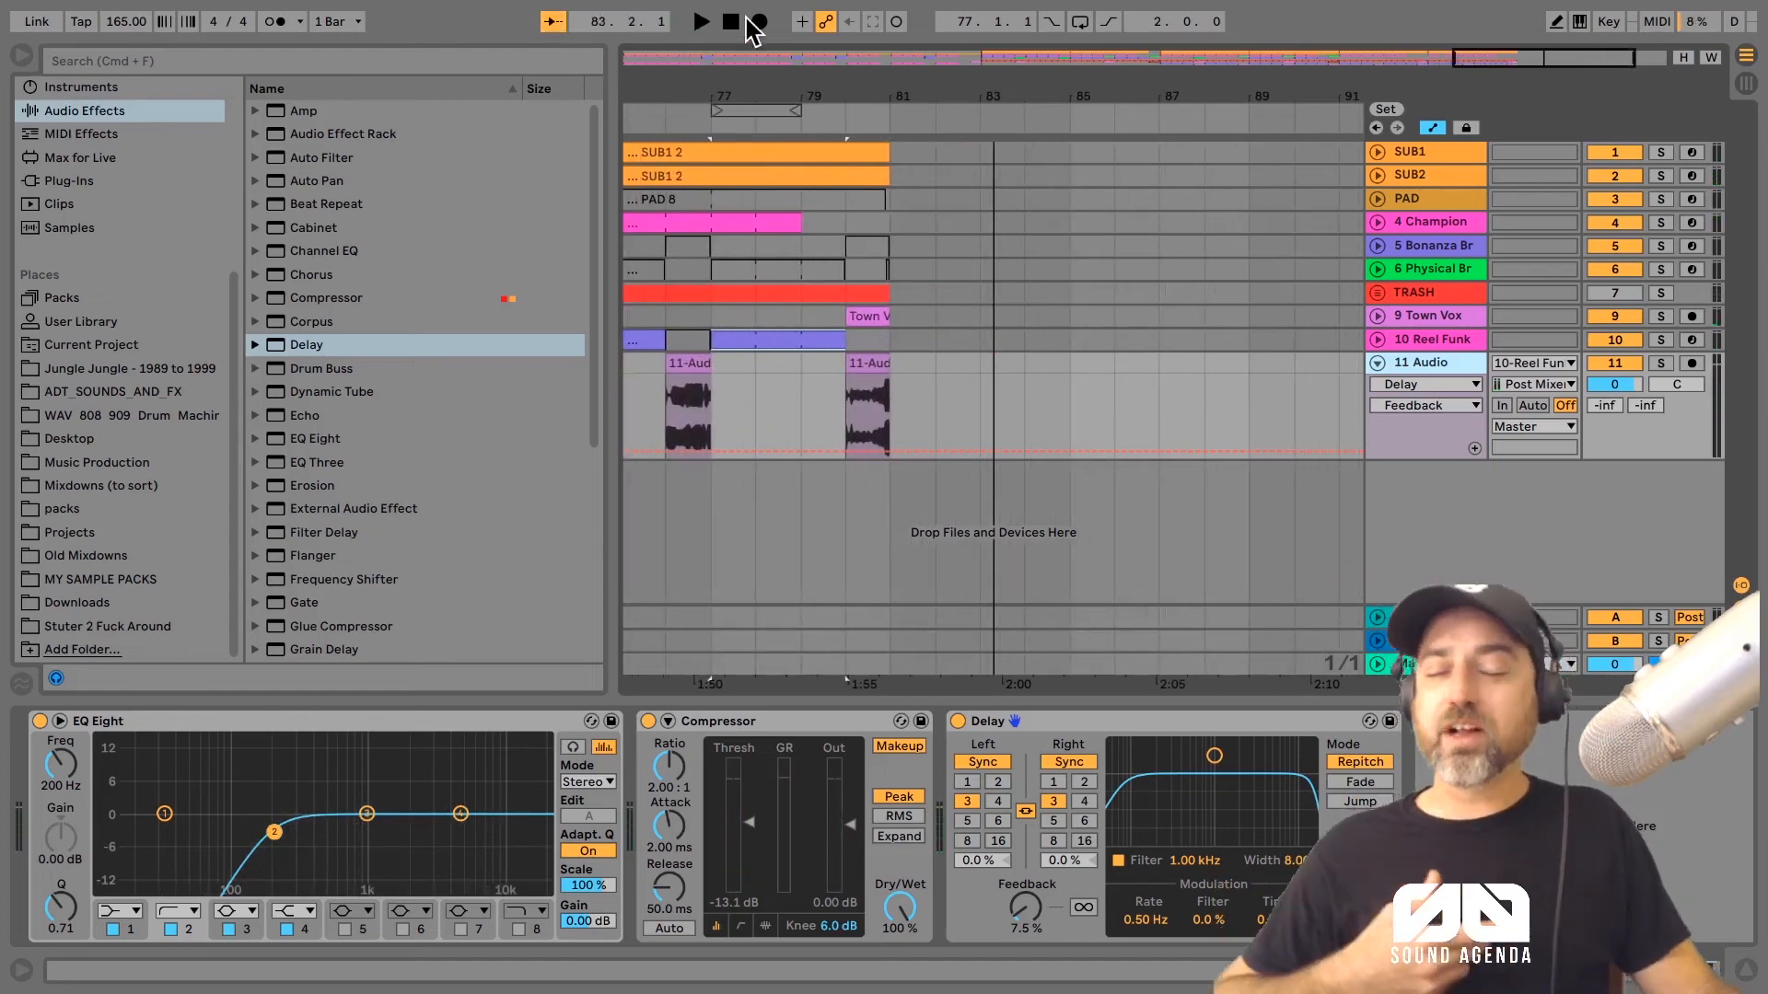